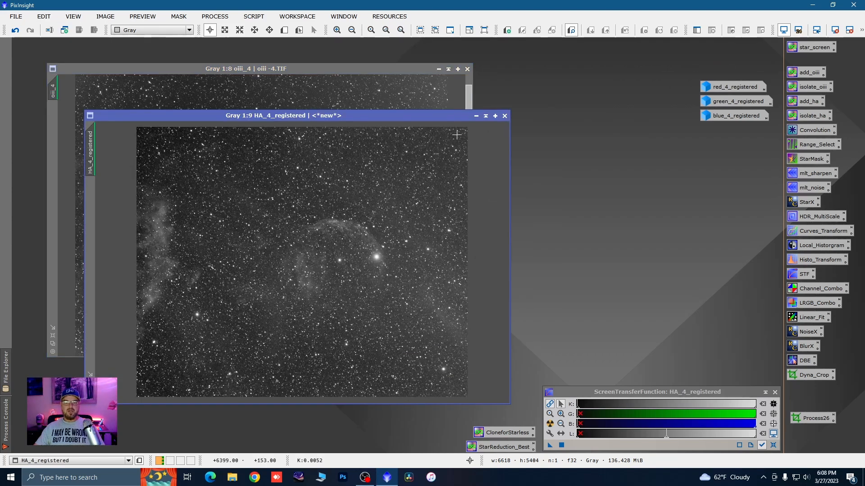
- Minimize the HA_4_registered and oiii_4 images, then restore red_4_registered and move its window into the free workspace area
left_click(476, 116)
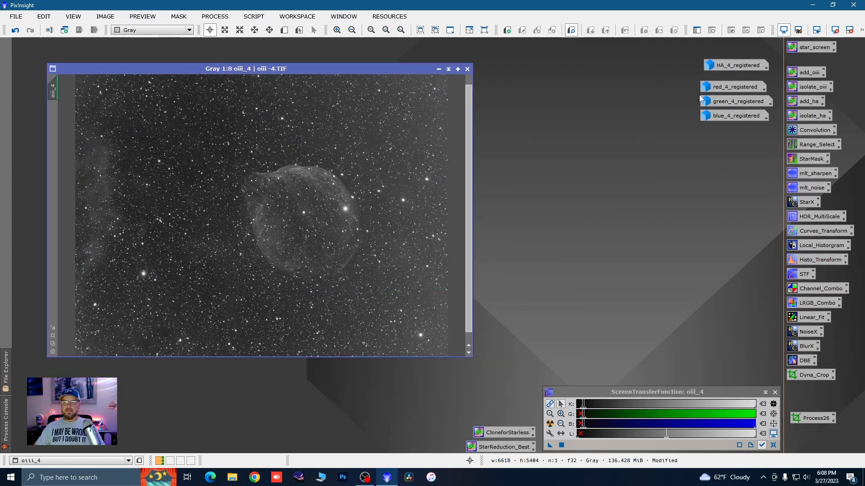
left_click(439, 70)
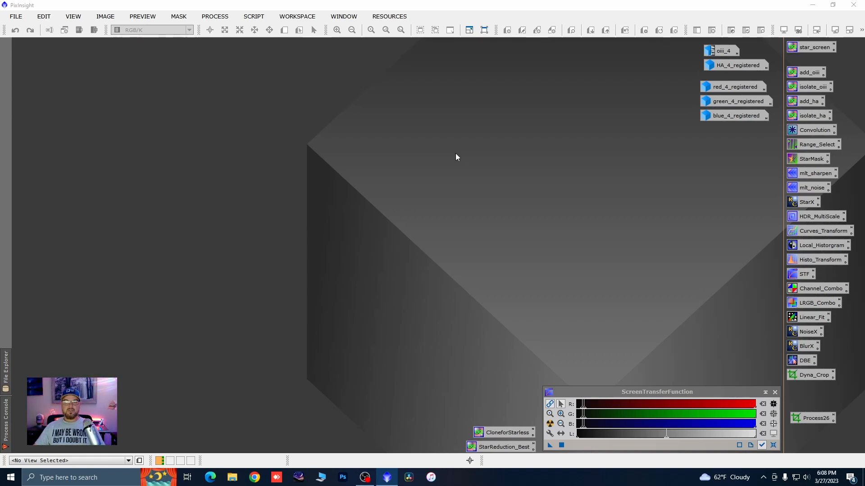
double_click(725, 88)
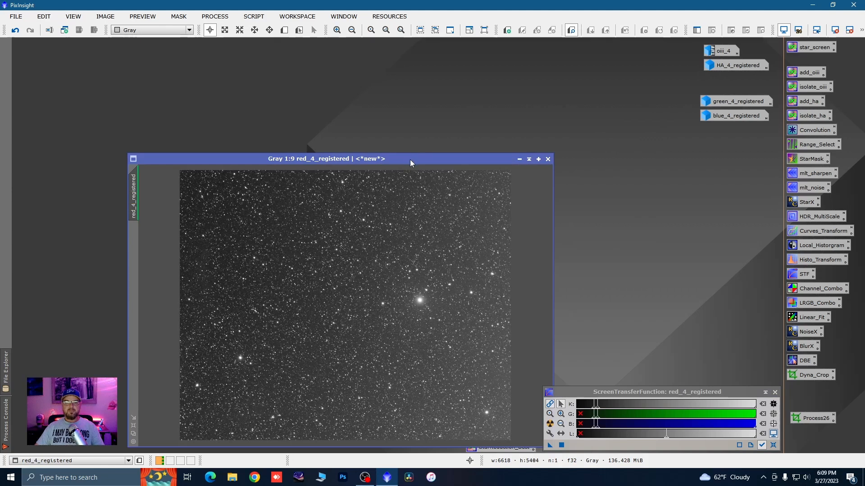
left_click_drag(410, 163, 338, 62)
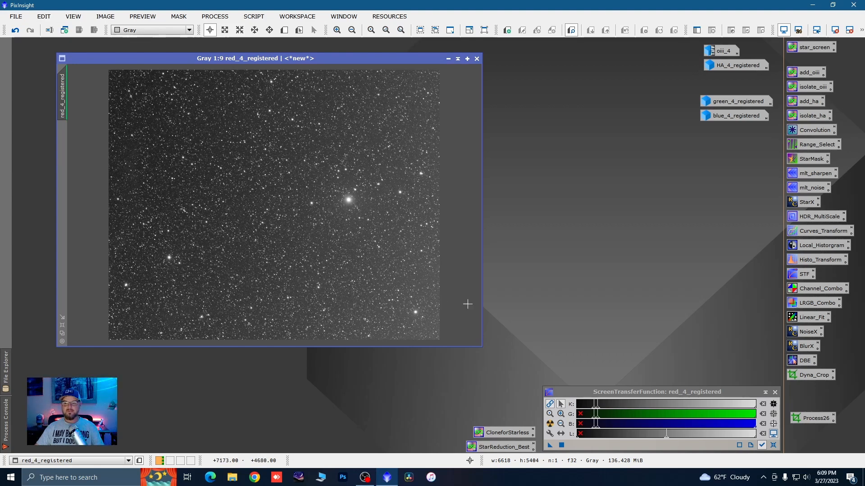
- Open DynamicBackgroundExtraction on the red_4_registered image and place its window beside the image
left_click(809, 362)
double_click(808, 362)
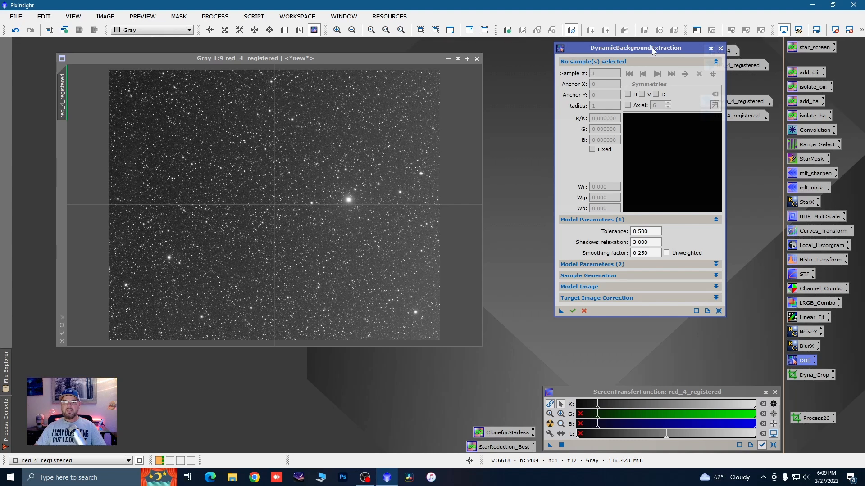
left_click_drag(653, 51, 664, 87)
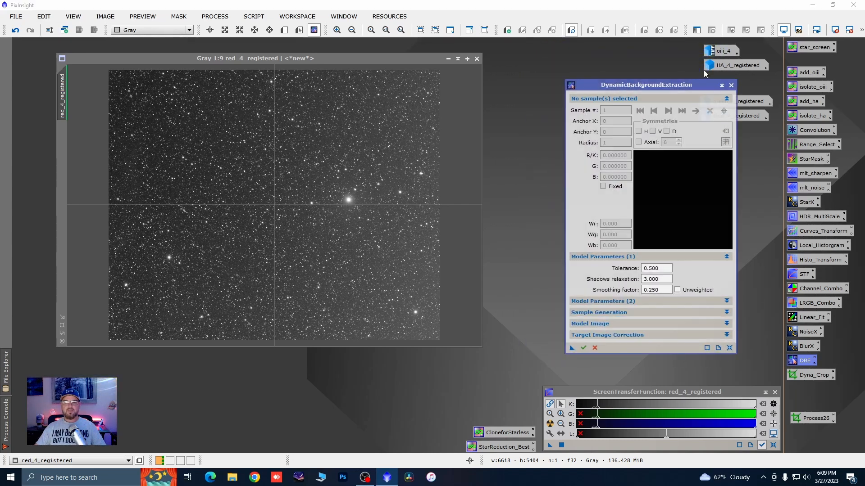
mouse_move(708, 68)
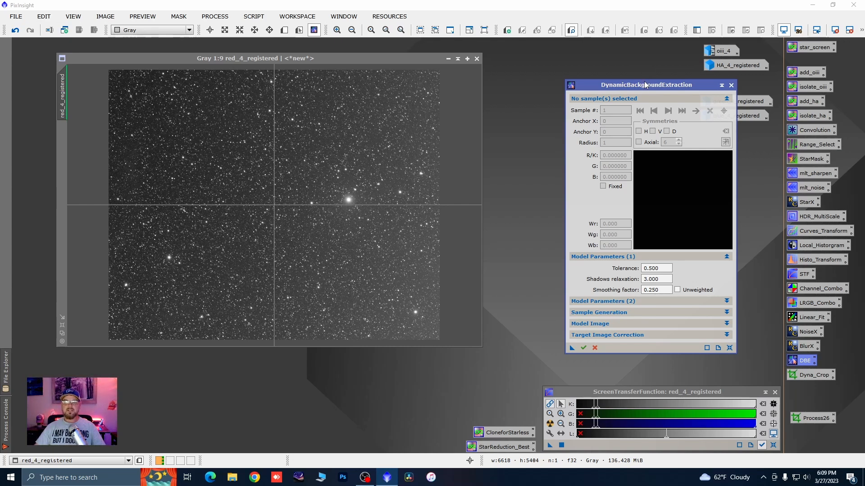
left_click_drag(640, 87, 634, 73)
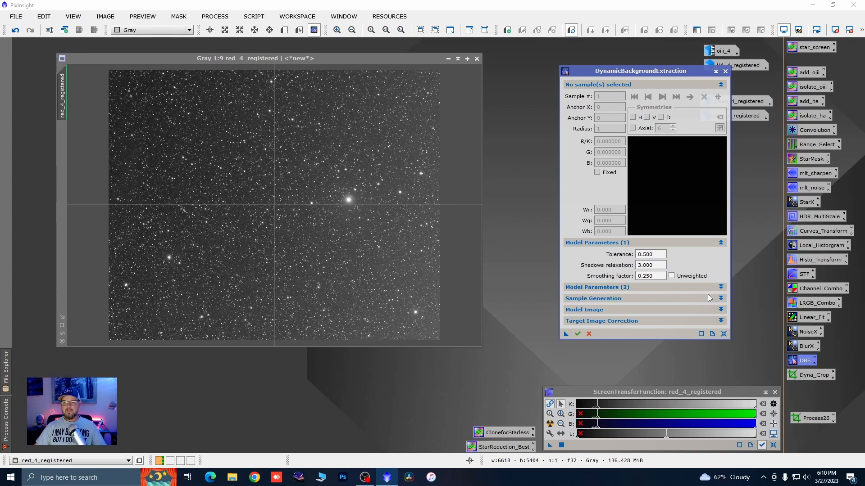
- Set the background model tolerance to 2.500
left_click(641, 254)
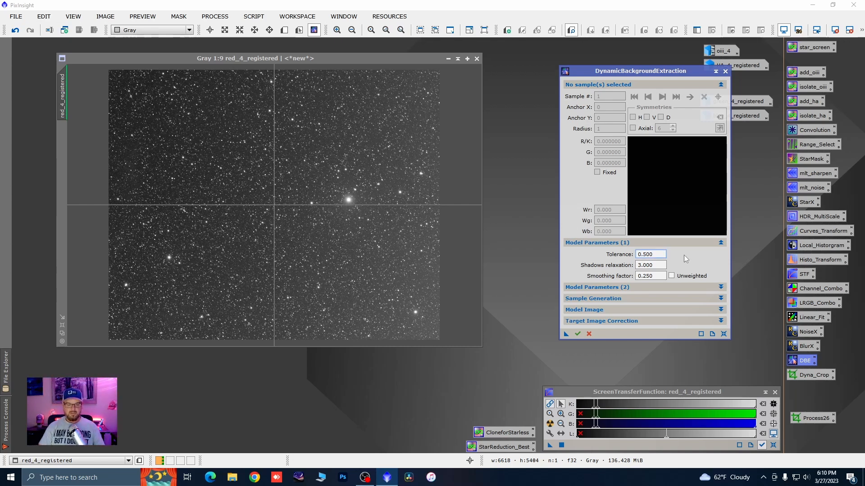
key("BackSpace")
type("2")
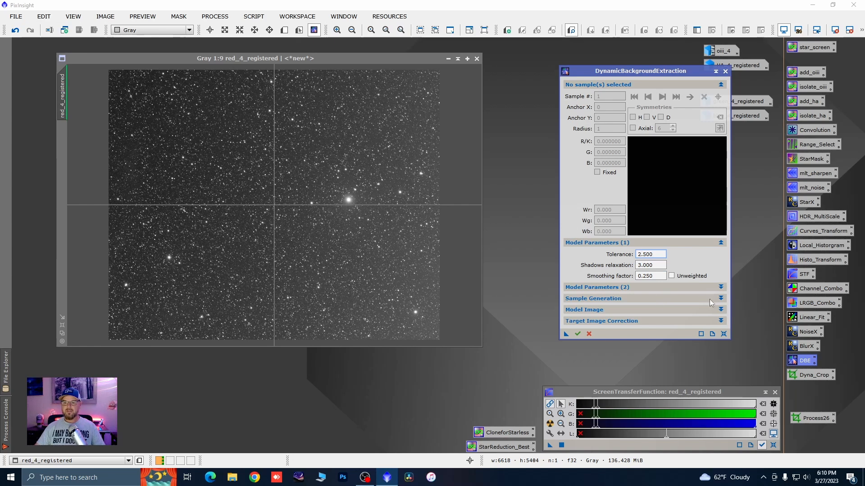
- Set the default sample radius to 10 and generate the background samples with 10 per row
left_click(696, 299)
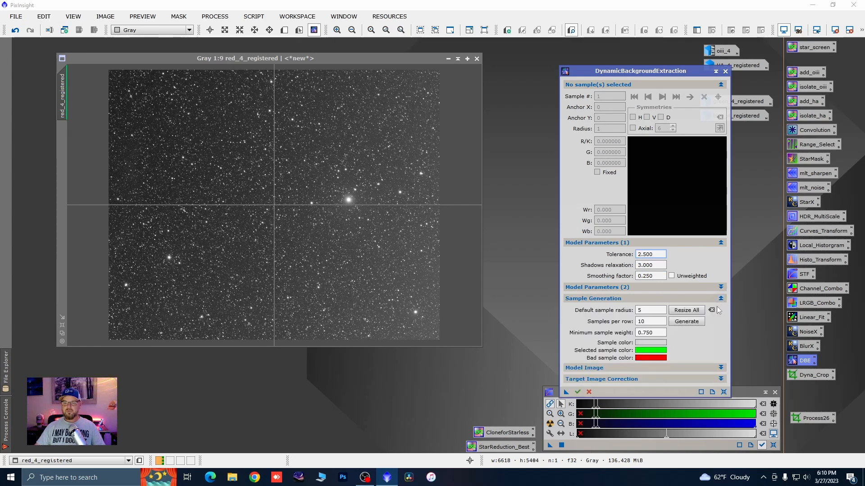
left_click(647, 311)
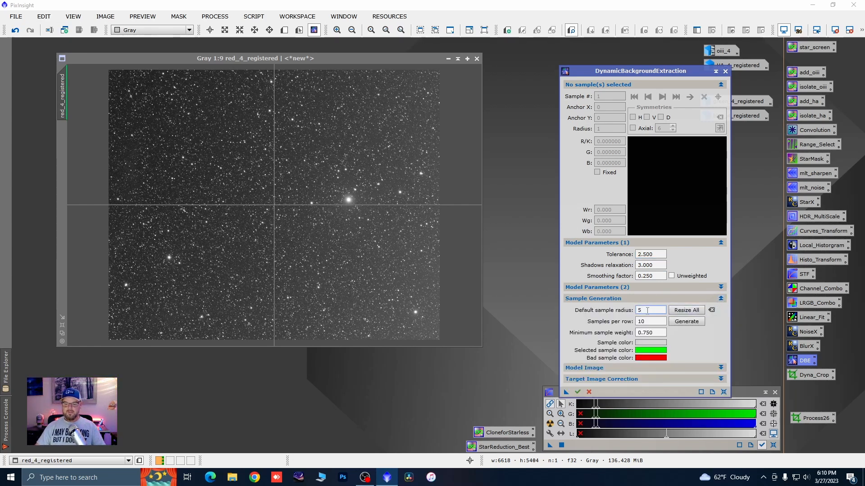
key("BackSpace")
type("1")
key("BackSpace")
type("0")
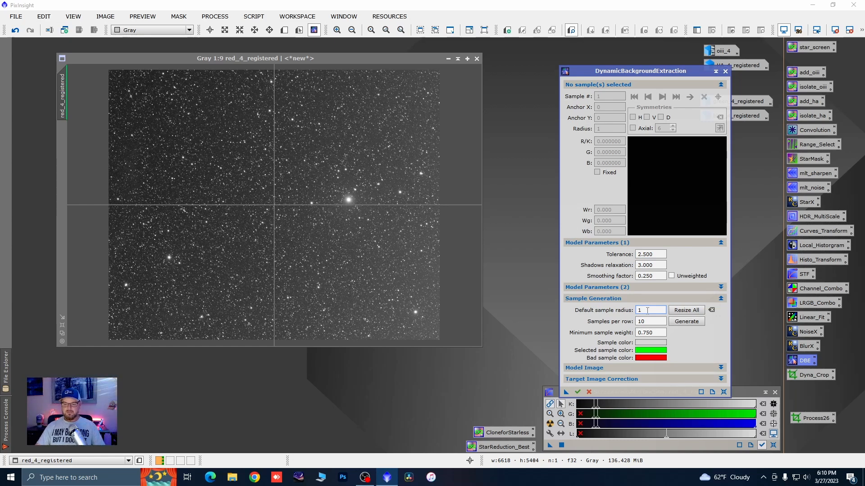
key("BackSpace")
type("10")
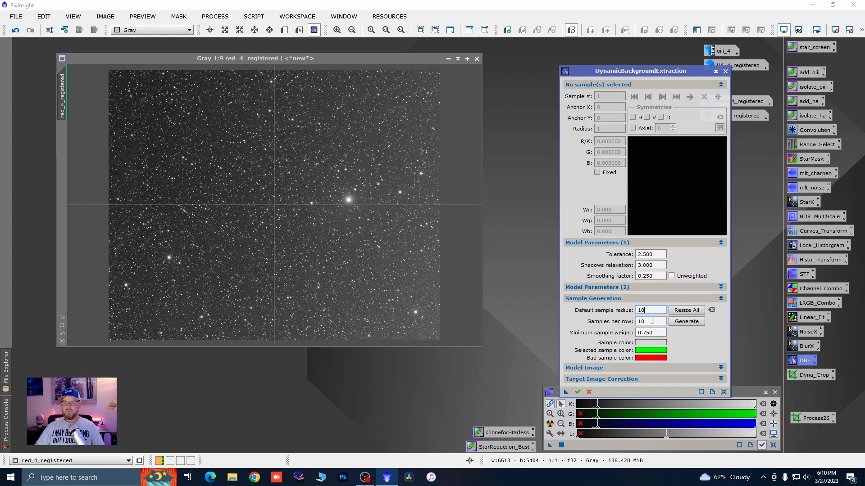
left_click(686, 322)
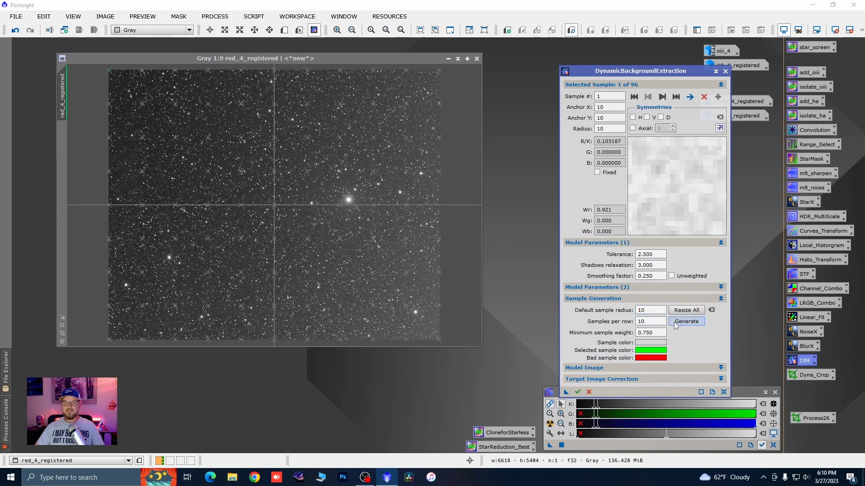
- Set the default sample radius to 15 and resize all existing samples to it
scroll(232, 156, "up", 5)
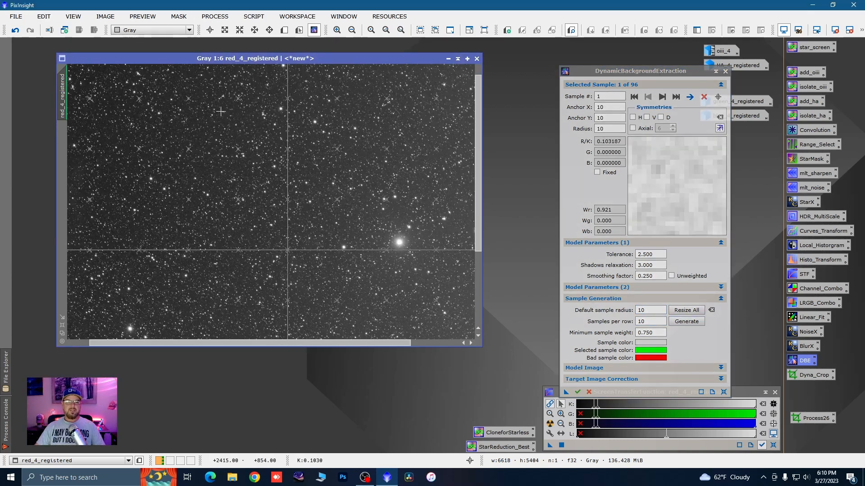
scroll(234, 160, "up", 3)
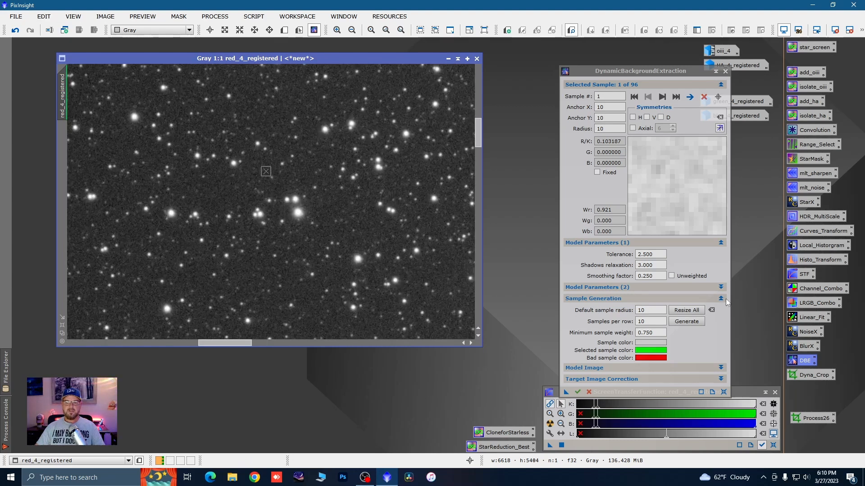
left_click(653, 310)
key("BackSpace")
type("5")
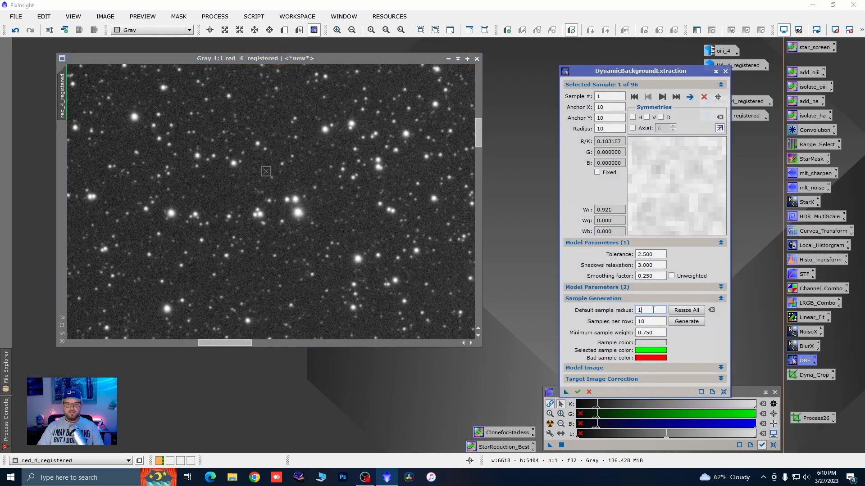
left_click(686, 310)
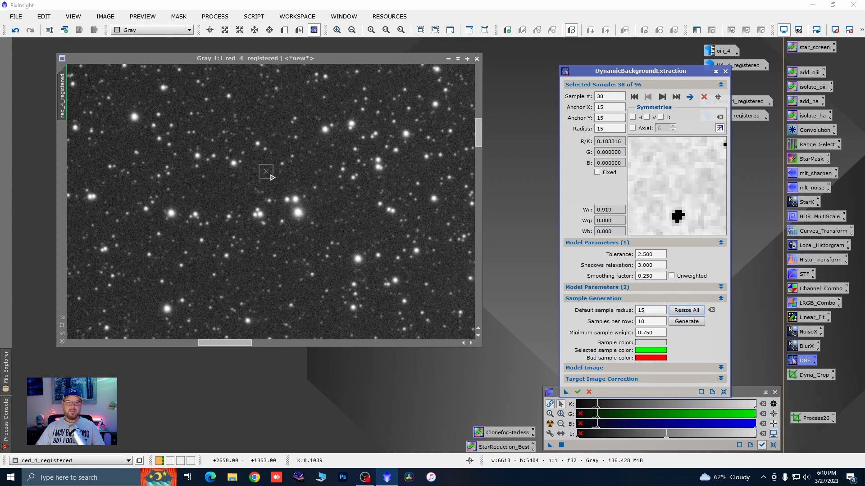
- Move sample 38 to a star-free spot at about X 2575, Y 1394, adding and deleting a trial sample beside it
left_click_drag(273, 176, 219, 204)
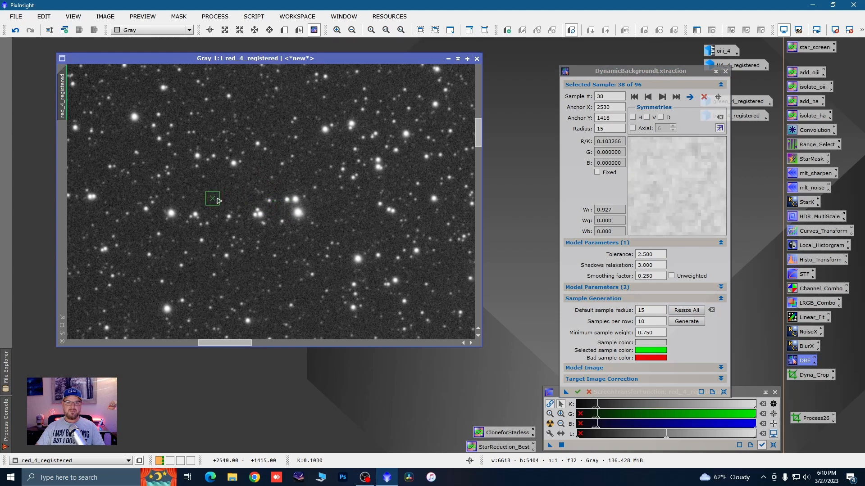
left_click(230, 195)
left_click(704, 96)
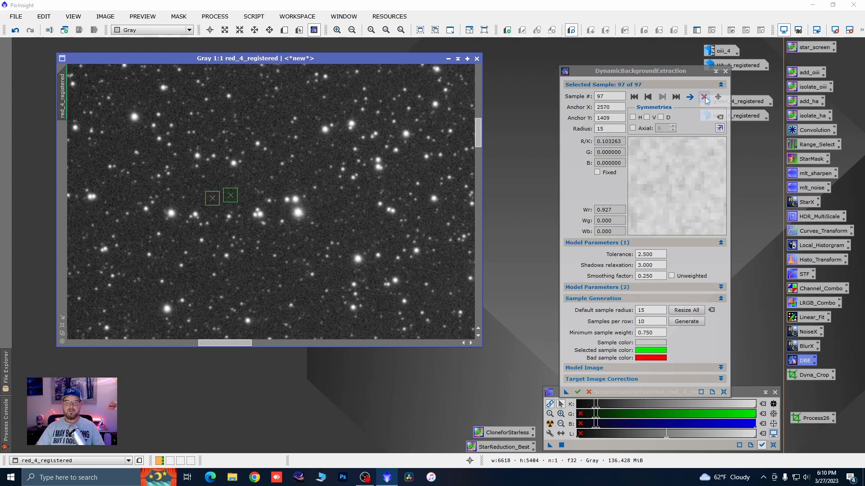
left_click_drag(215, 203, 233, 188)
- Shift the two samples in the same row before sample 38 onto nearby background free of stars
scroll(382, 184, "down", 1)
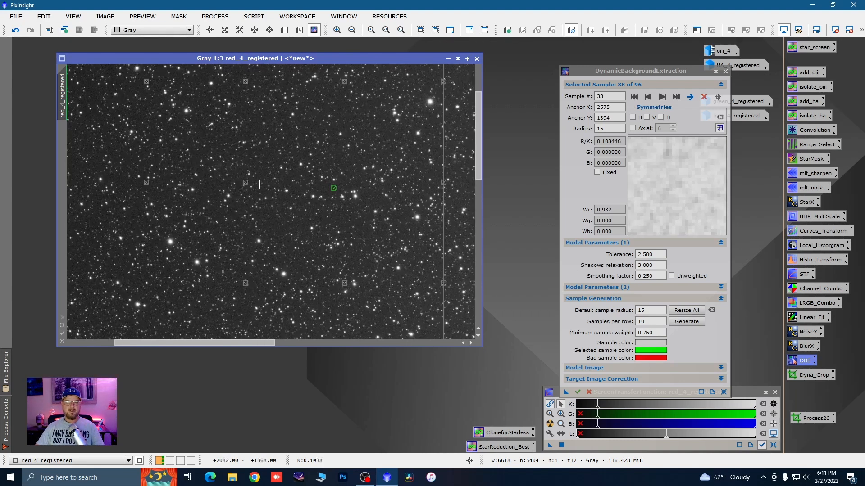
scroll(249, 185, "up", 2)
scroll(251, 184, "down", 2)
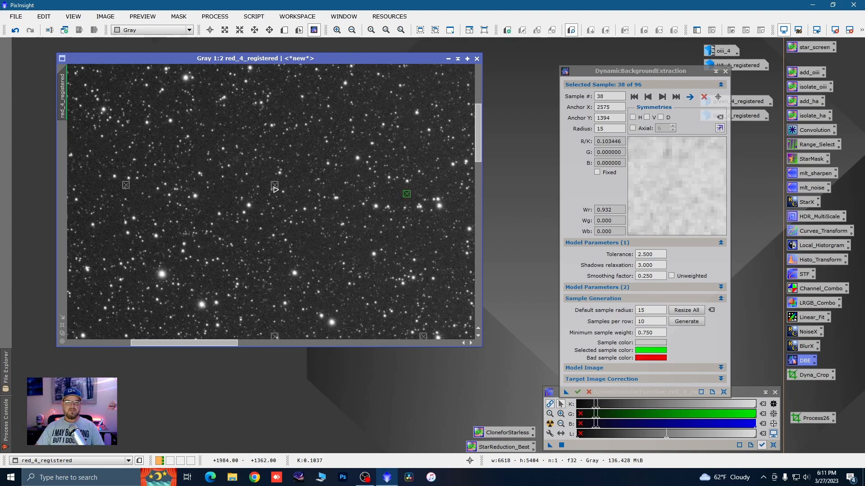
left_click(280, 183)
left_click_drag(126, 187, 133, 193)
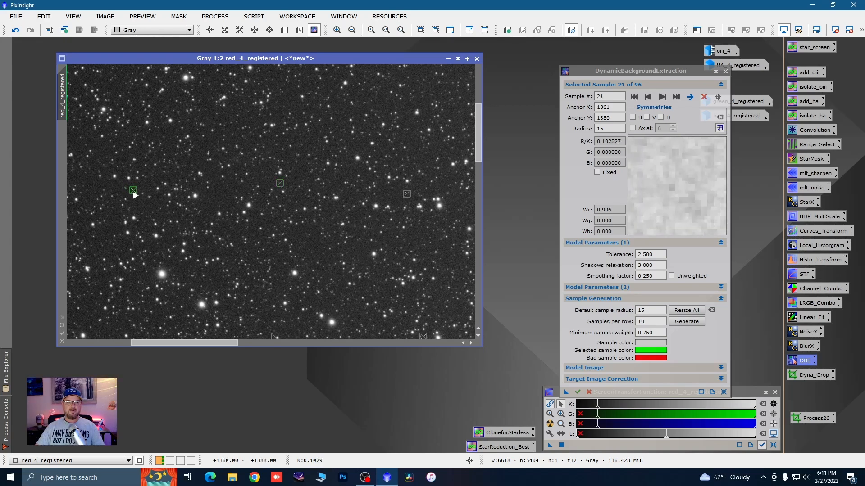
- Inspect the generated samples across the image, stepping from sample 1 to sample 6 to check each preview for stars
scroll(379, 189, "down", 1)
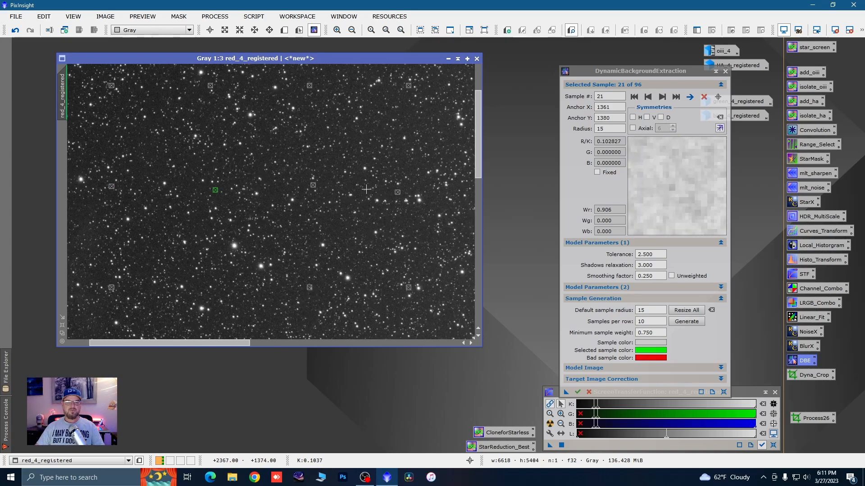
scroll(366, 189, "down", 1)
key("space")
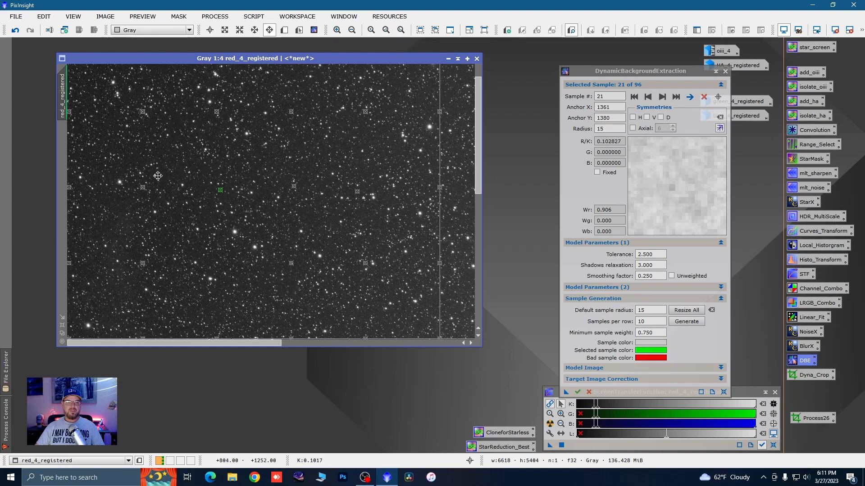
scroll(209, 178, "up", 1)
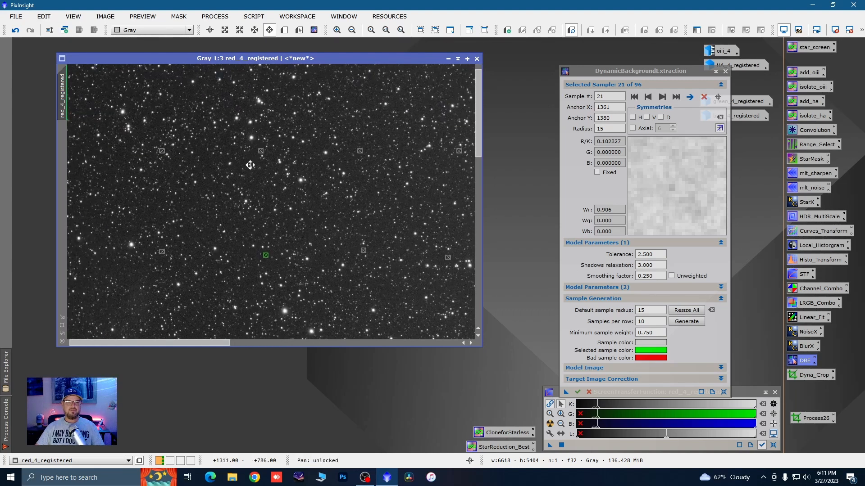
left_click_drag(250, 165, 363, 201)
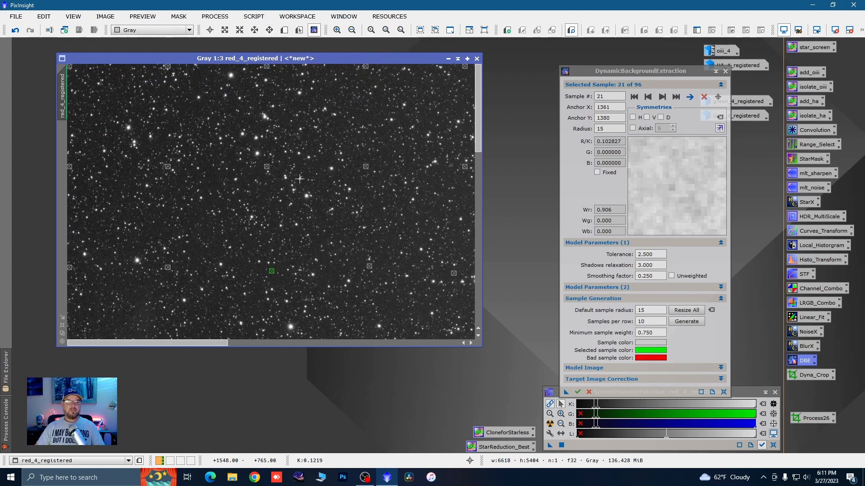
scroll(301, 181, "down", 3)
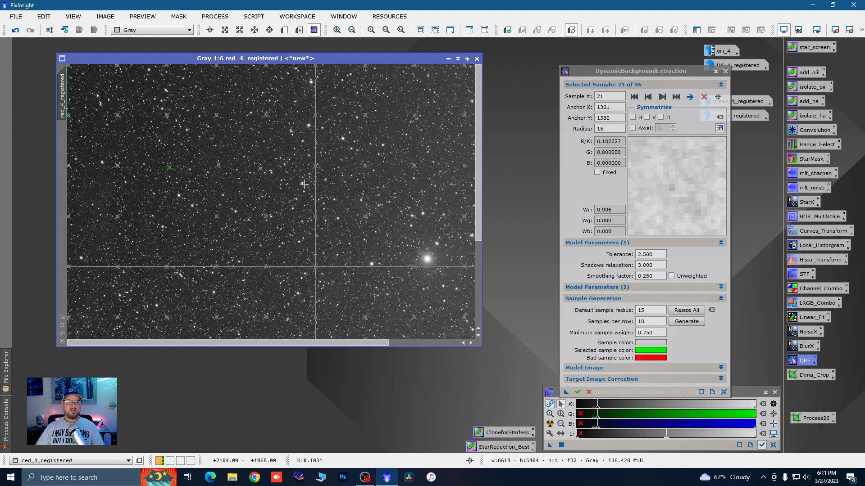
left_click(71, 67)
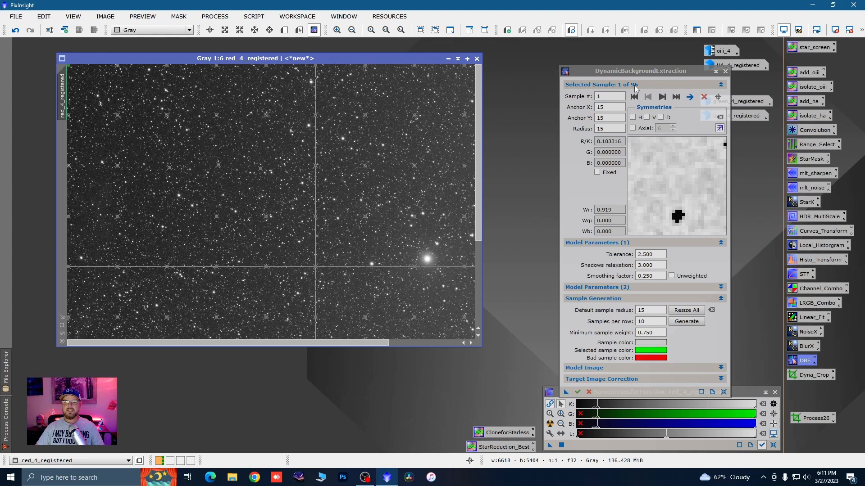
left_click(662, 98)
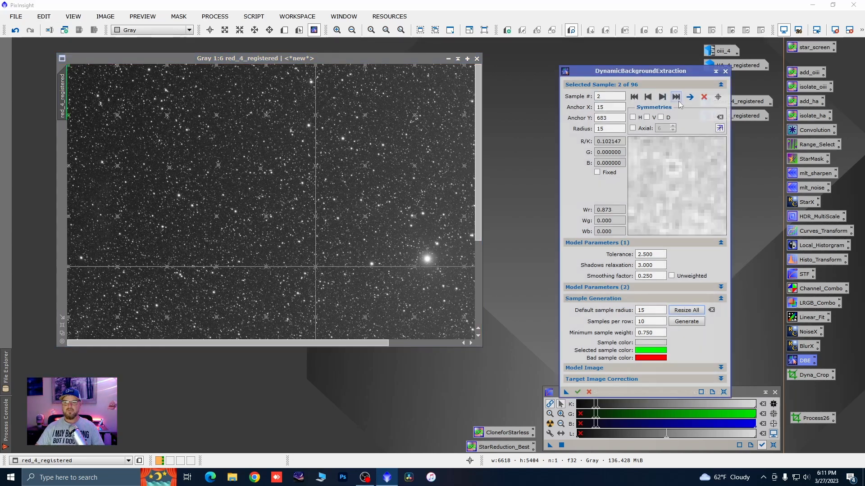
left_click(661, 98)
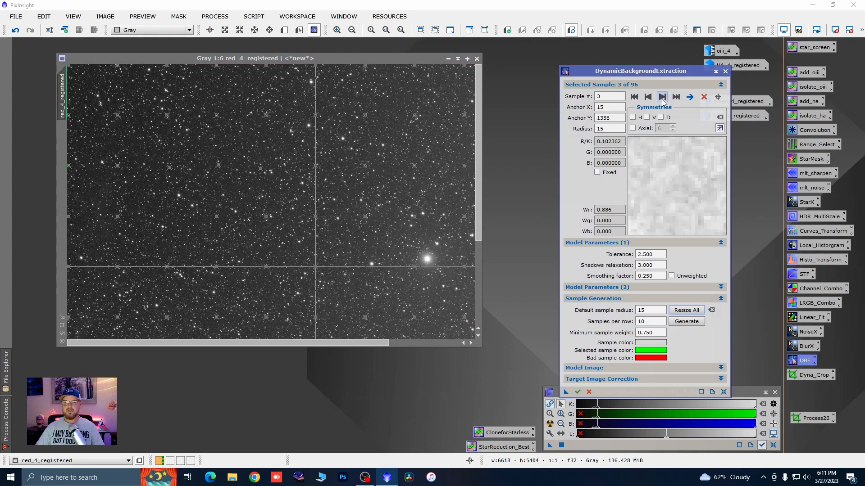
left_click(662, 98)
left_click(661, 97)
left_click(661, 97)
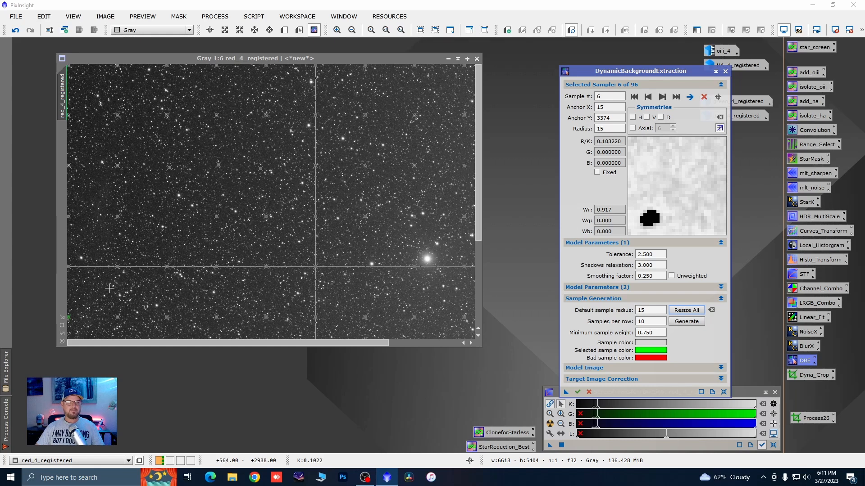
- Move sample 6 to about Y 3362 and sample 7 to about X 39, Y 4065, away from nearby stars
left_click(71, 320)
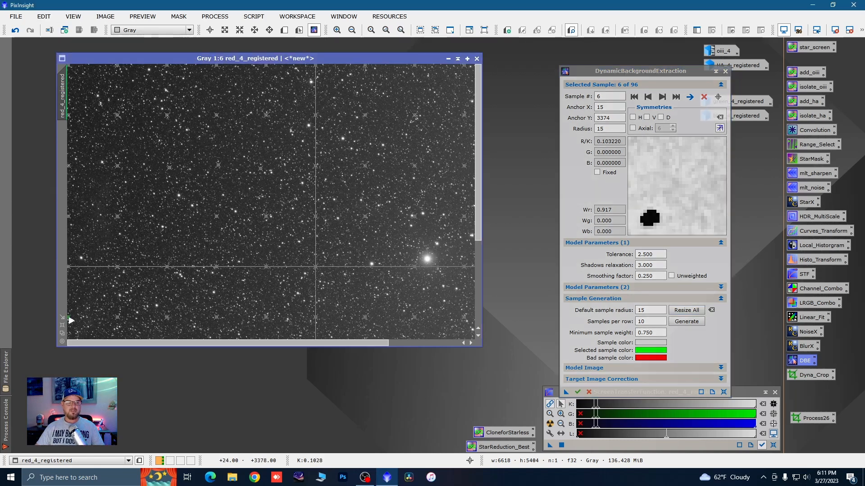
left_click_drag(69, 318, 70, 317)
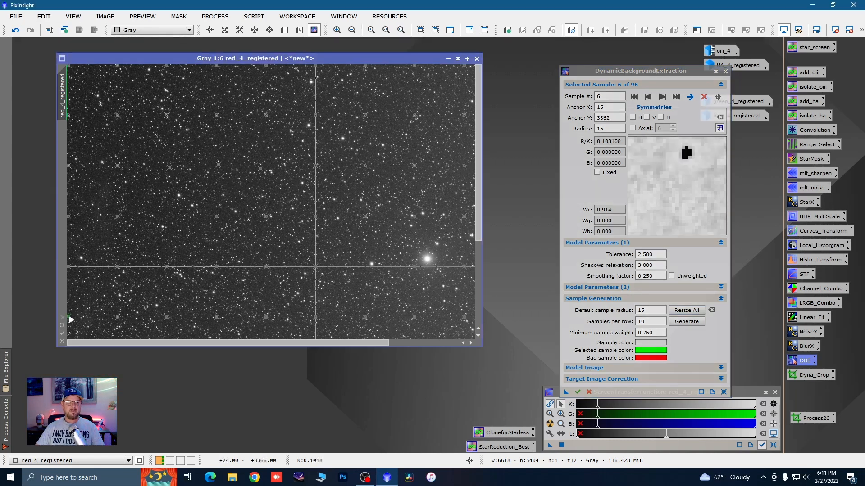
left_click(661, 96)
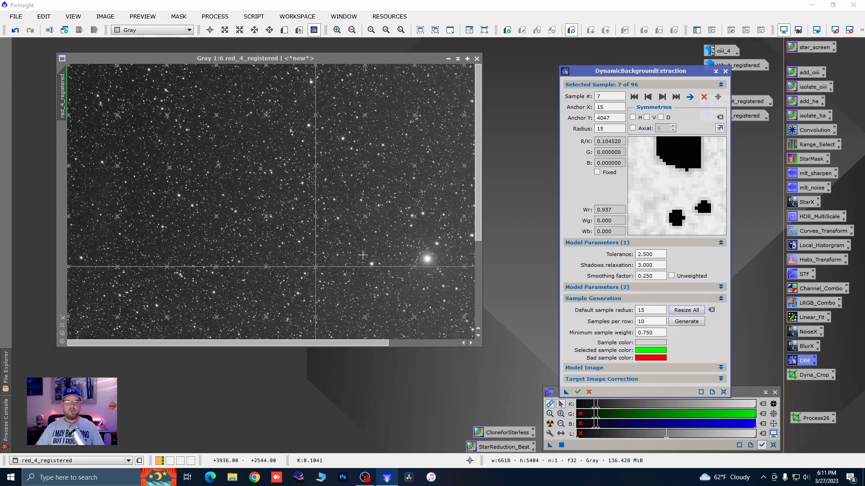
left_click_drag(139, 62, 115, 59)
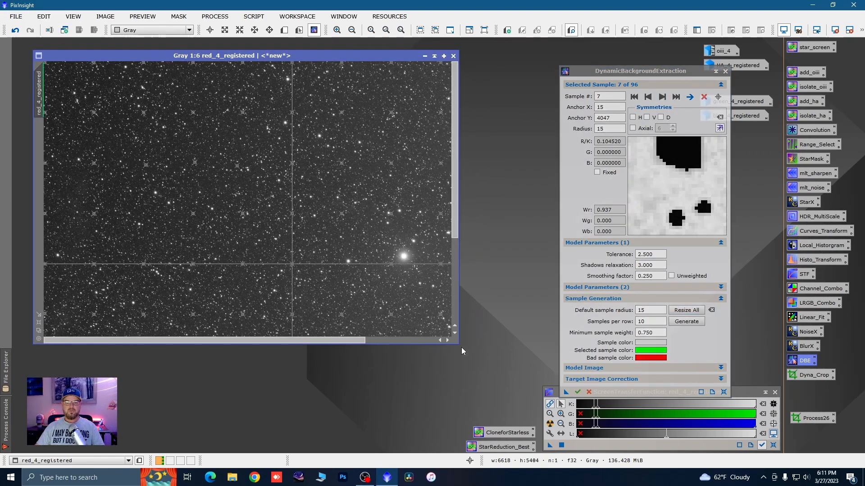
left_click_drag(456, 344, 525, 402)
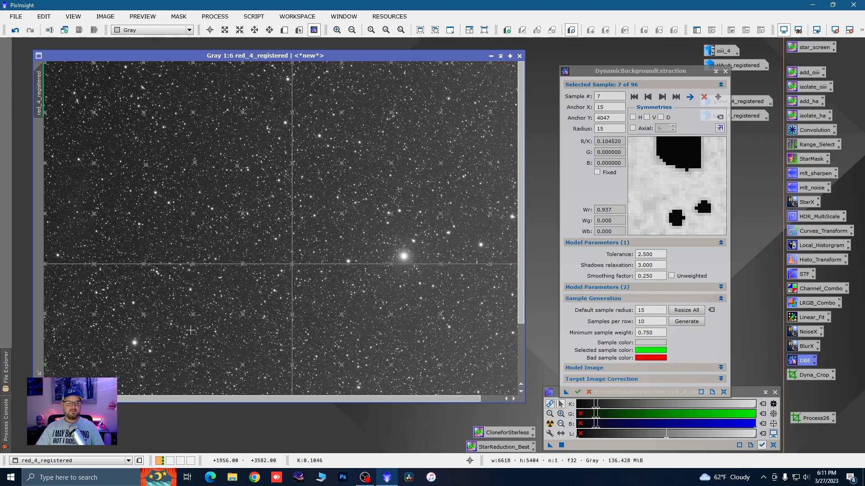
left_click_drag(45, 366, 47, 366)
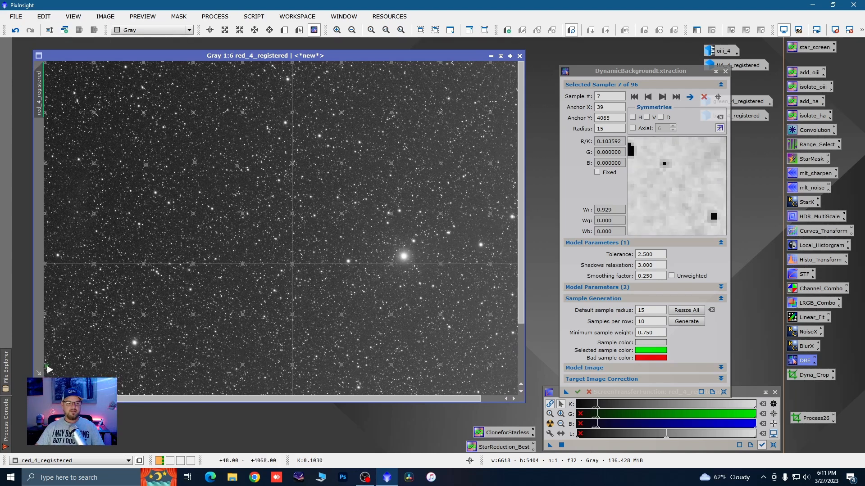
- Check samples 8 and 9 for stars and shift sample 9 up to about Y 5364
left_click(662, 100)
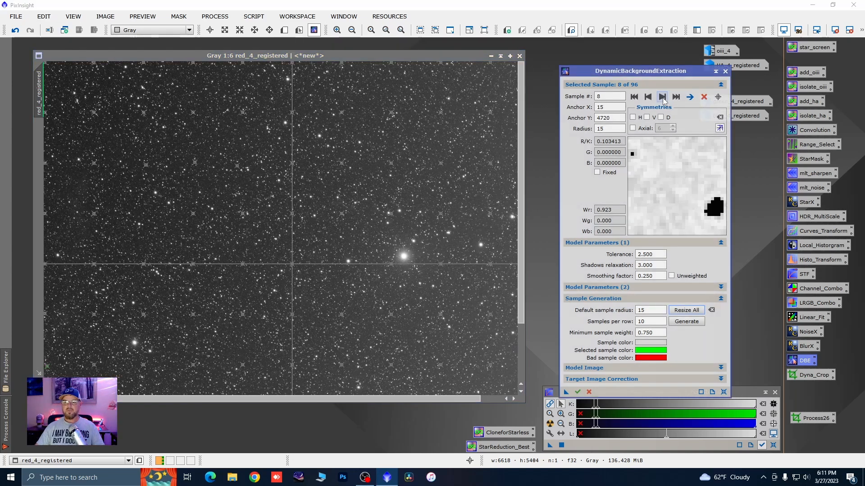
left_click(662, 100)
left_click(663, 100)
left_click(648, 97)
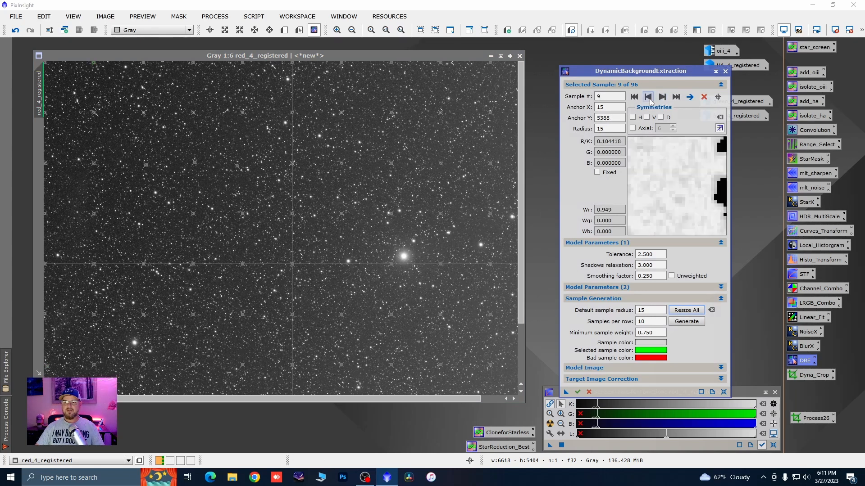
left_click(648, 98)
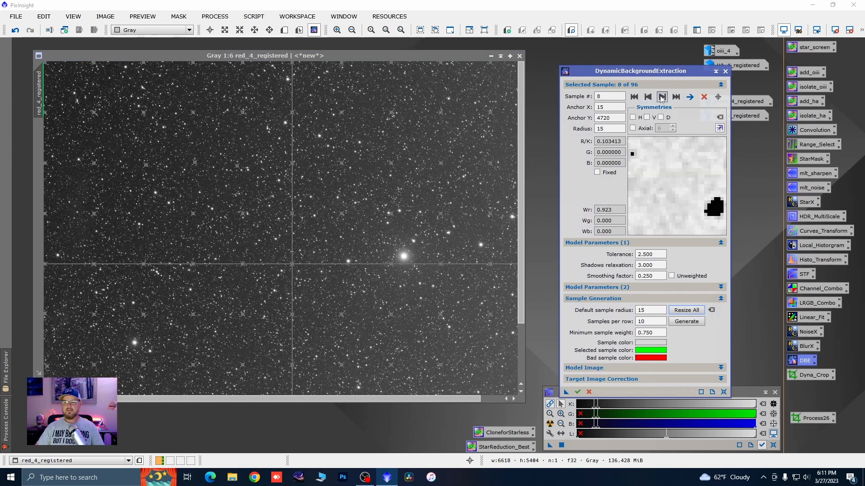
left_click(662, 97)
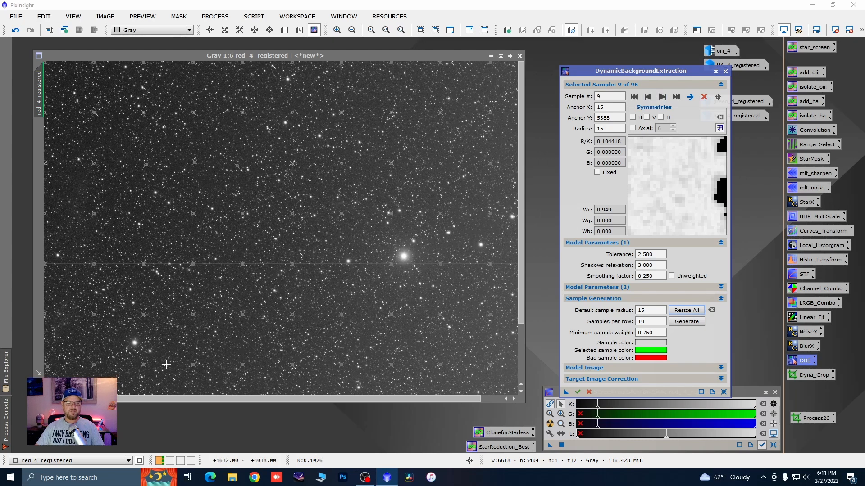
scroll(351, 258, "down", 1)
scroll(88, 364, "down", 1)
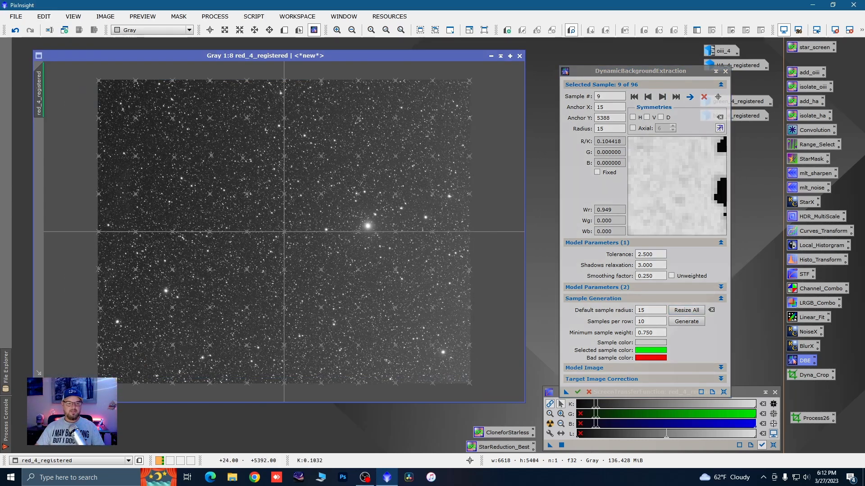
left_click_drag(99, 383, 99, 382)
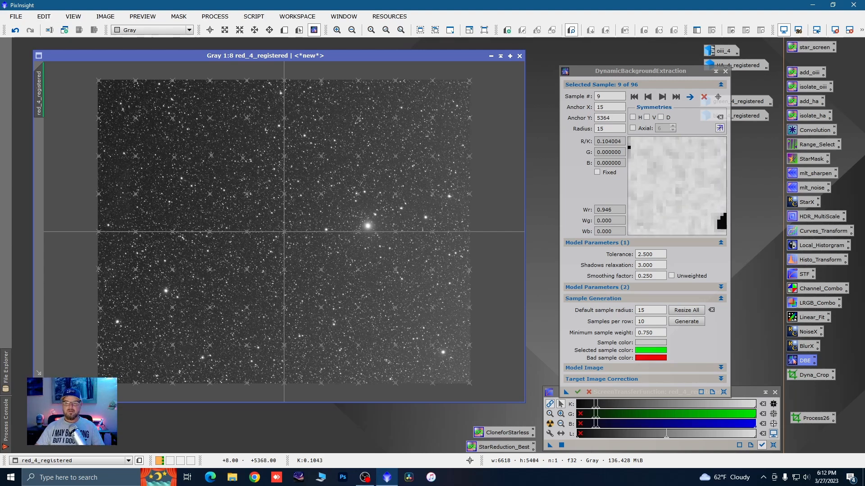
- Step onward from sample 9 through the next five samples, checking each preview for stars
left_click(662, 98)
left_click(662, 98)
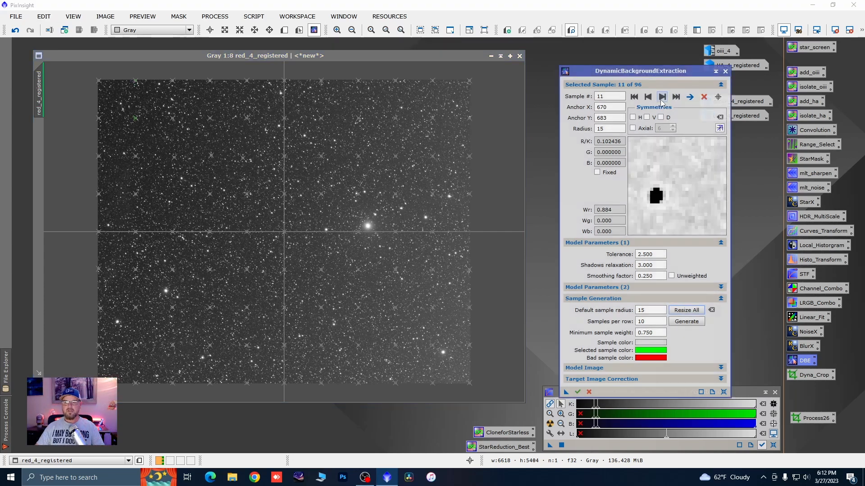
left_click(661, 98)
left_click(662, 98)
left_click(661, 98)
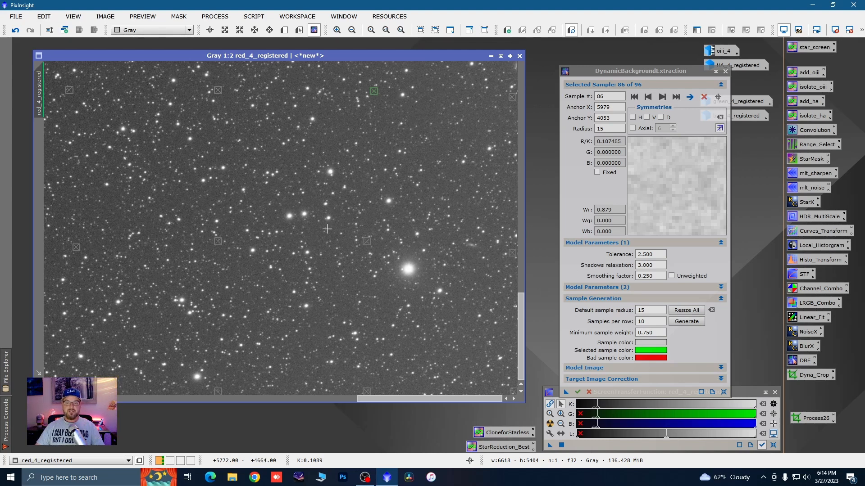
- Examine the background around samples near the bright lower-right star at 1:1 for galaxies or other structures that samples should avoid
scroll(398, 236, "up", 1)
key("space")
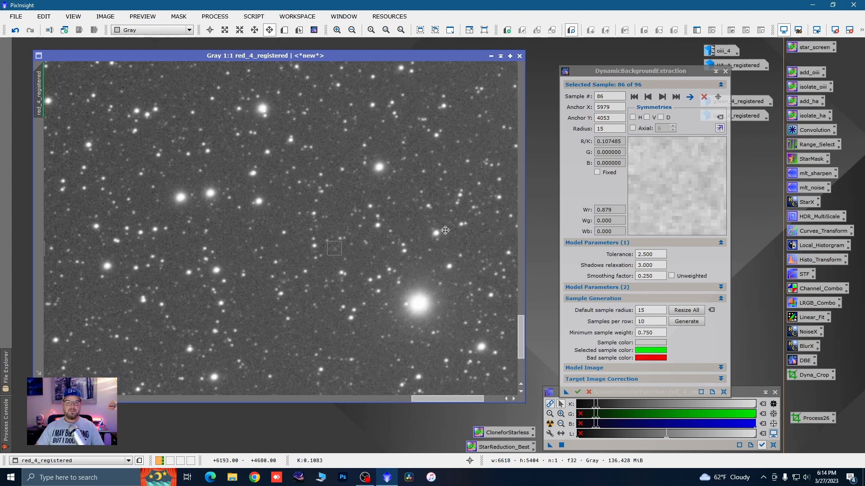
left_click_drag(447, 230, 221, 218)
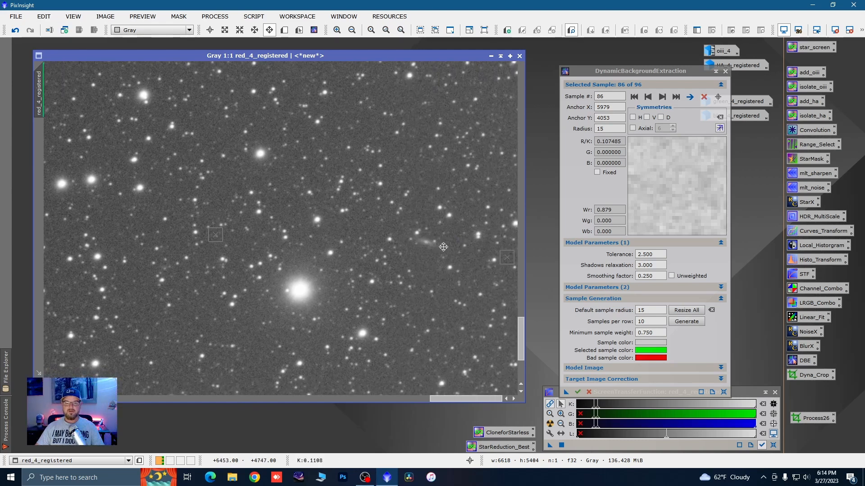
left_click_drag(364, 138, 349, 288)
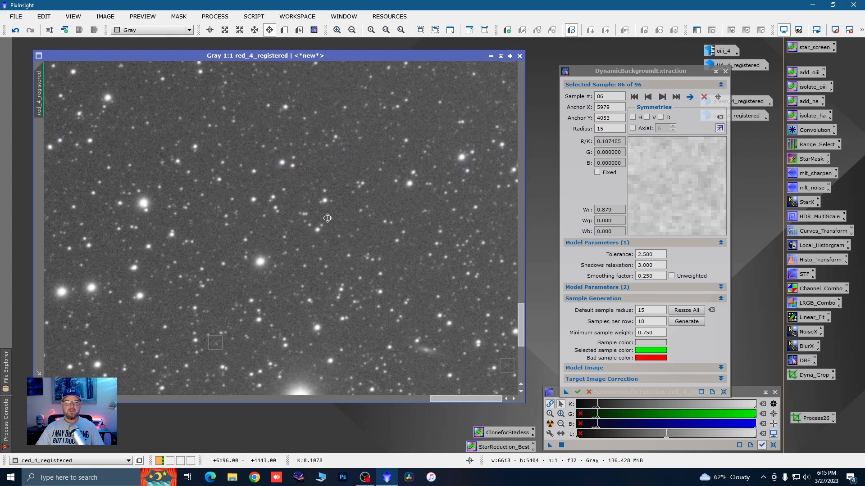
left_click_drag(202, 198, 427, 258)
left_click_drag(220, 259, 348, 242)
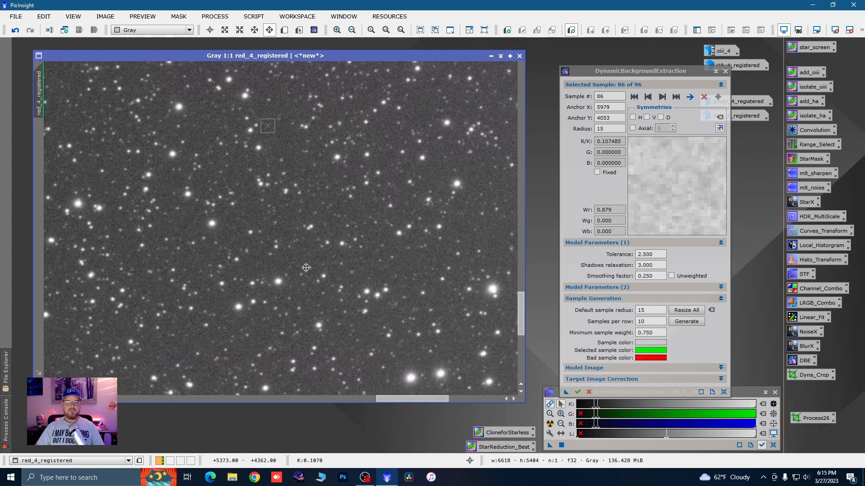
left_click_drag(296, 277, 420, 195)
left_click_drag(358, 301, 303, 162)
left_click_drag(319, 281, 386, 210)
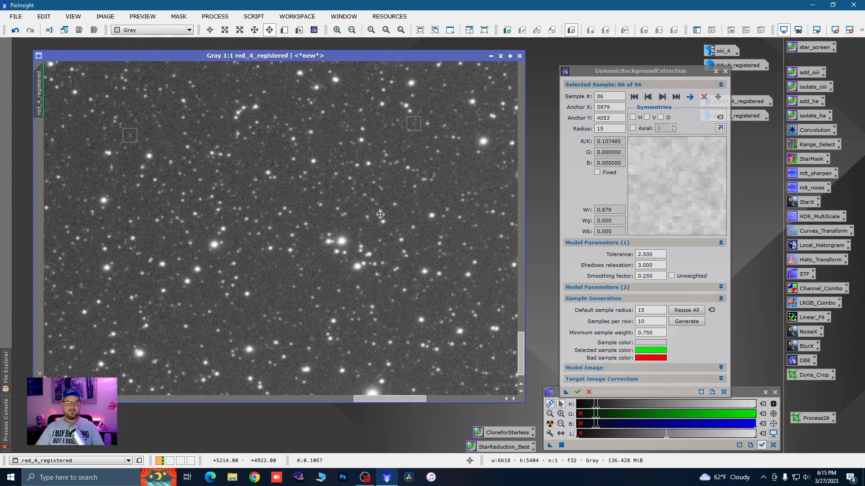
left_click_drag(298, 301, 340, 215)
mouse_move(246, 241)
left_mouse_down()
mouse_move(296, 229)
mouse_move(386, 279)
mouse_move(22, 245)
left_mouse_up()
left_click_drag(325, 219, 13, 216)
left_click_drag(367, 209, 183, 264)
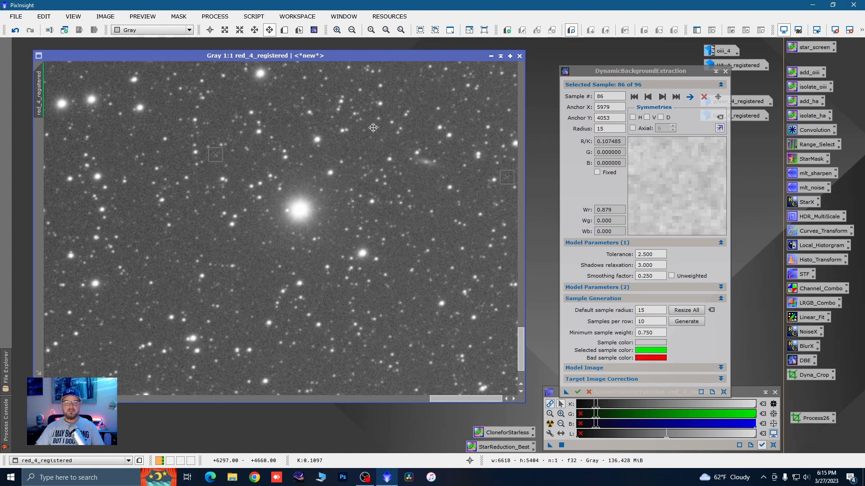
left_click_drag(373, 128, 374, 311)
left_click_drag(364, 225, 348, 127)
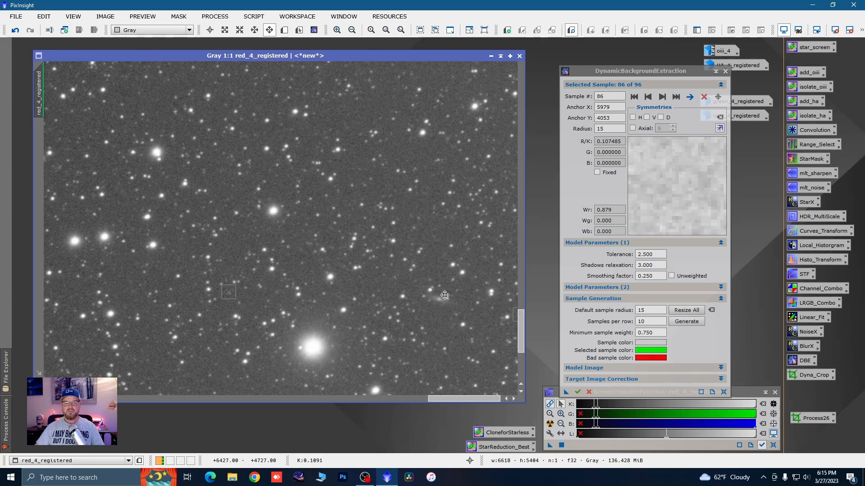
left_click_drag(285, 159, 440, 290)
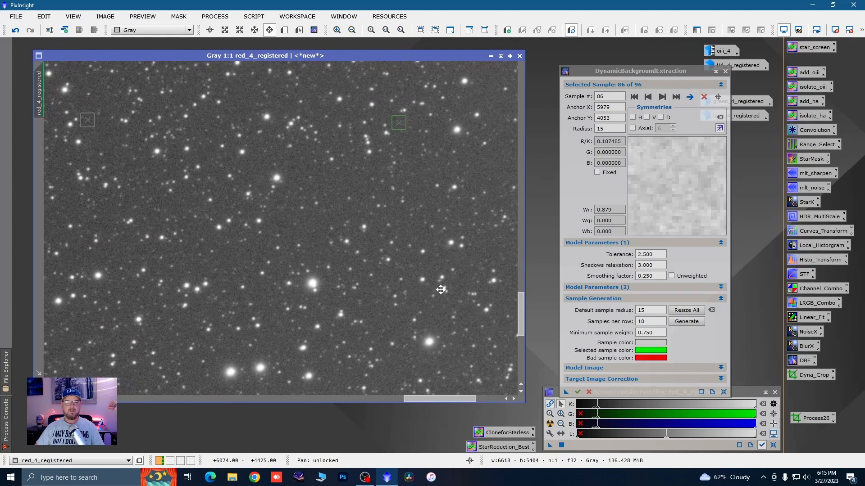
scroll(446, 282, "down", 3)
scroll(371, 219, "down", 4)
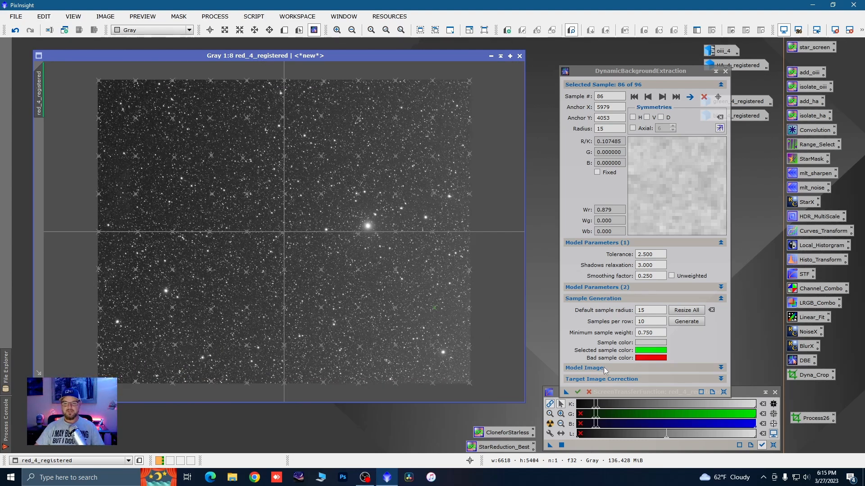
- Set the target image correction to Division, discard the background model, and run the background extraction
left_click(720, 379)
left_click(722, 390)
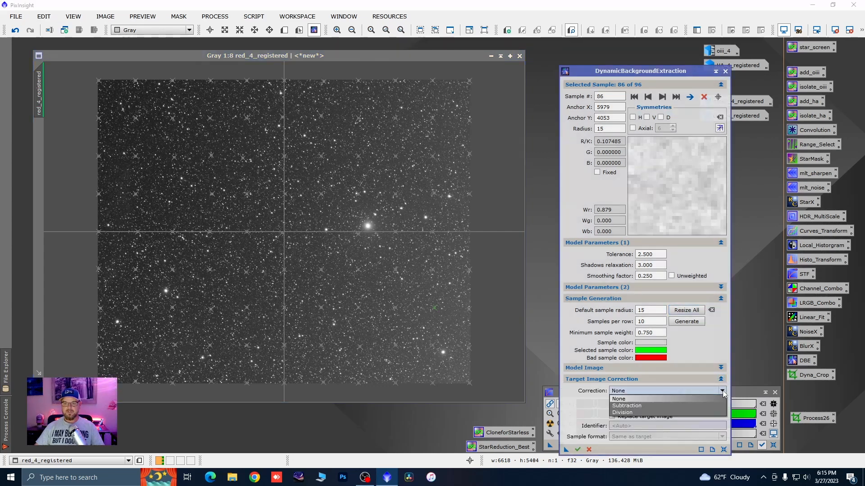
left_click(637, 417)
left_click(613, 408)
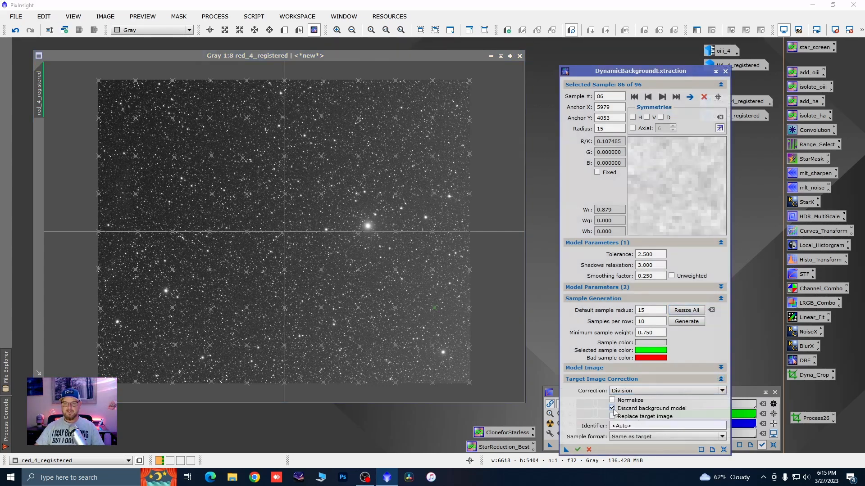
left_click(578, 449)
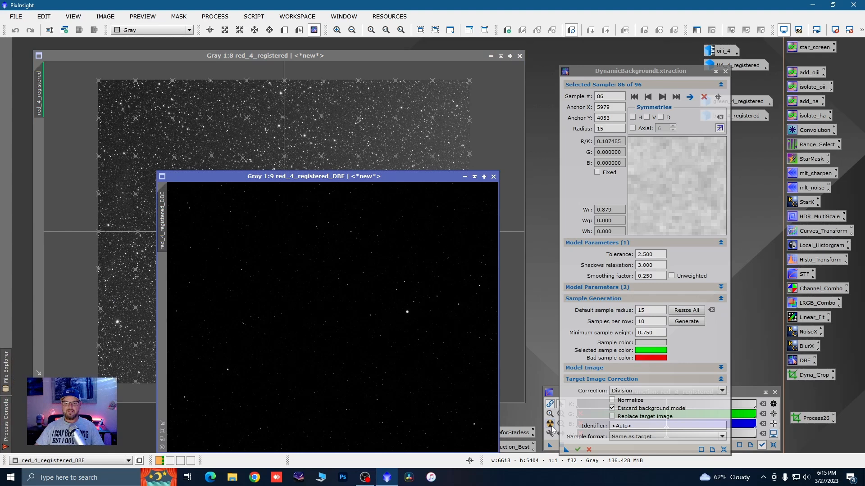
- Auto-stretch the display of red_4_registered_DBE, then iconize it and place its icon beside oiii_4
left_click(550, 424)
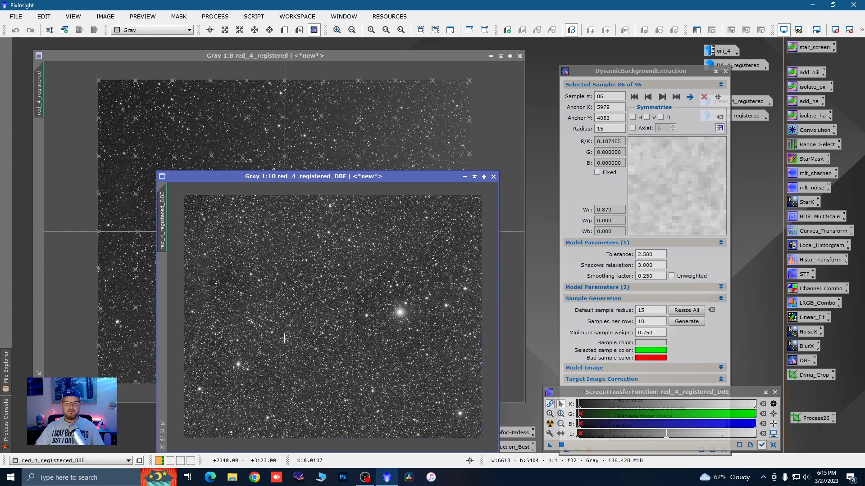
left_click(465, 177)
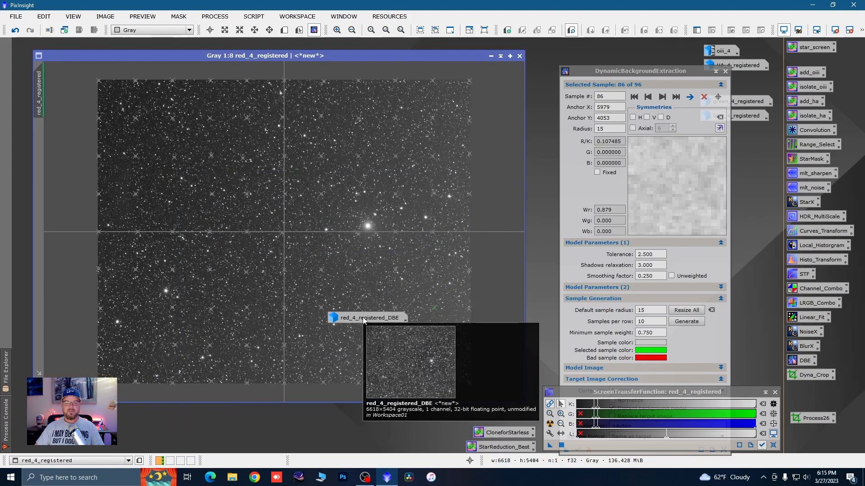
left_click_drag(366, 318, 654, 53)
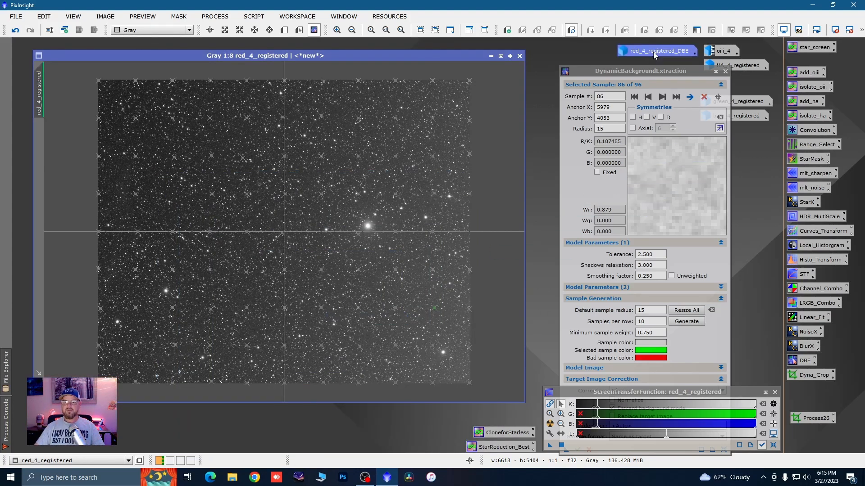
- Save the configured background extraction as a process icon below Dyna_Crop, and close the tool and the original red_4_registered image
left_click(569, 351)
left_click_drag(566, 449, 799, 397)
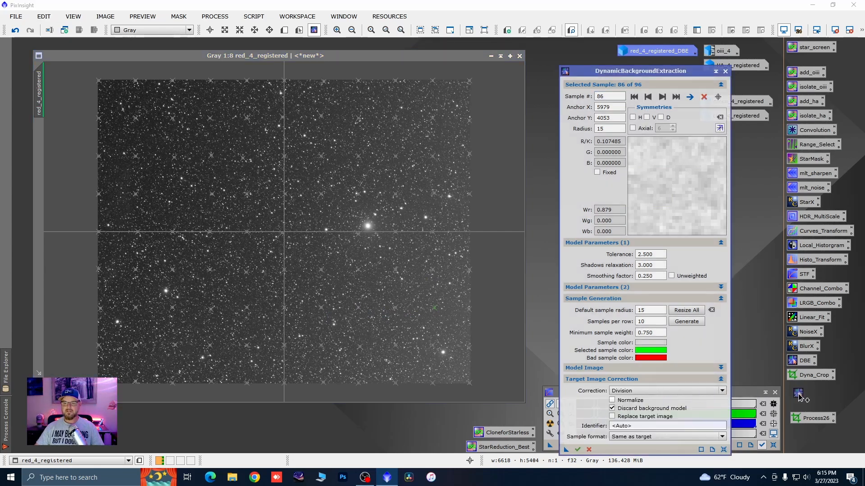
left_click(726, 72)
left_click(423, 251)
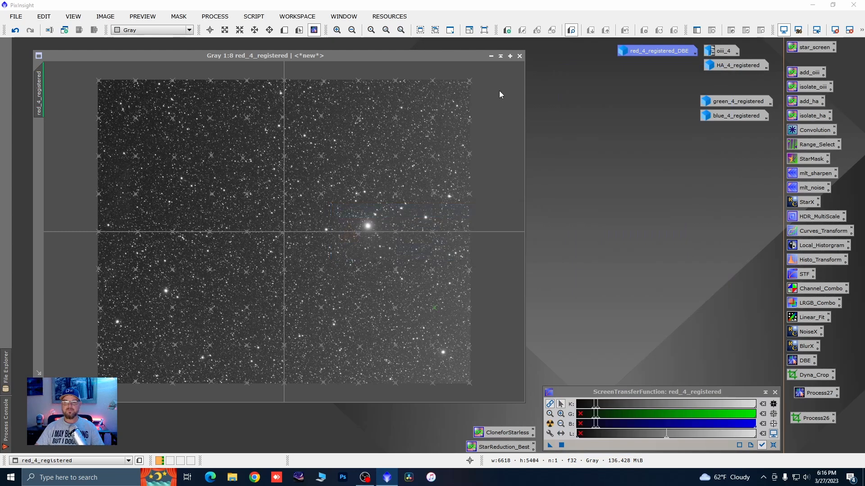
left_click(519, 55)
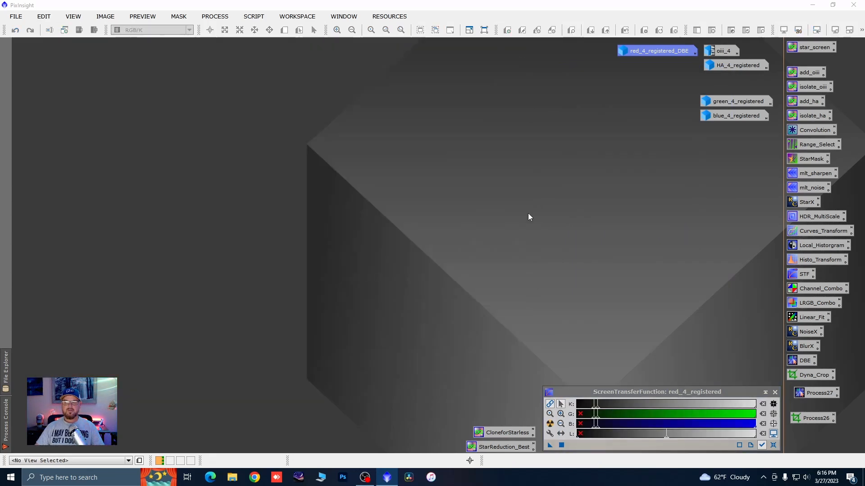
- Move the red_4_registered_DBE icon onto free workspace and change its image identifier to red
left_click_drag(647, 52, 615, 89)
right_click(615, 88)
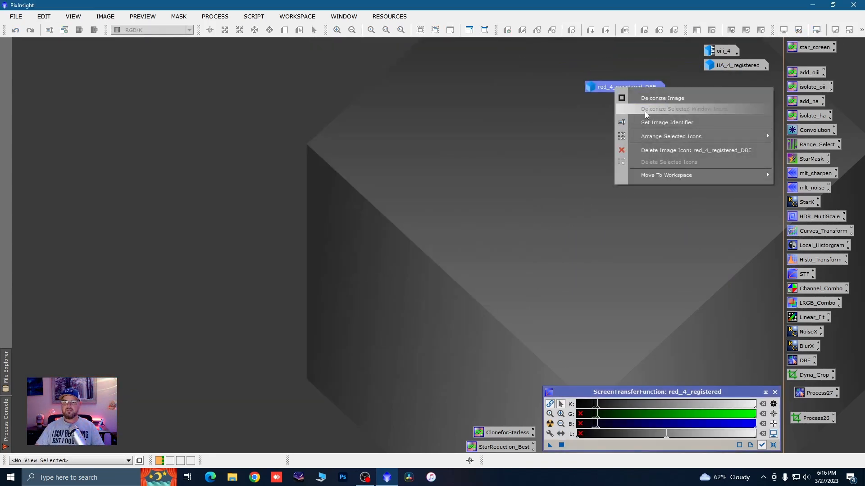
left_click(654, 121)
type("red")
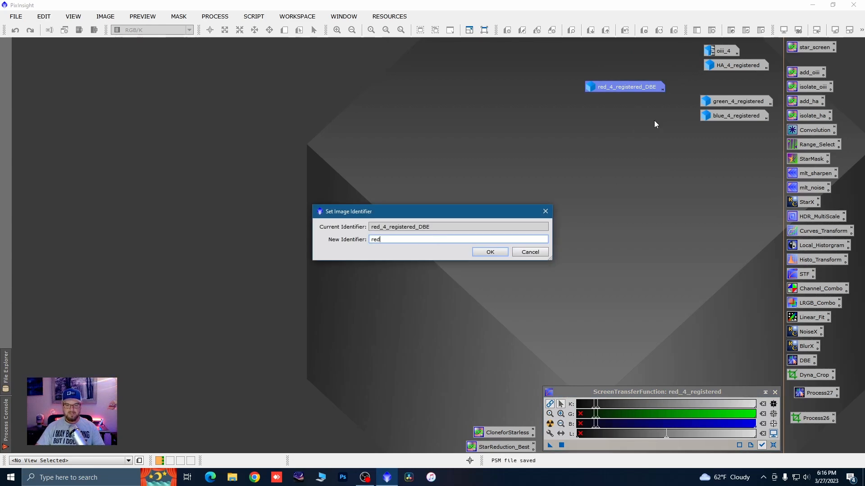
left_click(490, 252)
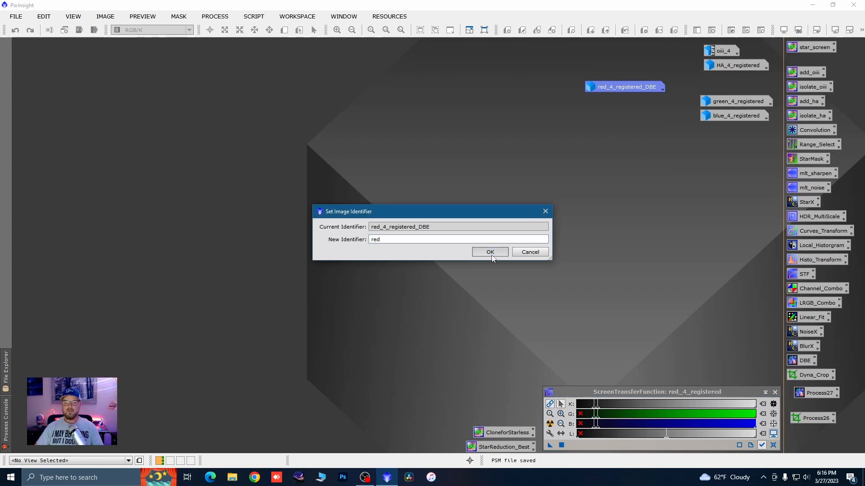
- Restore green_4_registered from its icon and load the saved Process27 background extraction samples and settings onto it
double_click(729, 99)
left_click_drag(361, 145, 325, 112)
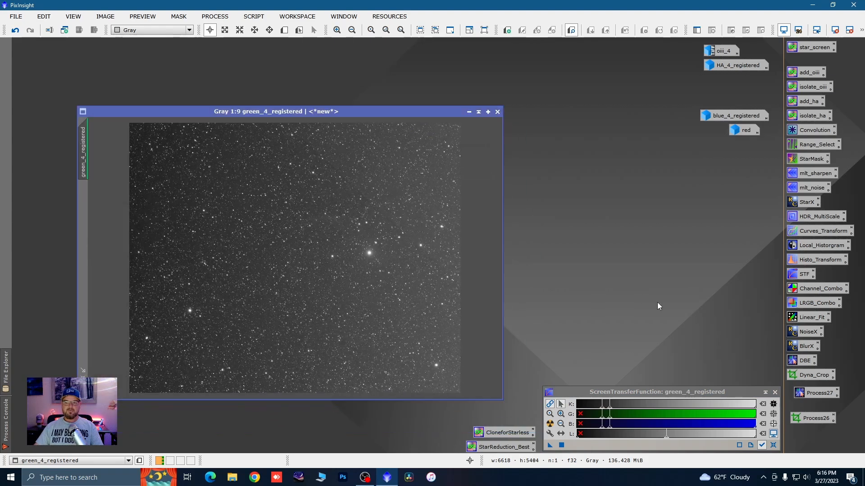
double_click(816, 393)
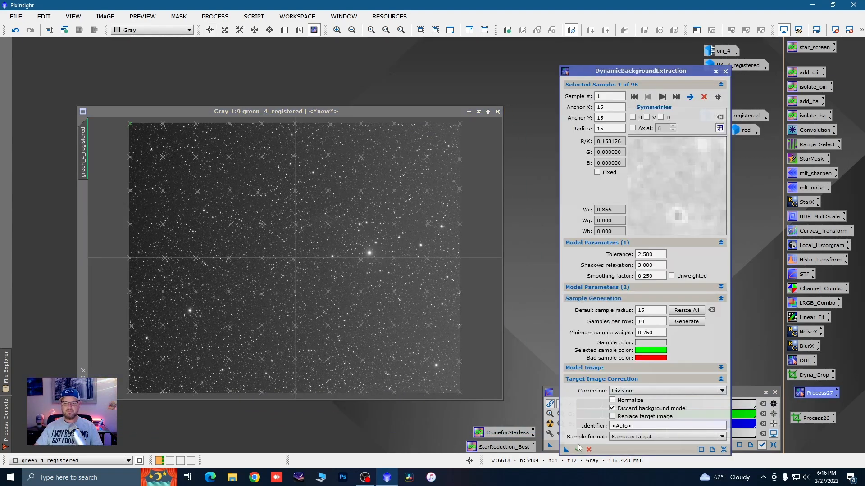
- Run a trial background extraction on green_4_registered, auto-stretch and inspect the corrected image, and close it
left_click(579, 447)
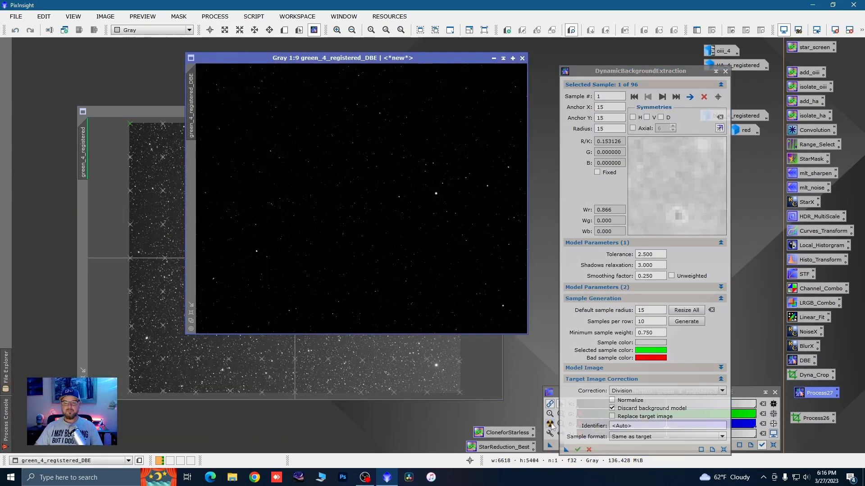
left_click(550, 423)
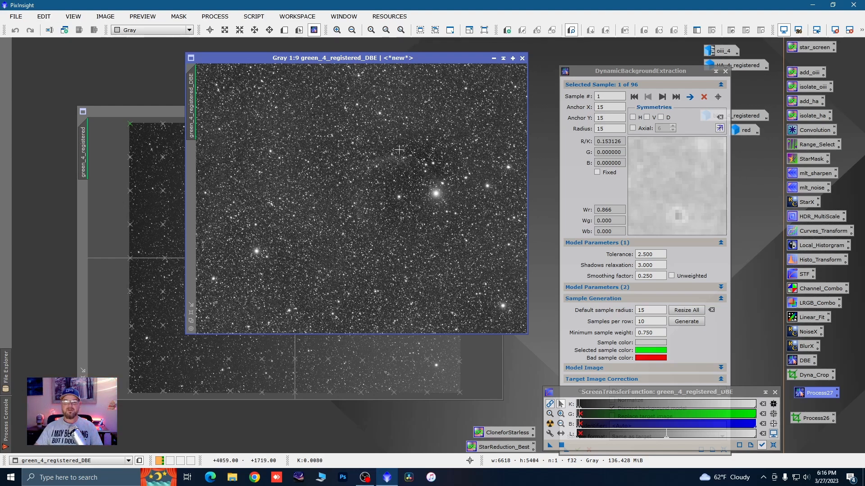
scroll(435, 177, "up", 3)
scroll(417, 172, "up", 1)
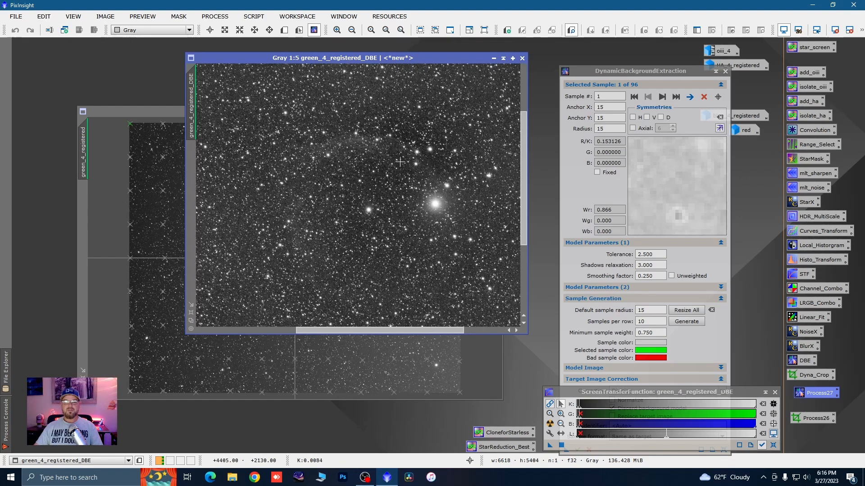
left_click(522, 58)
- Move the sample beside the bright star pair in green_4_registered onto clear background, at about X 4685, Y 2047
scroll(346, 236, "up", 6)
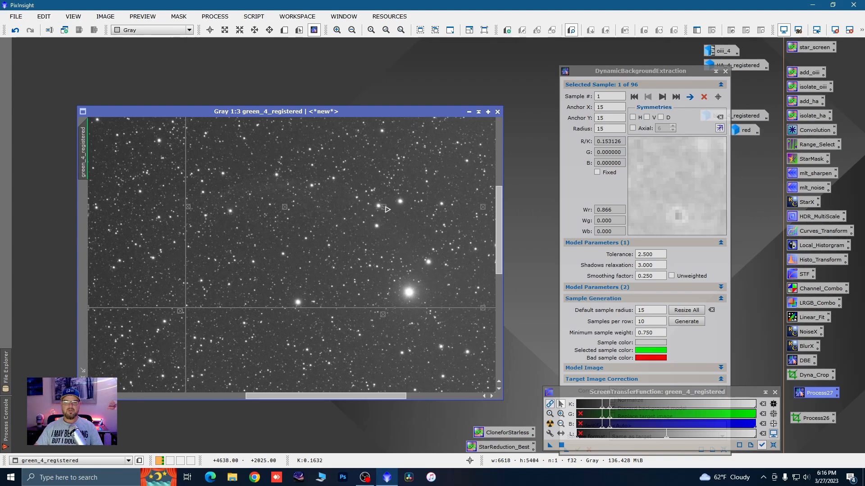
left_click(392, 209)
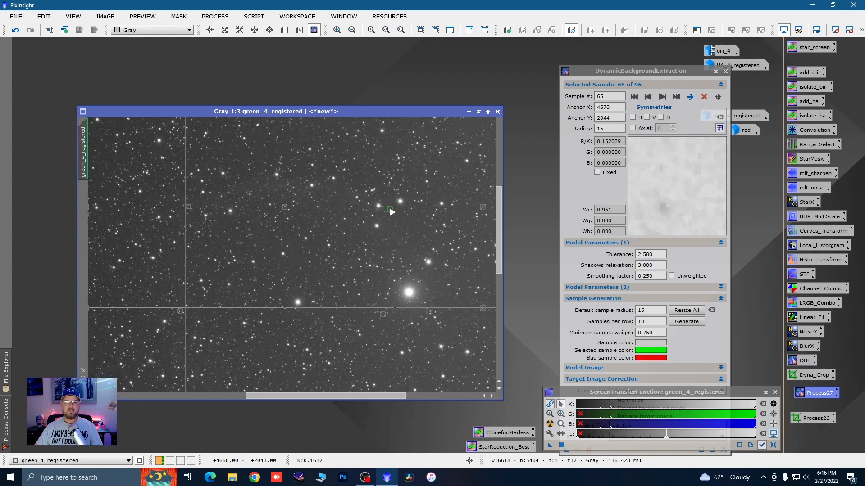
scroll(334, 272, "down", 1)
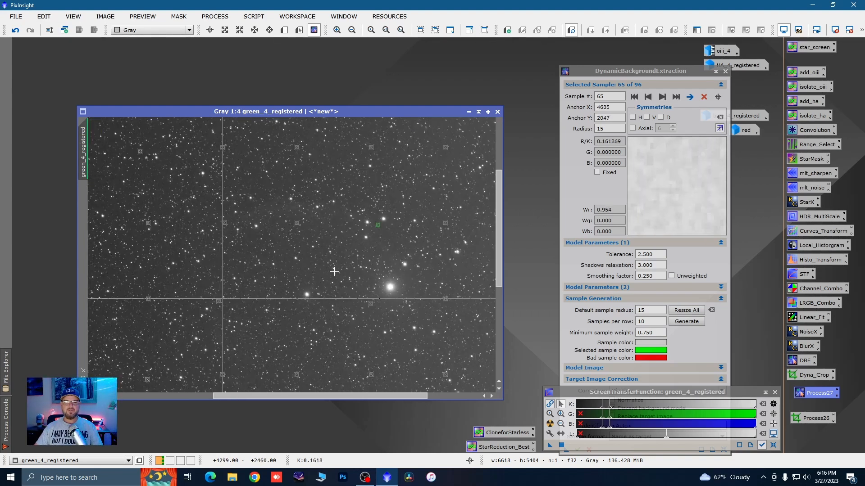
scroll(274, 229, "up", 2)
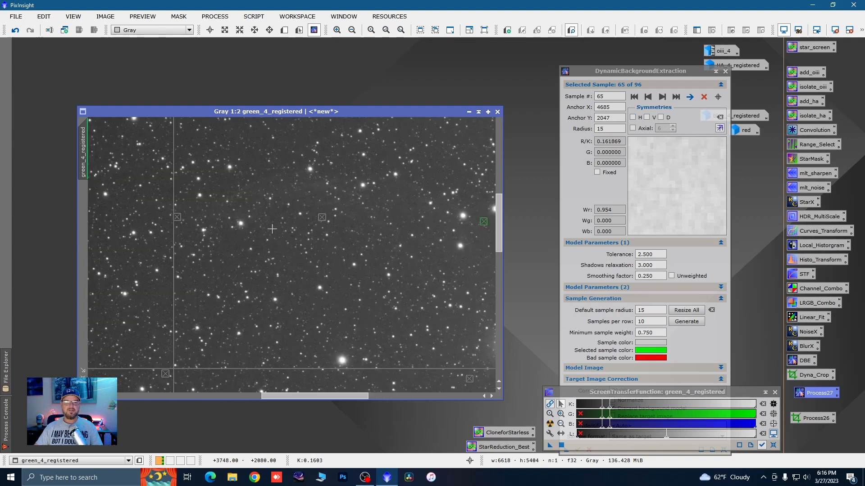
scroll(272, 229, "down", 3)
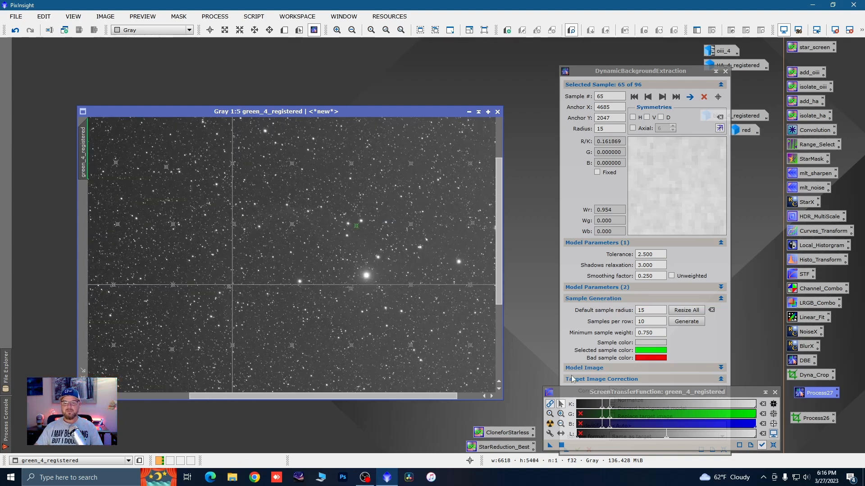
- Run the background extraction on green_4_registered with the adjusted sample and iconize the auto-stretched result
left_click(567, 361)
left_click(580, 451)
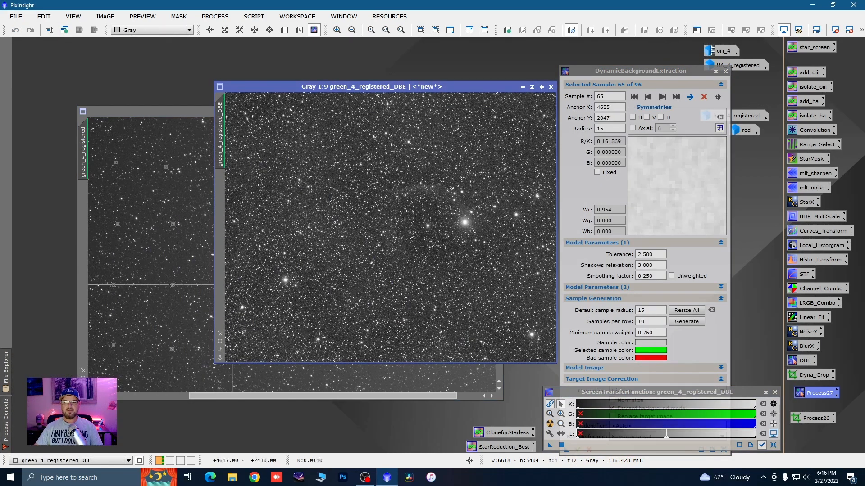
left_click_drag(476, 89, 354, 94)
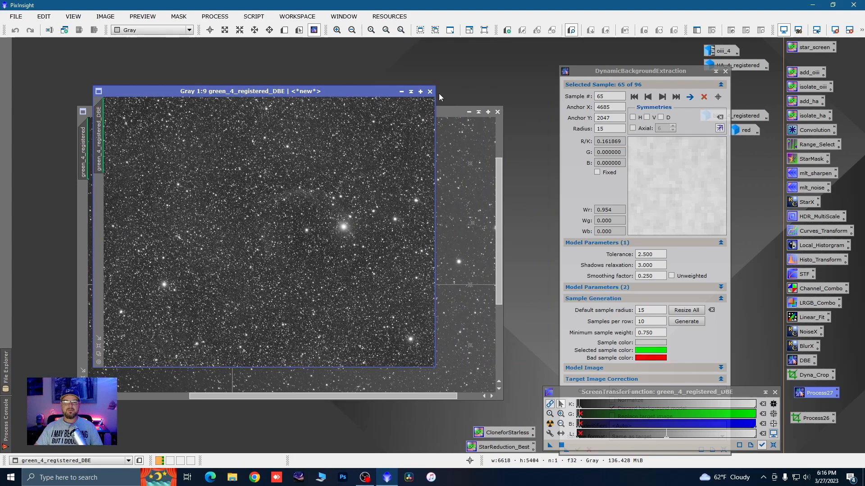
left_click(401, 92)
- Change the identifier of green_4_registered_DBE to green and place its icon above blue_4_registered
right_click(270, 231)
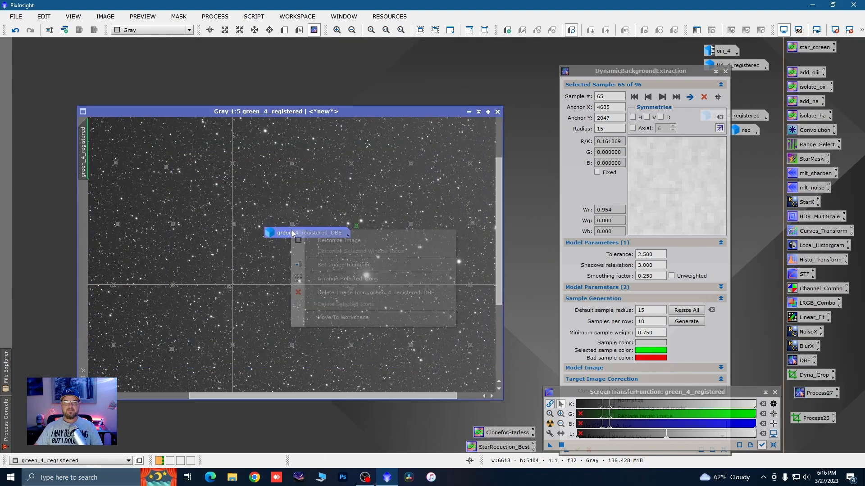
left_click(346, 260)
type("g")
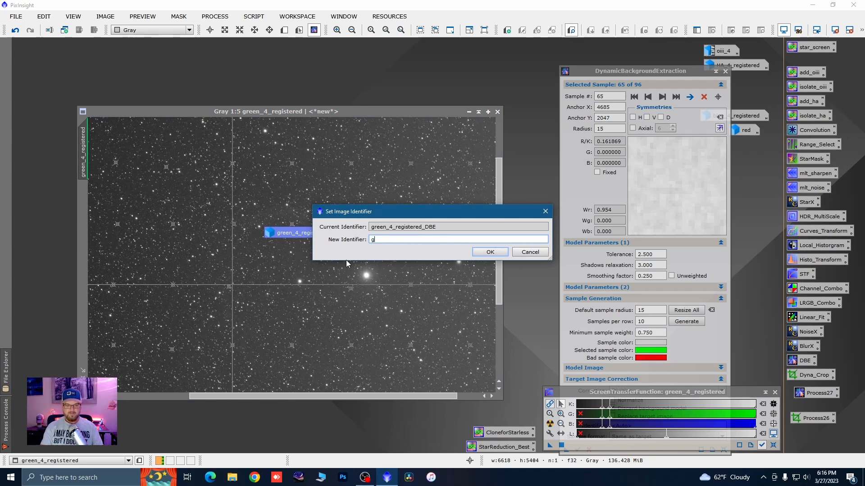
type("reen")
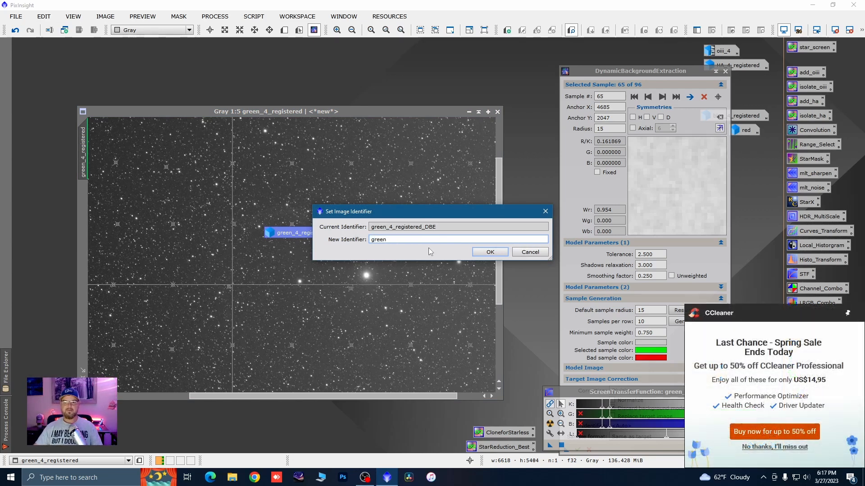
left_click(485, 253)
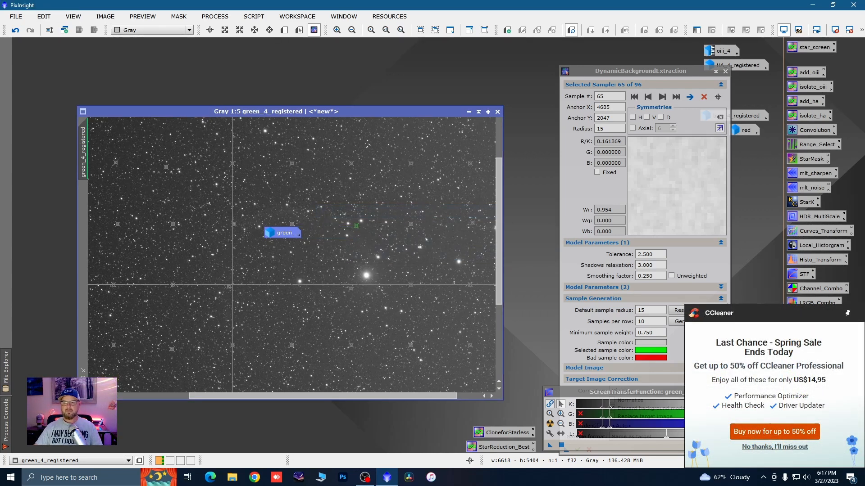
left_click(791, 447)
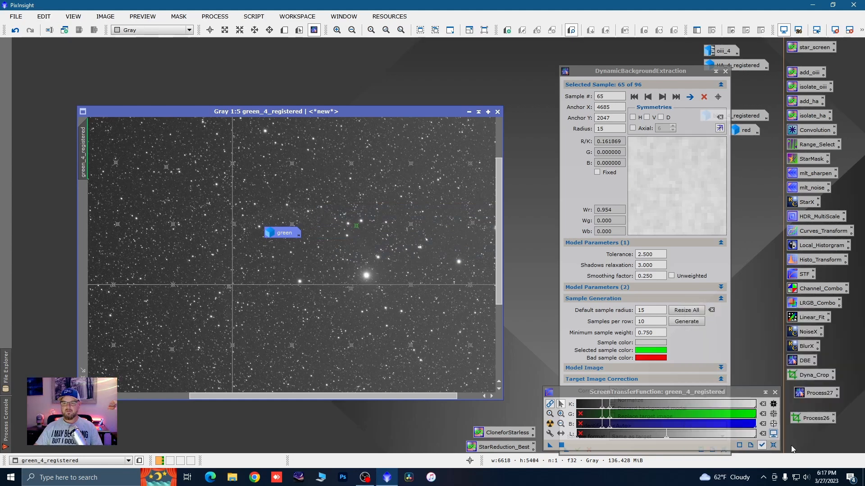
left_click_drag(269, 238, 738, 103)
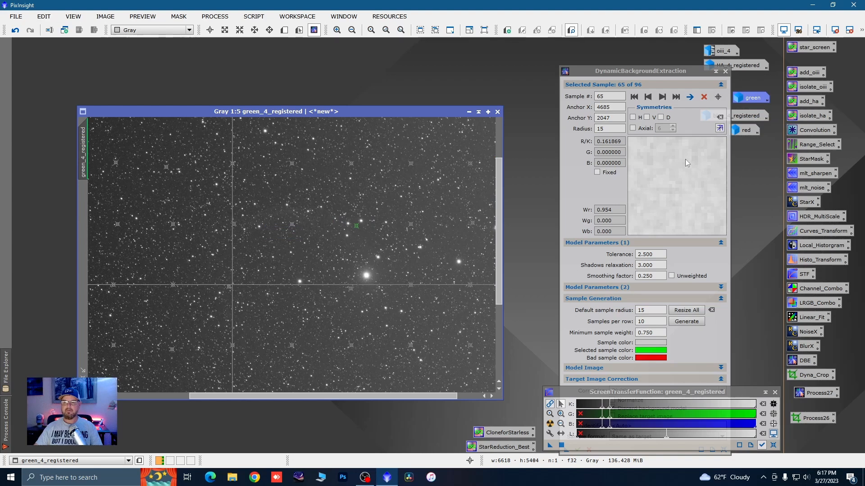
- Close the background extraction tool and the original green_4_registered image
left_click(725, 72)
left_click(411, 251)
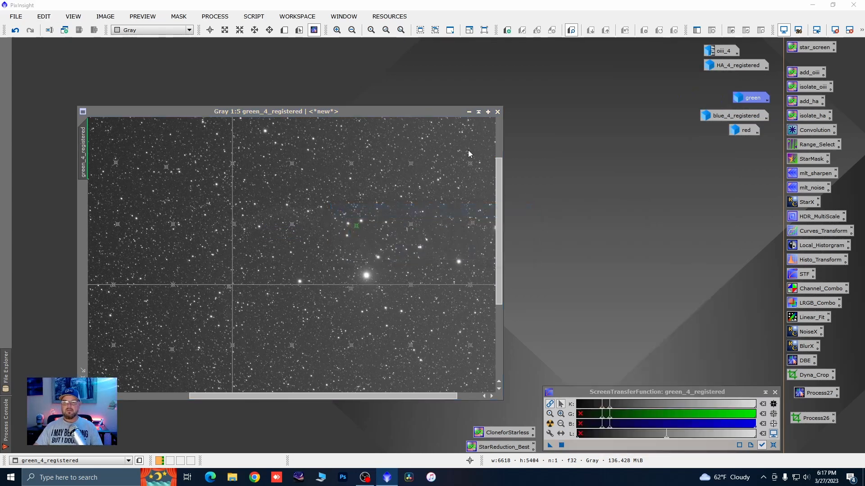
left_click(497, 111)
- Restore blue_4_registered from its icon, move it clear, and load the saved Process27 background extraction onto it
double_click(747, 115)
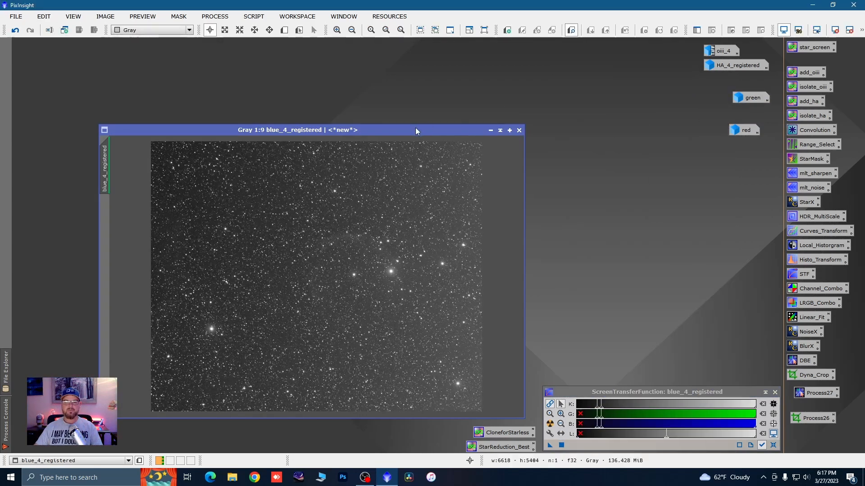
left_click_drag(415, 128, 383, 68)
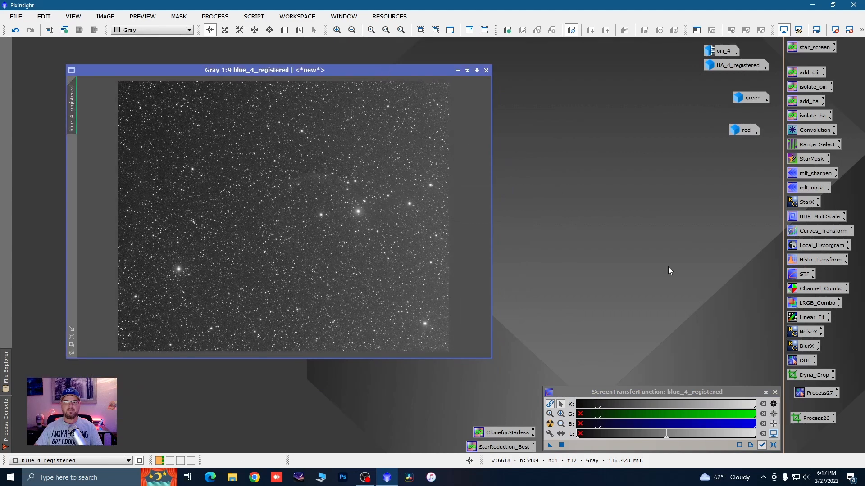
double_click(810, 393)
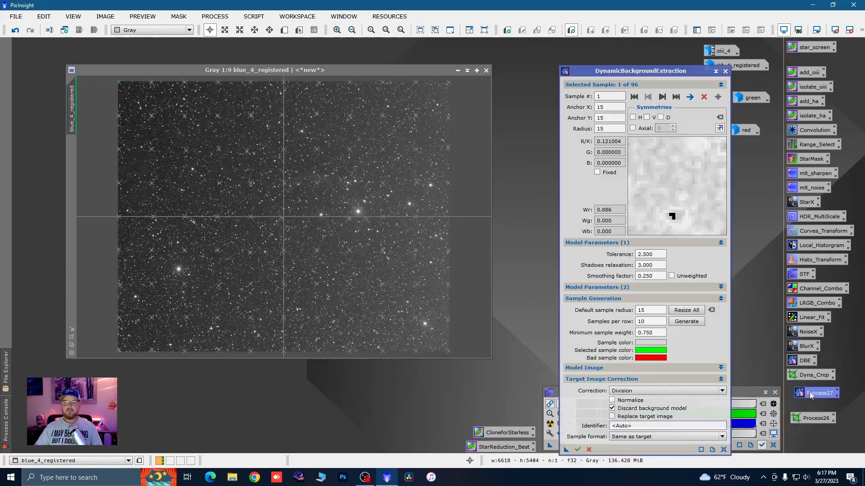
- Run a trial background extraction on blue_4_registered, auto-stretch the corrected image to examine it, and close it
left_click(579, 449)
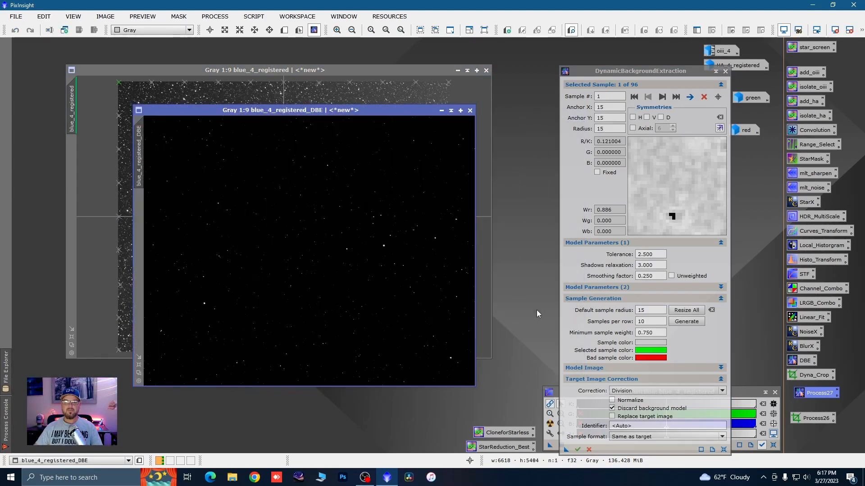
left_click(550, 424)
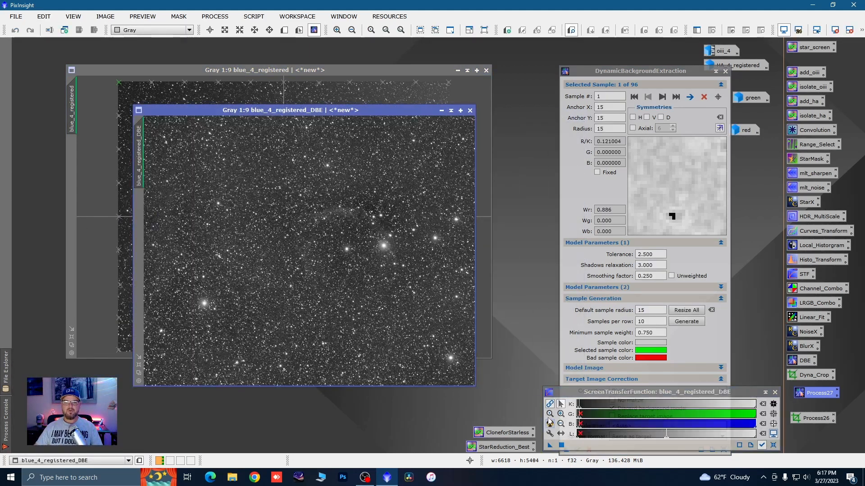
left_click(469, 111)
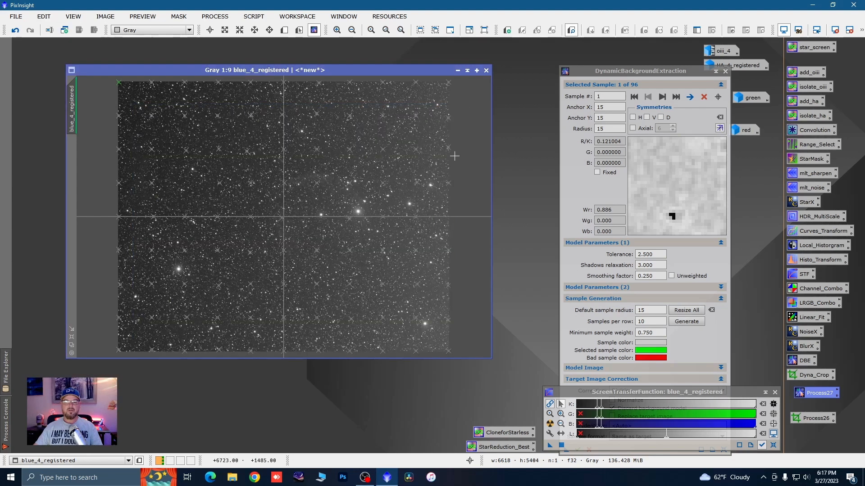
- Move the sample beside the bright star pair in blue_4_registered onto clear background, at about X 4688, Y 2044
scroll(349, 185, "up", 4)
scroll(349, 185, "up", 2)
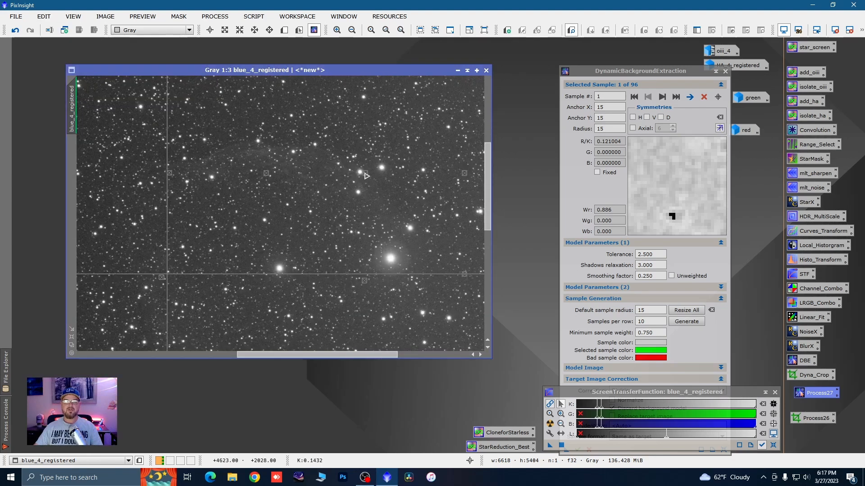
left_click(373, 175)
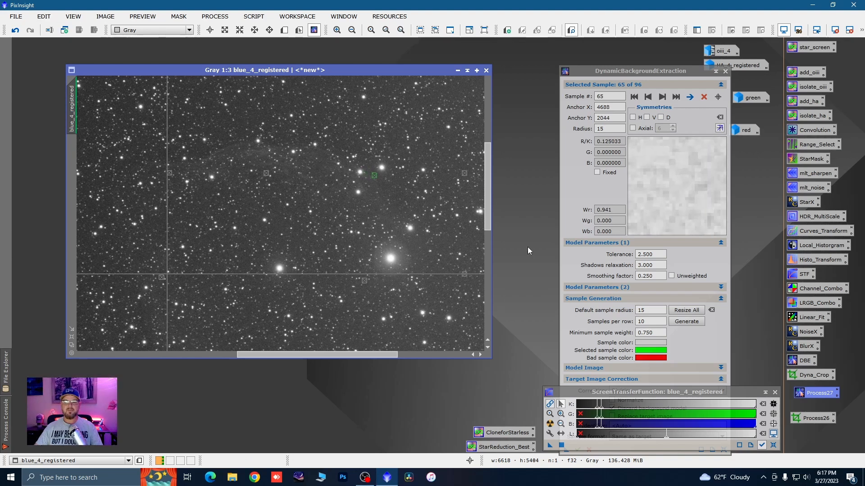
- Overwrite the Process27 icon with the current background extraction settings and adjusted sample placement
left_click_drag(597, 66, 576, 20)
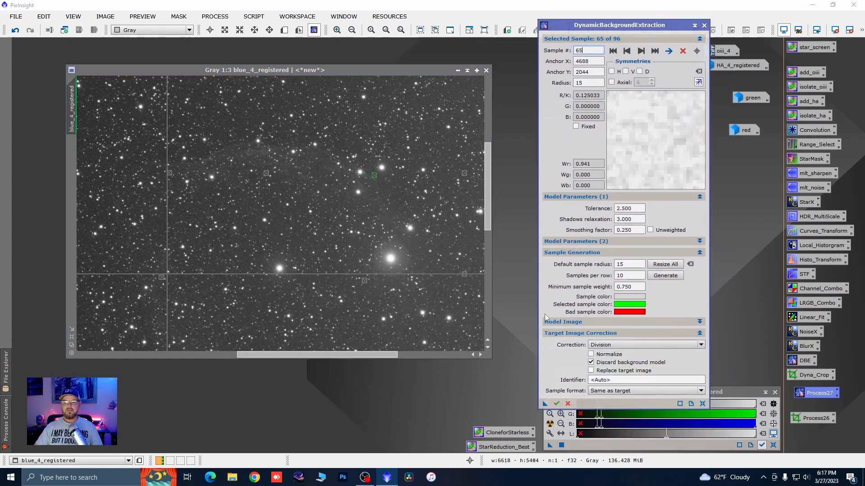
left_click_drag(545, 403, 807, 393)
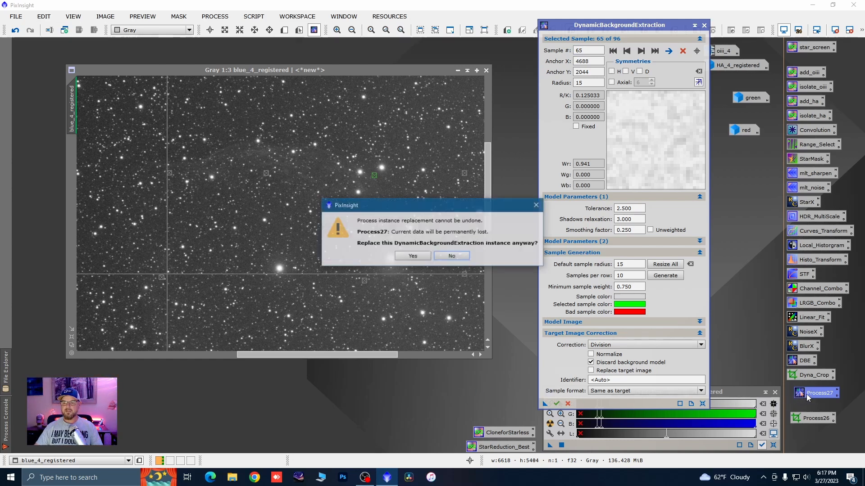
left_click(413, 256)
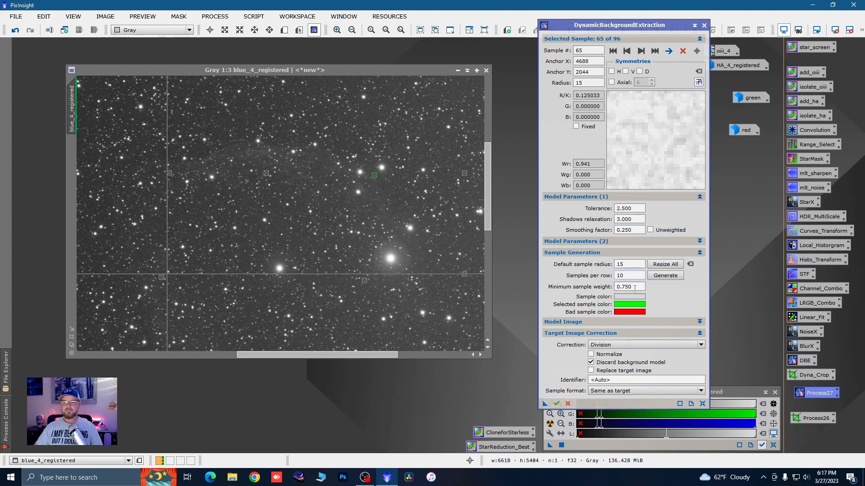
- Run the background extraction on blue_4_registered with the adjusted sample, then auto-stretch and iconize the corrected image
left_click(557, 404)
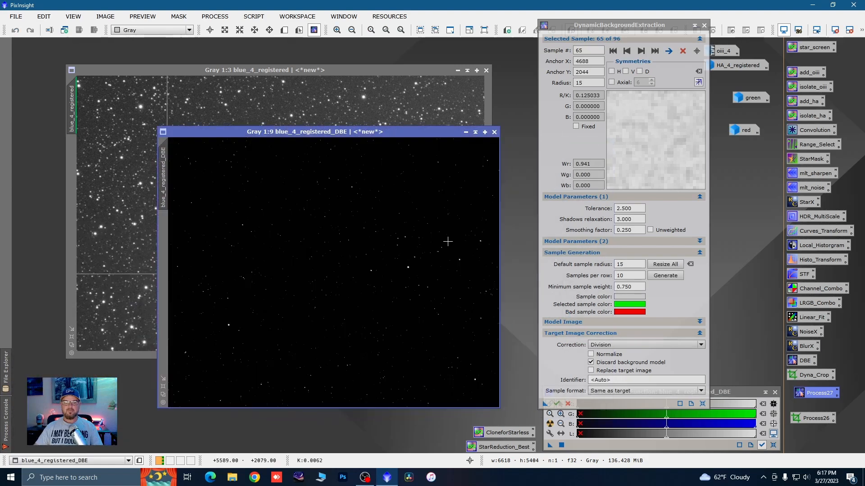
left_click(550, 424)
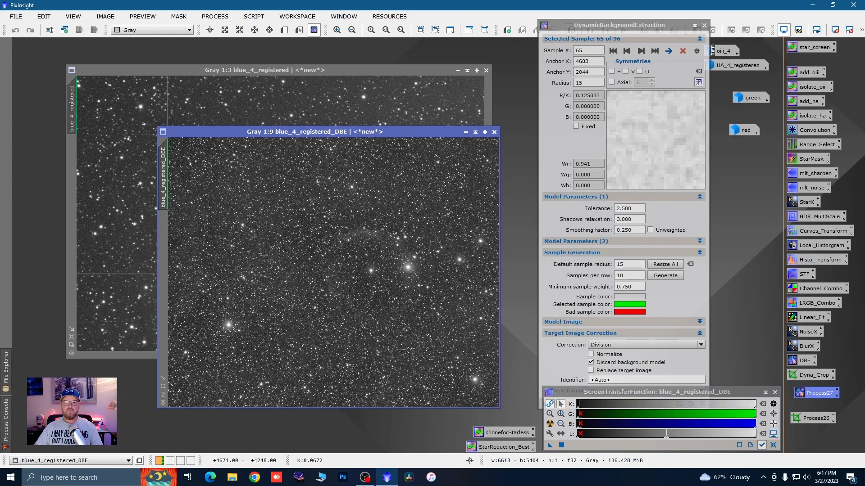
left_click(466, 133)
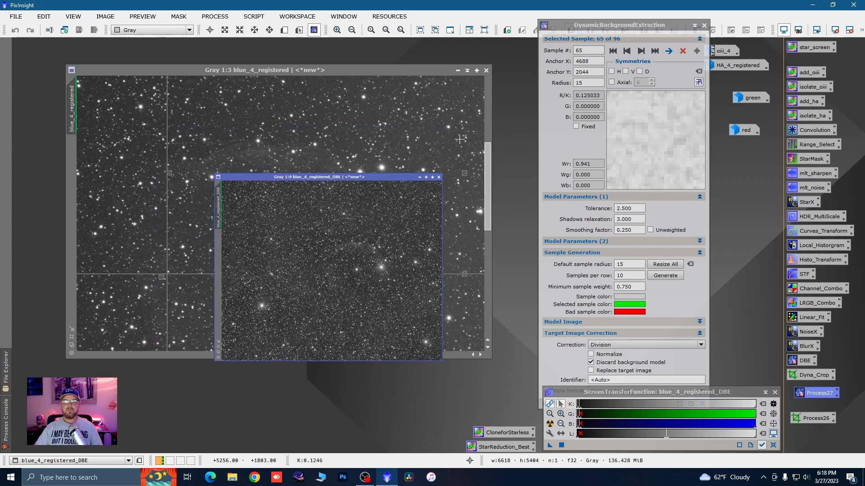
left_click_drag(360, 273, 709, 193)
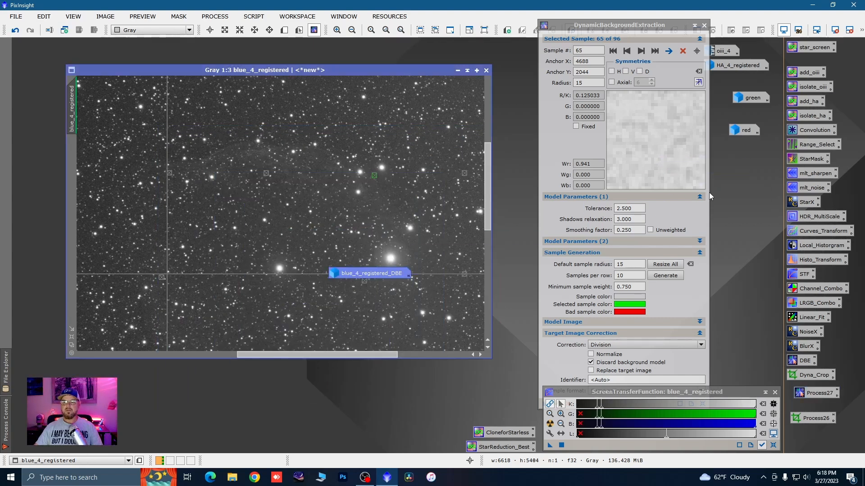
left_click(709, 193)
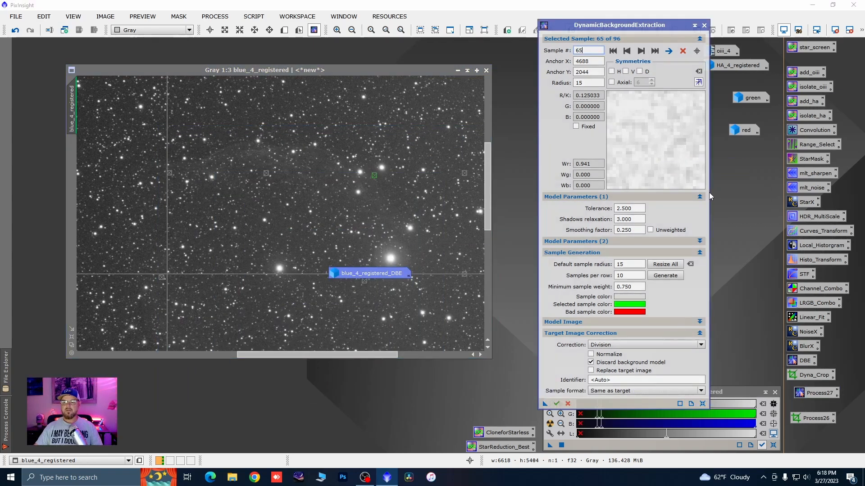
- Rename the corrected blue_4_registered_DBE image as blue and place its icon between green and red
right_click(374, 275)
left_click(413, 308)
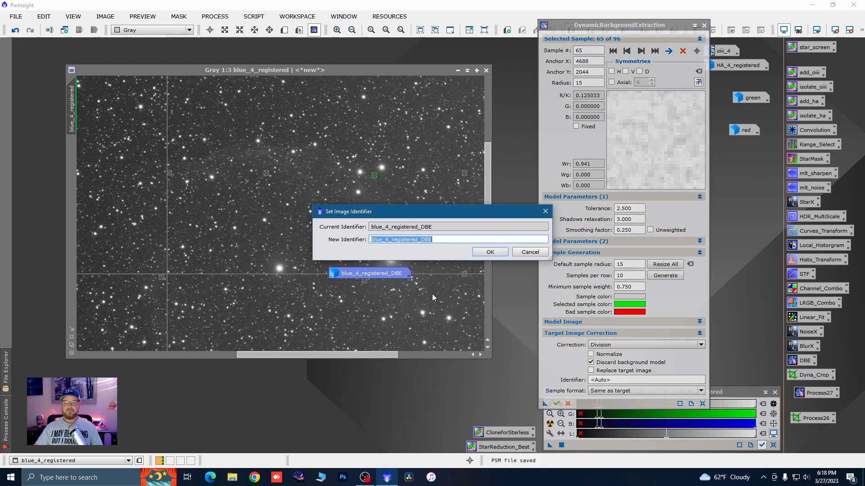
type("blue")
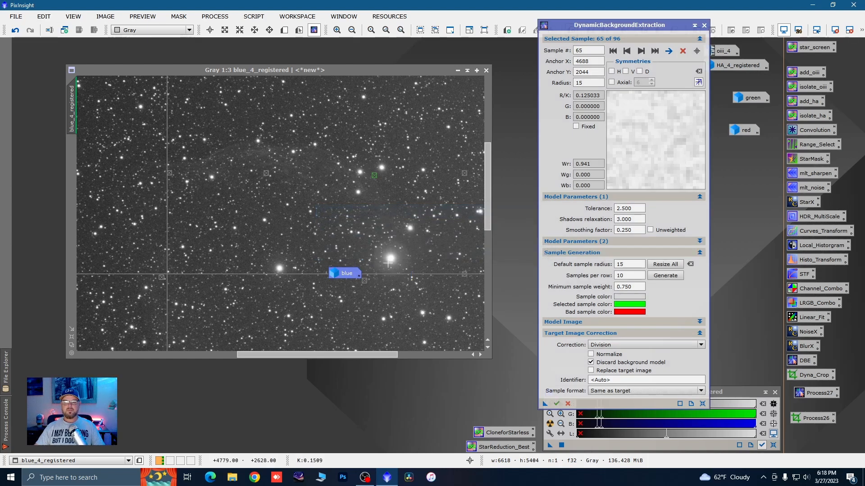
left_click_drag(341, 275, 742, 116)
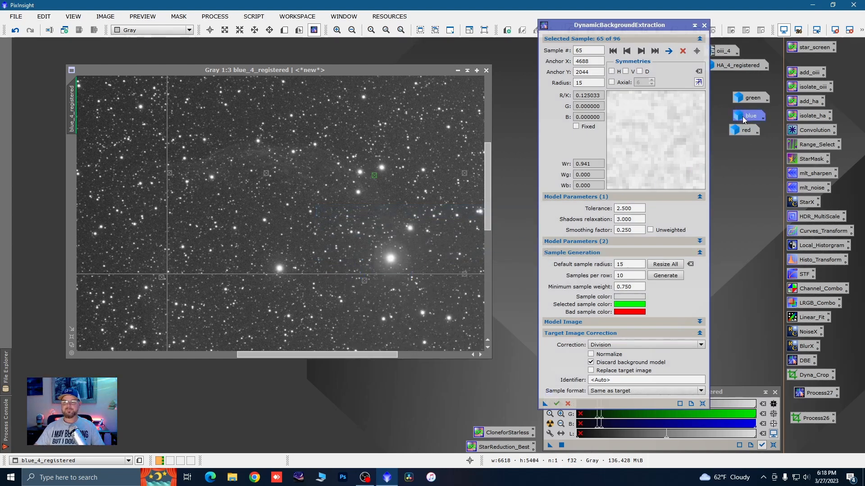
- Close DynamicBackgroundExtraction and the original blue_4_registered image
left_click(704, 26)
left_click(415, 248)
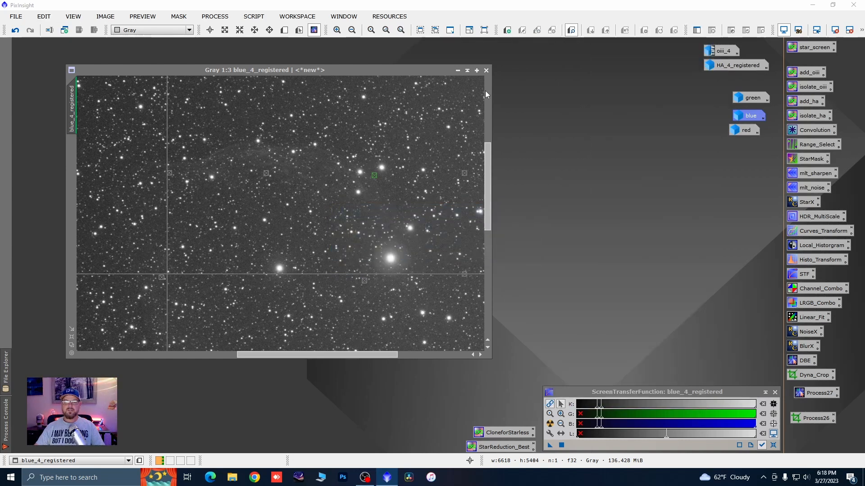
left_click(486, 70)
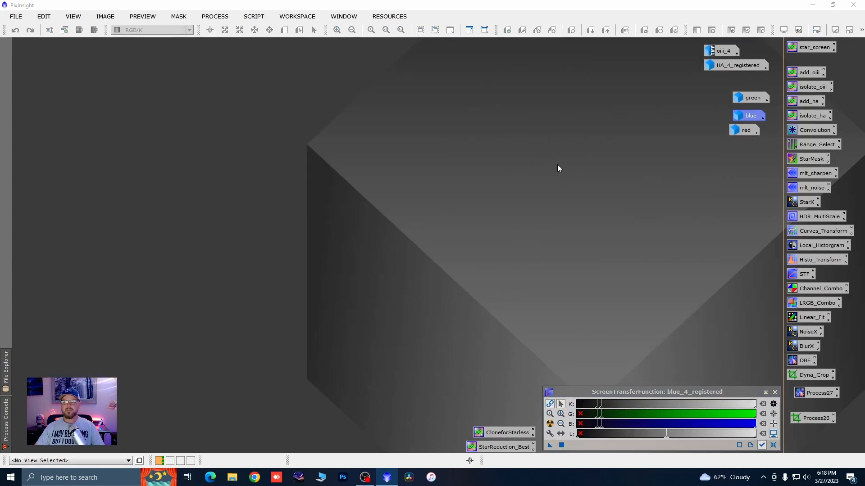
- Restore the oiii_4 image and start DynamicBackgroundExtraction on it with a tolerance of 1.500
double_click(722, 53)
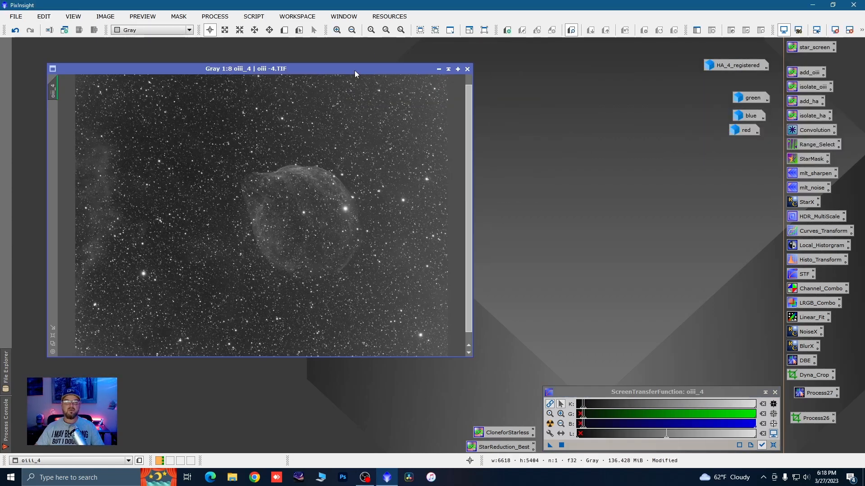
left_click_drag(354, 70, 351, 75)
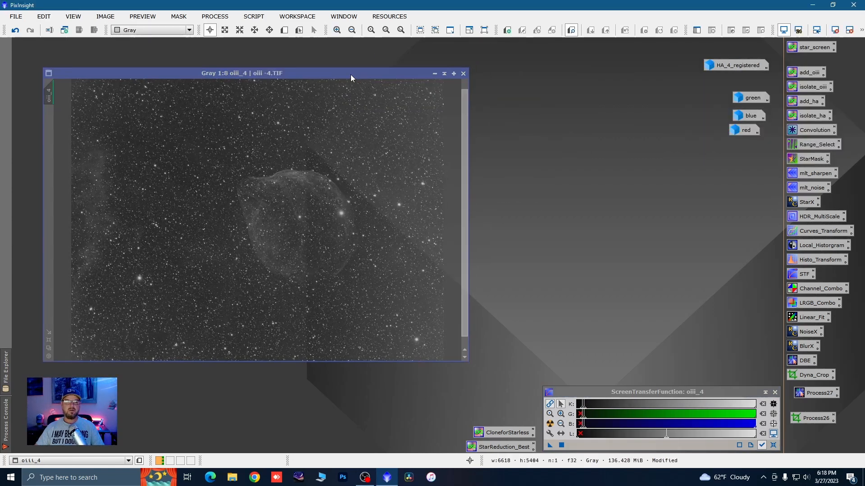
double_click(800, 361)
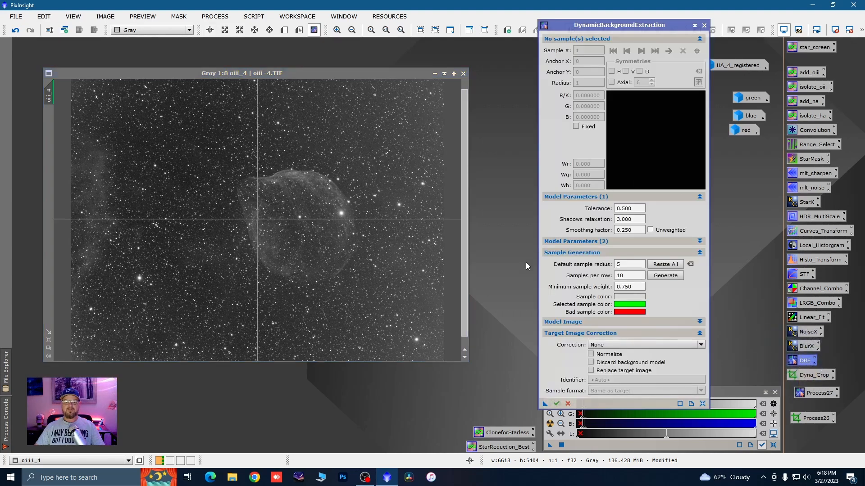
left_click(618, 208)
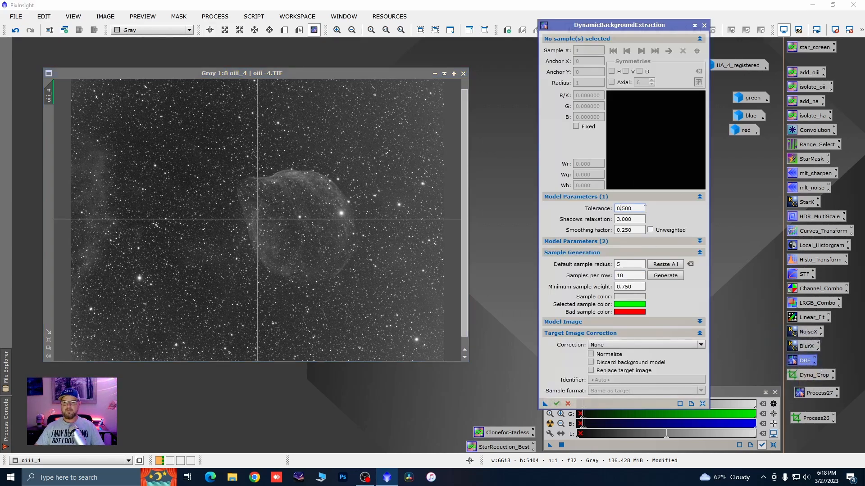
key("BackSpace")
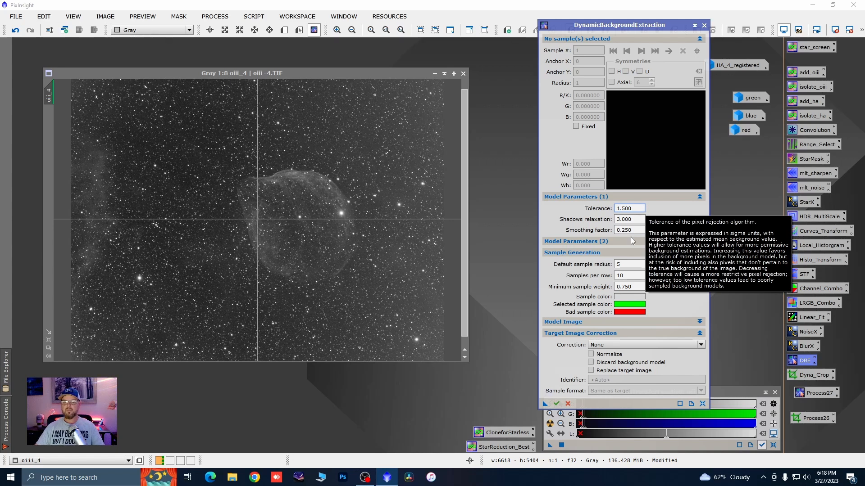
- Generate background samples on oiii_4 with a default sample radius of 80 and 4 samples per row
left_click(635, 264)
key("BackSpace")
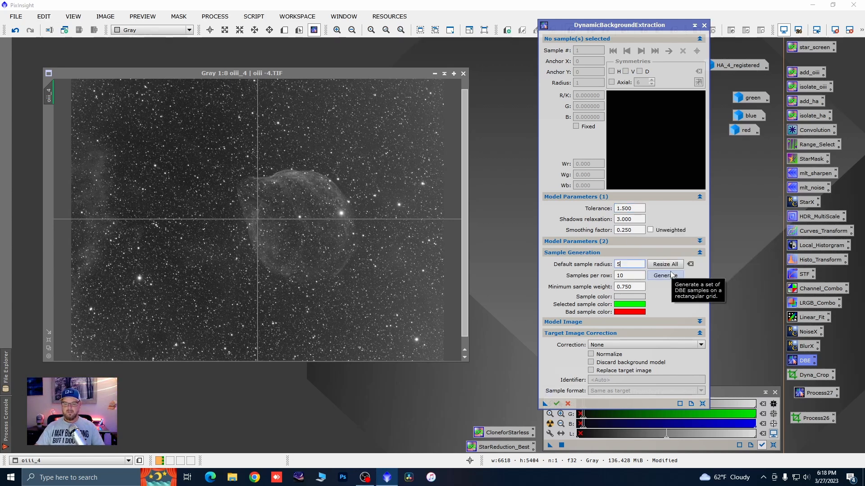
type("80")
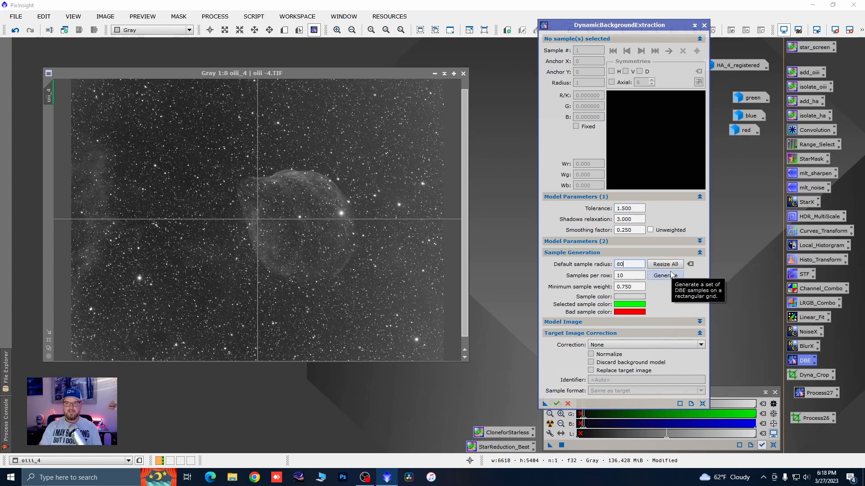
left_click(628, 276)
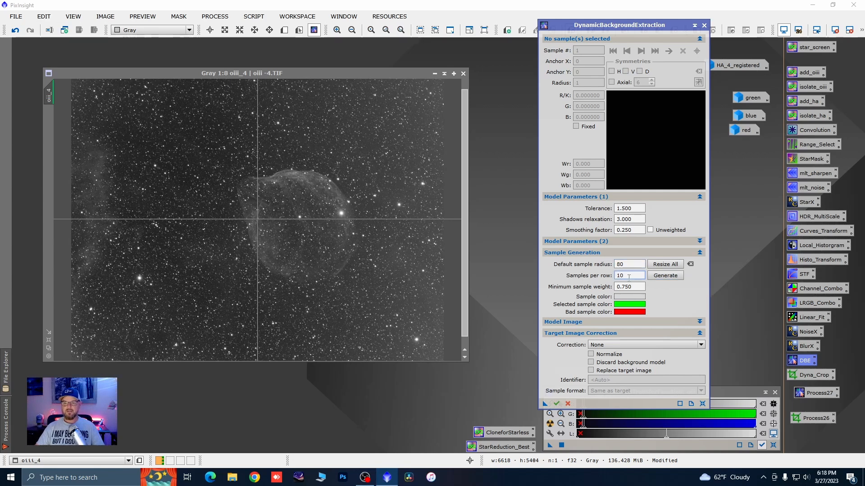
key("BackSpace")
key("BackSpace")
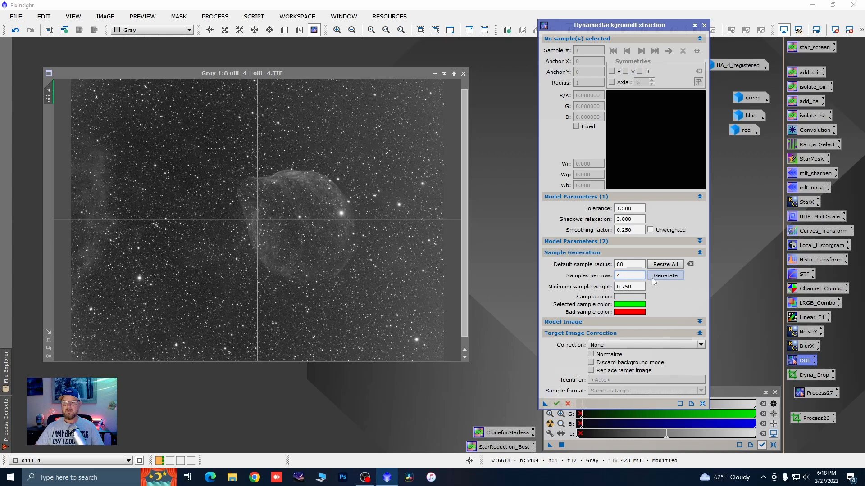
left_click(653, 283)
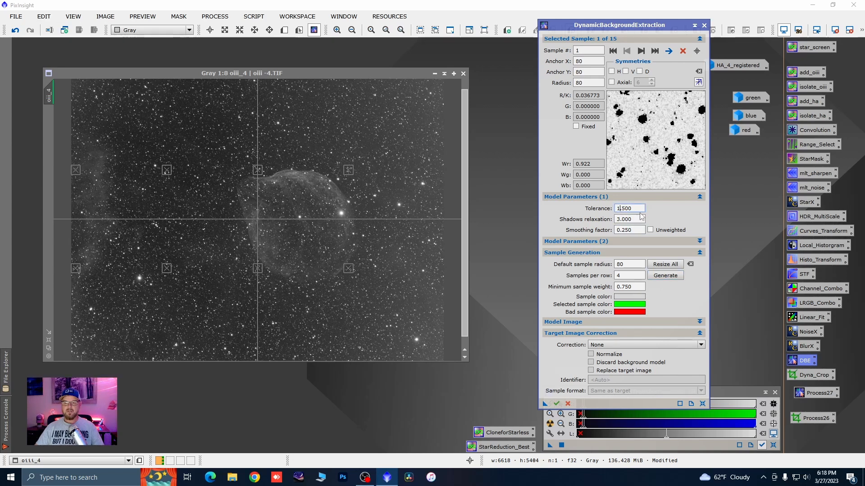
- Raise the tolerance to 2.500 and regenerate the samples on oiii_4
key("BackSpace")
type("2")
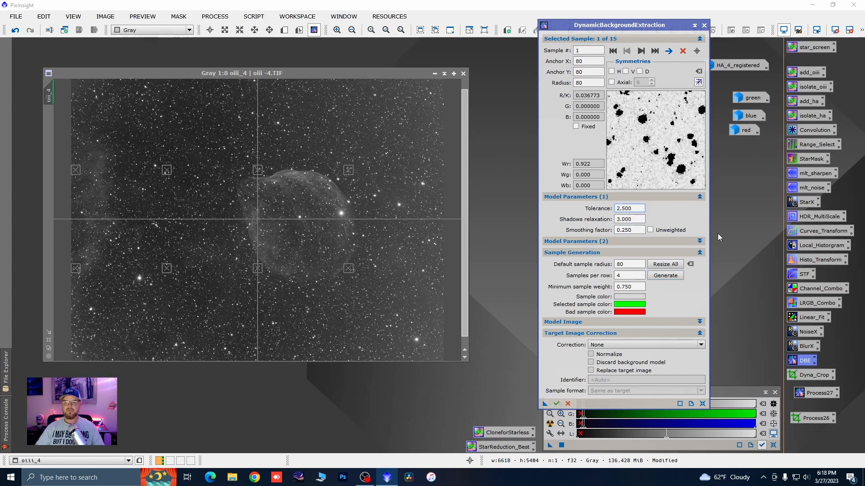
left_click(665, 276)
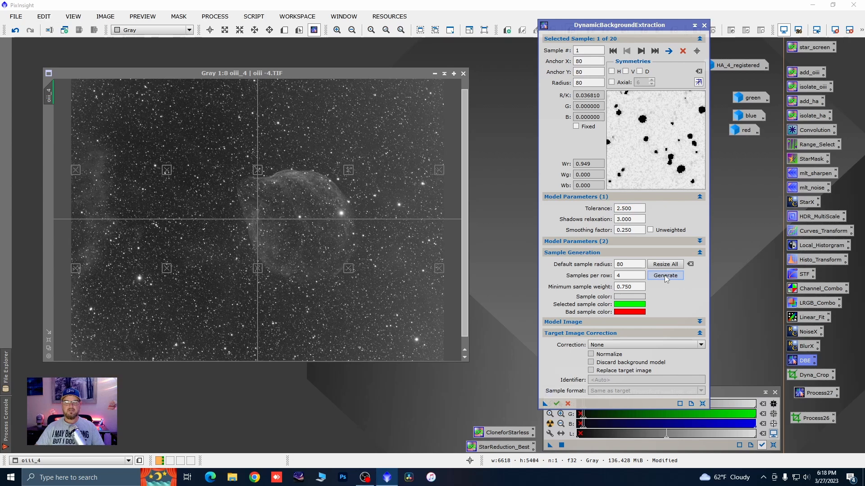
- Try a tolerance of 3.500 and regenerate the samples on oiii_4
left_click(620, 209)
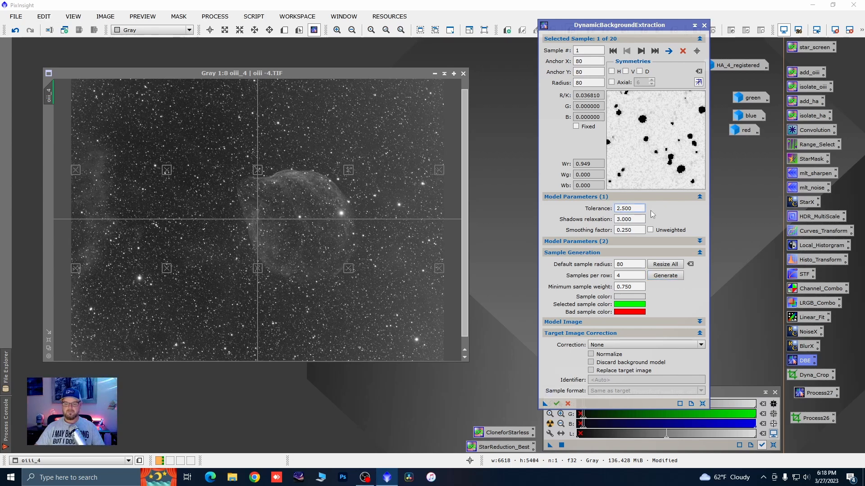
key("BackSpace")
type("3")
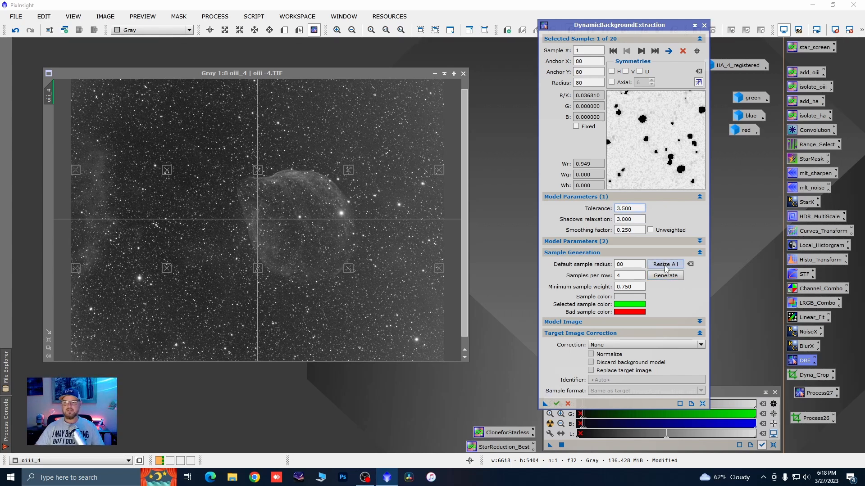
left_click(667, 277)
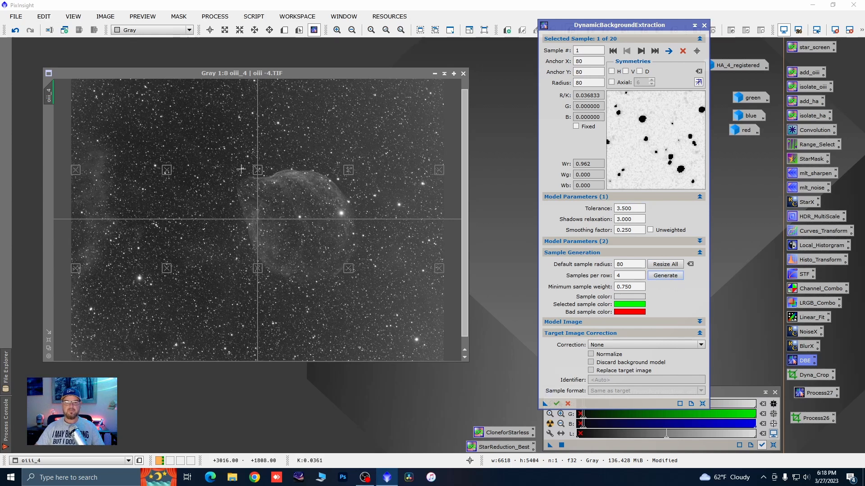
scroll(266, 203, "down", 2)
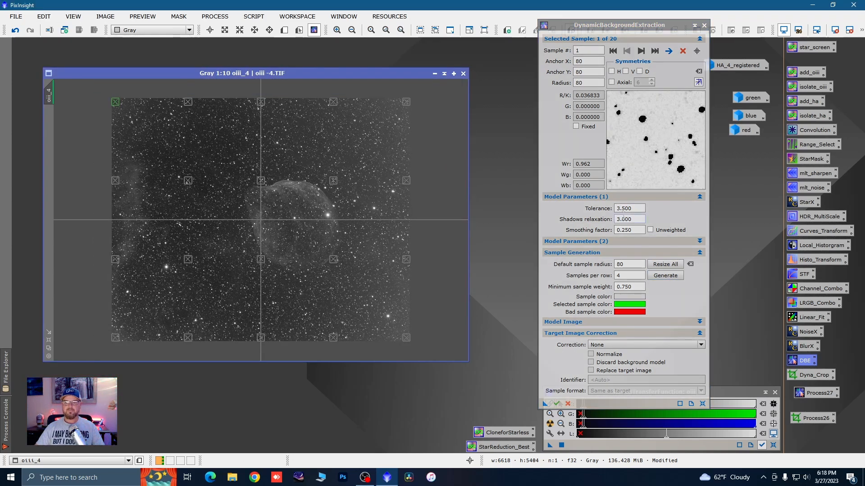
- Set the tolerance back to 2.500 and generate the samples again
left_click(621, 208)
key("BackSpace")
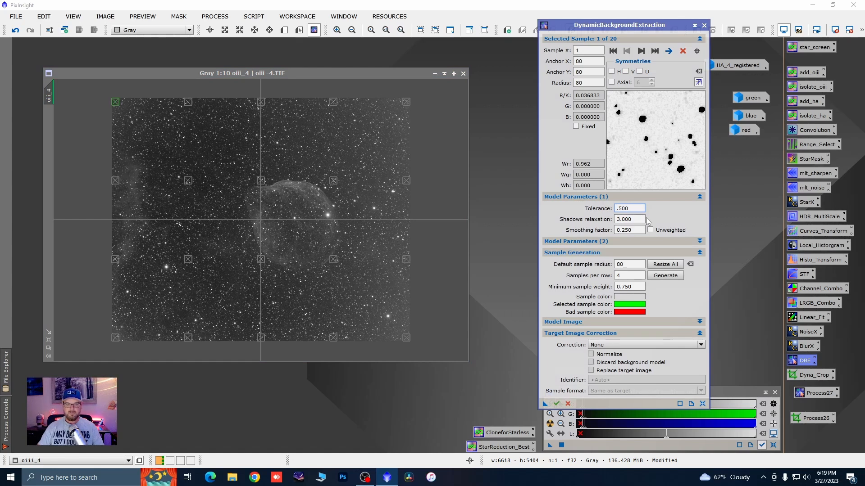
type("2")
left_click(655, 279)
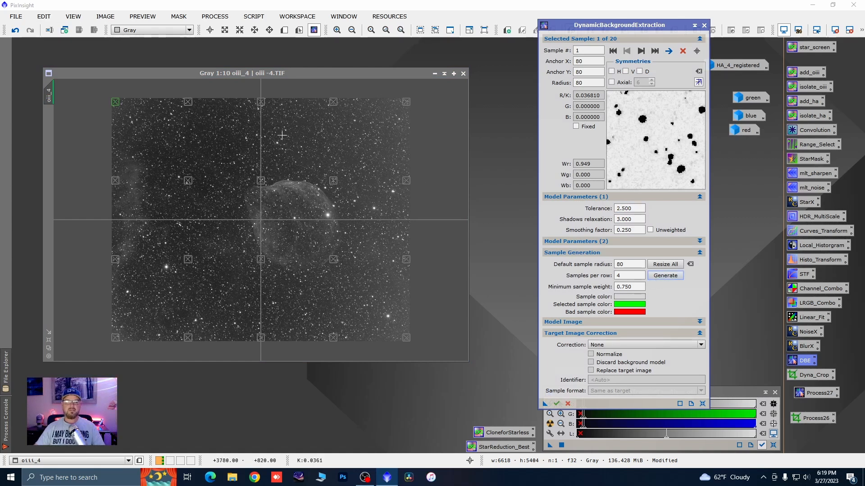
- Move the two middle samples at the left image edge off the nebulosity and nudge the neighbouring lower sample to about X 1644, Y 3625
scroll(169, 123, "up", 1)
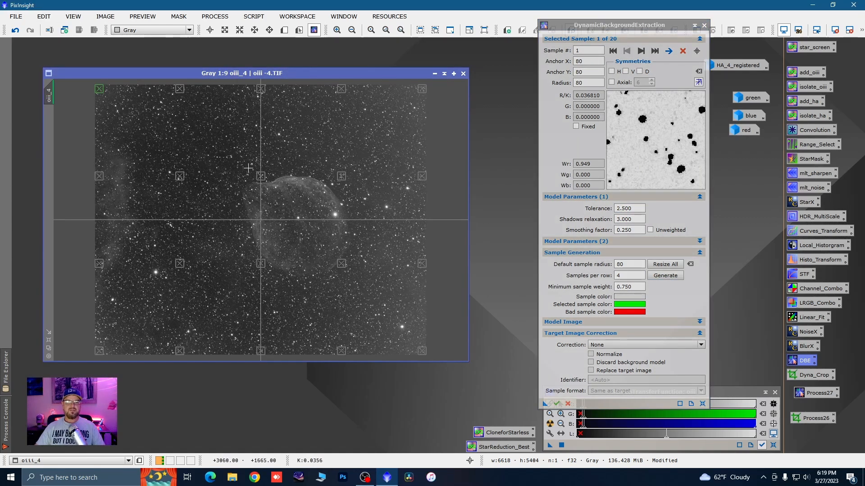
scroll(252, 171, "up", 2)
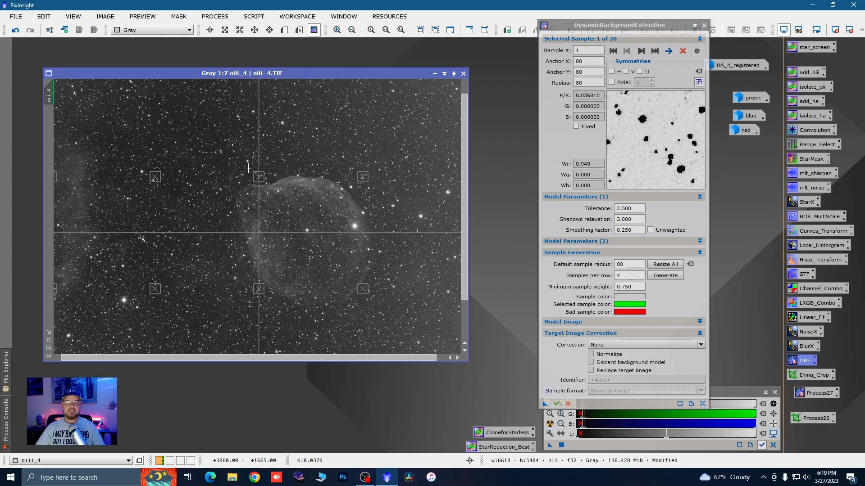
scroll(248, 168, "down", 3)
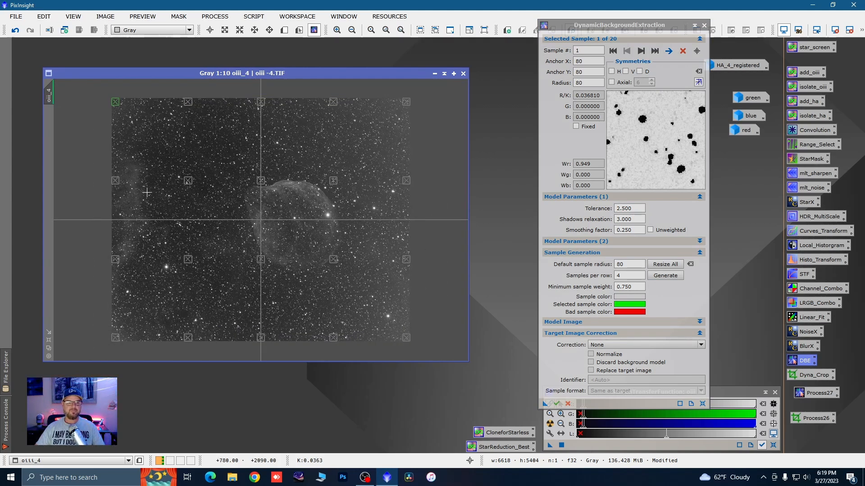
left_click_drag(120, 182, 142, 153)
left_click_drag(121, 259, 127, 279)
left_click_drag(187, 262, 185, 264)
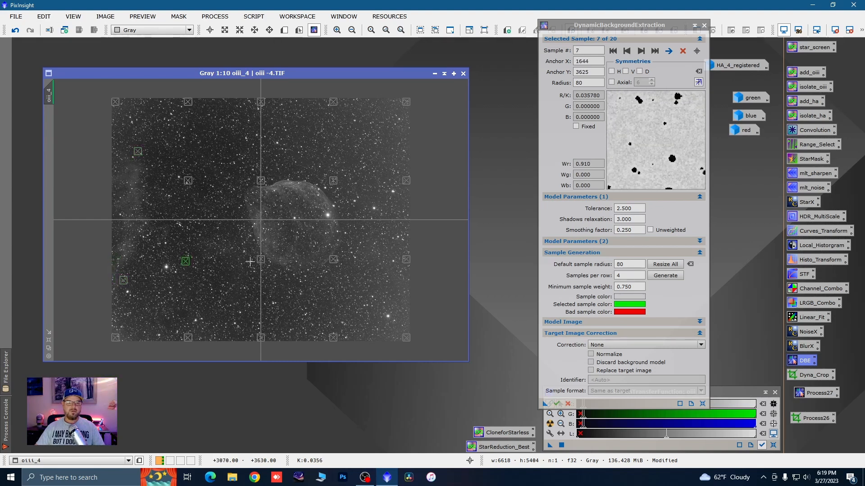
- Shift the four samples around the round nebula outward onto background and nudge the upper-middle right-edge sample to about X 6537, Y 1758
left_click_drag(261, 261, 259, 265)
left_click_drag(334, 260, 339, 265)
left_click_drag(266, 181, 269, 174)
left_click_drag(333, 181, 332, 175)
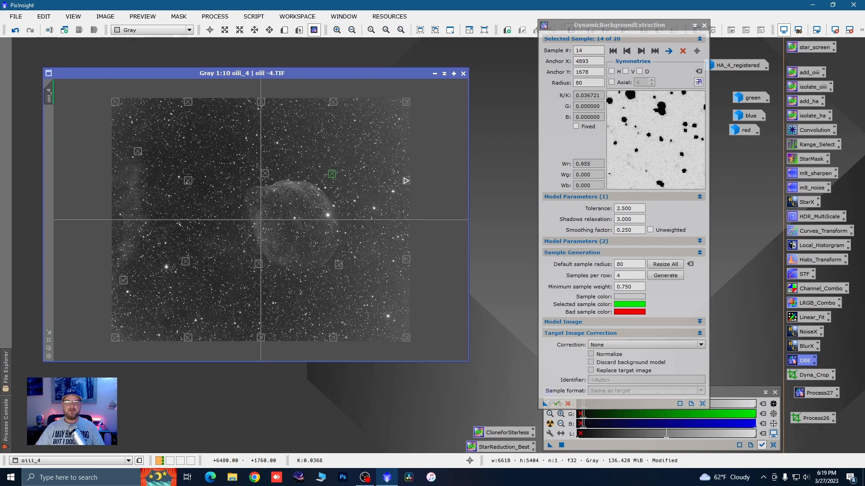
left_click_drag(406, 181, 407, 177)
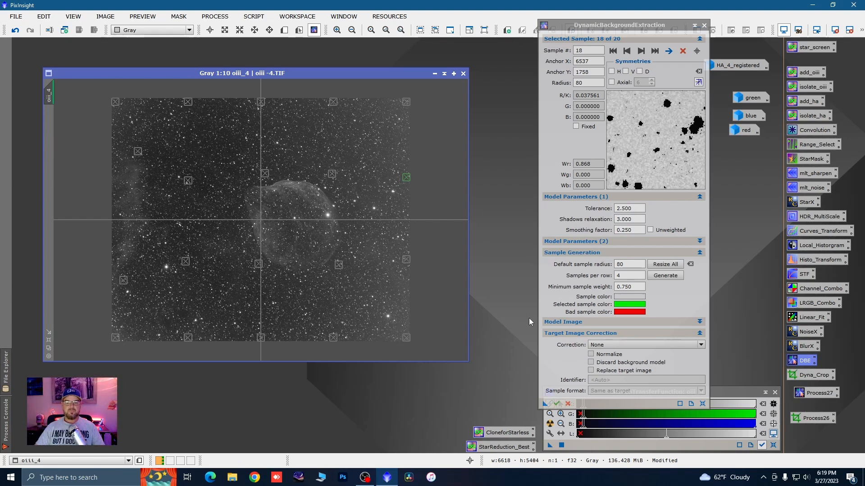
- Set the target image correction to Division and enable discarding the background model
left_click(700, 345)
left_click(602, 367)
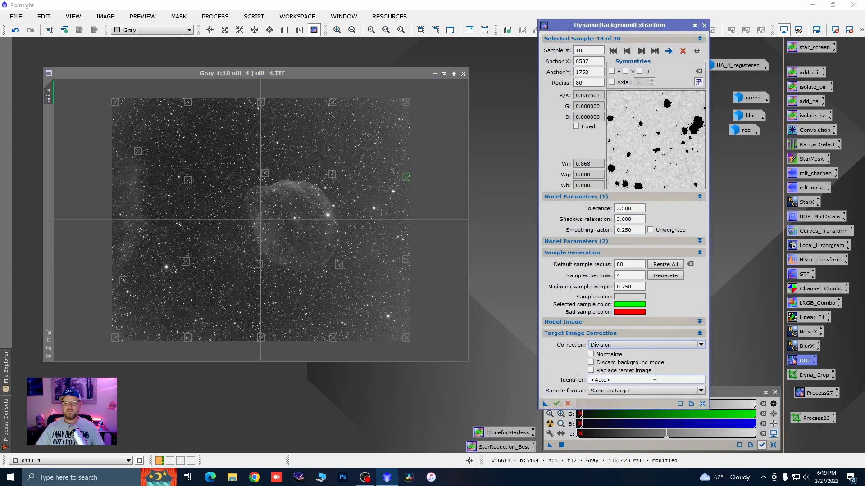
left_click(591, 363)
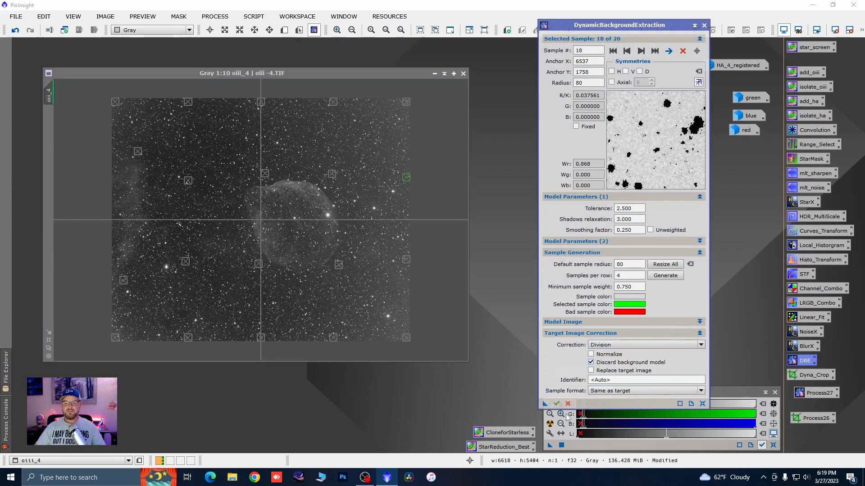
- Run a trial background extraction on oiii_4, auto-stretch the corrected image to examine it, and close it
left_click(556, 403)
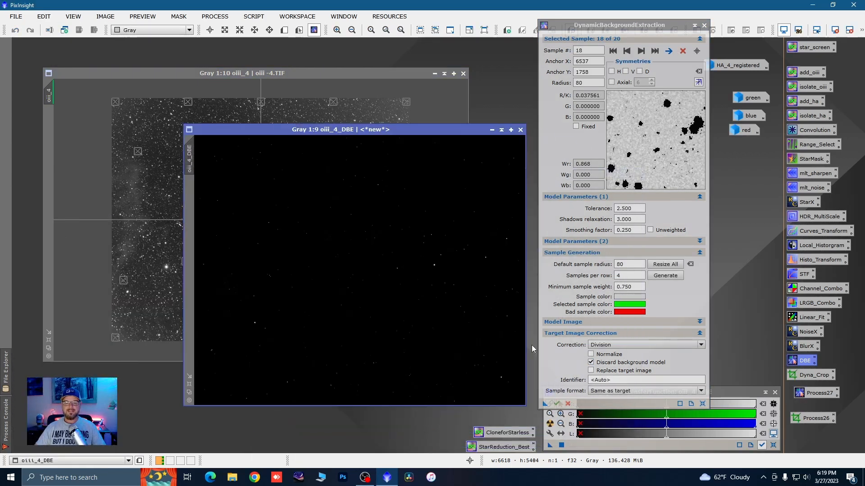
key("ctrl+a")
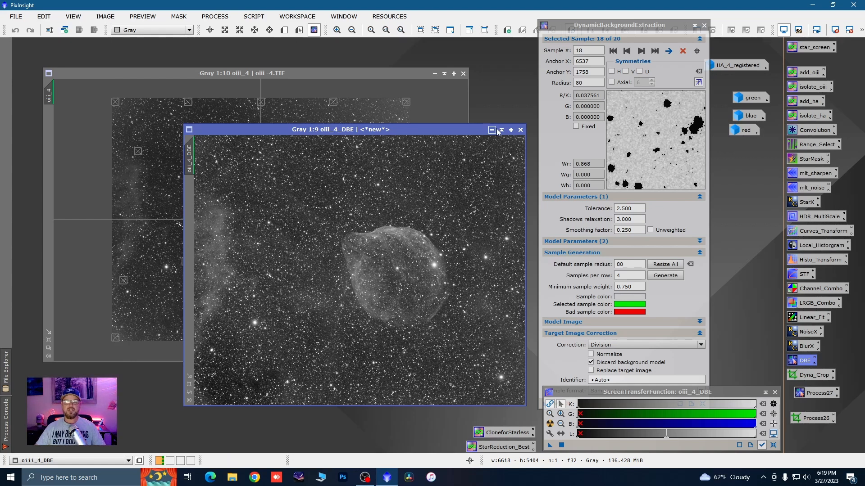
left_click(520, 129)
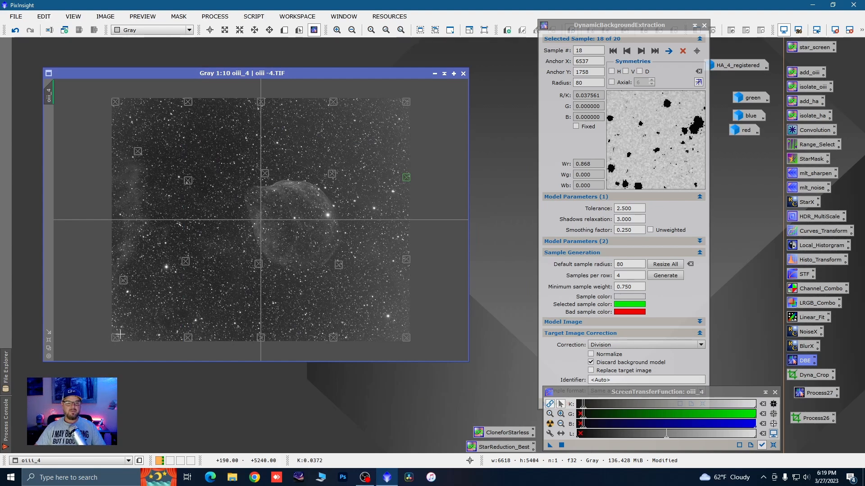
- Move the sample in the lower-left corner of oiii_4 inward to about X 320, Y 5263
left_click_drag(115, 337, 127, 335)
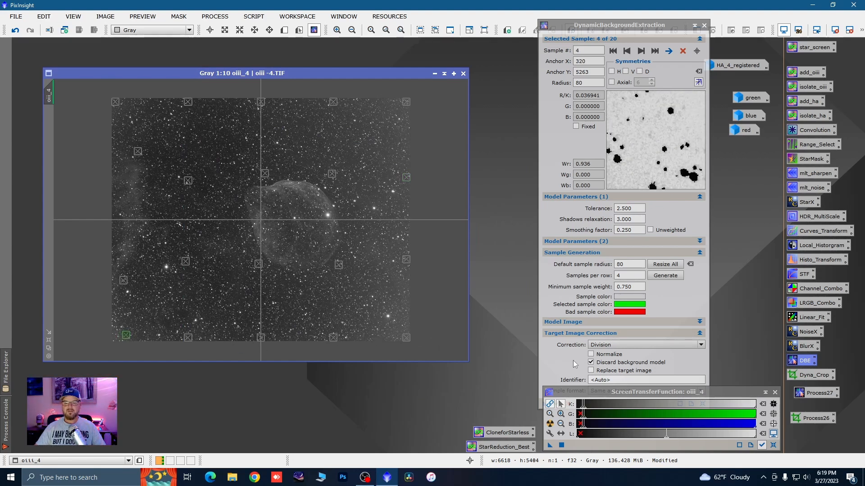
- Run the background extraction on oiii_4, auto-stretch the corrected image, and store it minimized above HA_4_registered
left_click(572, 364)
left_click(557, 404)
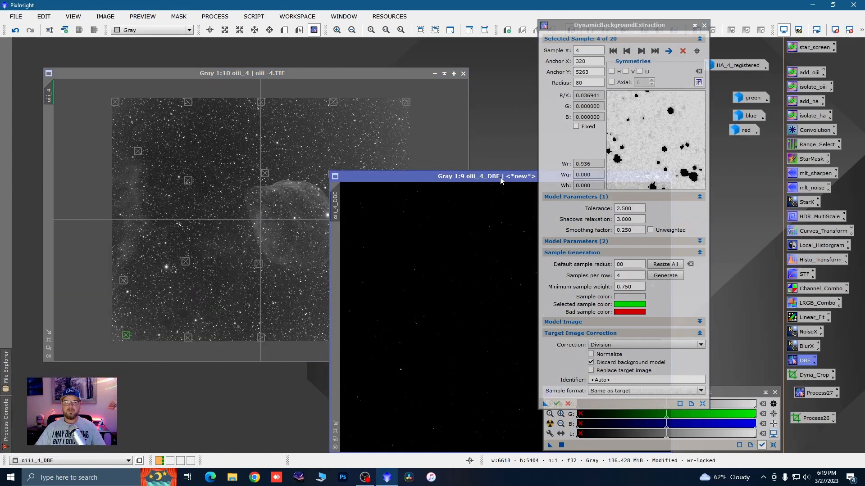
left_click(550, 424)
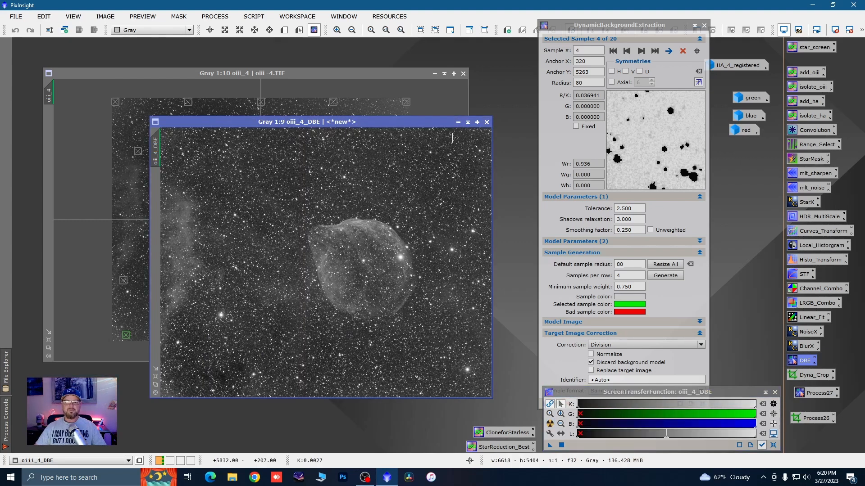
left_click(459, 122)
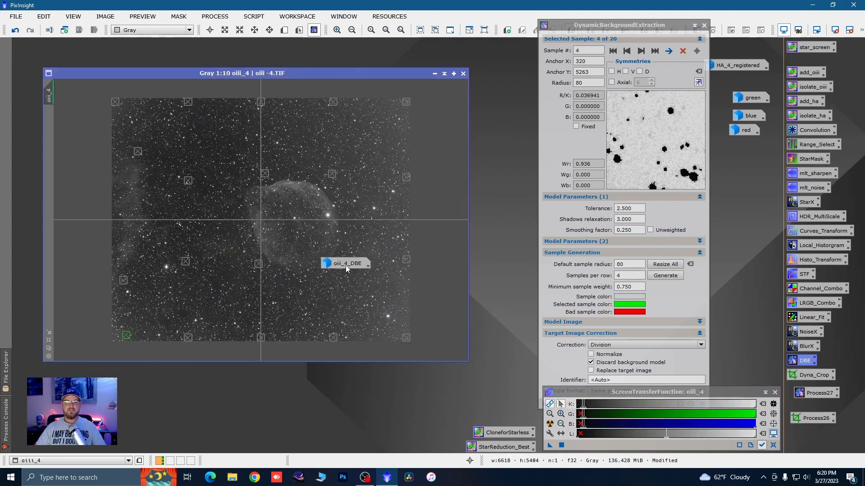
left_click_drag(347, 263, 741, 50)
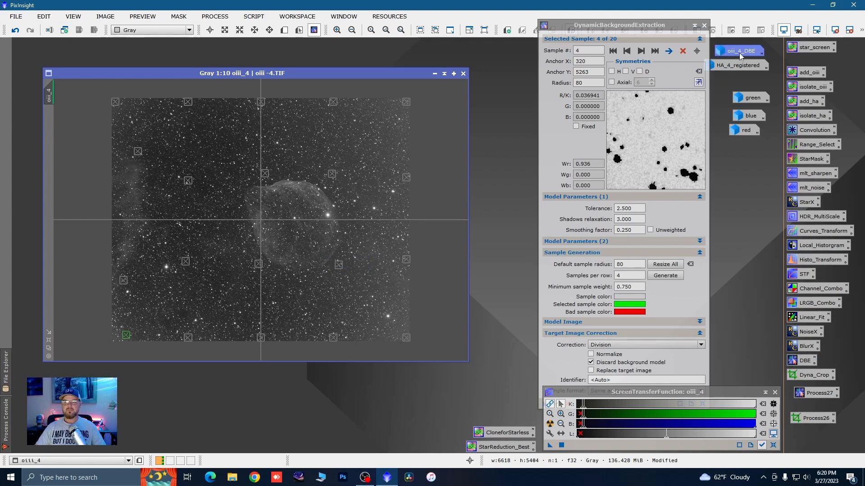
- Shift the Process27 icon down and save the current DynamicBackgroundExtraction setup as a process icon between it and Dyna_Crop
left_click(639, 381)
left_click_drag(816, 394, 815, 404)
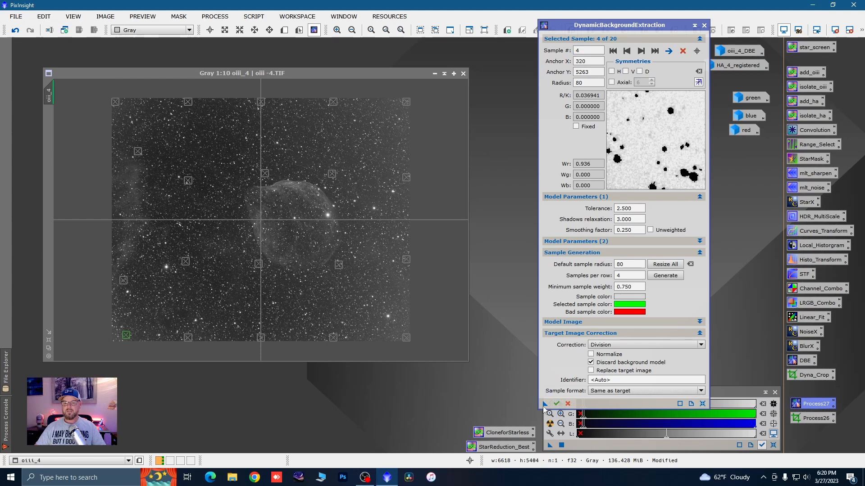
left_click_drag(545, 404, 793, 390)
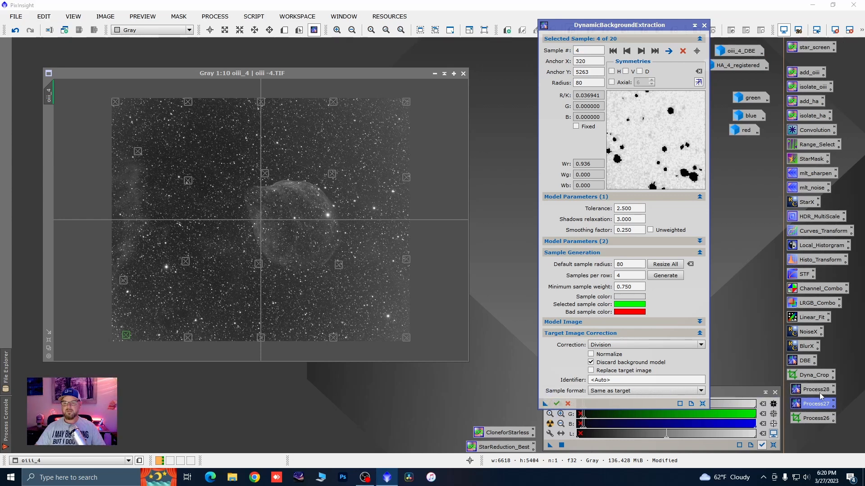
- Close DynamicBackgroundExtraction and close the original oiii_4 image without saving it
left_click(705, 25)
left_click(413, 250)
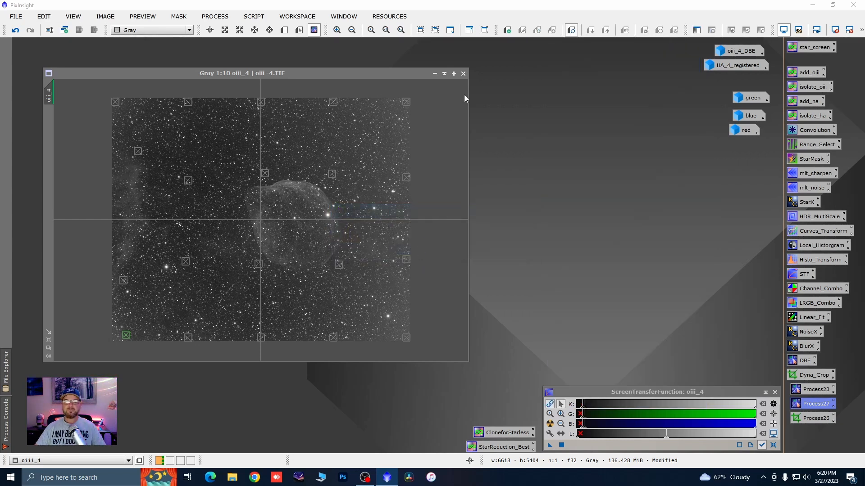
left_click(463, 74)
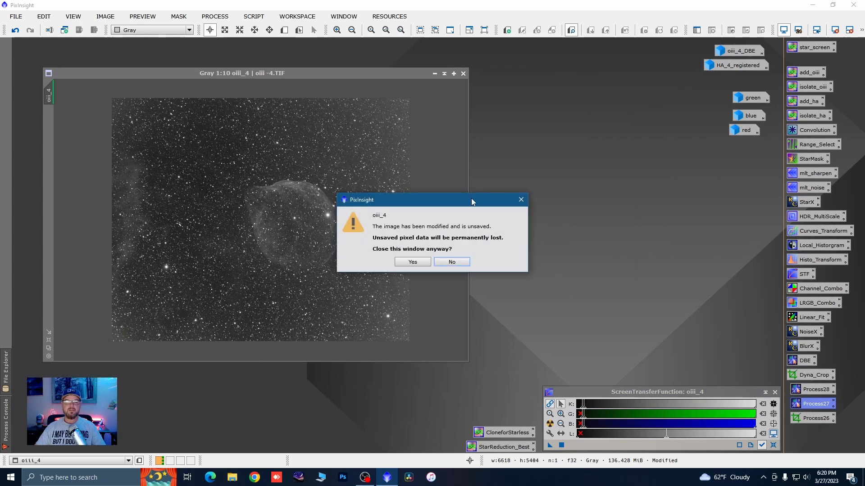
left_click(421, 261)
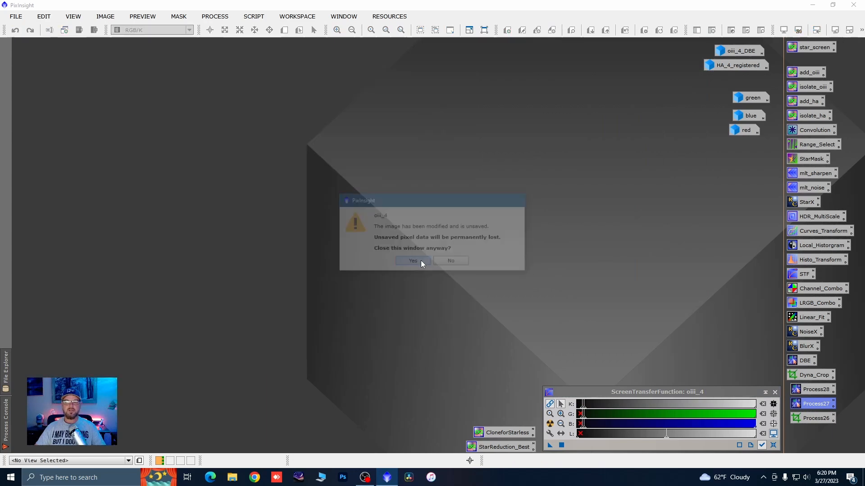
- Restore the HA_4_registered image and load the saved Process28 background extraction setup onto it
double_click(733, 65)
left_click_drag(426, 114, 415, 76)
double_click(804, 390)
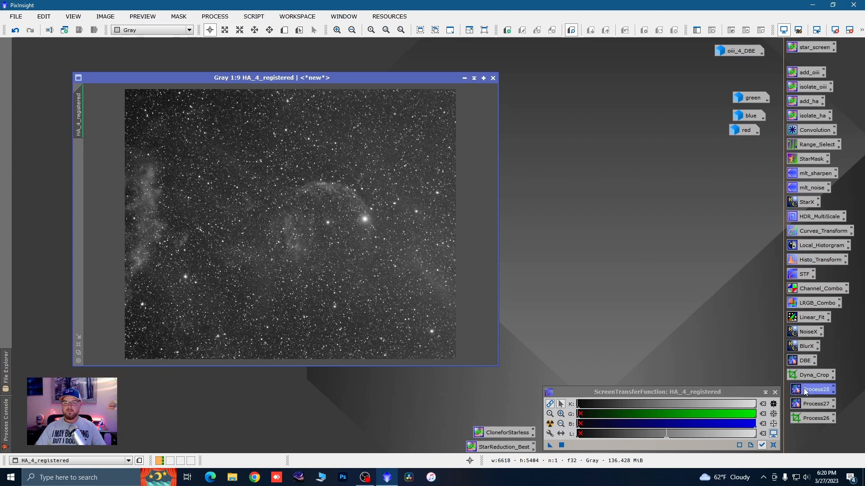
- Reposition the lower samples of HA_4_registered off nebulosity, including sample 7 to about X 1554, Y 3598 and sample 15 to about X 4710, Y 4182
left_click_drag(143, 292, 142, 306)
left_click(208, 273)
left_click_drag(209, 274, 204, 273)
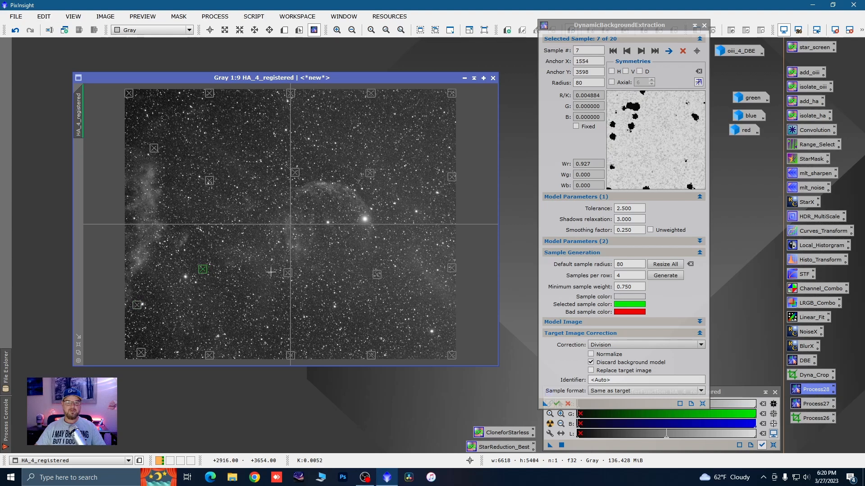
left_click_drag(288, 276, 286, 280)
left_click_drag(378, 279, 362, 306)
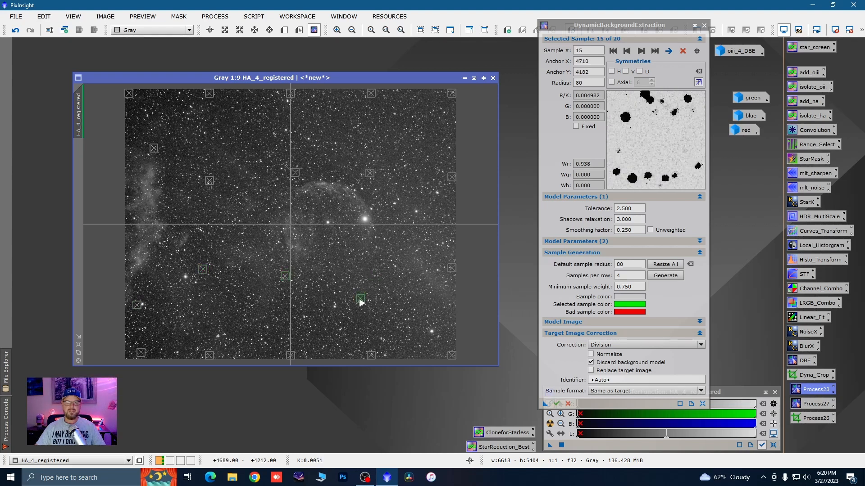
left_click_drag(453, 273, 453, 244)
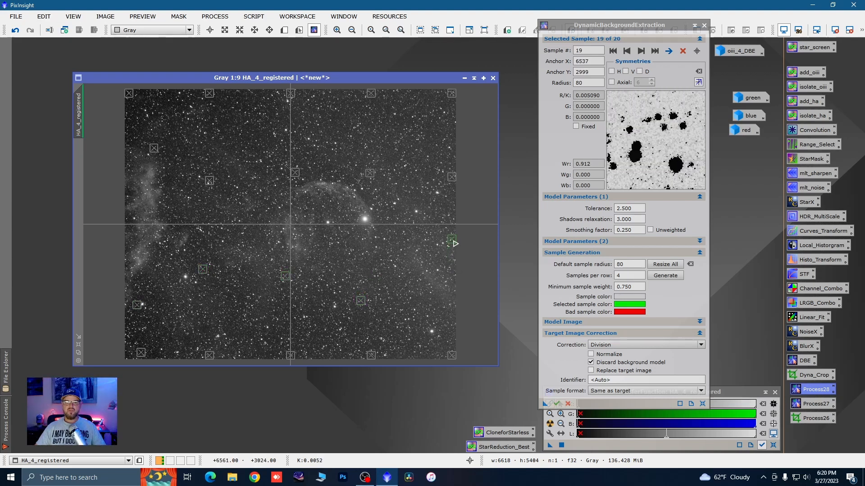
- Nudge the two samples above the nebula arc outward, sample 14 to about X 4911, Y 1543, and sample 2 to about X 553, Y 1133
left_click_drag(371, 174, 371, 167)
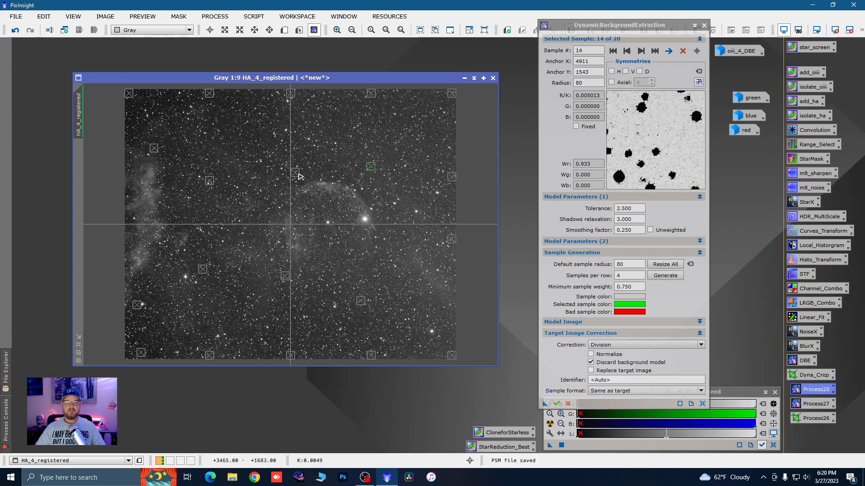
left_click_drag(298, 175, 302, 171)
left_click(154, 148)
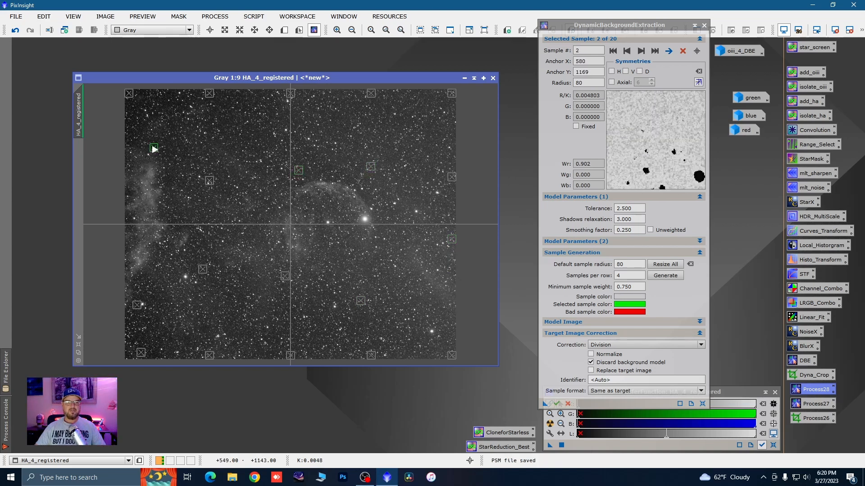
left_click_drag(153, 148, 152, 146)
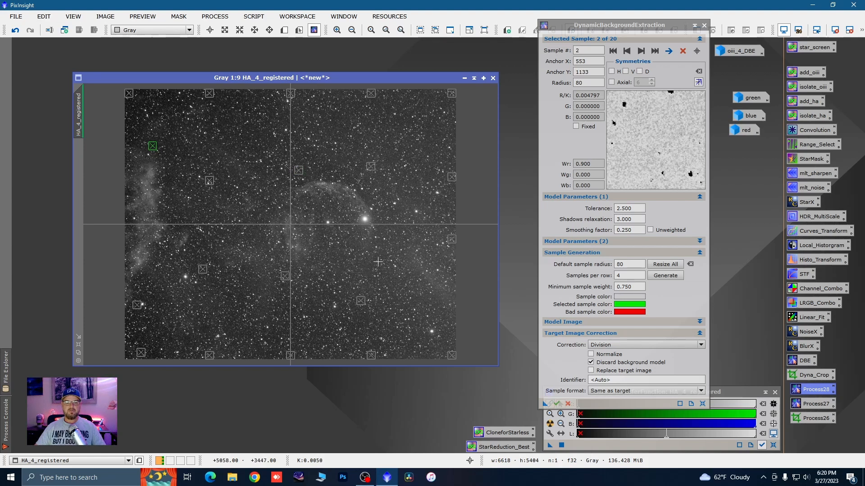
- Run the background extraction on HA_4_registered, auto-stretch the corrected image to check it, and minimize it
left_click(572, 368)
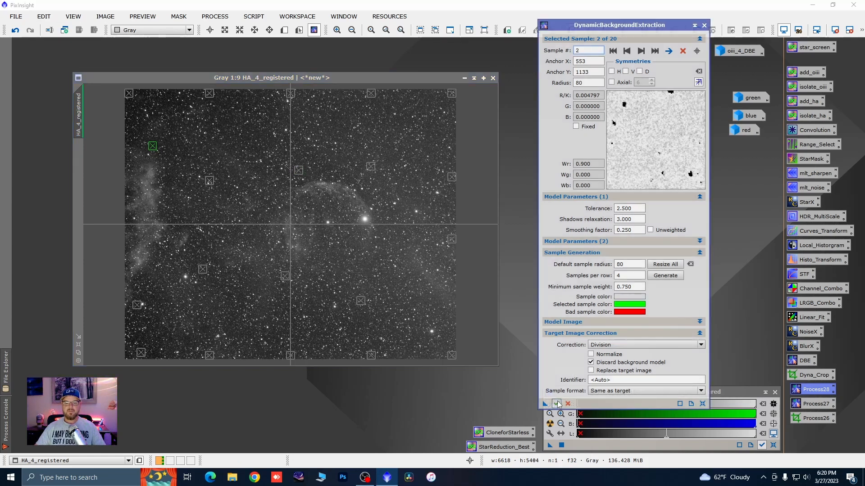
left_click(557, 404)
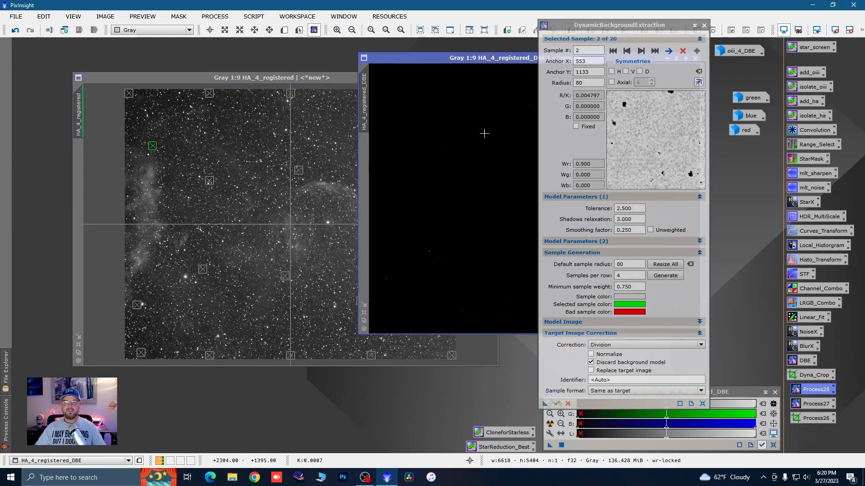
left_click_drag(507, 60, 335, 91)
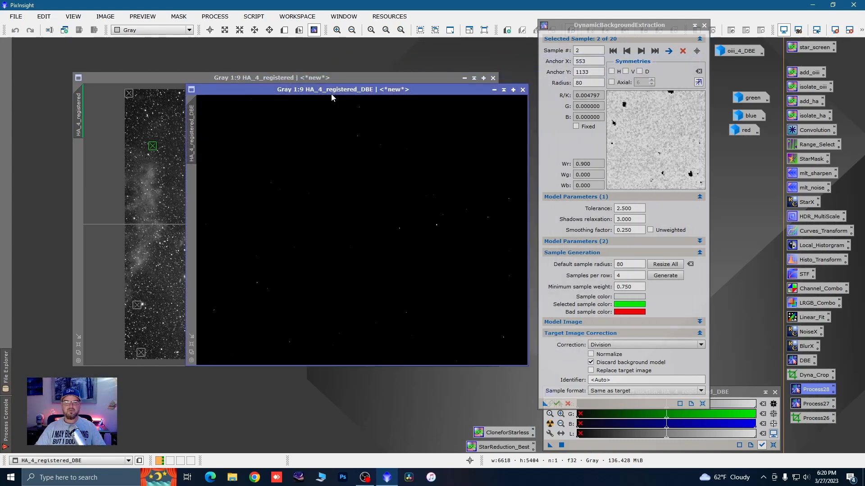
left_click(550, 424)
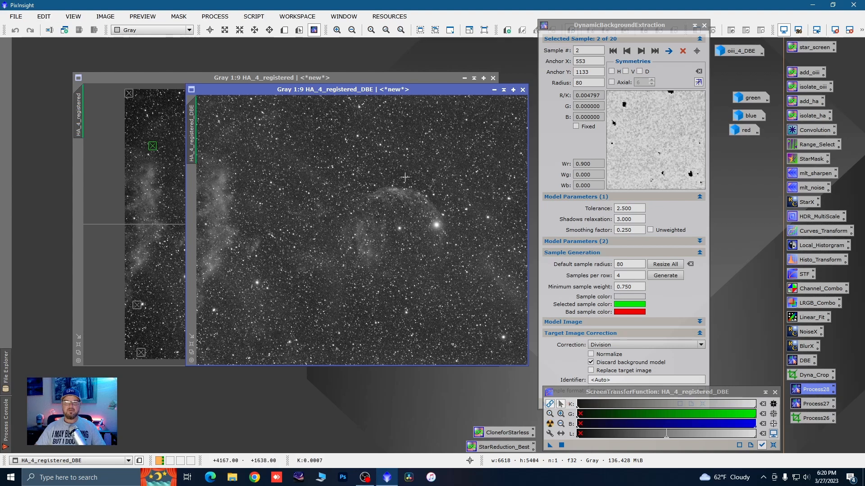
left_click(492, 92)
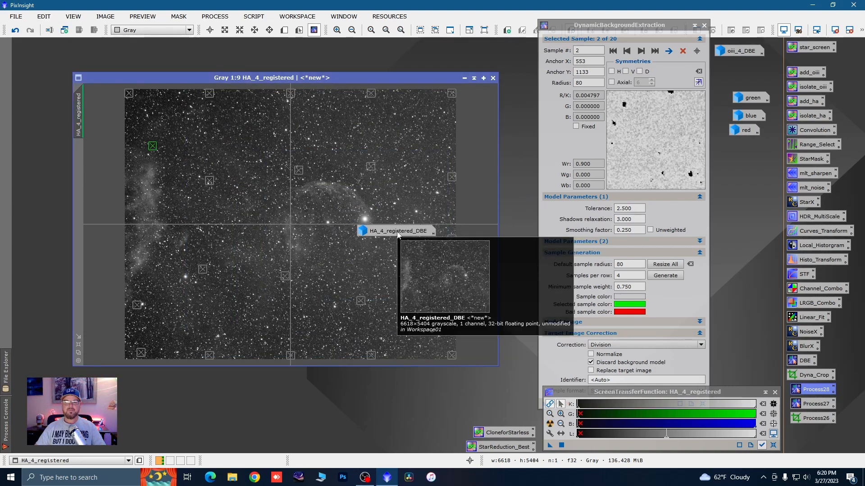
- Rename the corrected hydrogen-alpha image to Ha and place its icon with the other channel images, above green
right_click(397, 234)
left_click(445, 266)
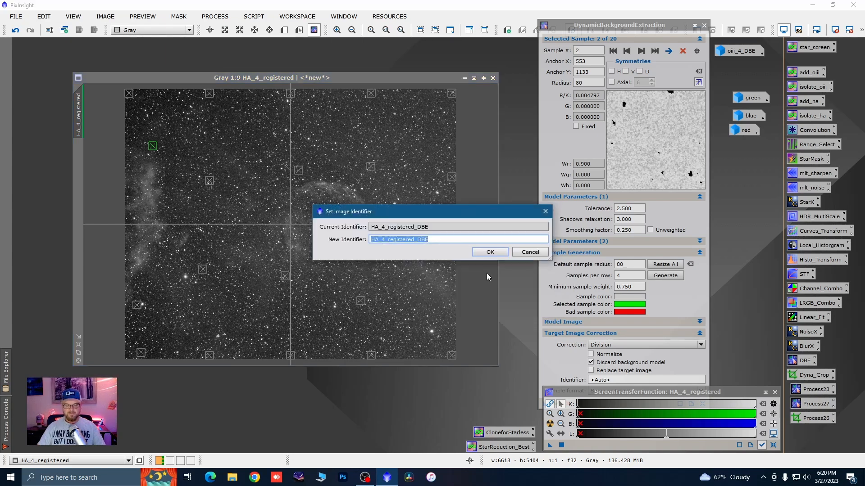
type("Ha")
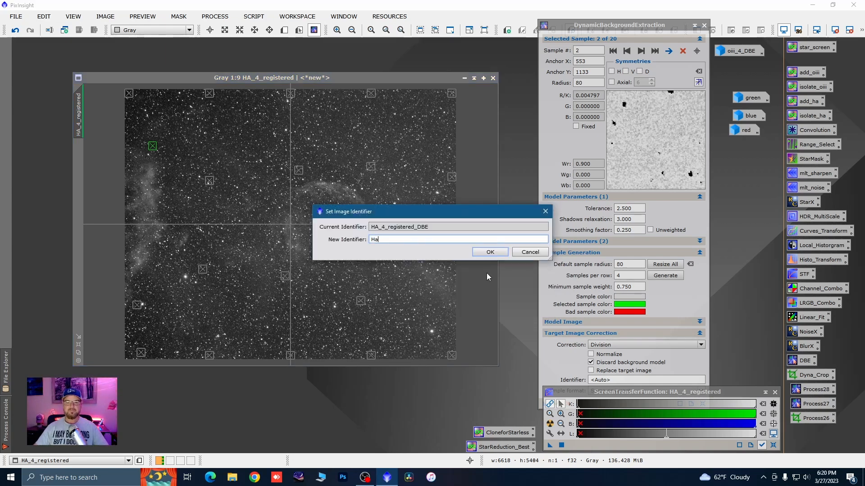
left_click(480, 253)
left_click_drag(371, 233, 748, 77)
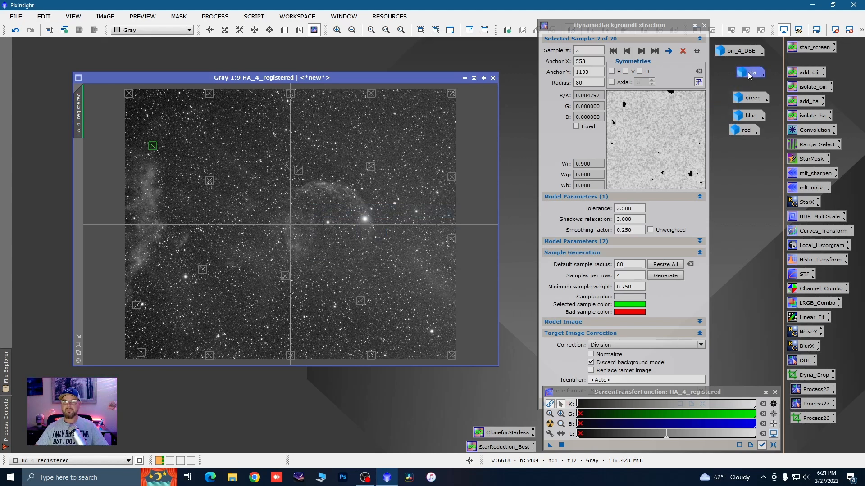
- Close DynamicBackgroundExtraction and the original HA_4_registered image, keeping only the corrected Ha version
left_click(704, 26)
left_click(417, 253)
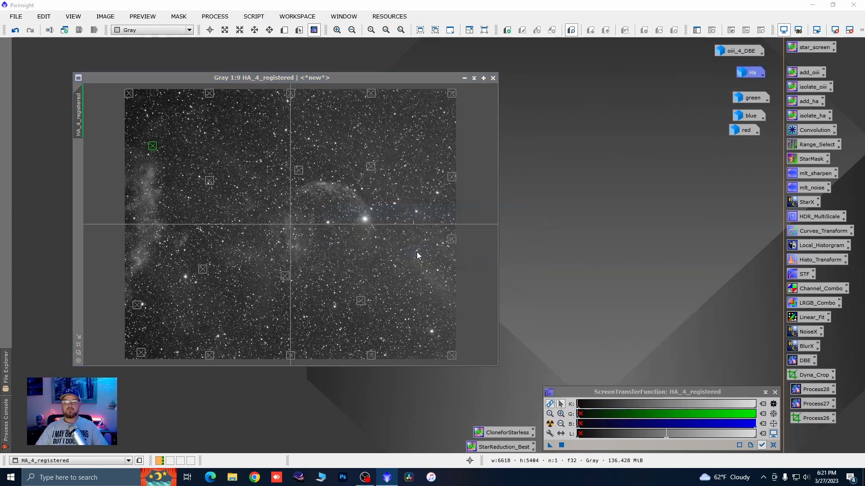
left_click(493, 79)
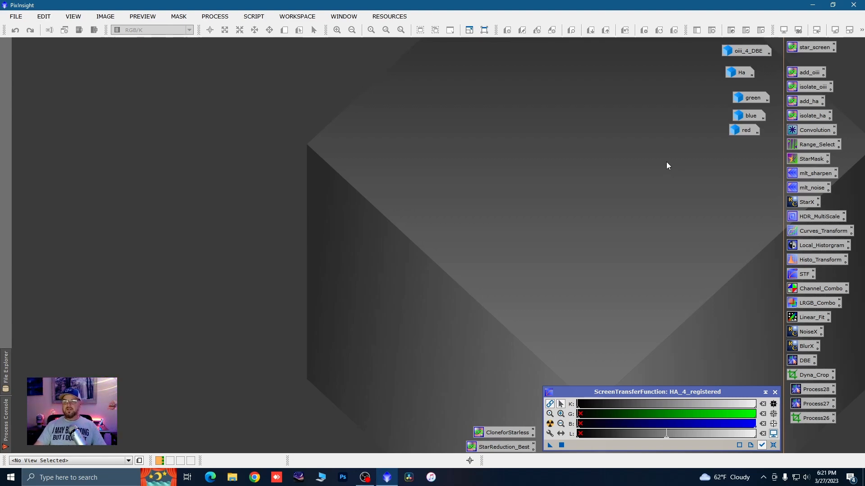
- Check the blue image briefly, then open LinearFit and set blue as the reference image
double_click(745, 116)
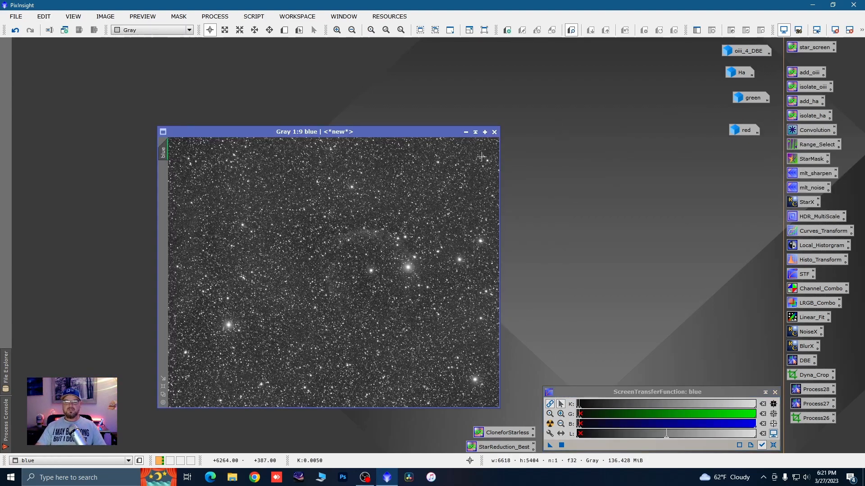
left_click(466, 132)
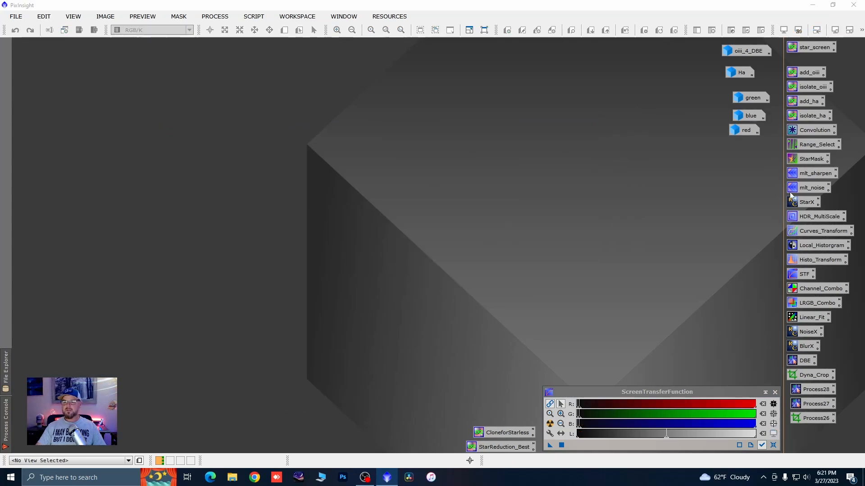
double_click(809, 318)
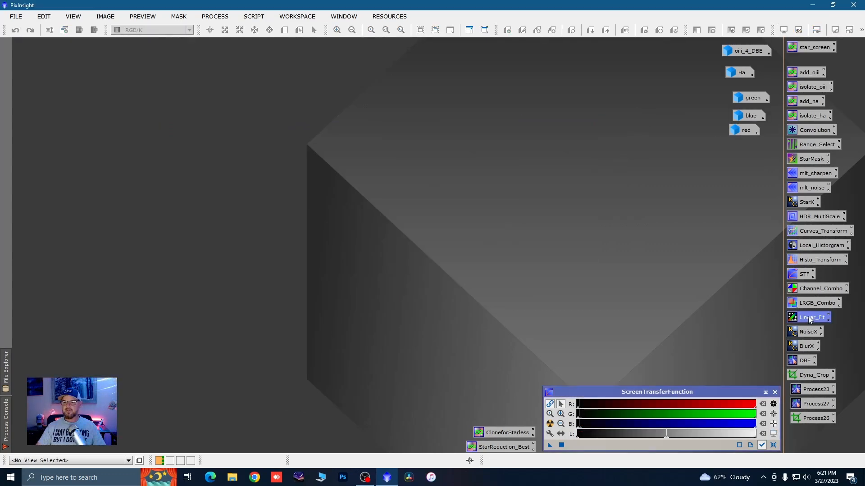
left_click_drag(745, 119, 639, 120)
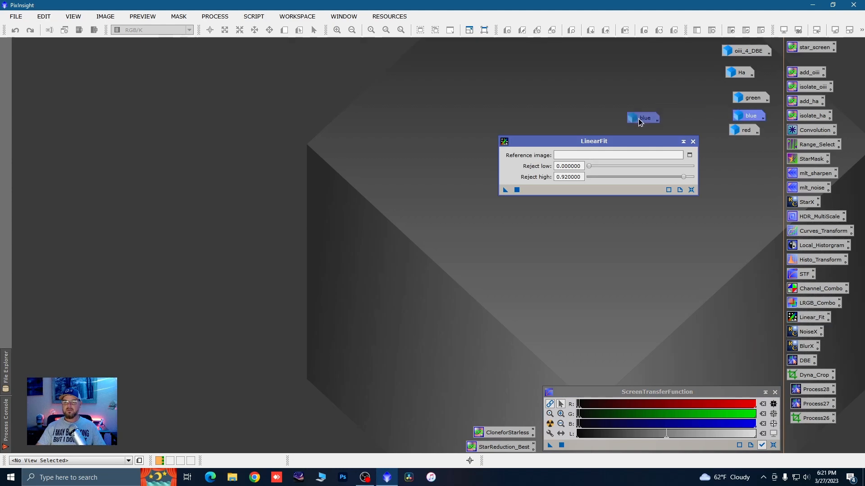
left_click_drag(605, 156, 604, 155)
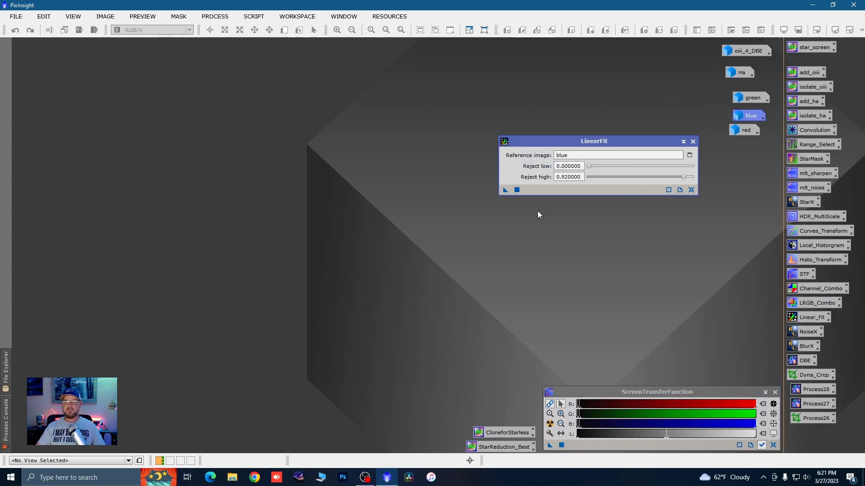
- Apply the linear fit to the red and green images and minimize each one
double_click(742, 131)
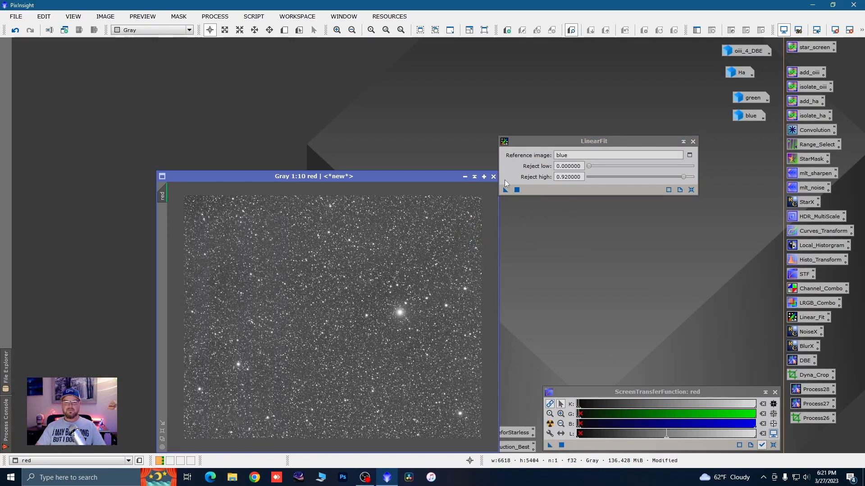
double_click(747, 99)
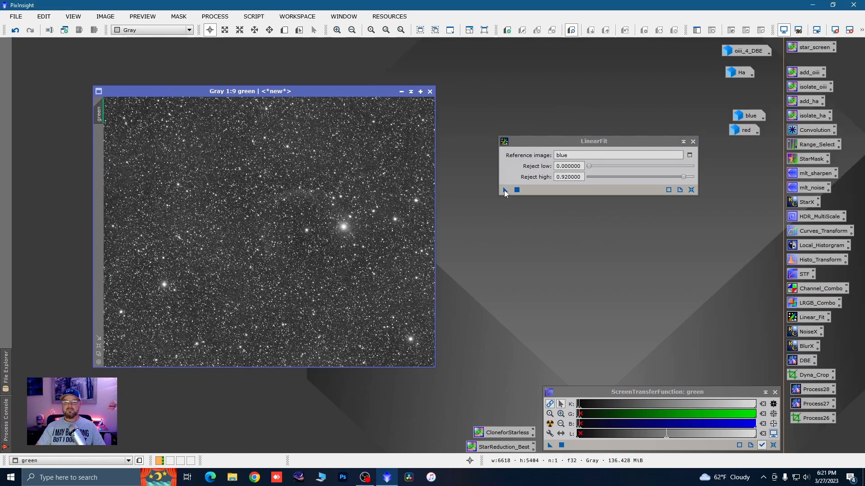
left_click_drag(505, 190, 415, 262)
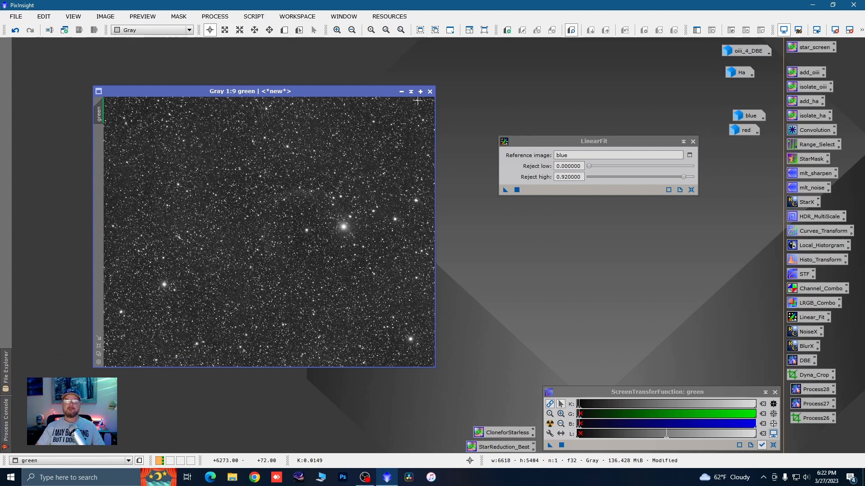
left_click(401, 92)
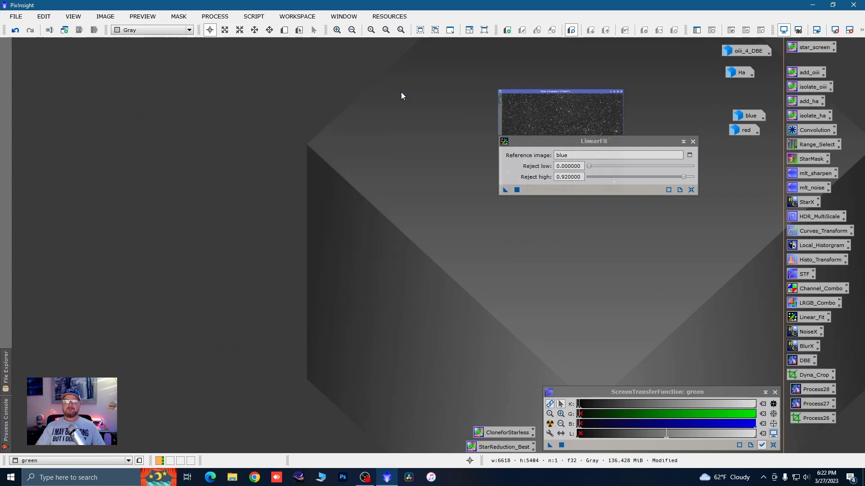
- Close LinearFit and set up LRGBCombination with the red, green and blue images in their matching channels and luminance disabled
left_click(692, 142)
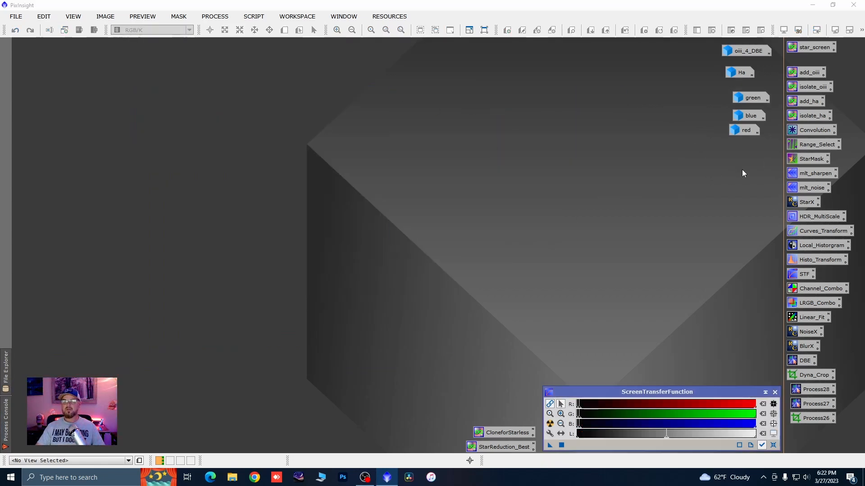
double_click(809, 302)
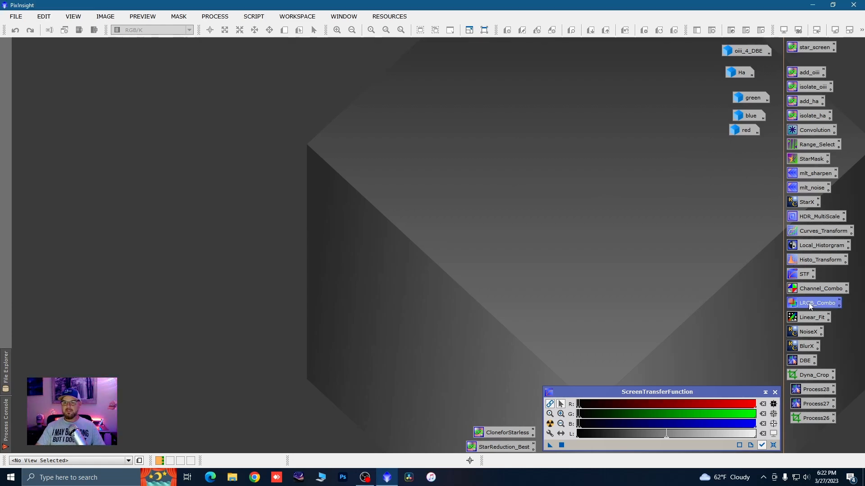
left_click_drag(750, 103, 631, 199)
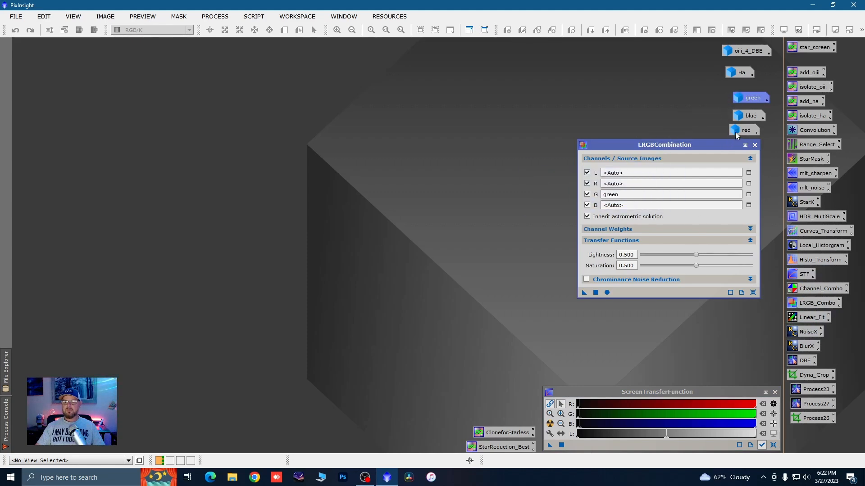
left_click_drag(735, 131, 630, 183)
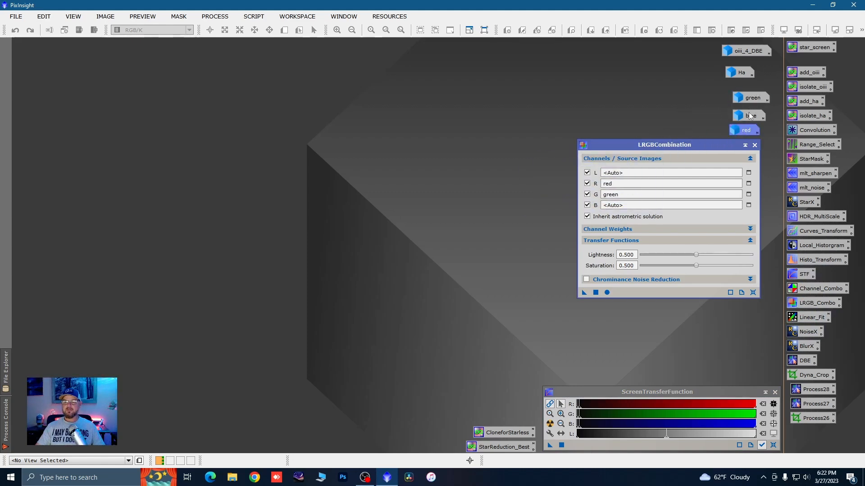
left_click_drag(749, 116, 626, 206)
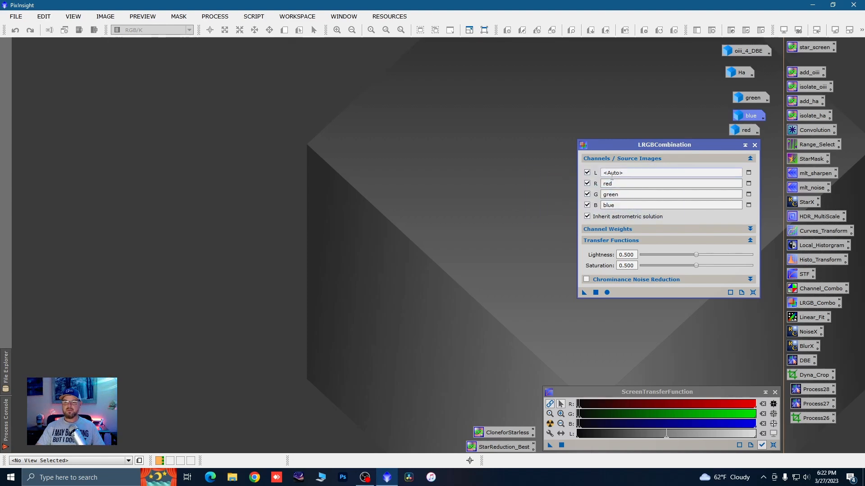
left_click(587, 173)
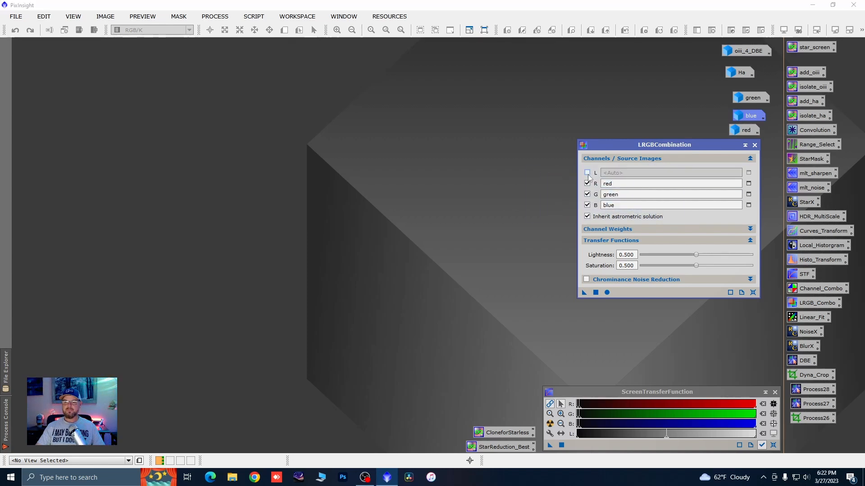
- Generate the combined RGB image, close LRGBCombination, and auto-stretch the new image's display after moving it aside
left_click(607, 292)
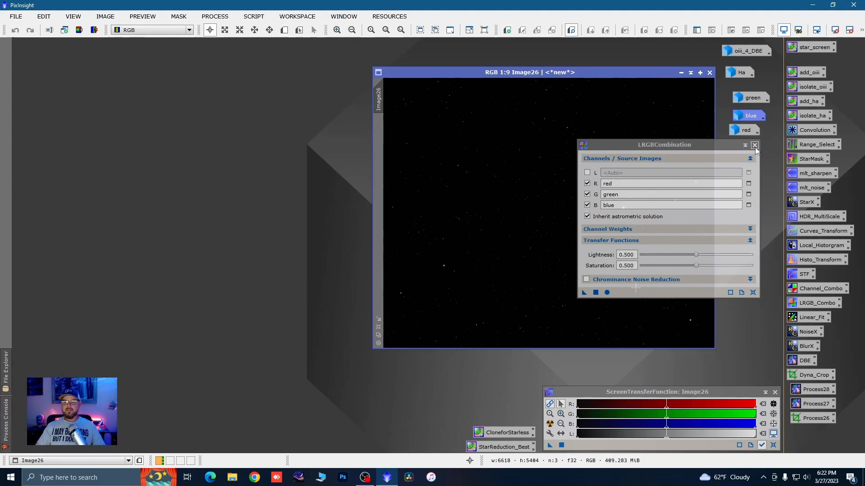
left_click(755, 147)
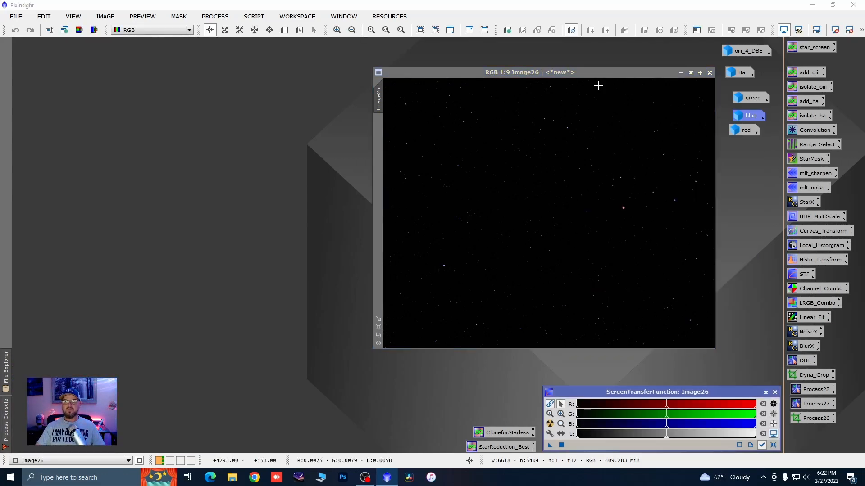
left_click_drag(599, 76, 320, 68)
left_click(551, 423)
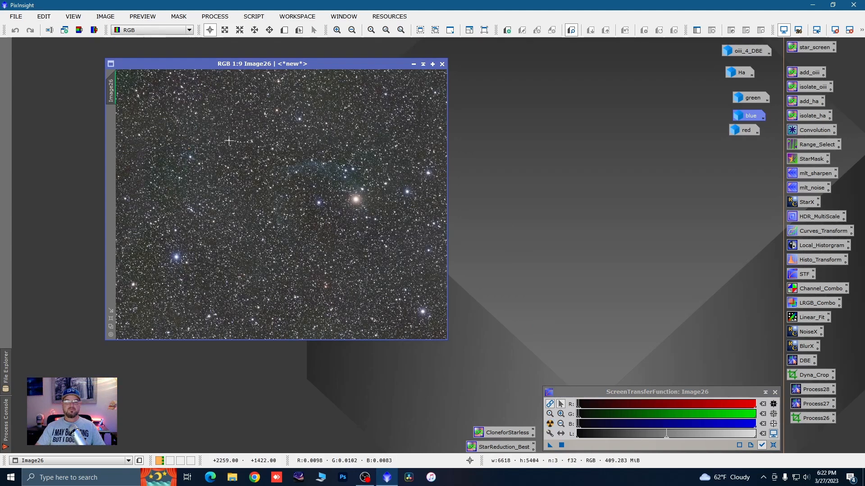
- Examine the combined RGB image's nebulosity and background at different magnifications
scroll(242, 233, "up", 2)
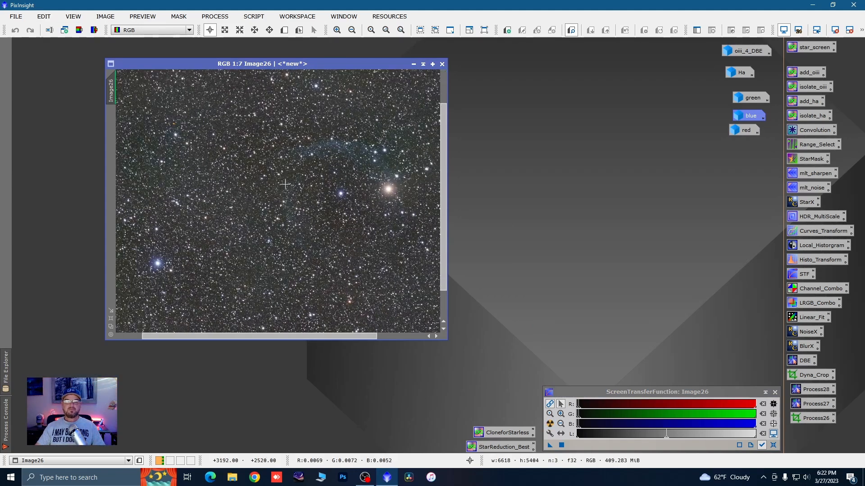
scroll(279, 185, "up", 3)
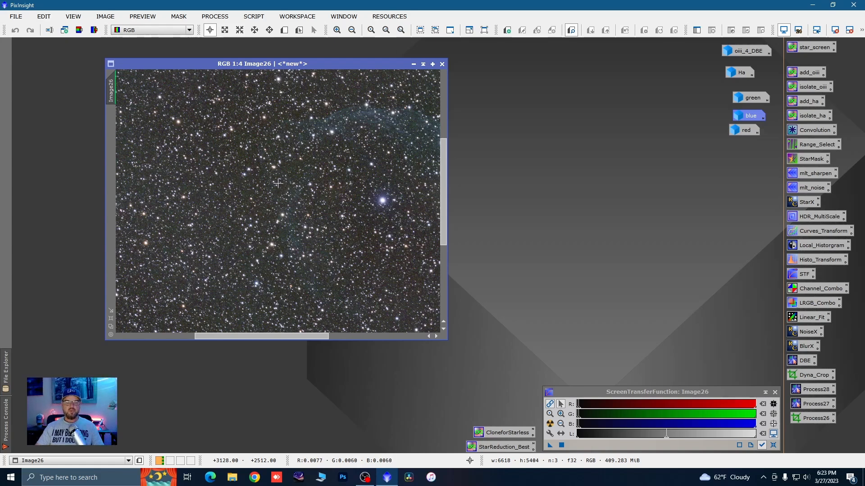
scroll(295, 211, "down", 3)
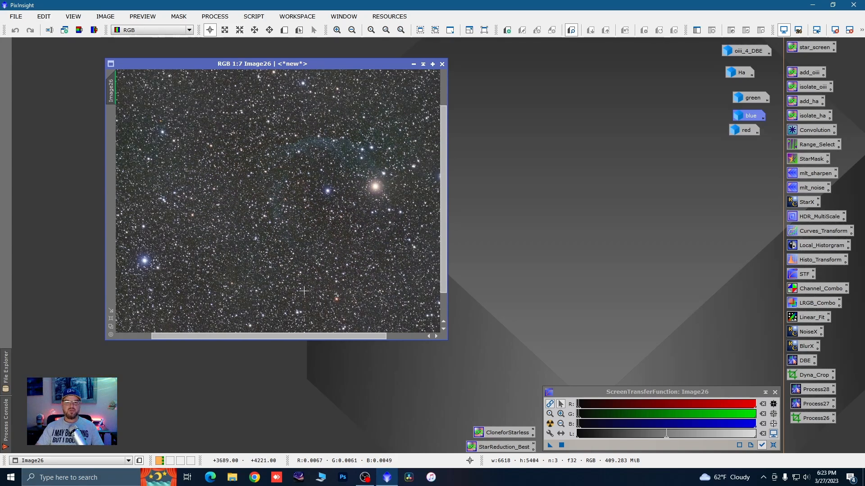
scroll(207, 133, "up", 2)
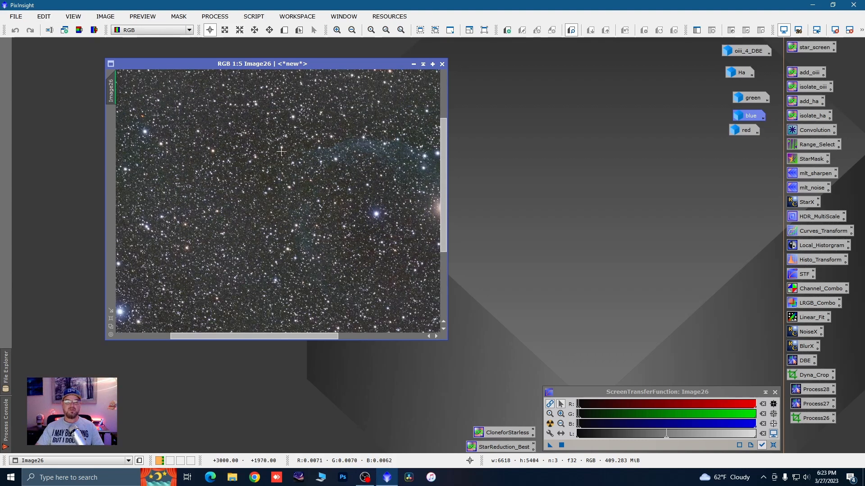
scroll(308, 220, "down", 2)
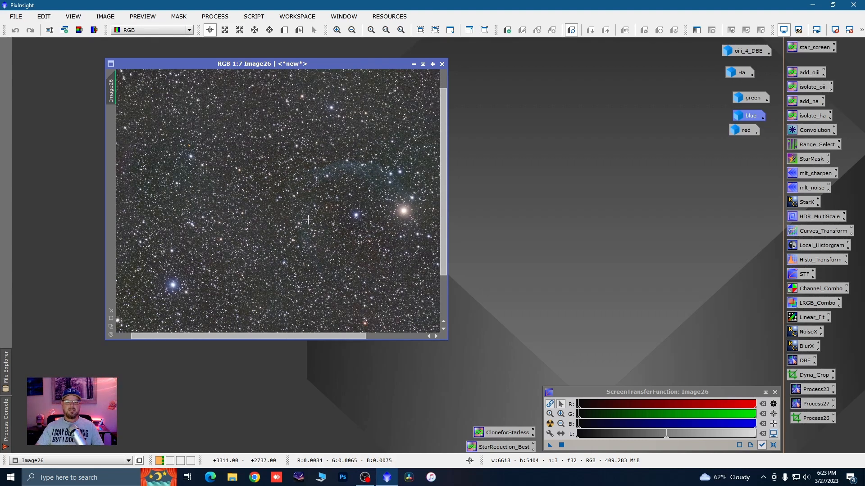
scroll(255, 122, "up", 2)
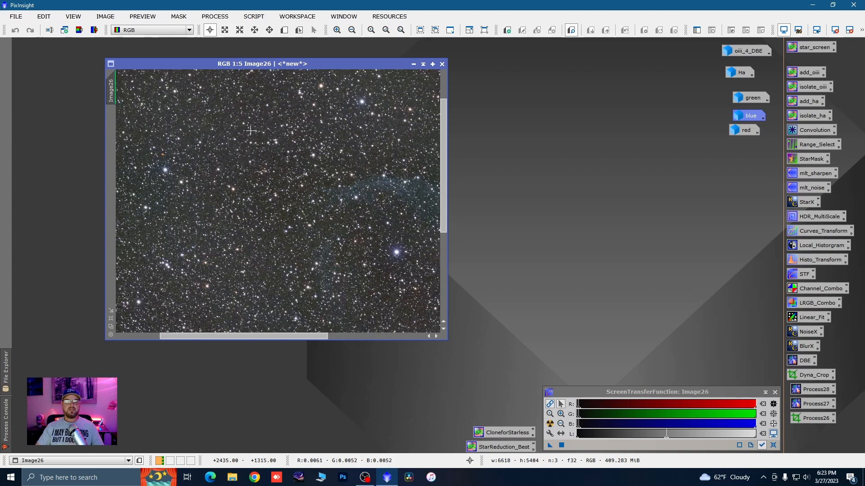
- Create a small preview over a star-free patch of neutral background in the upper part of the combined RGB image
key("space")
left_click_drag(250, 131, 322, 221)
scroll(290, 132, "up", 2)
scroll(291, 131, "up", 1)
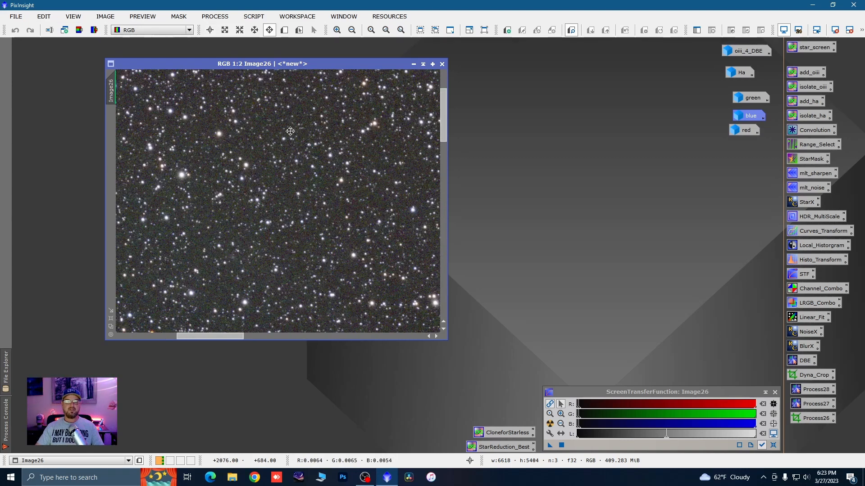
left_click_drag(369, 144, 375, 123)
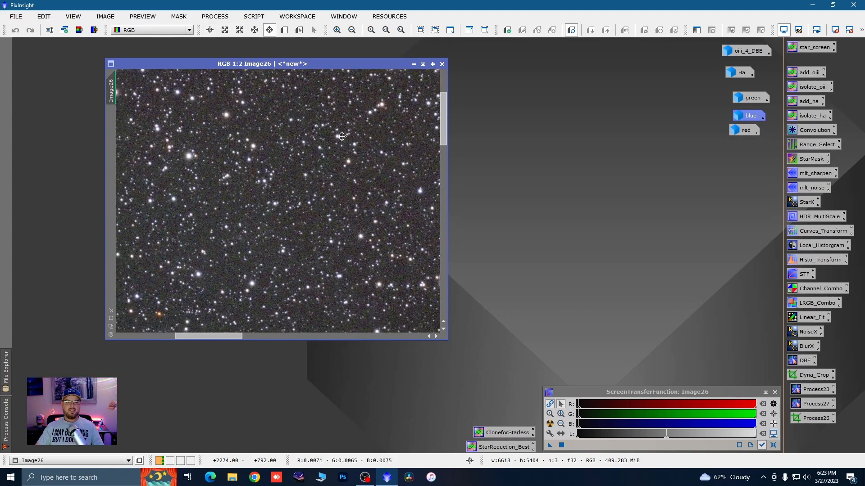
left_click_drag(279, 180, 295, 181)
scroll(267, 193, "up", 1)
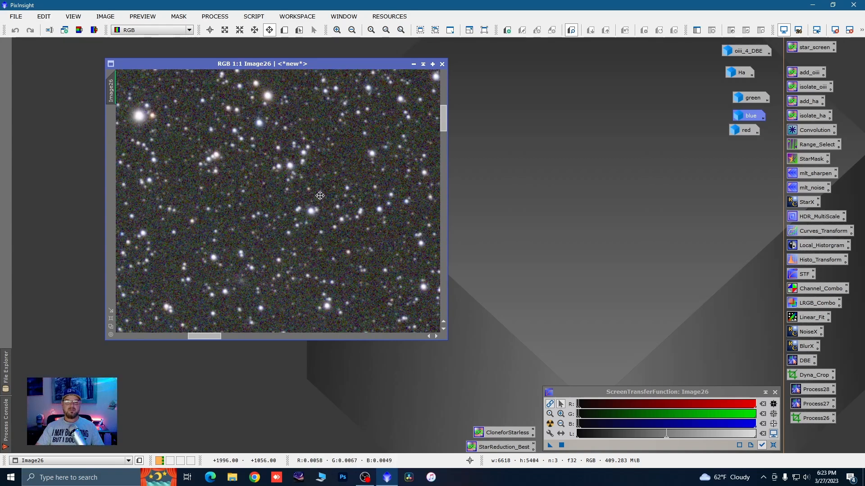
left_click(210, 30)
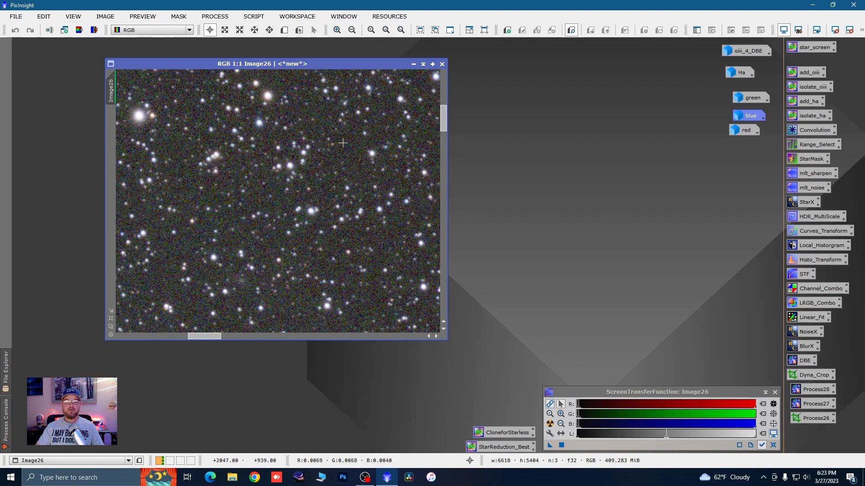
left_click(285, 33)
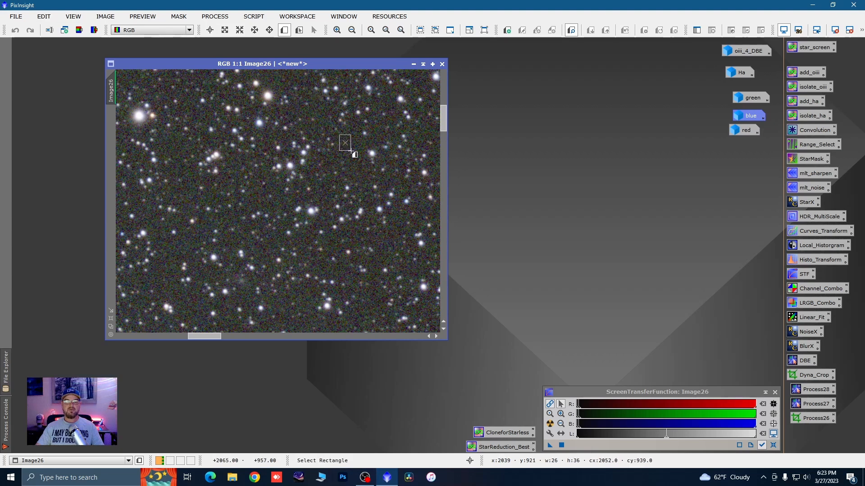
left_click_drag(351, 151, 359, 151)
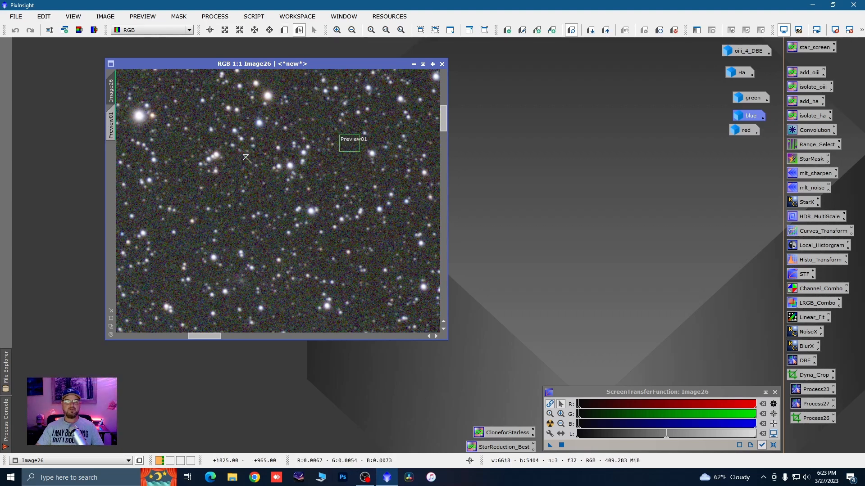
scroll(245, 236, "down", 7)
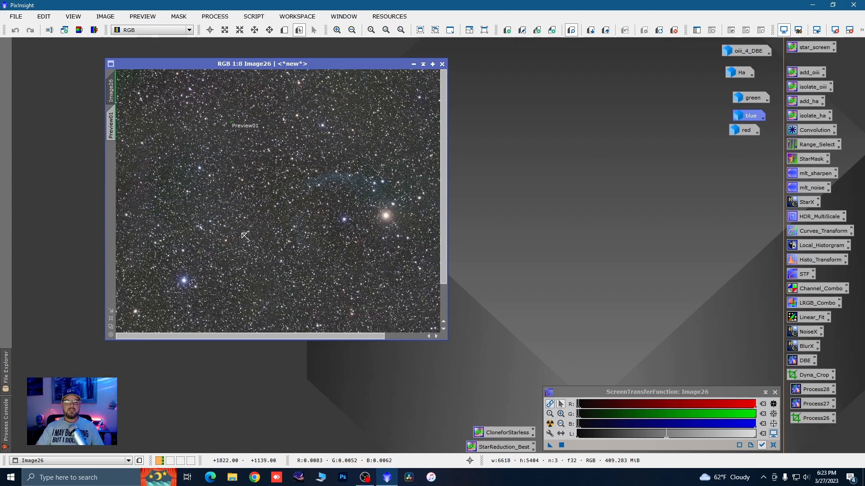
scroll(245, 235, "down", 2)
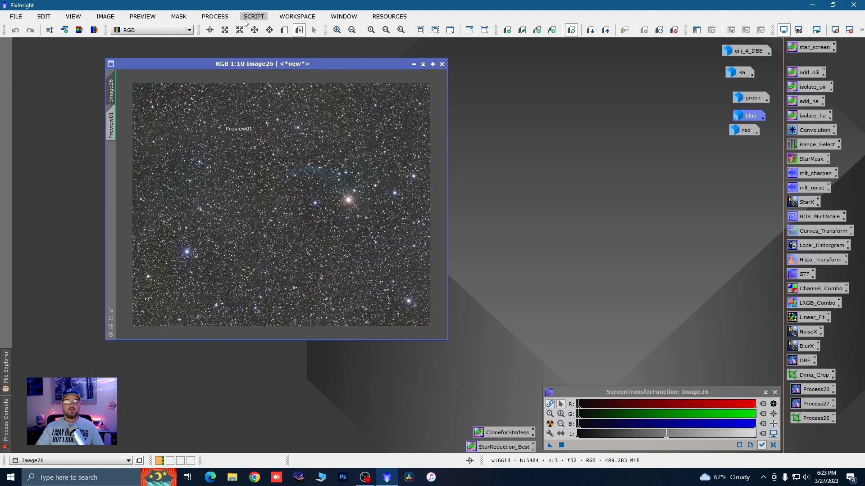
- Apply BackgroundNeutralization to the combined RGB image with Preview01 as the reference image, and close the process
left_click(222, 18)
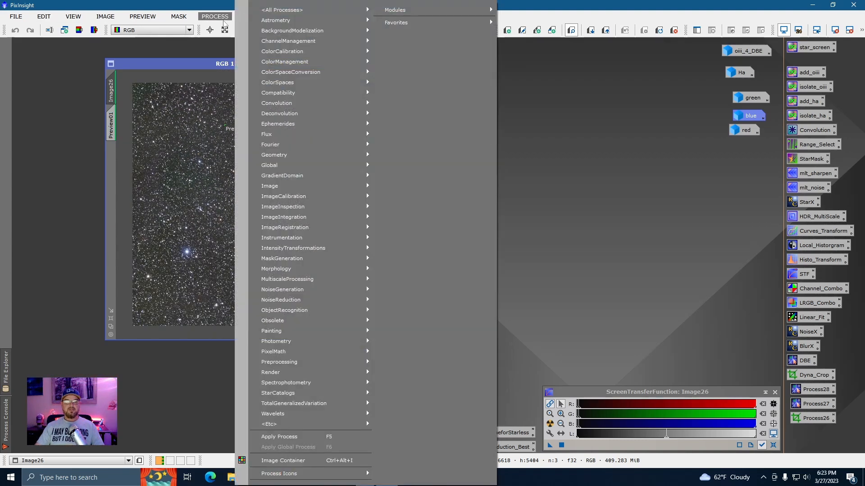
mouse_move(281, 51)
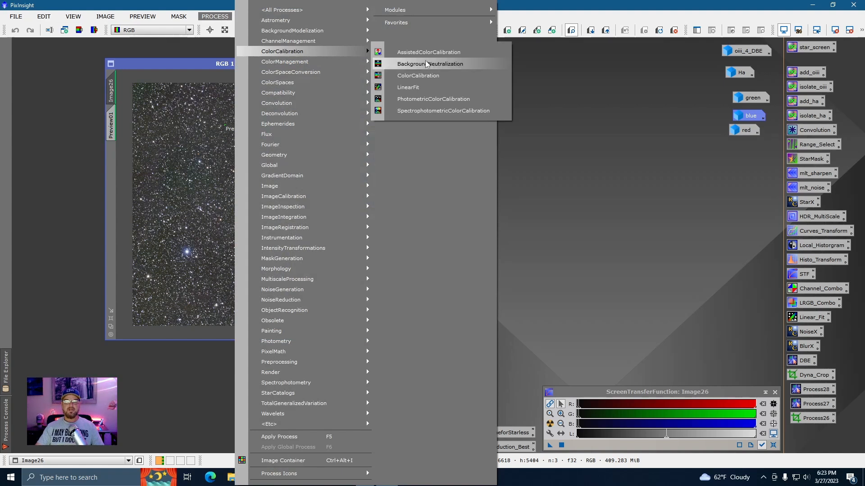
left_click(409, 64)
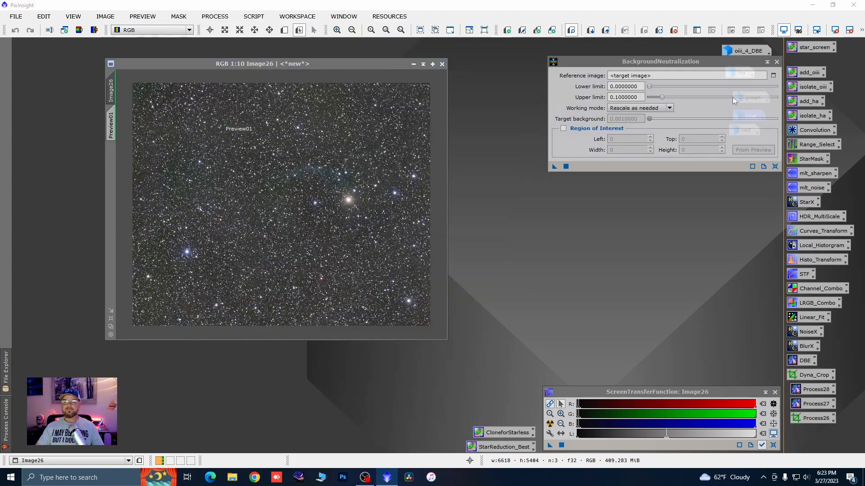
left_click_drag(749, 61, 733, 83)
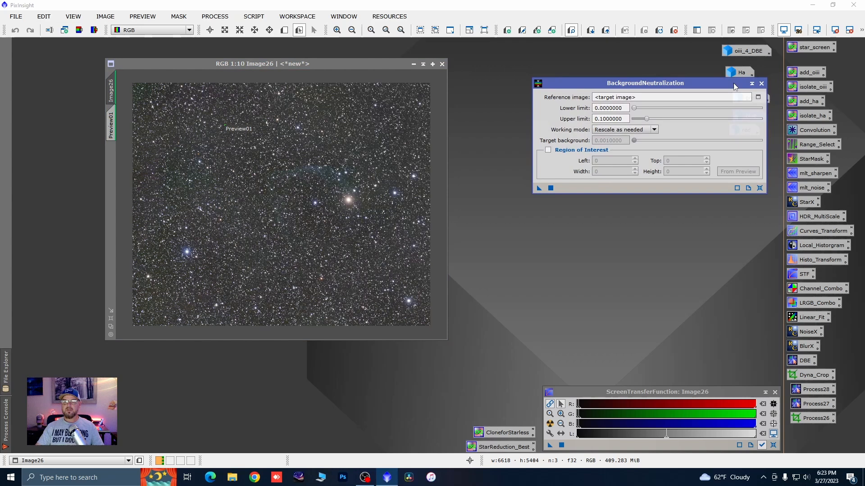
left_click(757, 97)
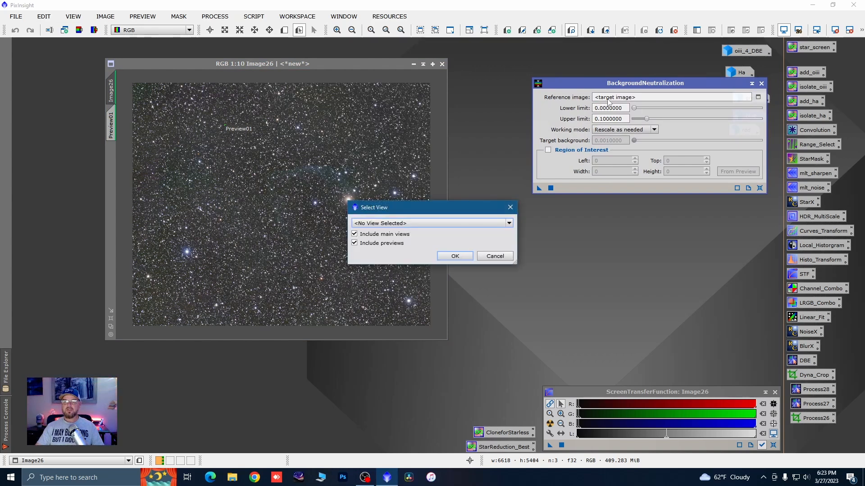
left_click(508, 223)
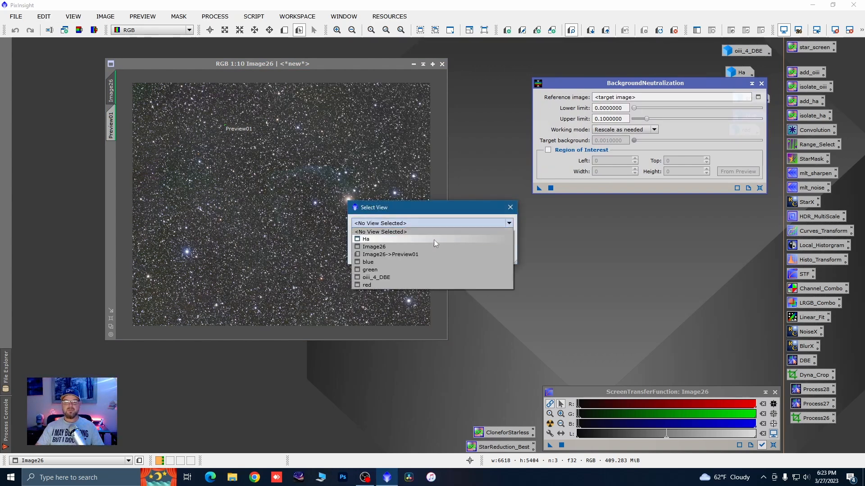
left_click(404, 254)
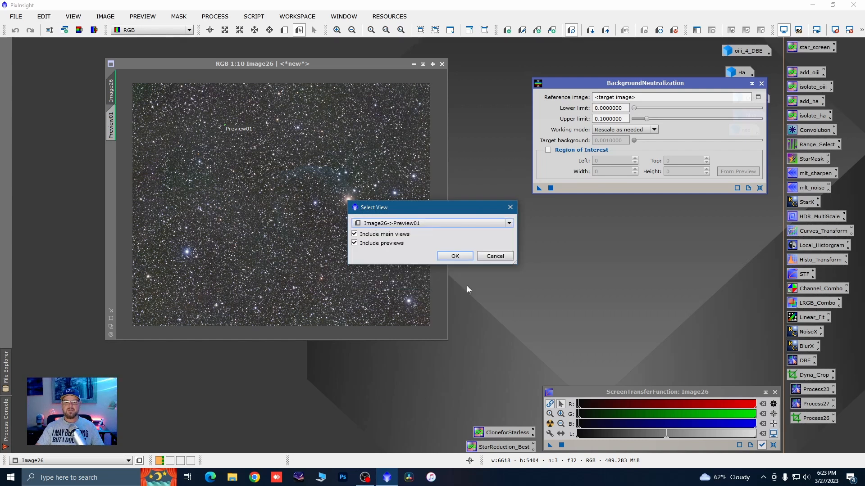
left_click(455, 256)
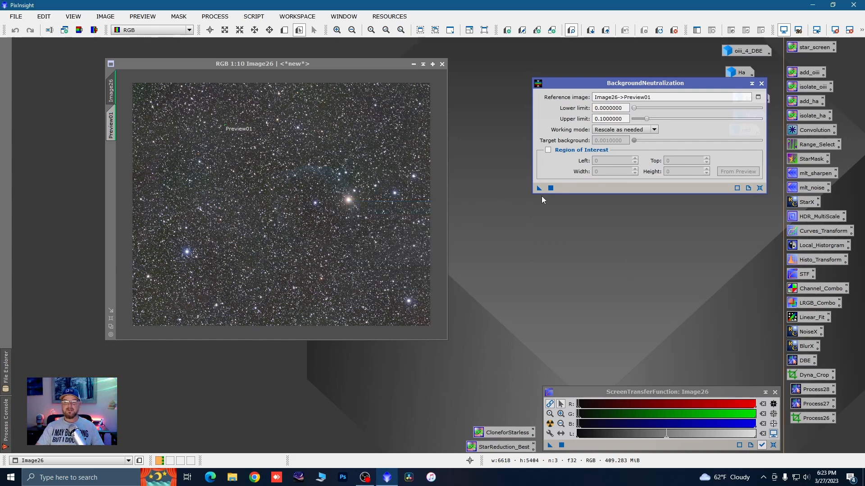
left_click_drag(539, 188, 408, 243)
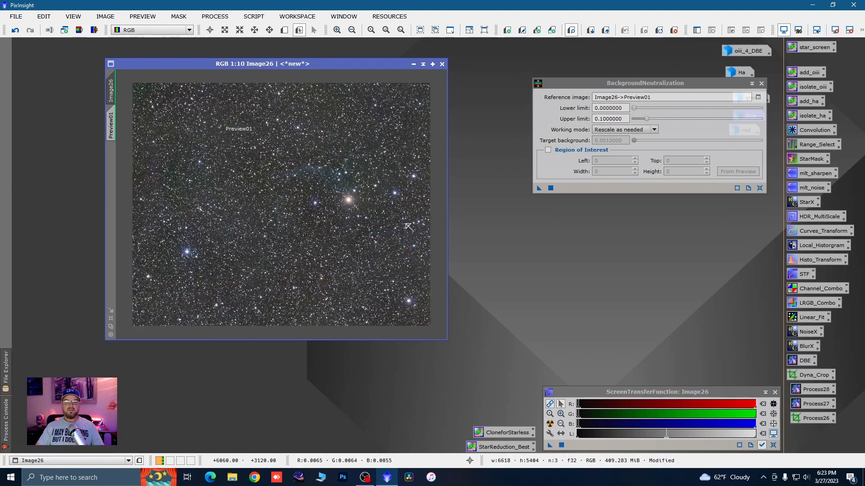
left_click(761, 83)
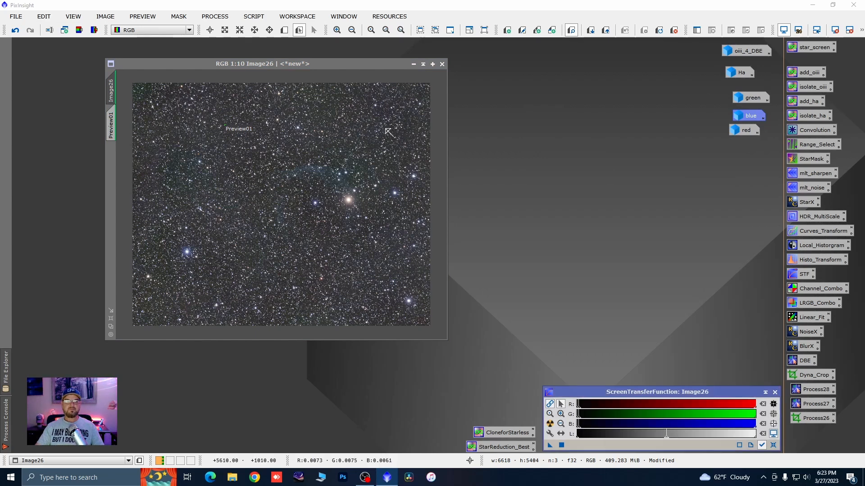
- Apply ColorCalibration to the combined RGB image with Preview01 as the background reference image, and close the process
left_click(216, 16)
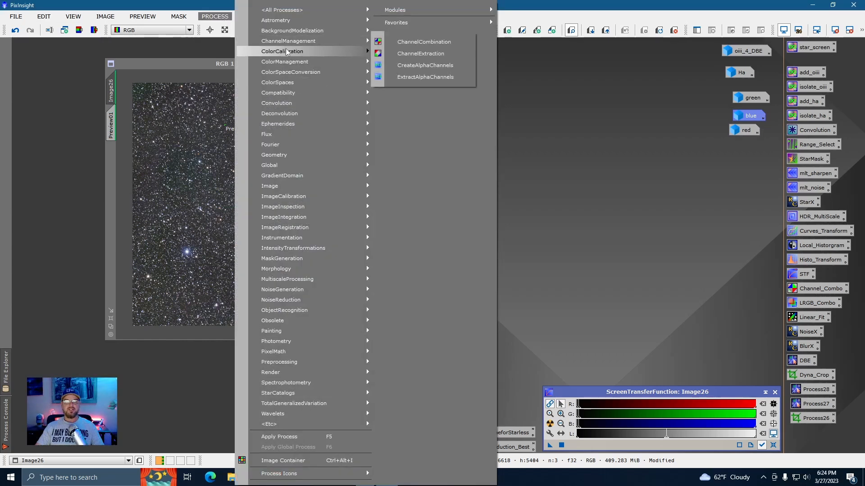
mouse_move(286, 52)
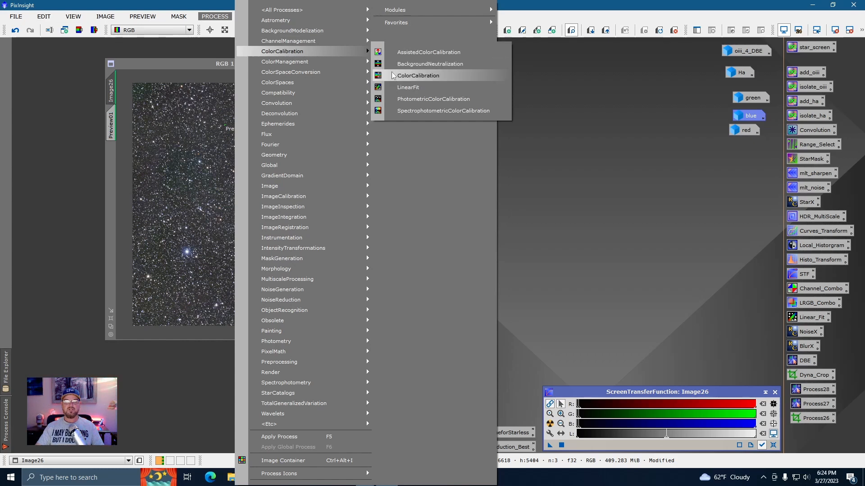
left_click(418, 75)
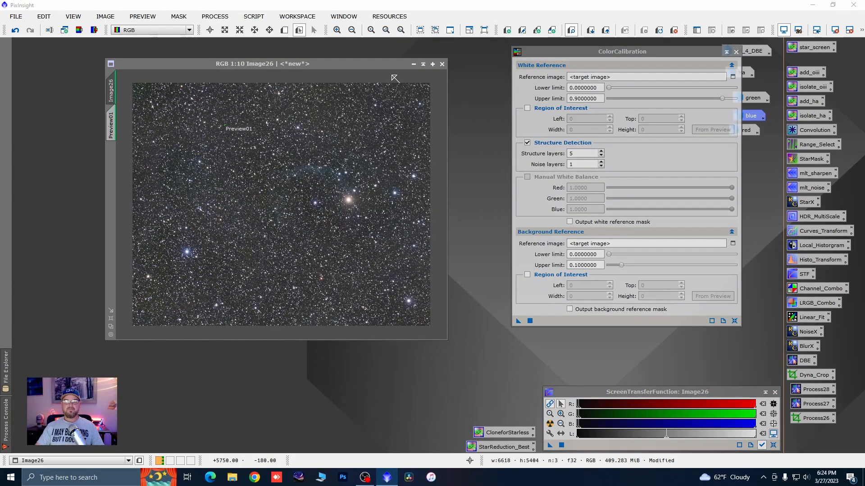
left_click(733, 244)
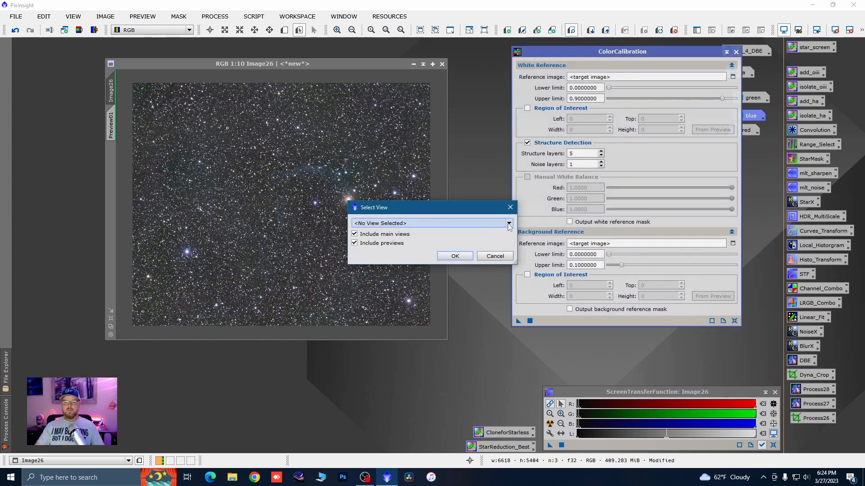
left_click(509, 223)
left_click(405, 254)
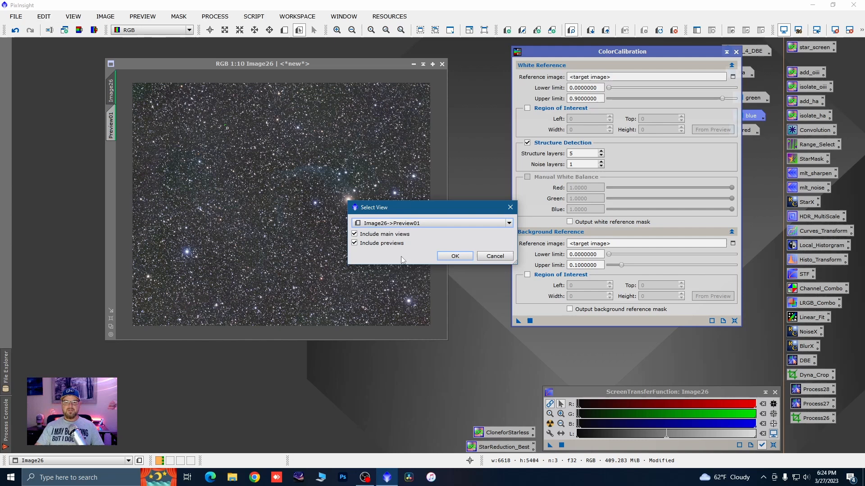
left_click(452, 257)
left_click_drag(518, 321, 360, 208)
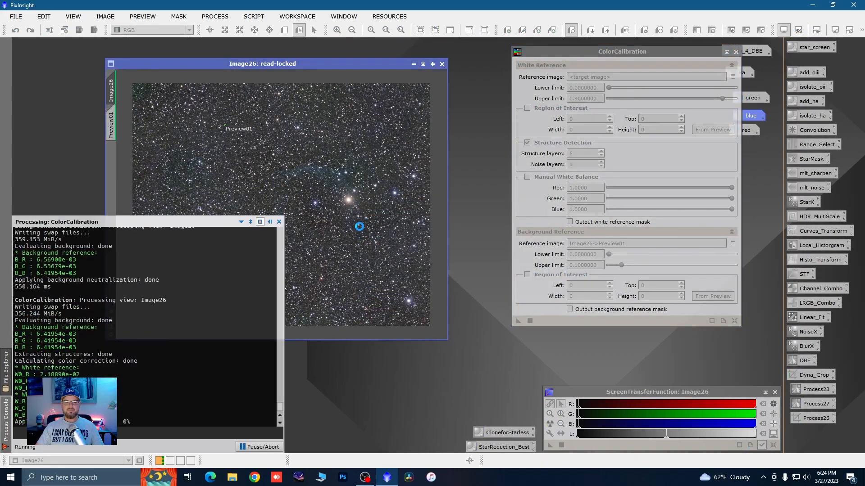
left_click(736, 52)
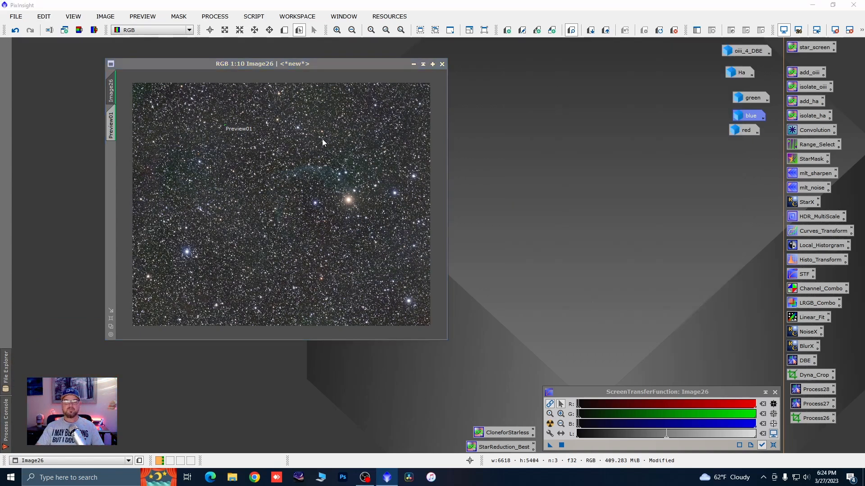
- Delete Preview01 from the color-calibrated RGB image and enlarge the image window slightly
right_click(111, 125)
left_click(149, 210)
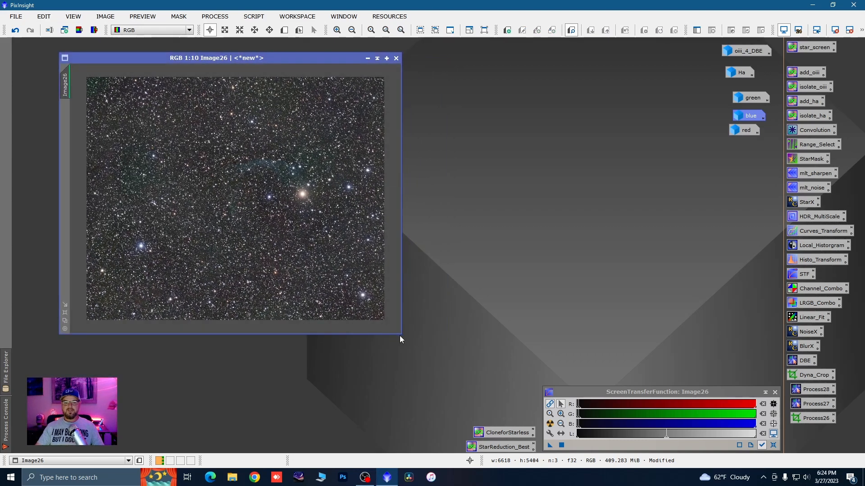
left_click_drag(400, 335, 434, 352)
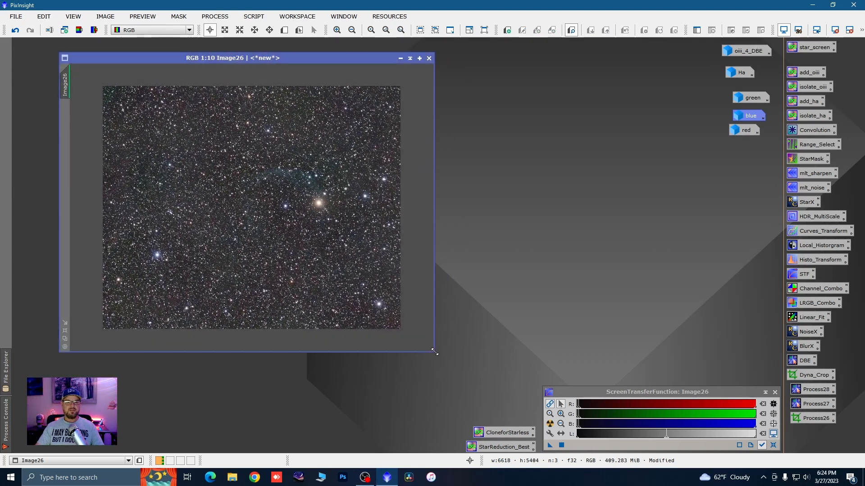
- Examine the star colors, faint nebulosity and background of the color-calibrated RGB image at different magnifications
scroll(216, 200, "up", 4)
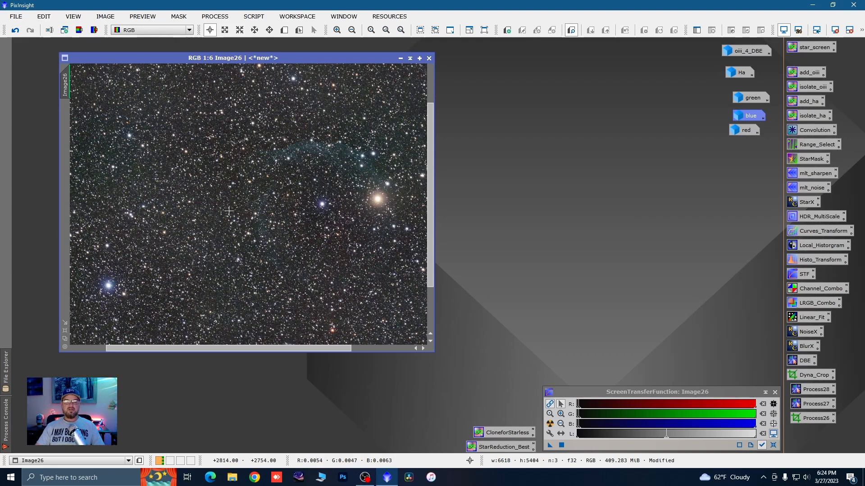
scroll(229, 211, "down", 3)
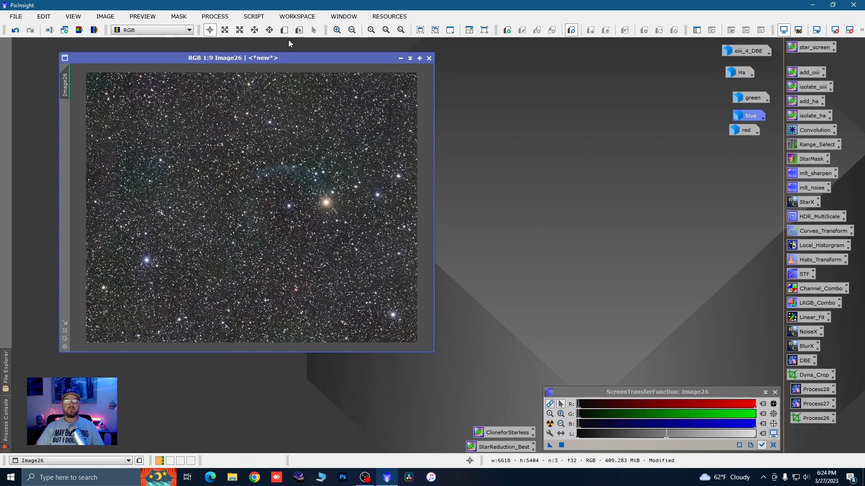
scroll(231, 199, "up", 6)
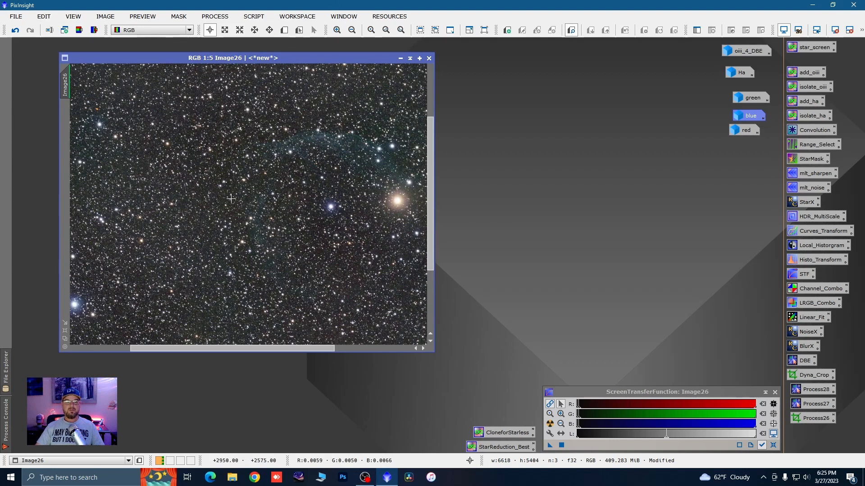
scroll(231, 198, "up", 2)
scroll(231, 199, "down", 2)
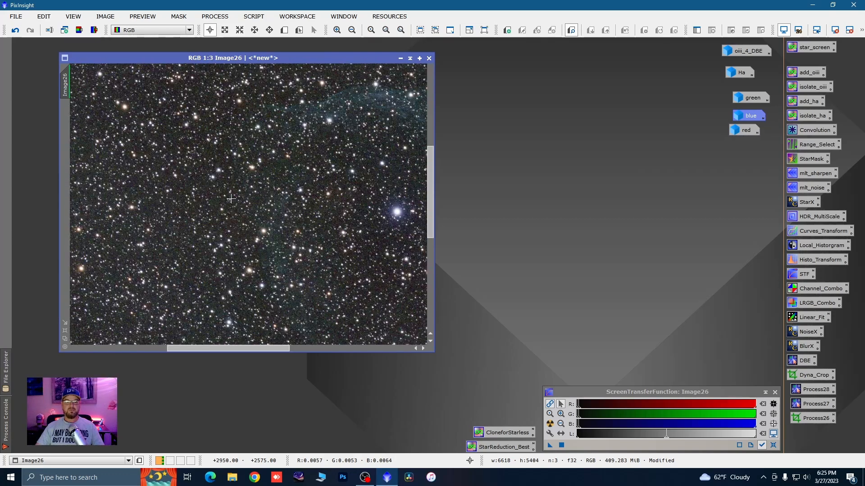
scroll(237, 204, "up", 1)
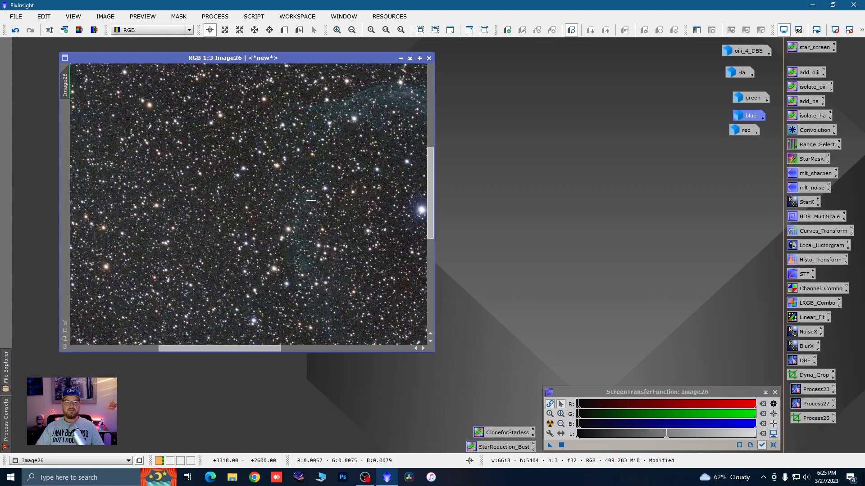
scroll(208, 233, "down", 1)
- Open BlurXTerminator and examine the star shapes across the RGB image, from close-up at the edges to the nebula area
double_click(806, 347)
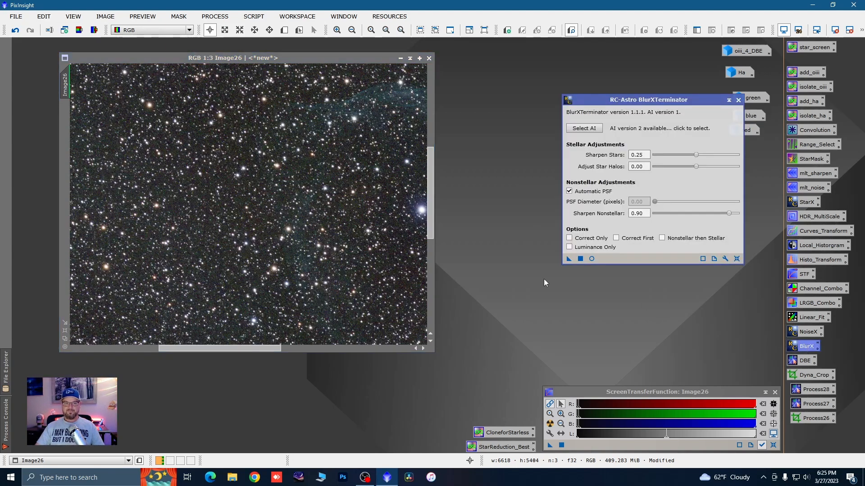
scroll(228, 244, "up", 1)
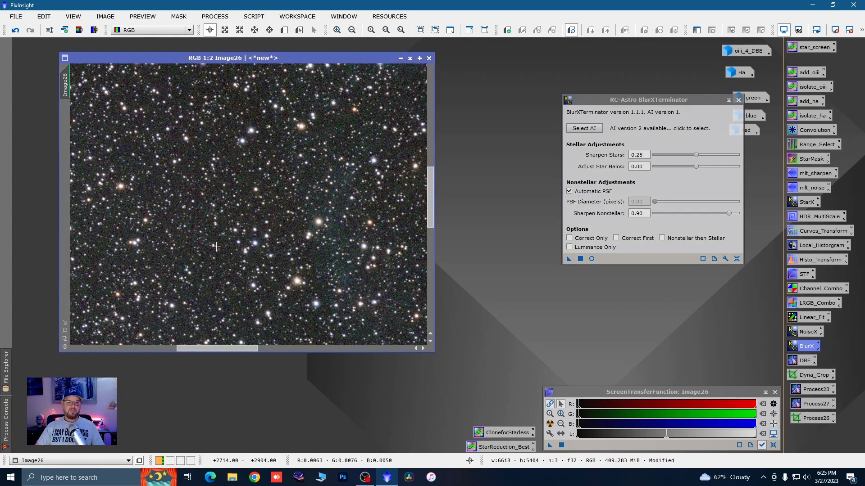
key("space")
left_click_drag(108, 249, 340, 238)
left_click_drag(134, 238, 286, 241)
left_click_drag(146, 236, 225, 239)
left_click_drag(192, 186, 217, 292)
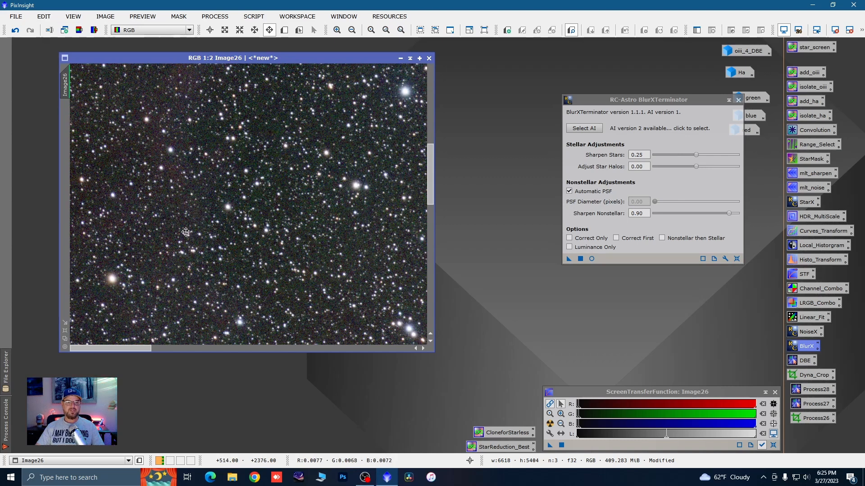
scroll(293, 246, "down", 1)
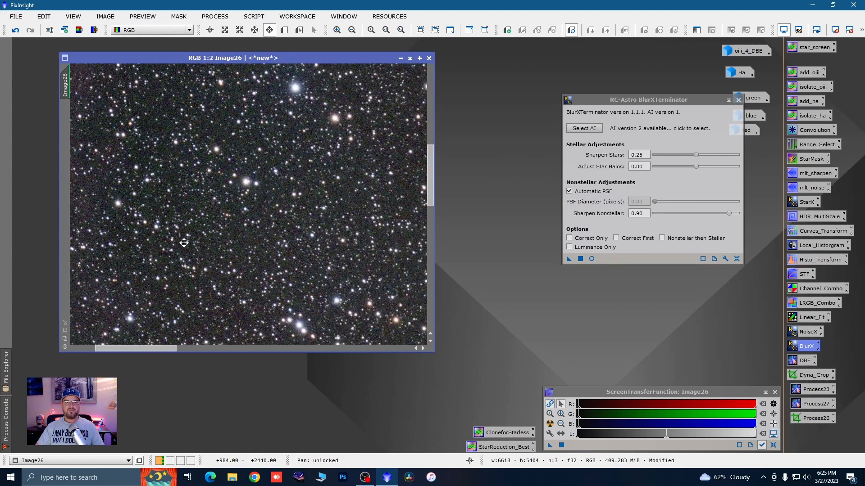
left_click_drag(293, 247, 176, 244)
scroll(267, 250, "down", 2)
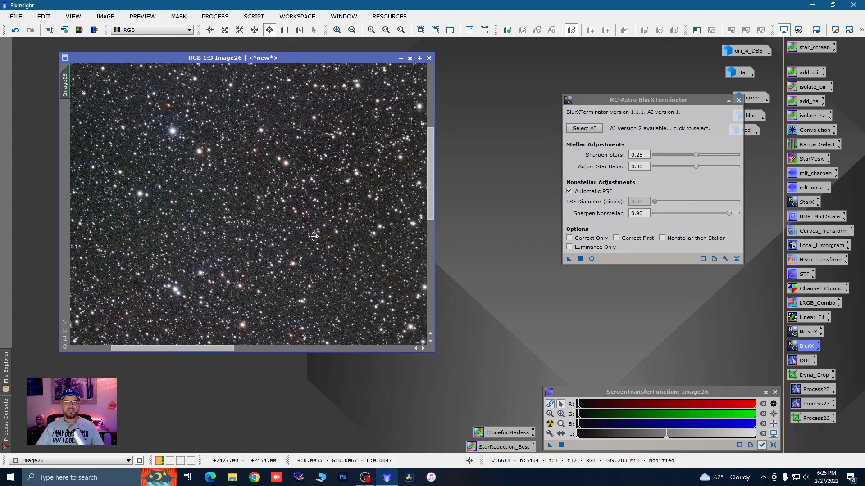
scroll(293, 237, "down", 1)
scroll(285, 238, "down", 1)
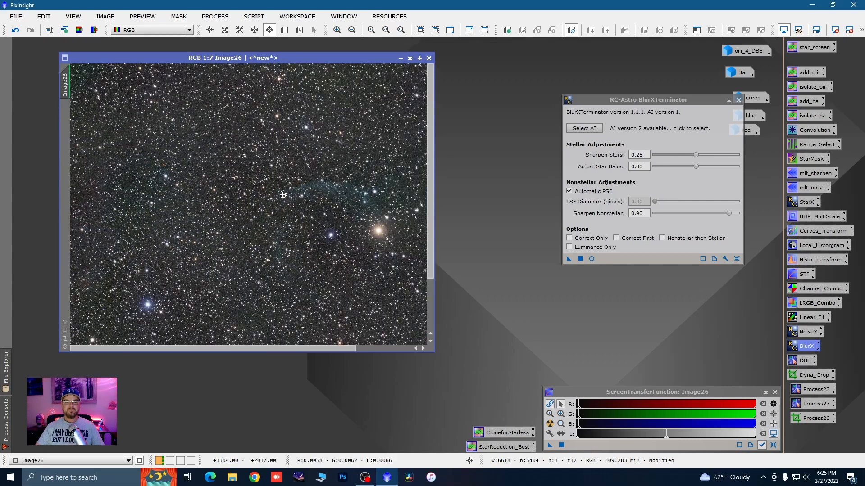
scroll(281, 205, "down", 1)
scroll(296, 255, "up", 3)
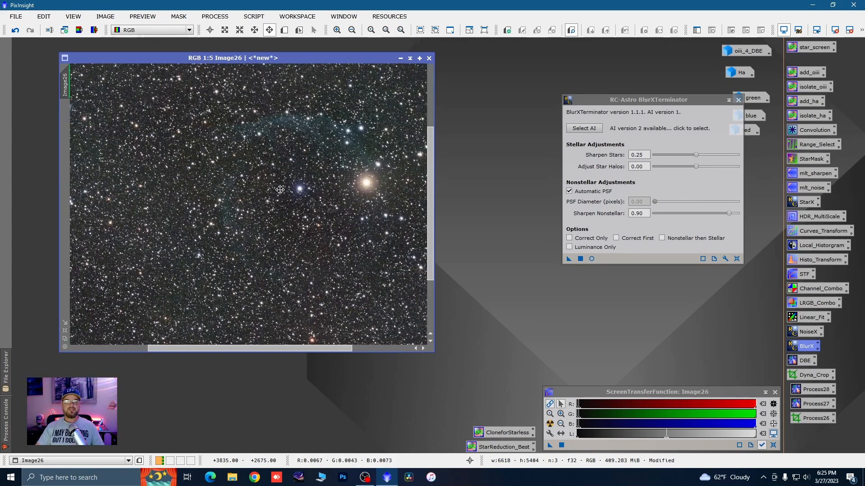
scroll(280, 190, "down", 2)
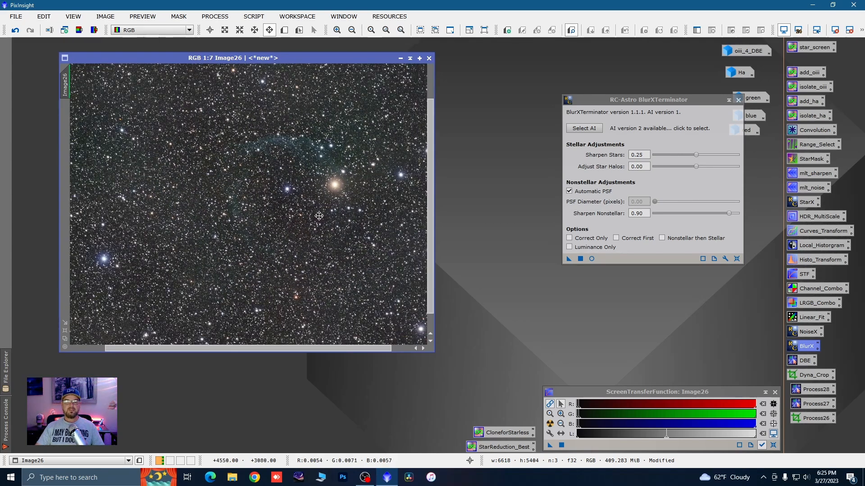
- Create a preview of about 1900 × 1200 px around the bright orange and blue stars, and apply BlurXTerminator to it
left_click(285, 31)
left_click_drag(250, 161, 371, 238)
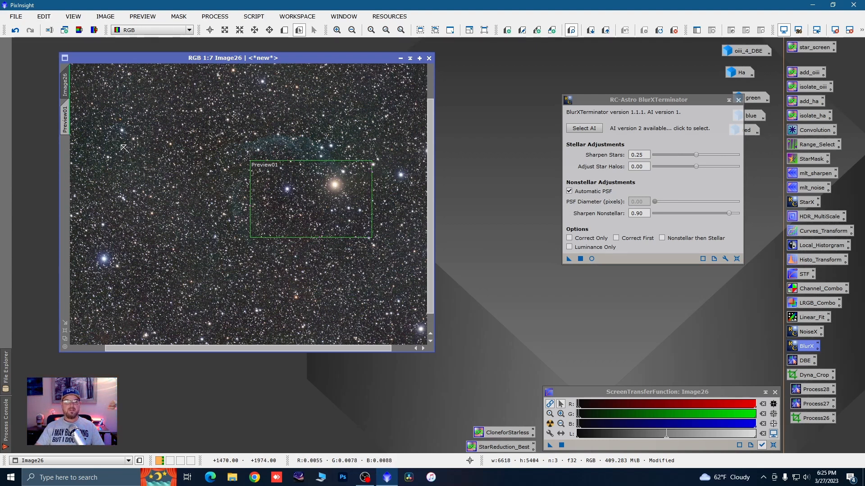
left_click(67, 130)
scroll(268, 218, "down", 2)
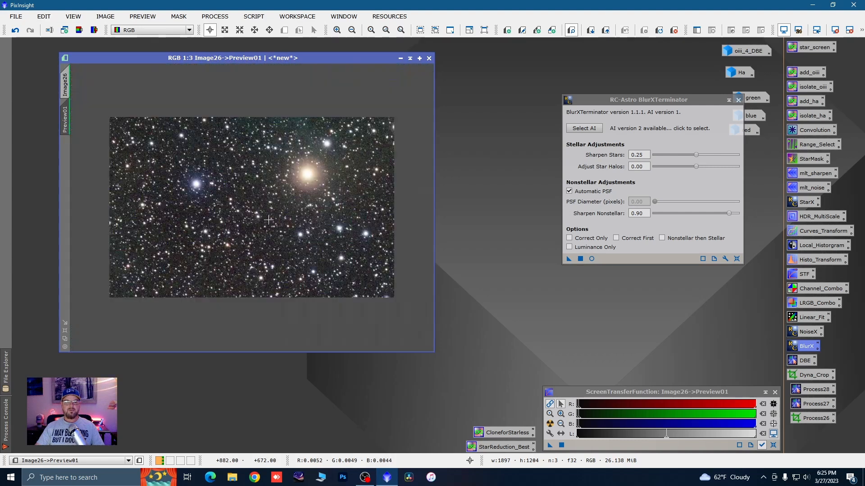
scroll(420, 235, "down", 1)
scroll(420, 234, "up", 1)
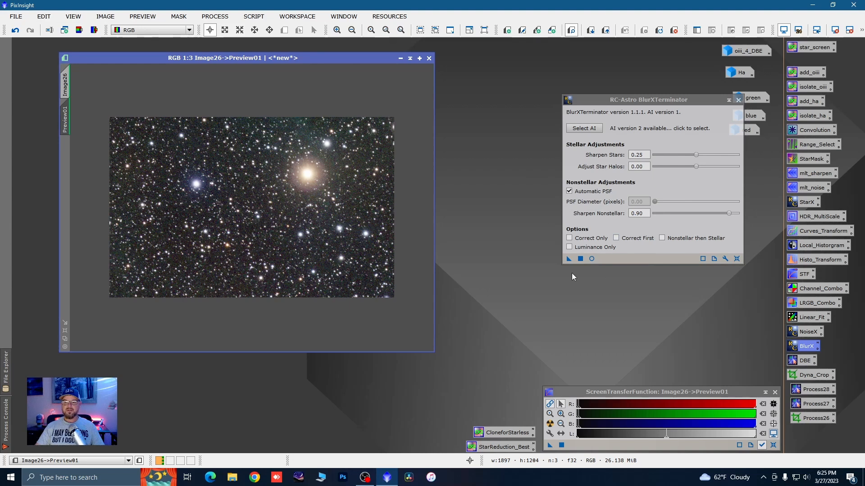
left_click(569, 259)
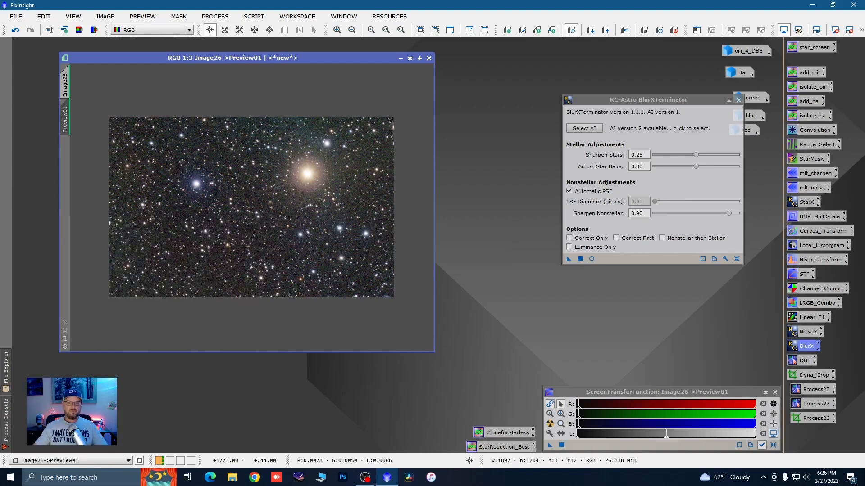
scroll(242, 180, "up", 1)
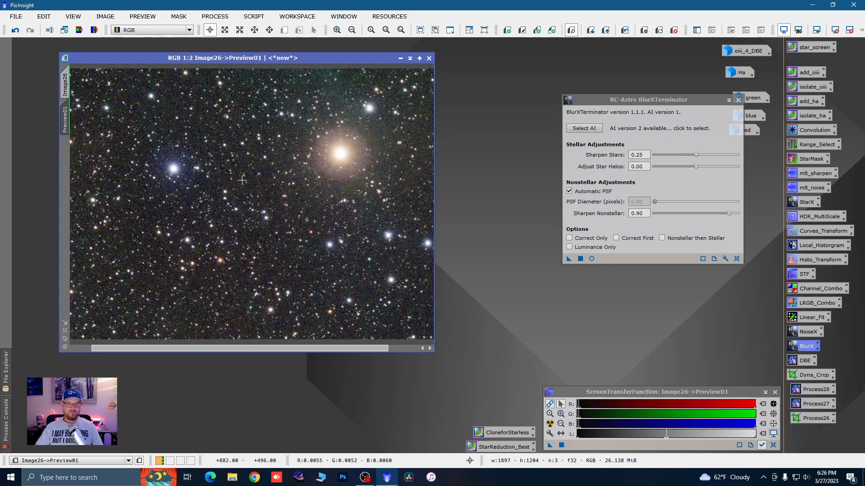
- Compare the preview's stars repeatedly with and without the BlurXTerminator sharpening
key("ctrl+z")
key("ctrl+y")
key("ctrl+z")
key("ctrl+y")
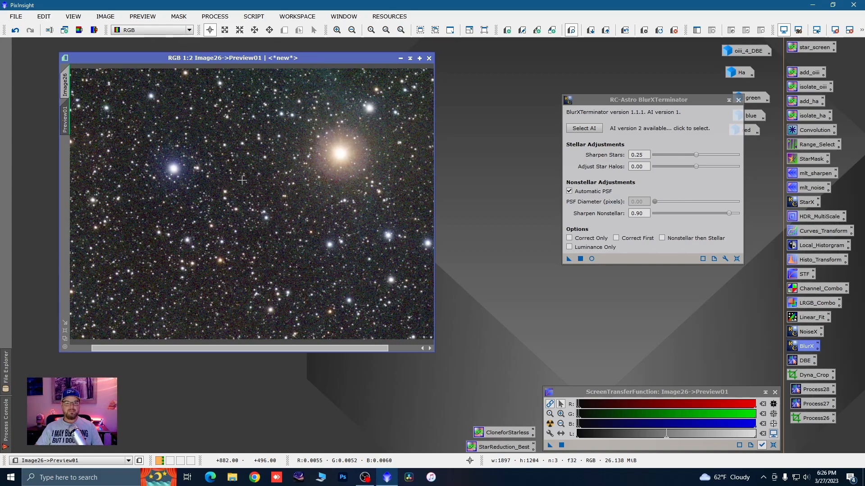
key("ctrl+z")
key("ctrl+y")
key("ctrl+z")
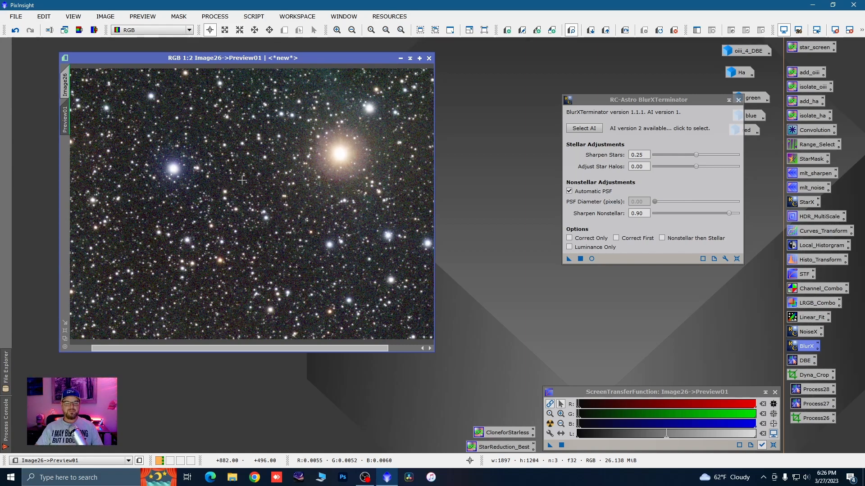
key("ctrl+y")
key("ctrl+z")
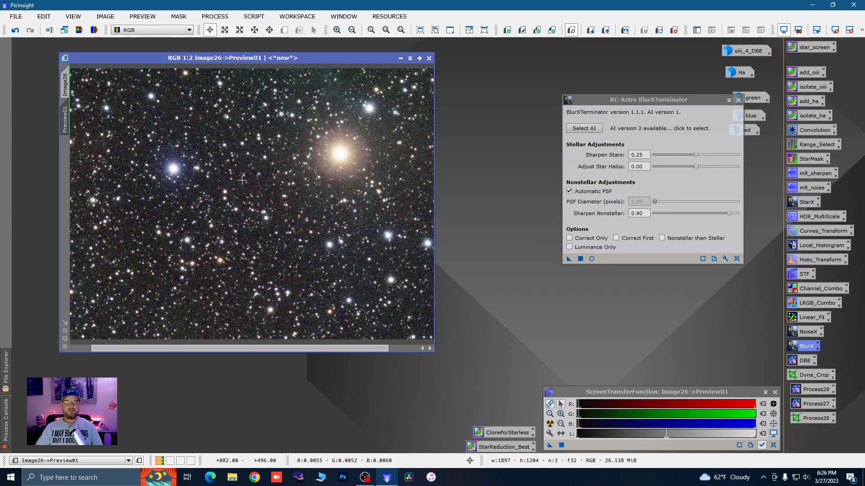
key("ctrl+y")
key("ctrl+z")
key("ctrl+y")
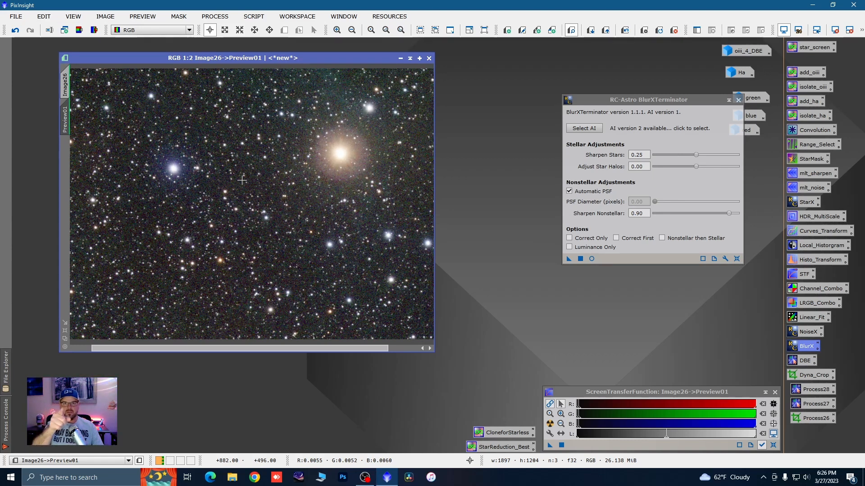
key("ctrl+z")
key("ctrl+y")
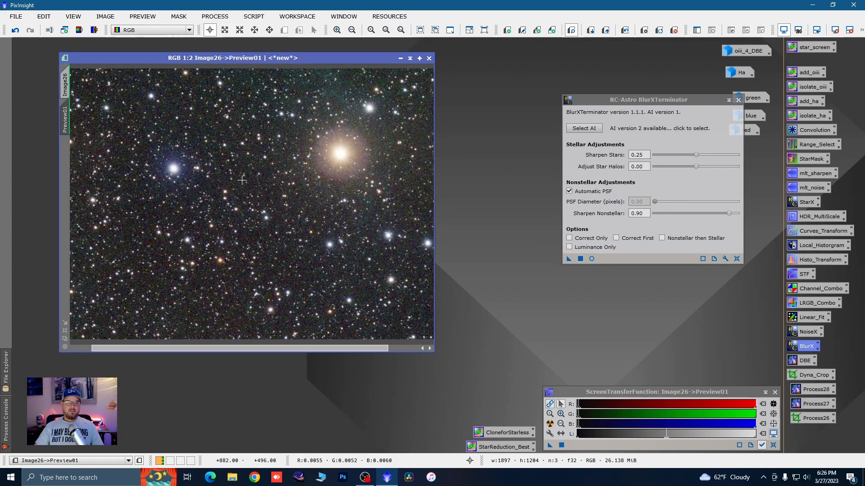
- Return to the full RGB image and apply BlurXTerminator to it with the settings tested on the preview
left_click(66, 84)
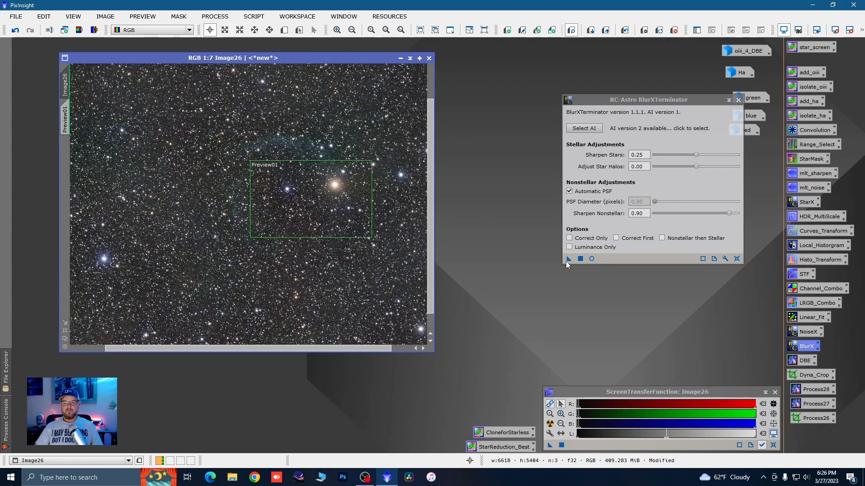
scroll(340, 216, "down", 1)
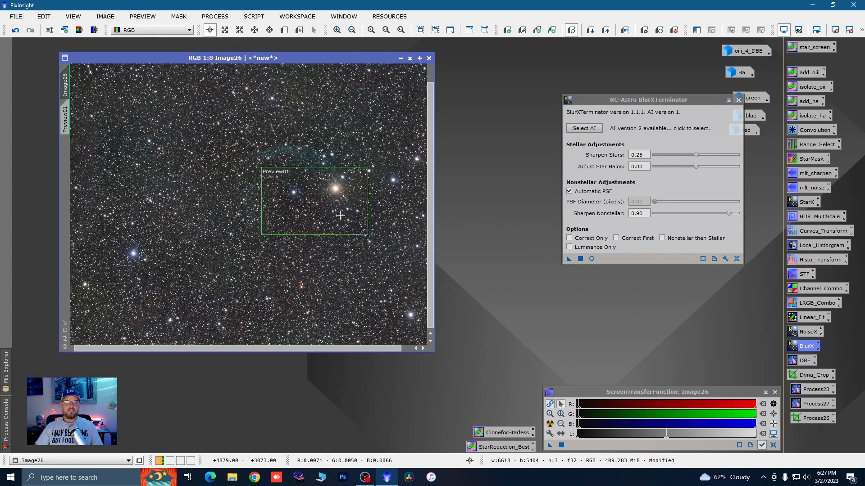
scroll(340, 215, "down", 1)
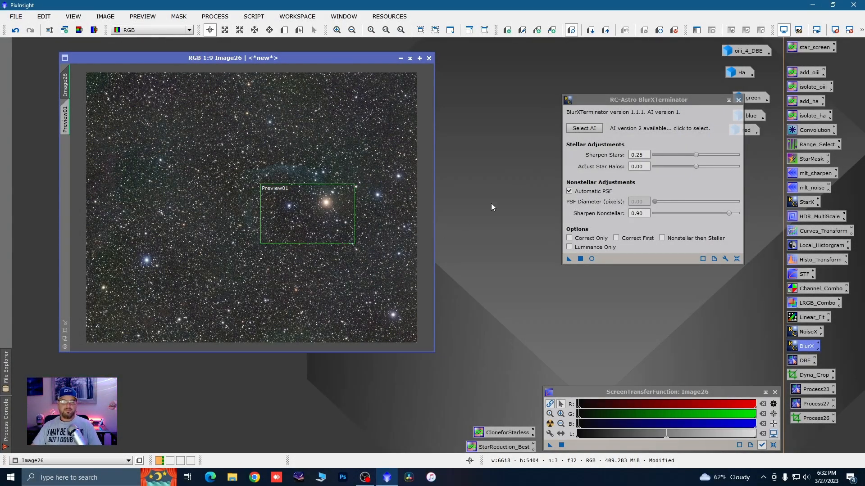
- Switch to the preview around the bright stars and test NoiseXTerminator on it with Denoise 0.63 and Detail 0.20
left_click(738, 100)
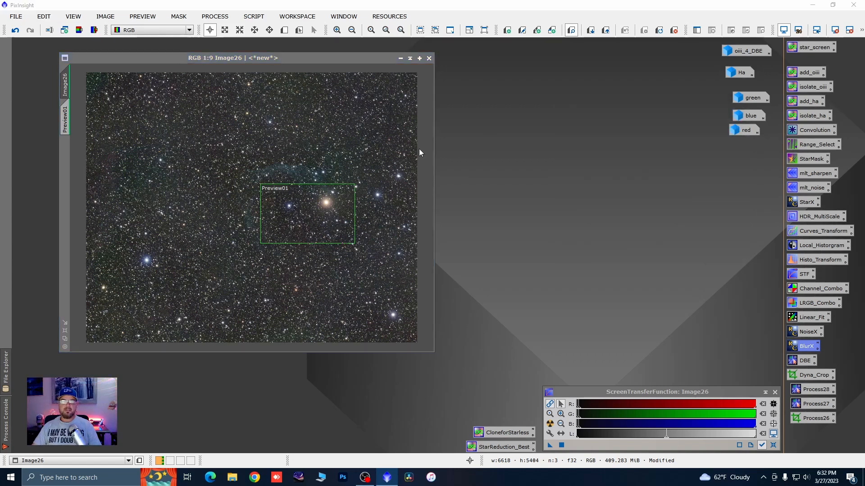
left_click(66, 121)
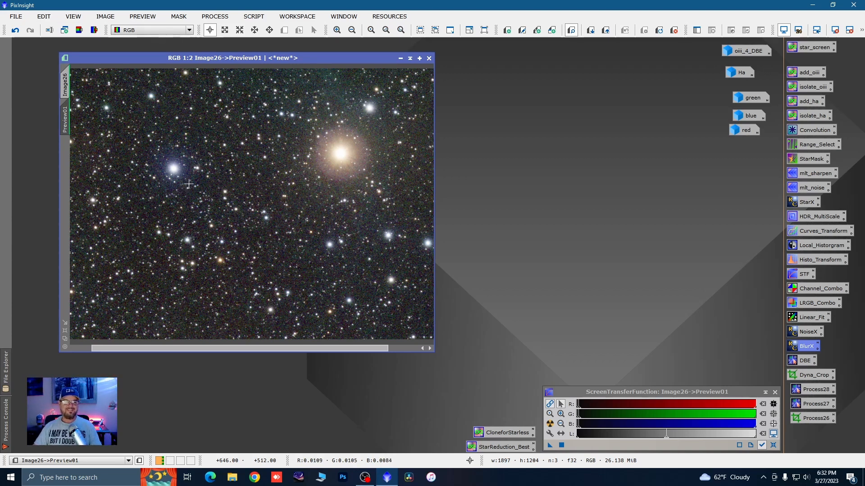
scroll(333, 217, "down", 1)
scroll(257, 205, "up", 1)
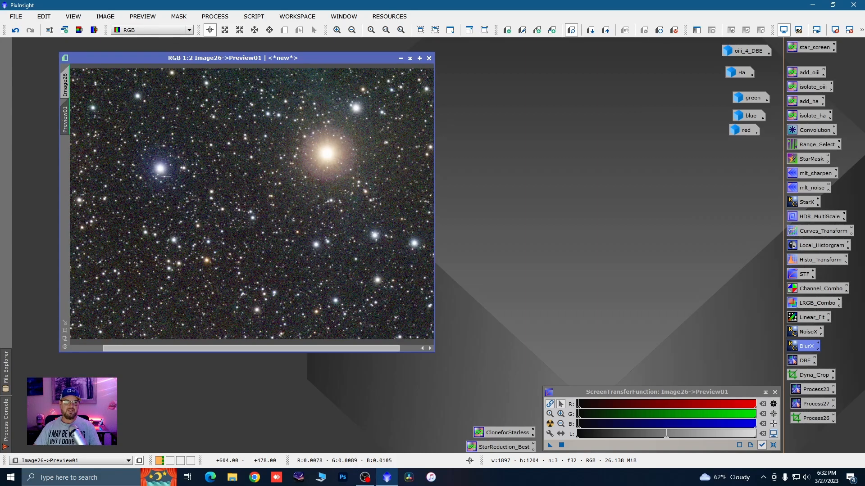
scroll(297, 216, "down", 1)
scroll(297, 216, "up", 1)
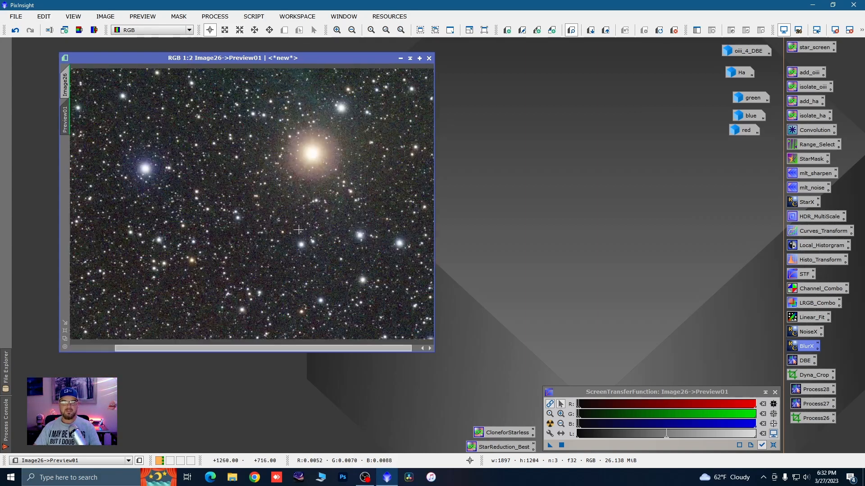
double_click(799, 333)
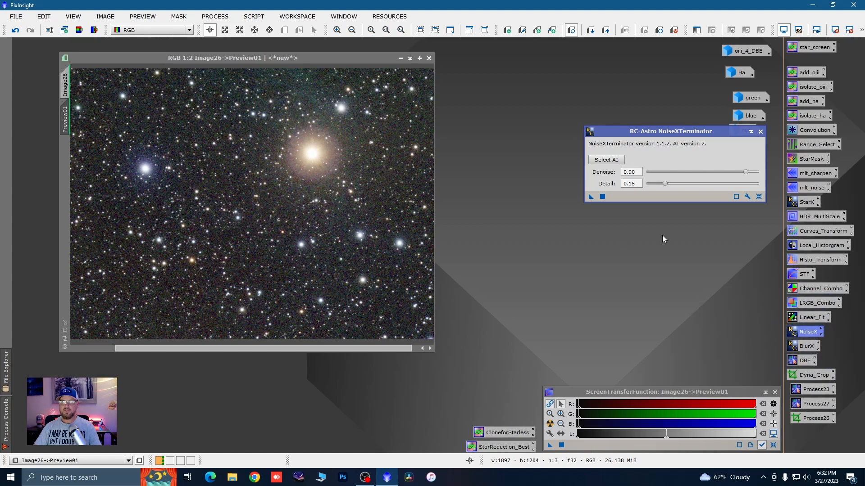
left_click_drag(745, 173, 671, 182)
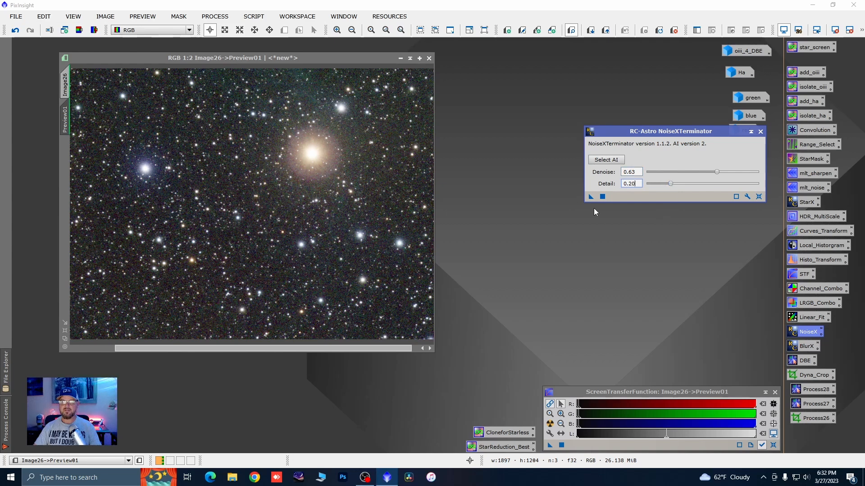
left_click_drag(590, 196, 410, 228)
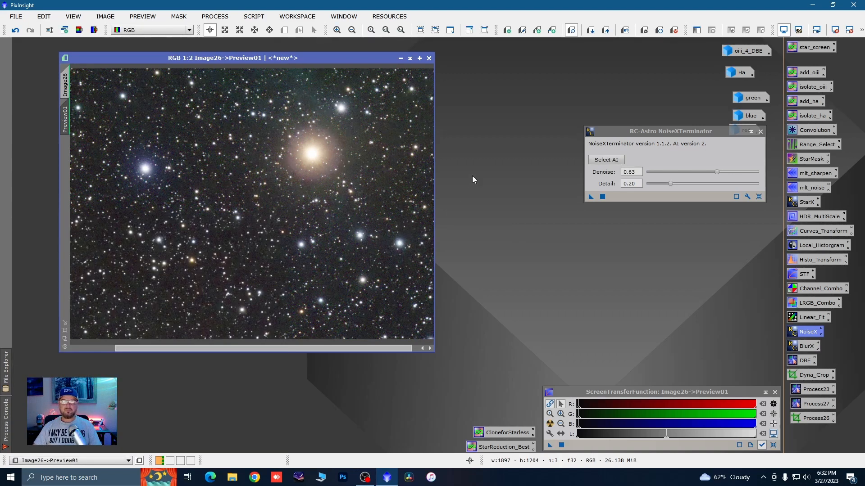
left_click(760, 131)
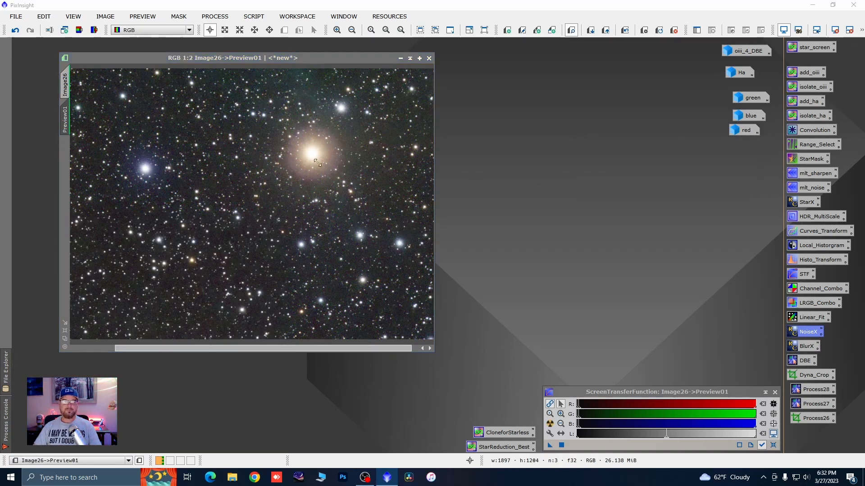
scroll(319, 172, "down", 3)
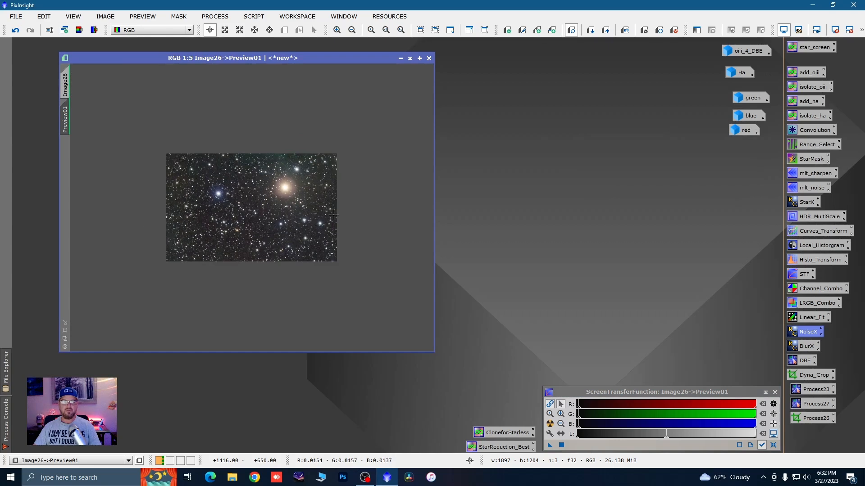
scroll(318, 173, "up", 2)
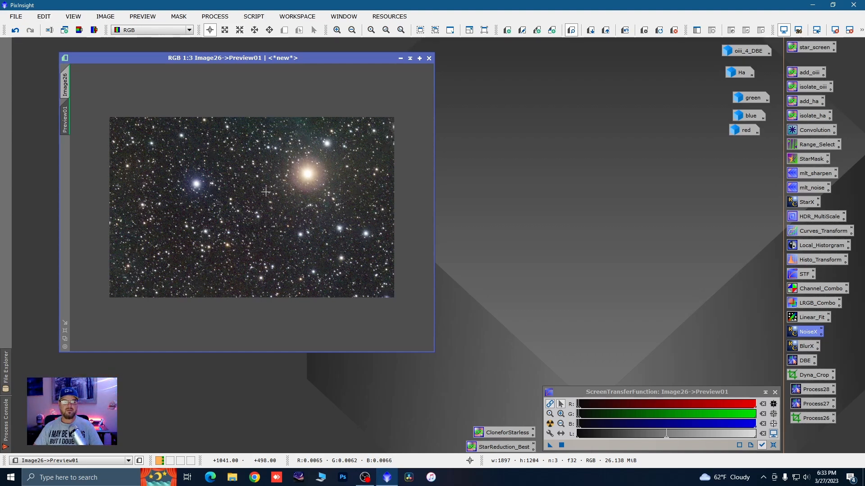
- Return to the full RGB image and apply NoiseXTerminator to it with Denoise 0.64 and Detail 0.20
left_click(65, 85)
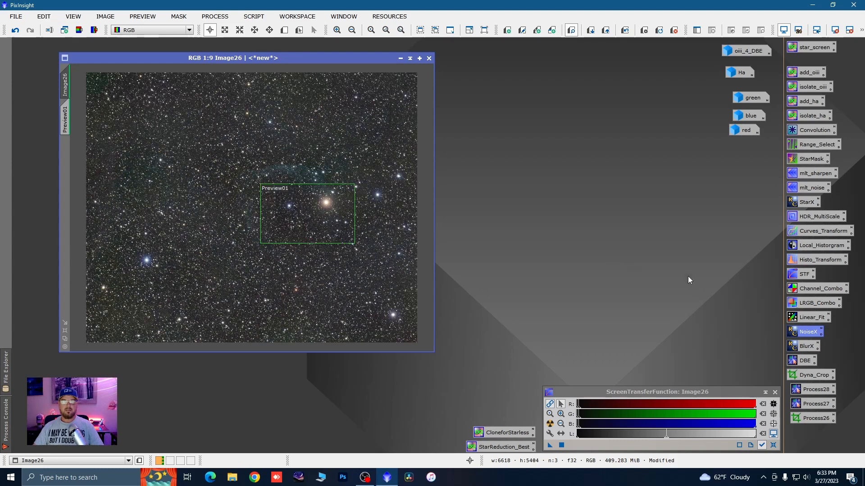
double_click(805, 348)
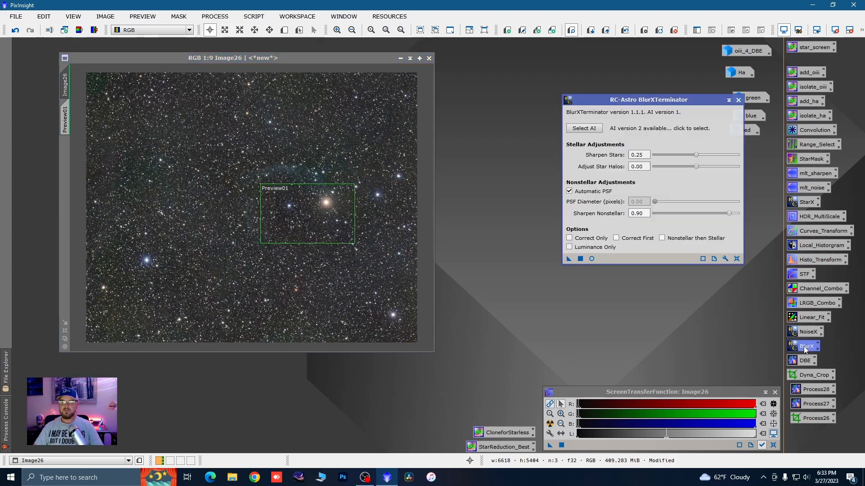
left_click(738, 101)
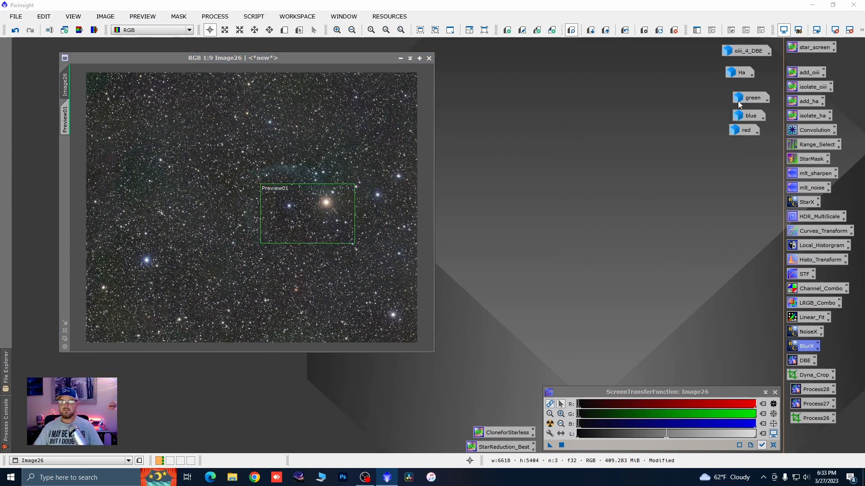
double_click(810, 332)
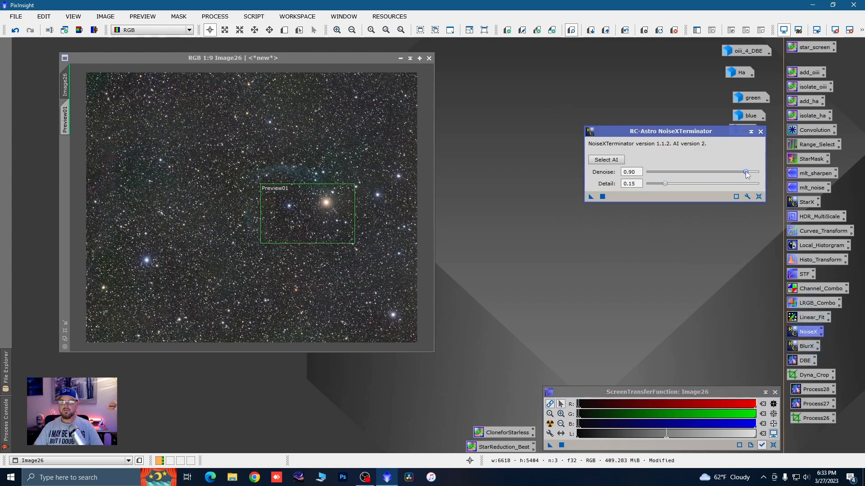
left_click_drag(746, 172, 729, 172)
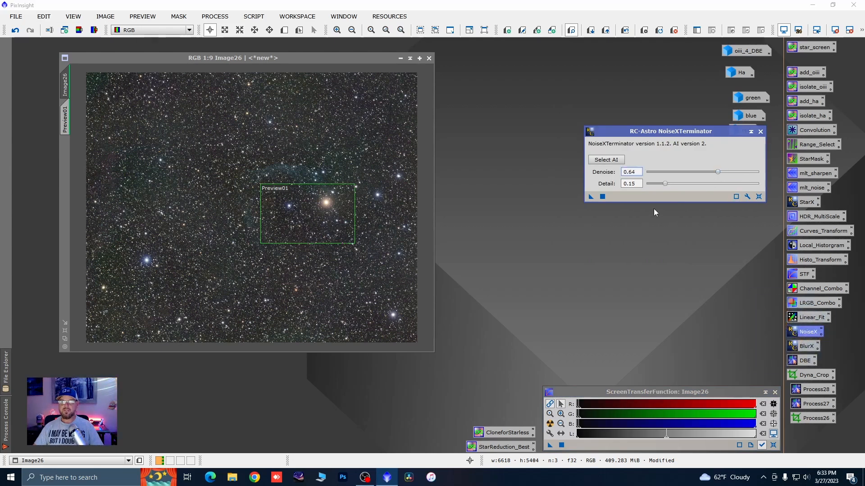
left_click_drag(665, 186, 668, 186)
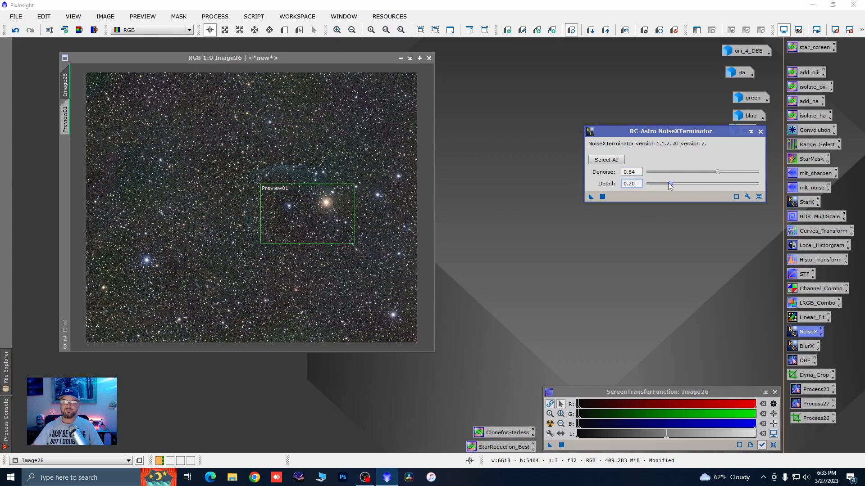
left_click_drag(591, 196, 389, 215)
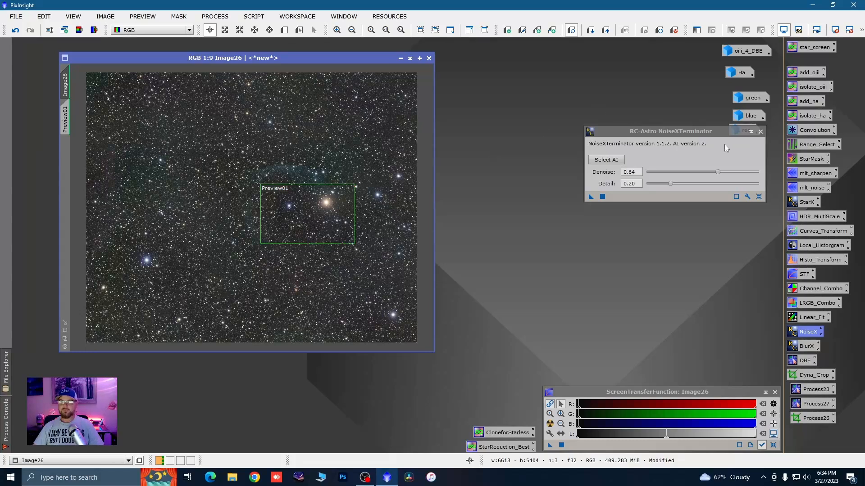
left_click(761, 132)
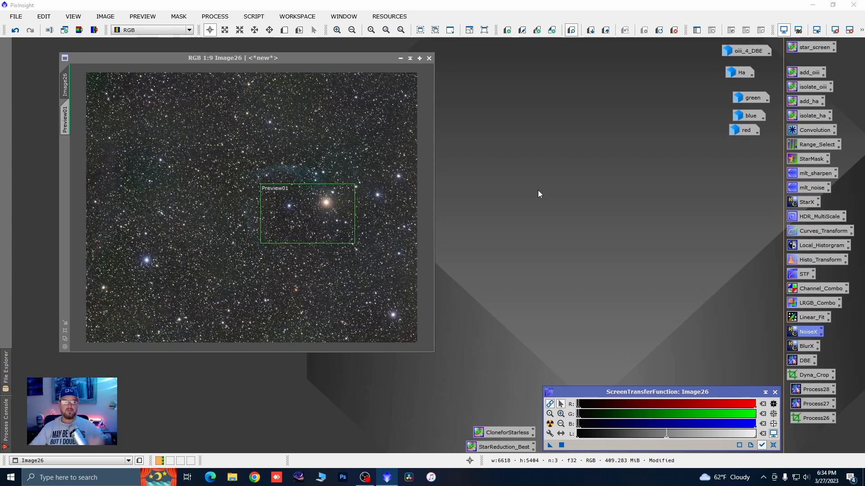
- Save the project as HA RGB Pix Project.xosm, overwriting the existing file
left_click(16, 16)
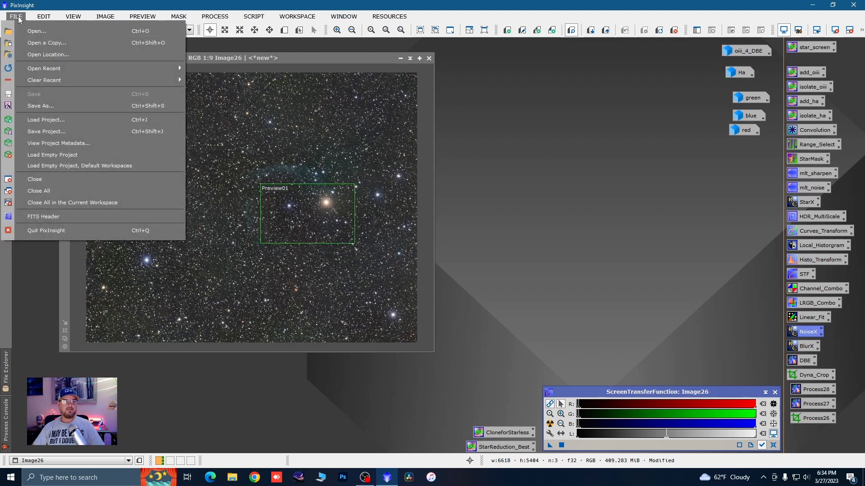
left_click(46, 132)
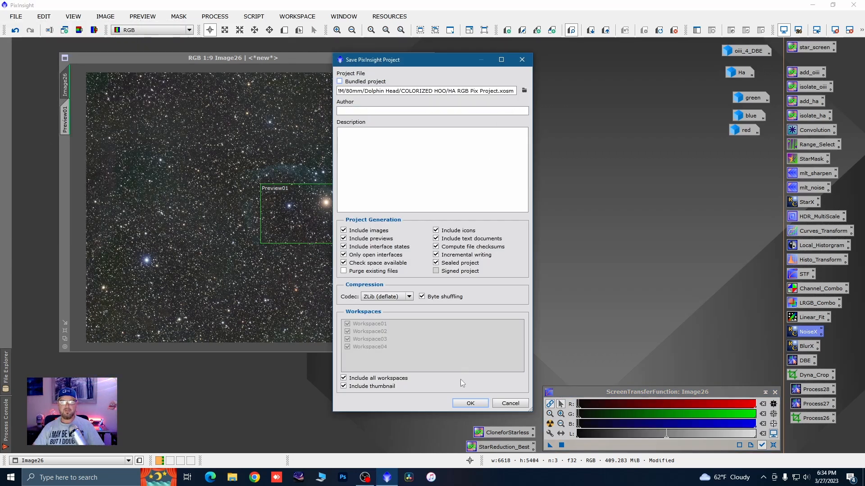
left_click(470, 403)
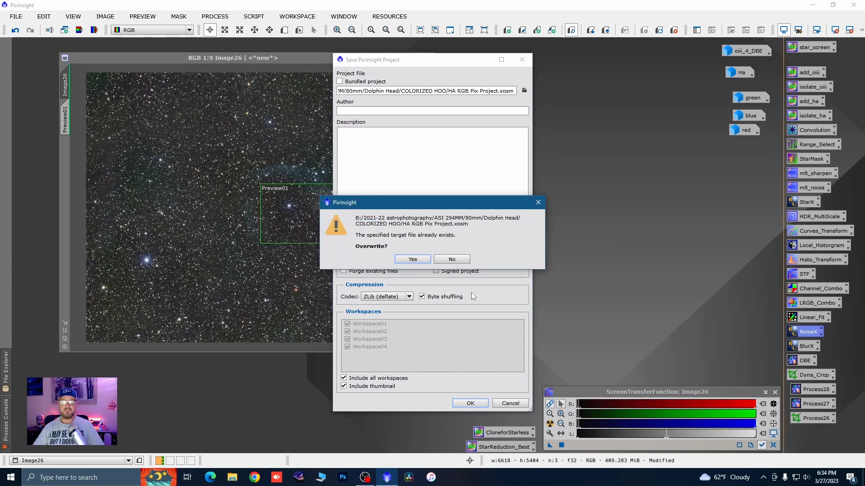
left_click(413, 260)
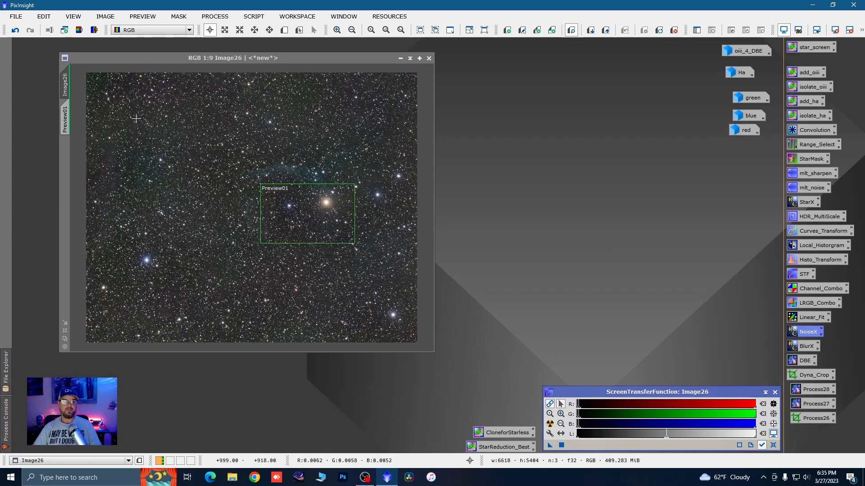
- Remove the screen stretch from the full RGB image, and apply a fresh automatic screen stretch to it
mouse_move(72, 118)
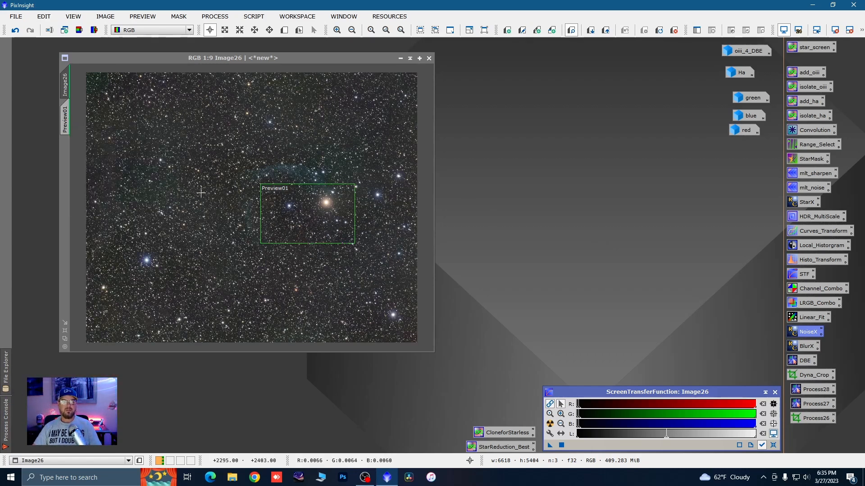
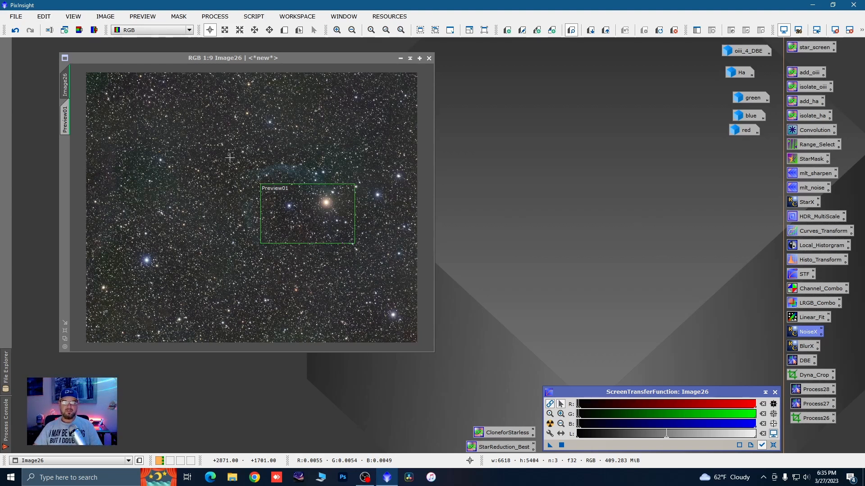
key("ctrl+F12")
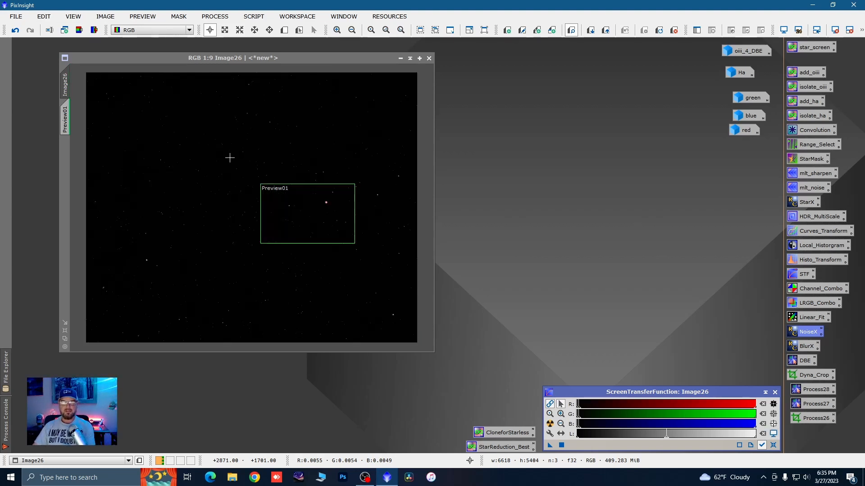
left_click(552, 424)
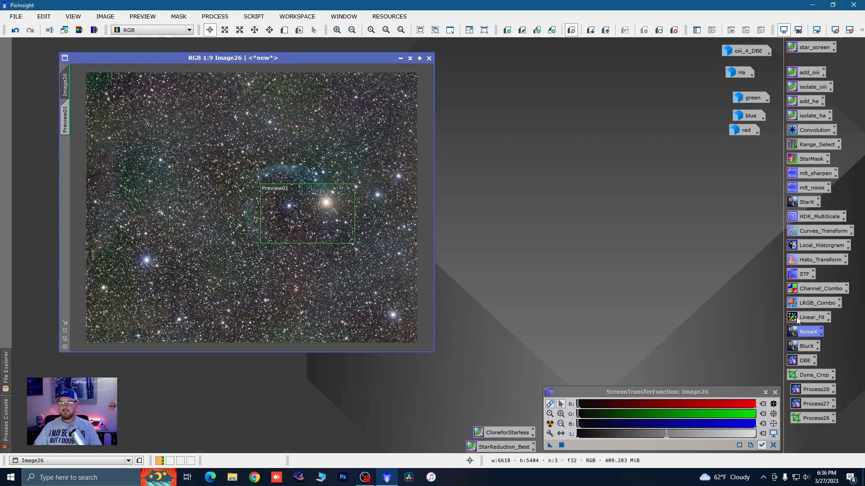
- Apply StarXTerminator to the full RGB image with Generate Star Image and Unscreen Stars enabled
double_click(798, 206)
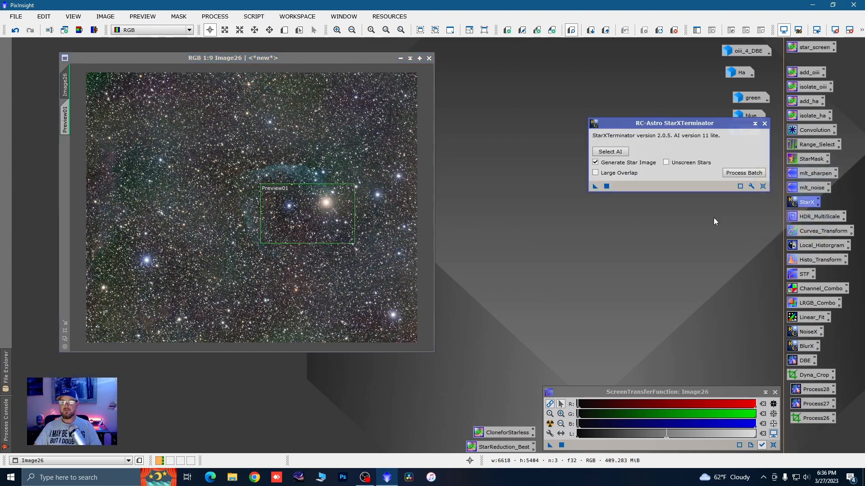
left_click(666, 163)
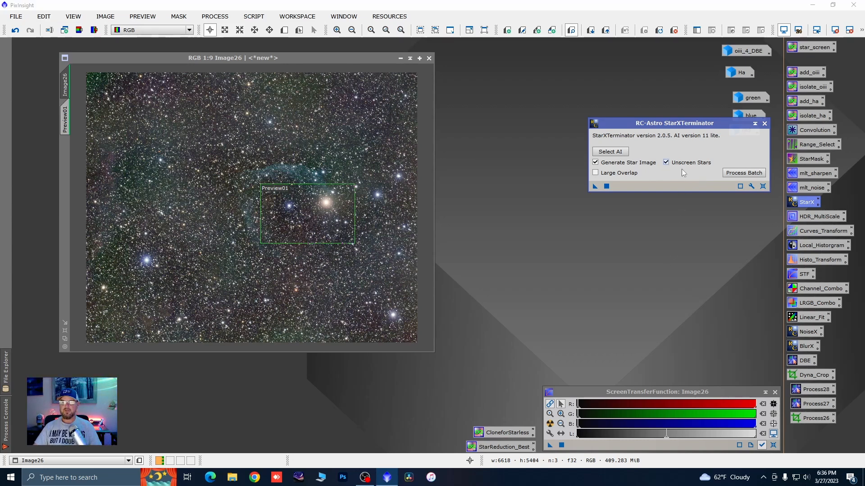
mouse_move(685, 165)
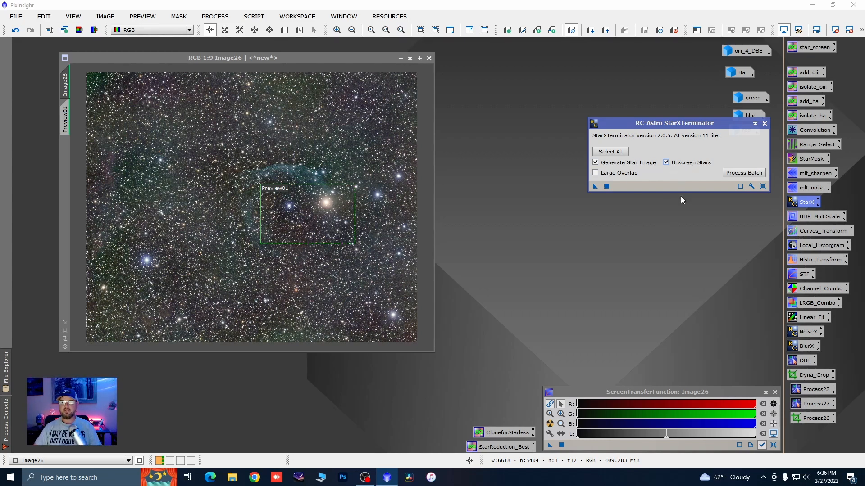
left_click_drag(594, 186, 358, 292)
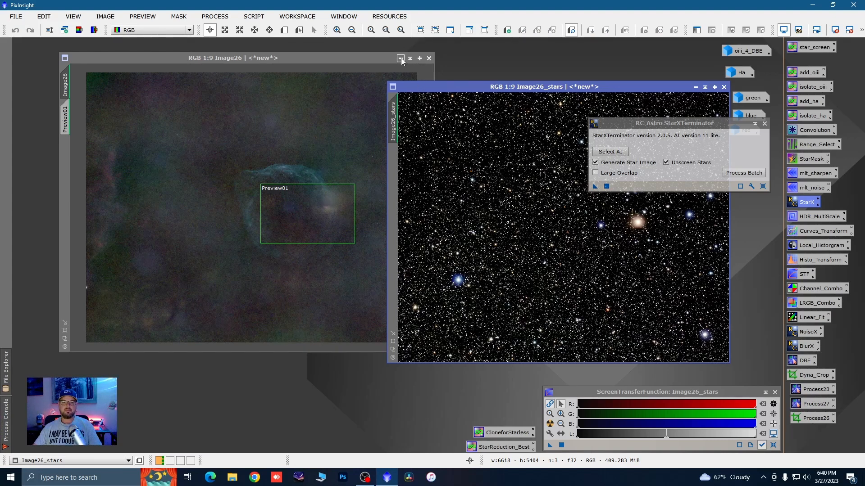
- Minimize the starless RGB image, remove the screen stretch from the star image, and close StarXTerminator
left_click(400, 58)
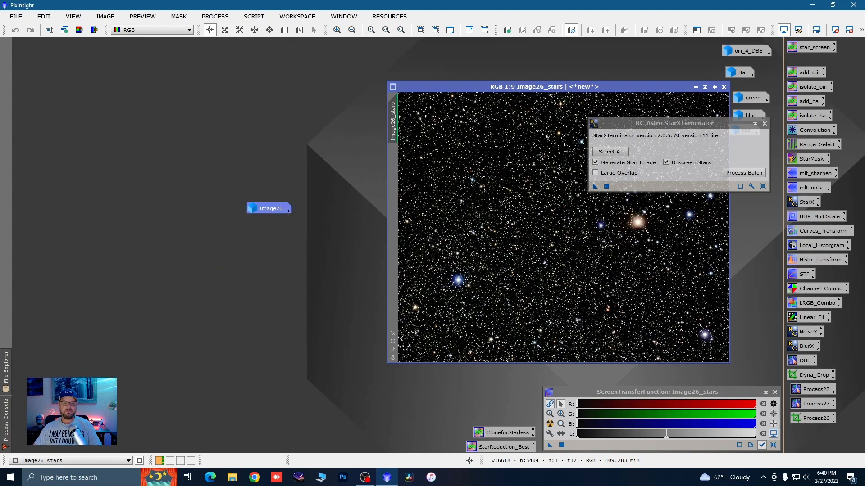
left_click_drag(635, 86, 370, 80)
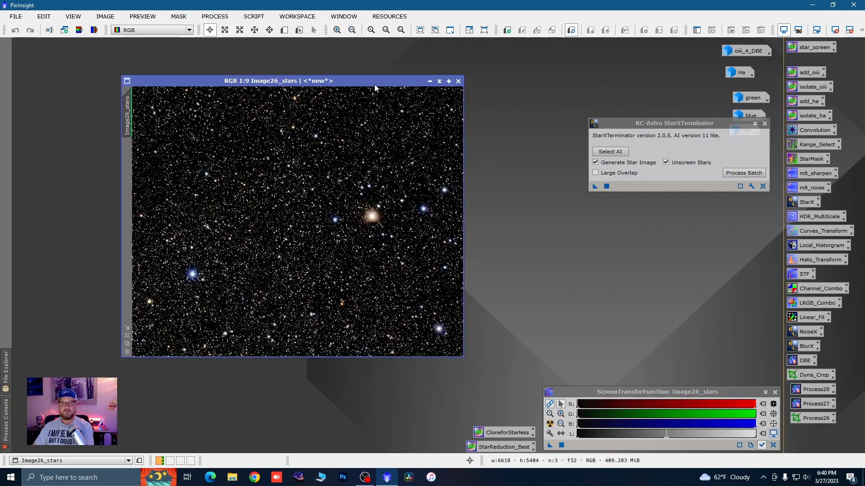
key("ctrl+F12")
left_click_drag(404, 83, 351, 67)
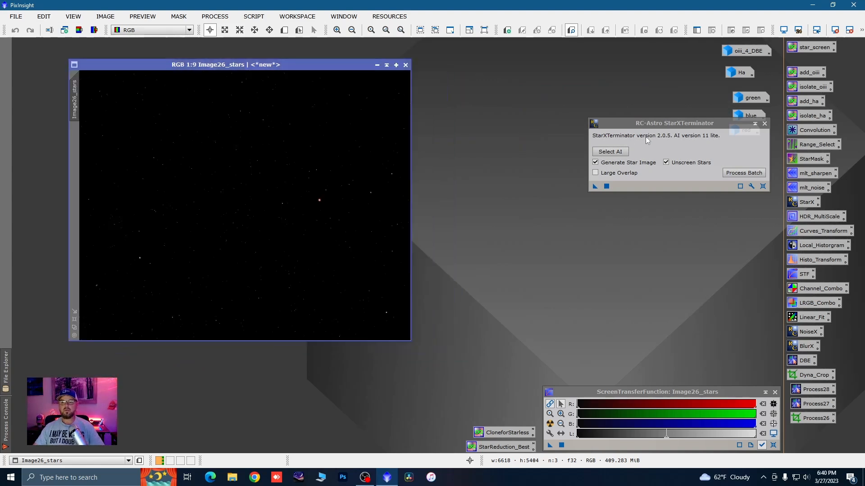
left_click(763, 124)
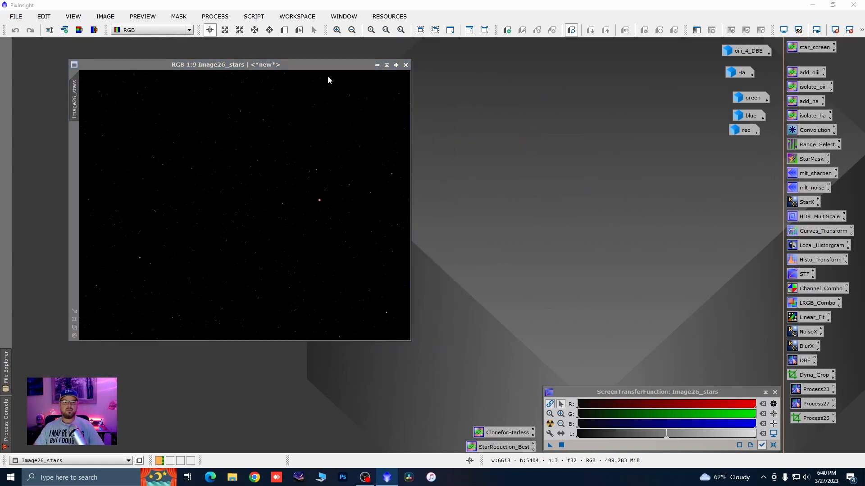
left_click_drag(315, 65, 290, 62)
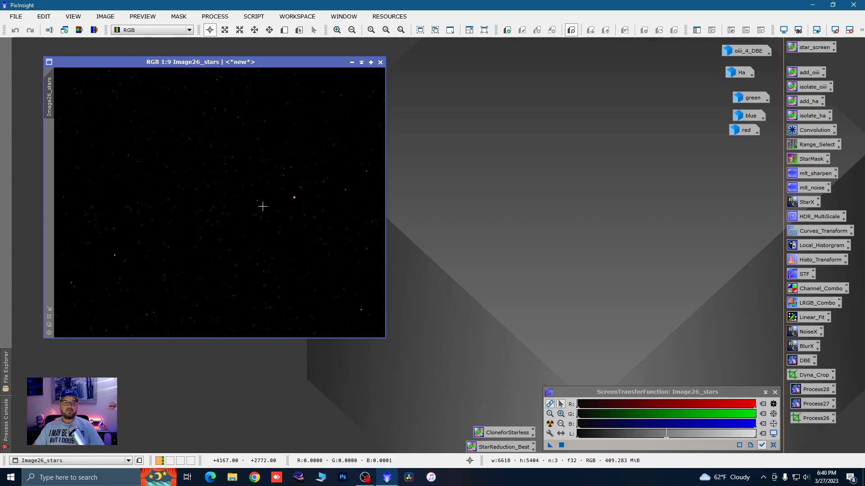
- Stretch the star image Image26_stars using HistogramTransformation with real-time preview and midtones at about 0.195, and reset the settings
scroll(262, 216, "up", 6)
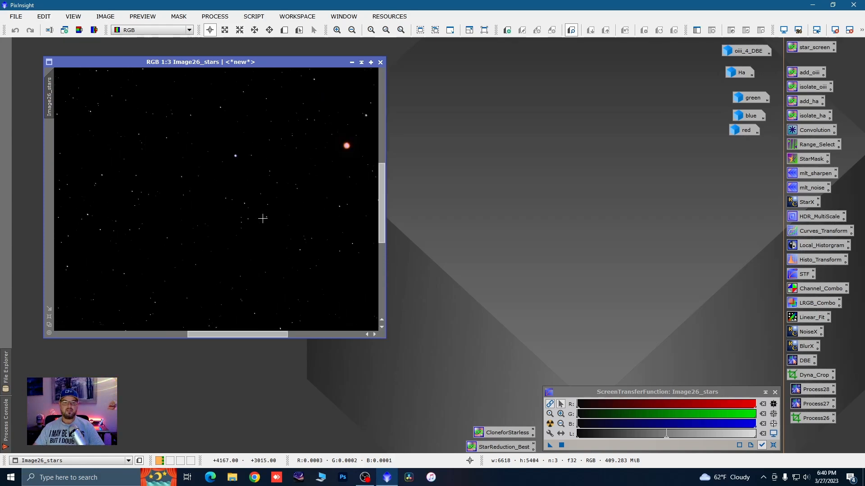
scroll(262, 218, "down", 6)
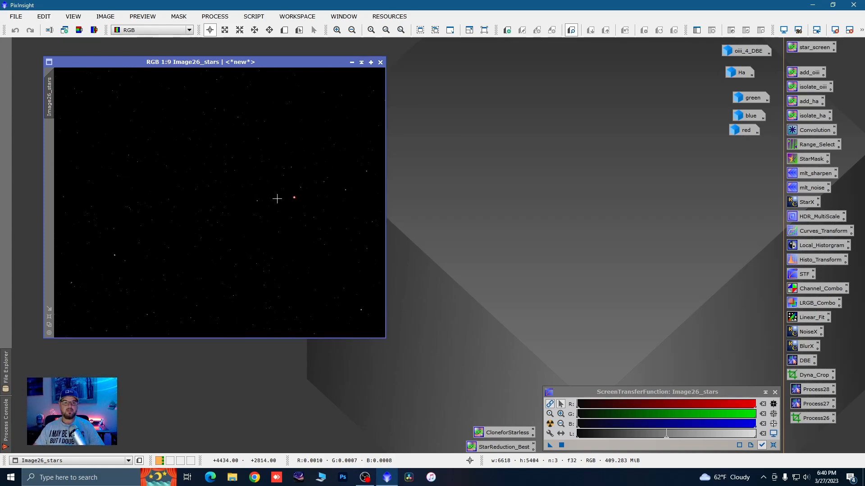
double_click(804, 262)
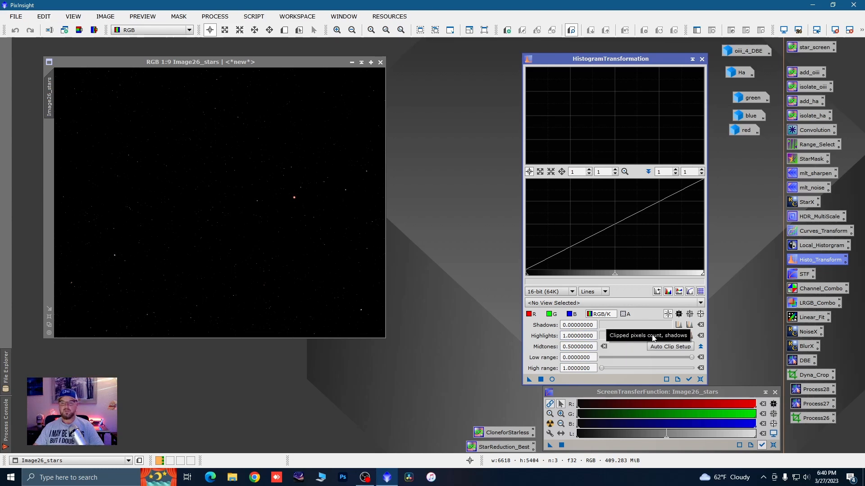
left_click(700, 305)
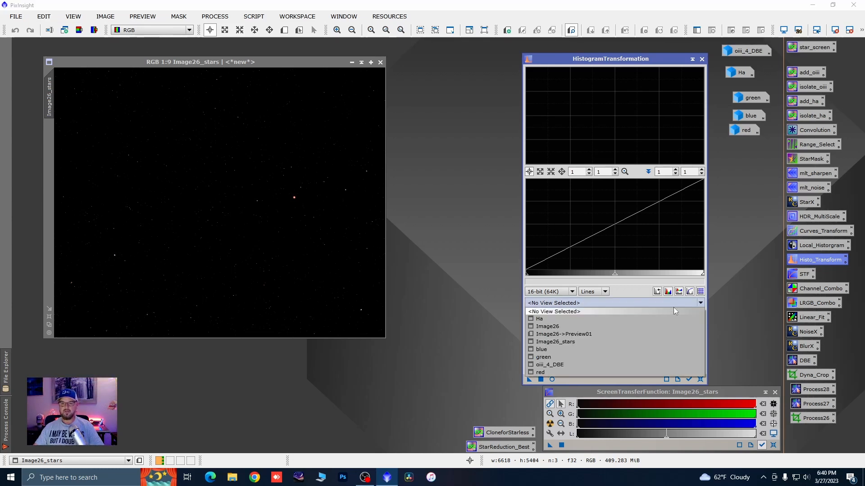
left_click(564, 343)
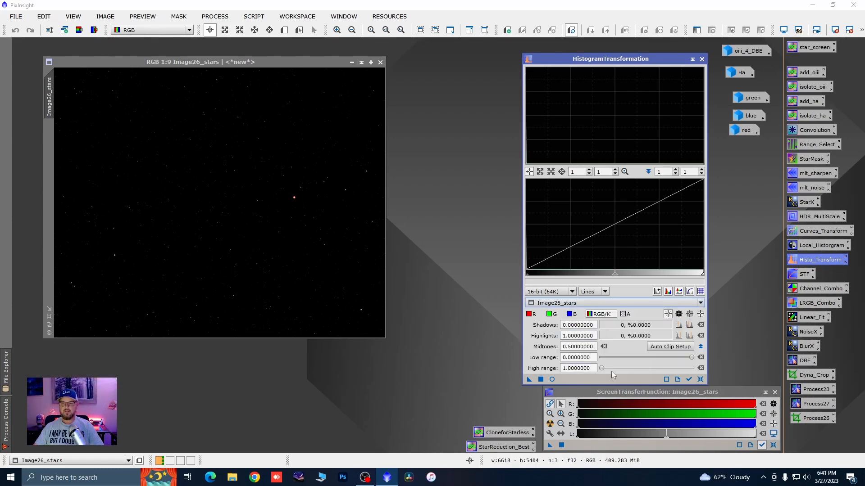
left_click(552, 380)
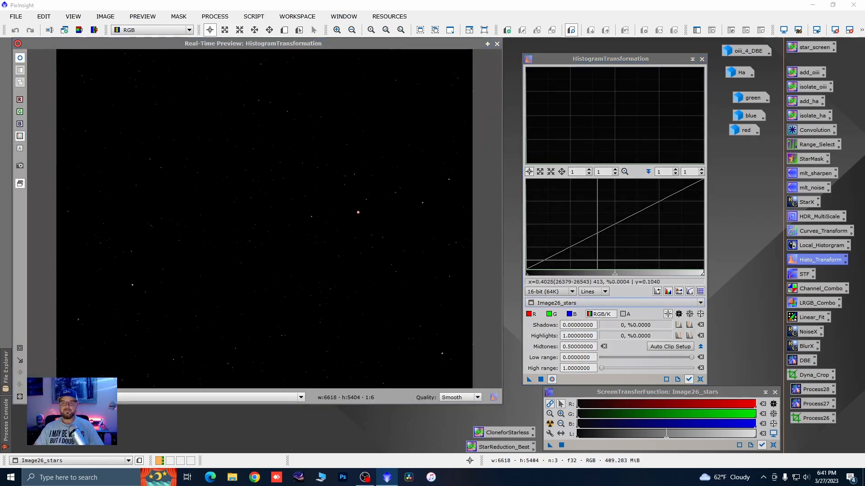
left_click_drag(615, 273, 560, 274)
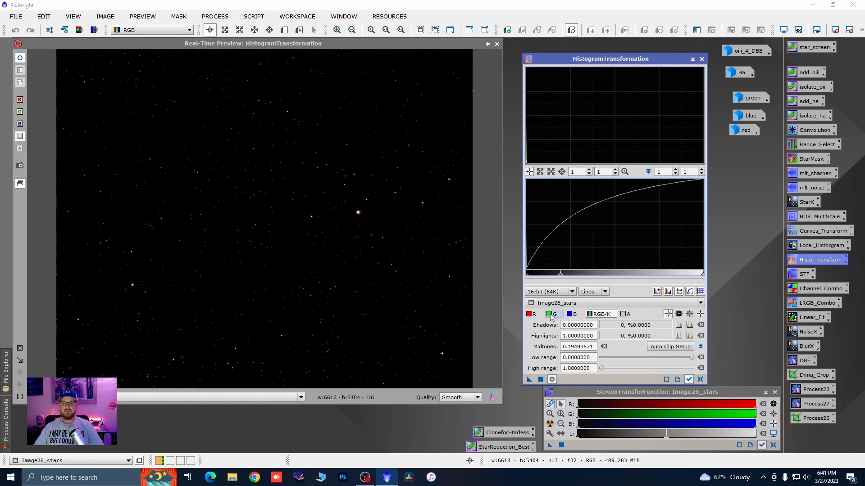
left_click(540, 380)
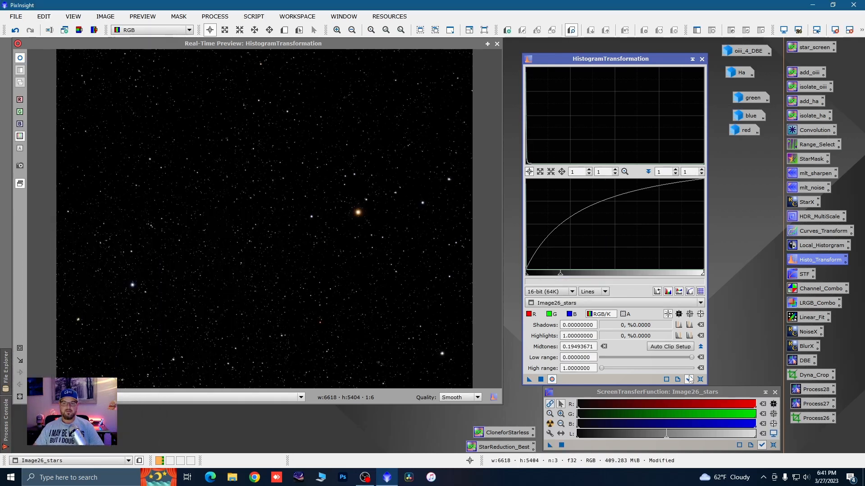
left_click(688, 379)
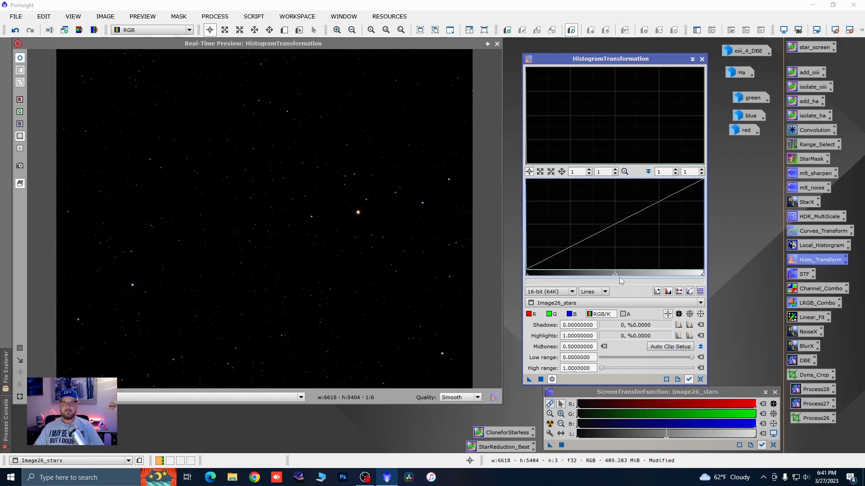
- Apply a second histogram stretch to the star image with midtones at about 0.218, and close HistogramTransformation after resetting it
left_click_drag(614, 274, 564, 273)
left_click(541, 380)
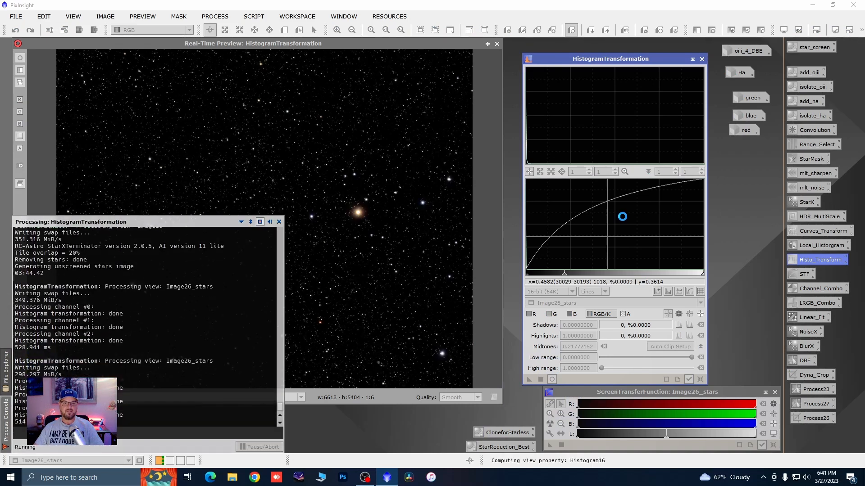
left_click(700, 380)
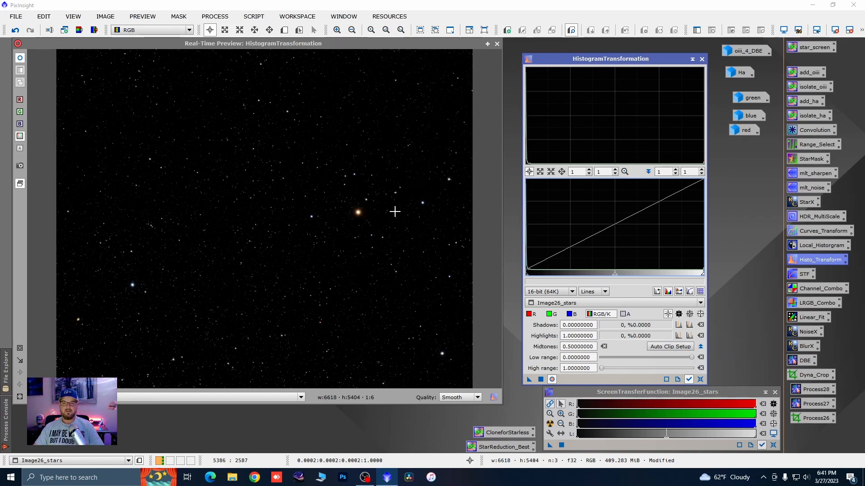
left_click(701, 59)
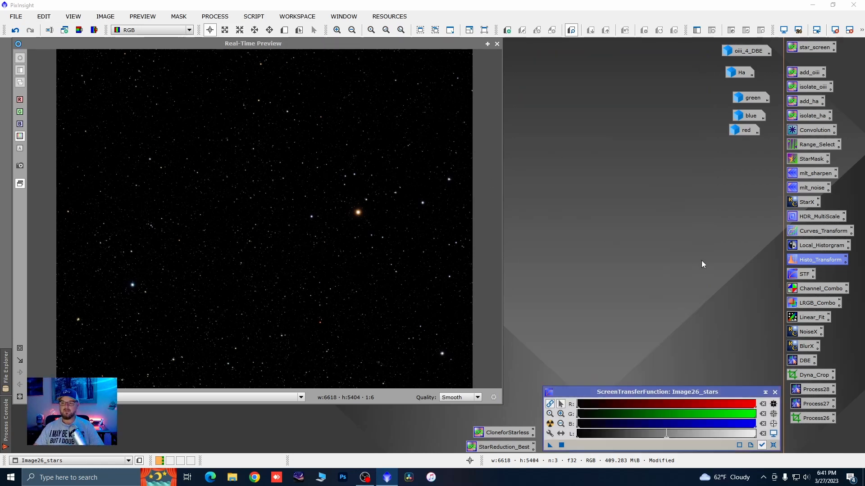
- Set up CurvesTransformation with a real-time preview of the star image, raising the c curve's midpoint to about 0.541 at input 0.494
double_click(807, 233)
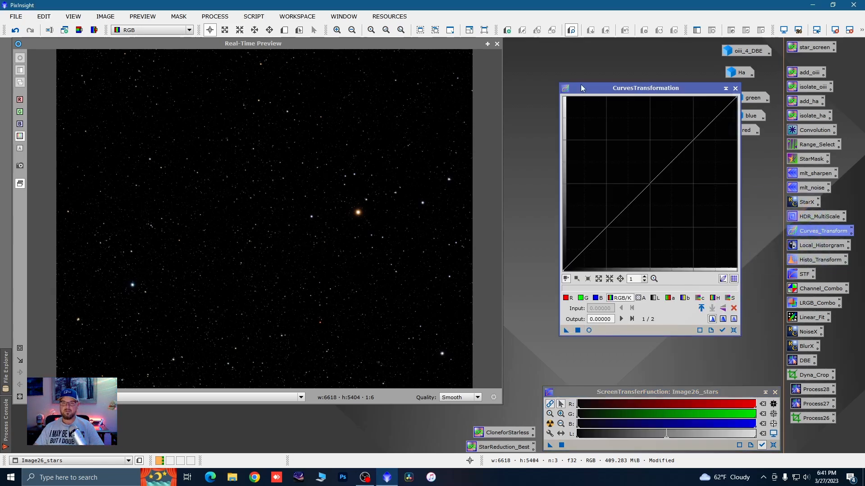
left_click(498, 44)
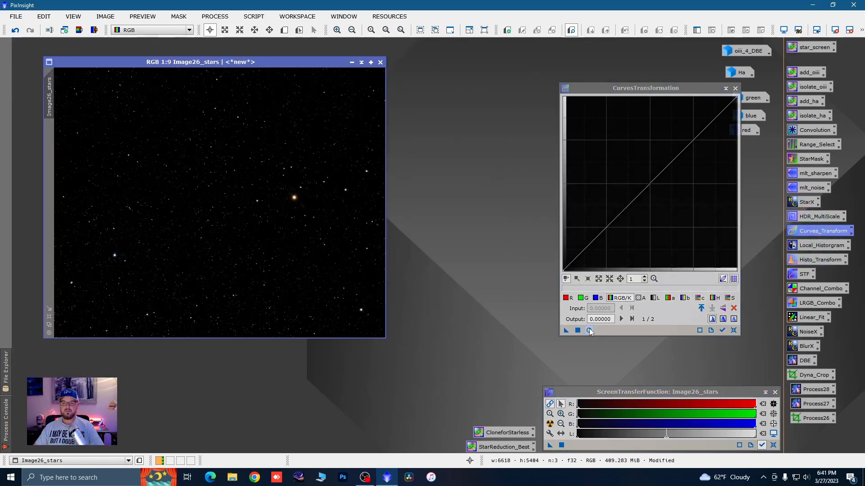
left_click(589, 331)
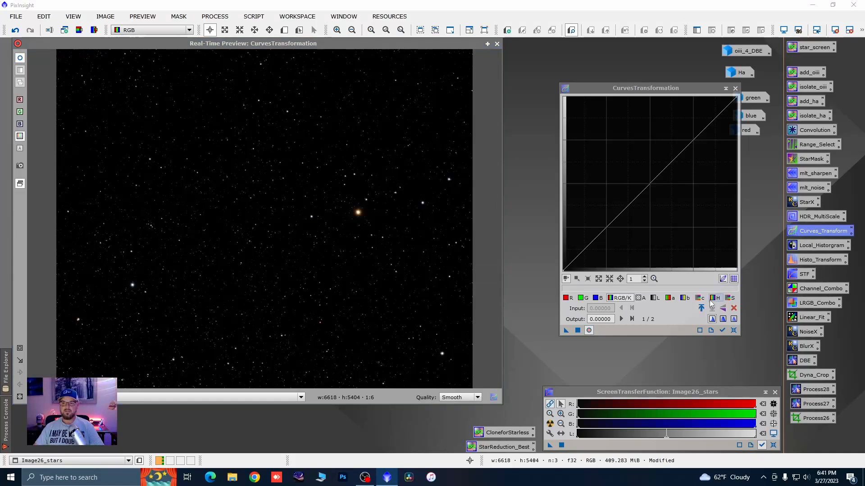
left_click(700, 297)
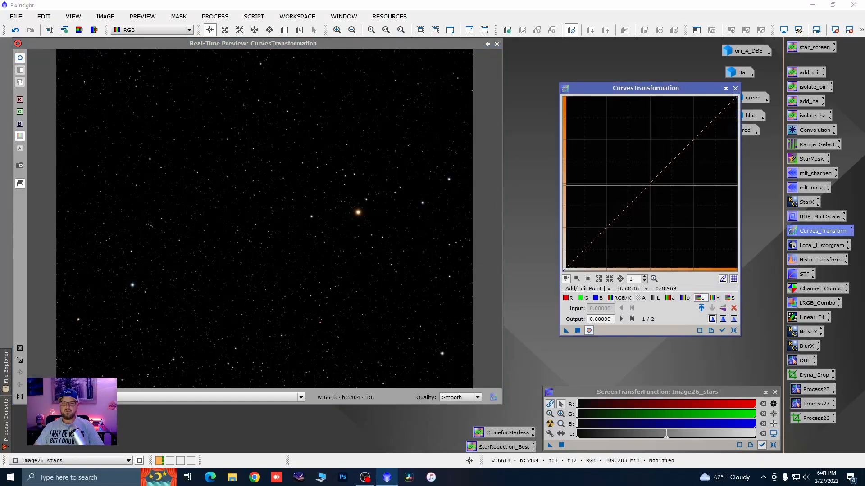
left_click_drag(651, 182, 649, 176)
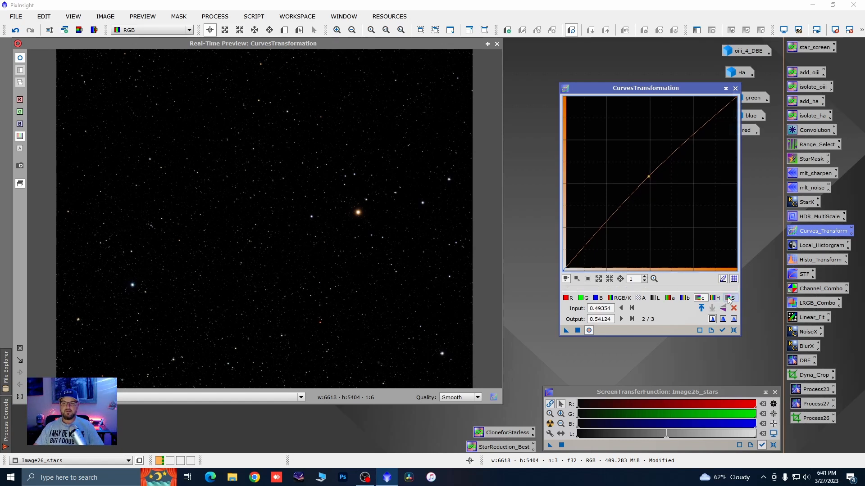
- Raise the saturation curve's midpoint to about 0.521 at input 0.491, apply the curves to the star image, and close CurvesTransformation and the preview
left_click(729, 298)
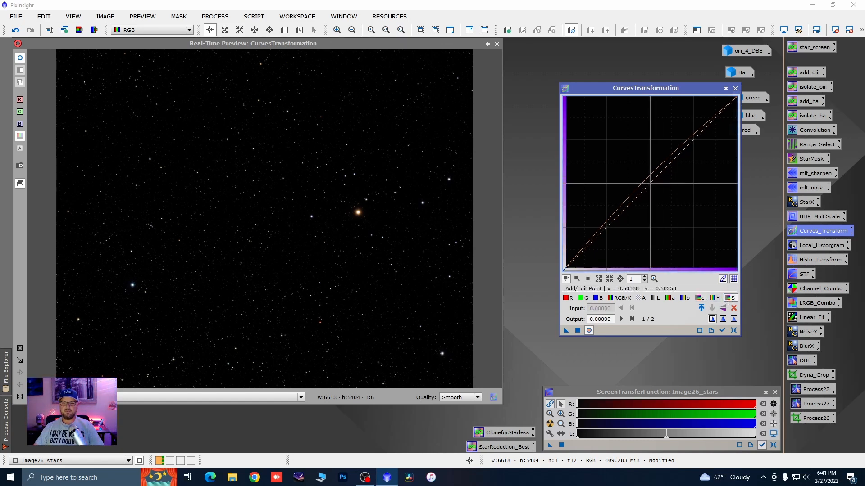
left_click_drag(649, 183, 648, 180)
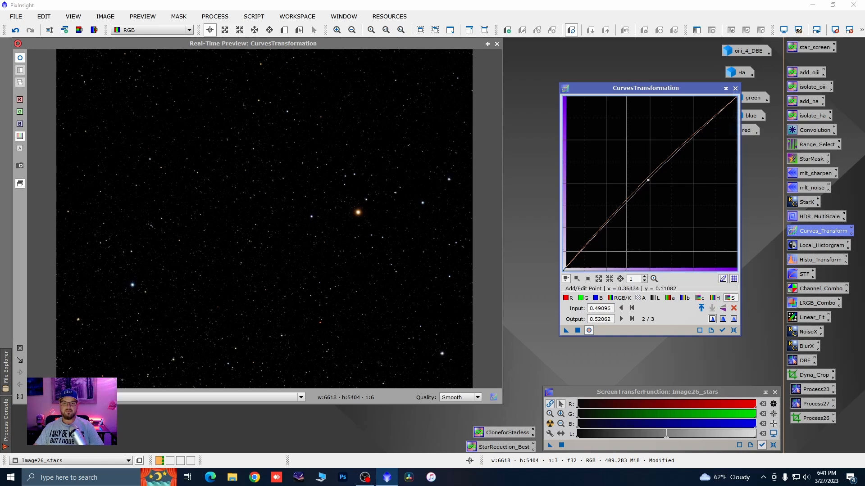
left_click(578, 331)
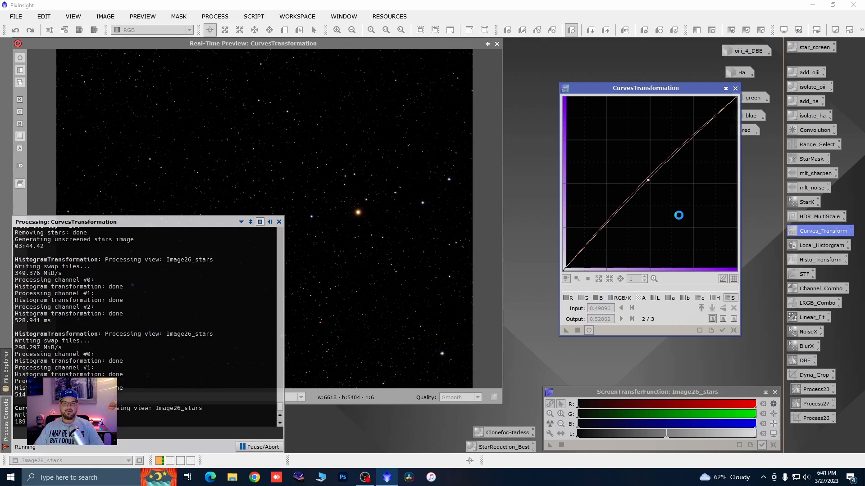
left_click(734, 330)
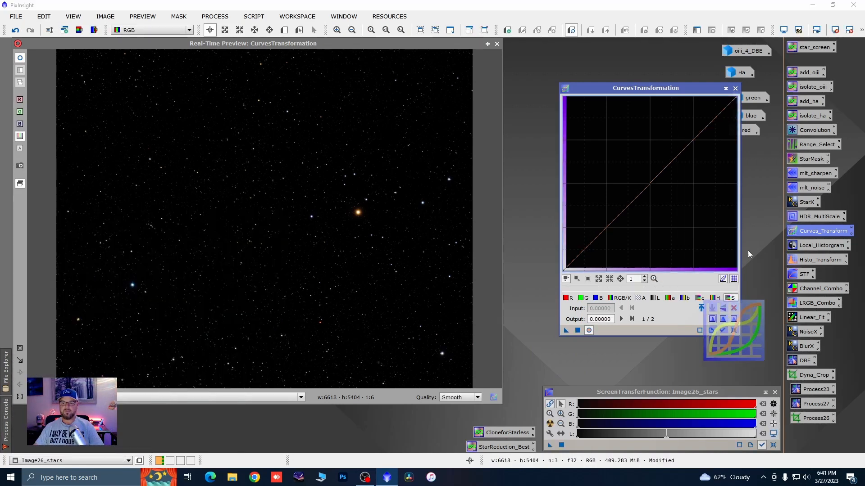
left_click(735, 89)
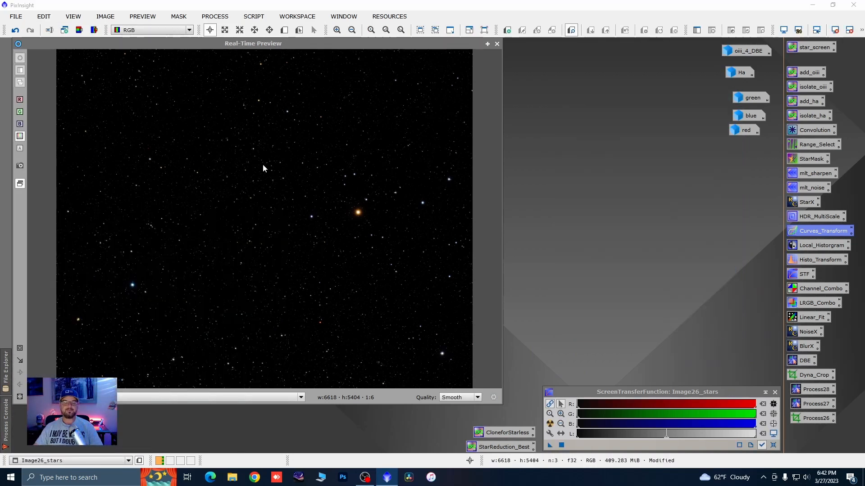
left_click(496, 43)
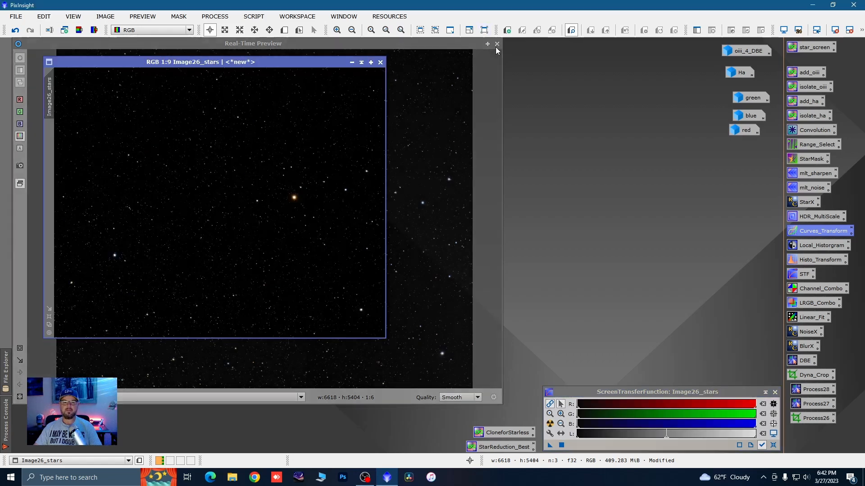
- Examine the star colors and shapes up close across several areas of the stretched star image
scroll(228, 174, "up", 4)
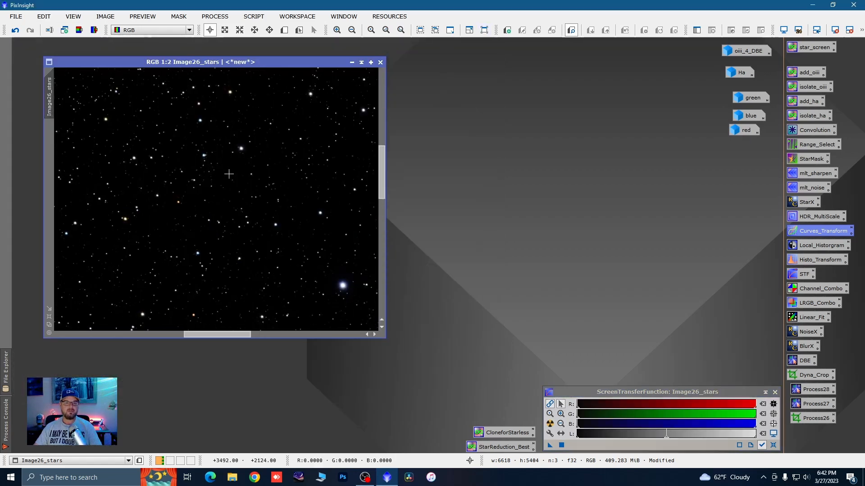
key("space")
left_click_drag(195, 186, 318, 222)
scroll(255, 174, "up", 1)
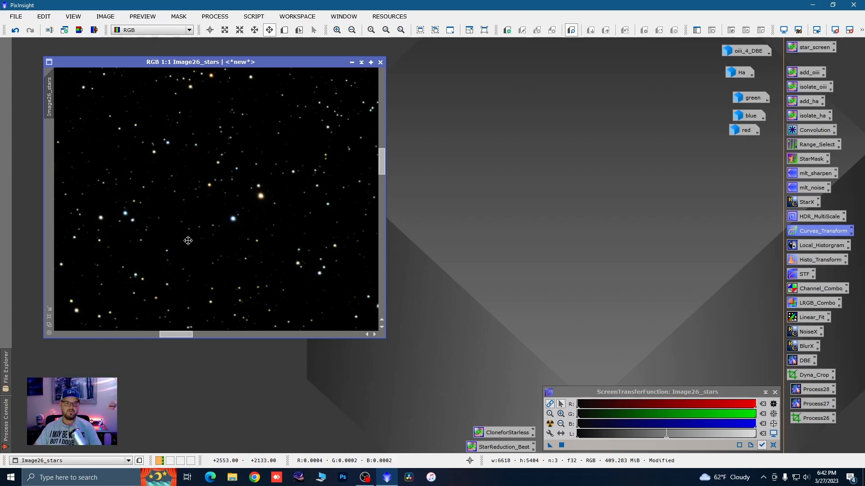
left_click_drag(197, 139, 336, 205)
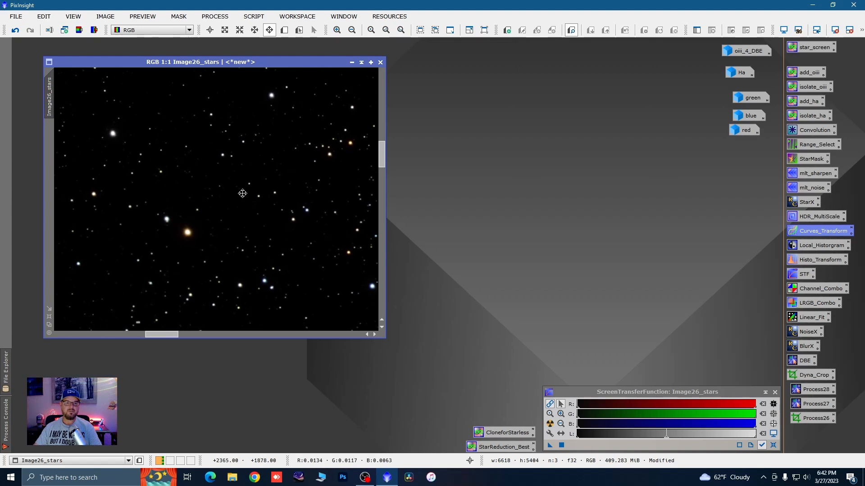
left_click_drag(176, 179, 267, 211)
scroll(276, 246, "up", 1)
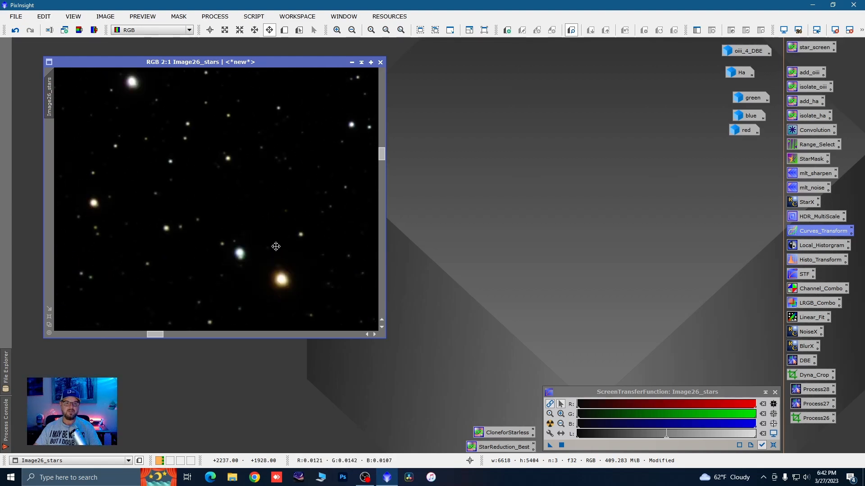
scroll(295, 236, "down", 1)
left_click_drag(316, 230, 139, 185)
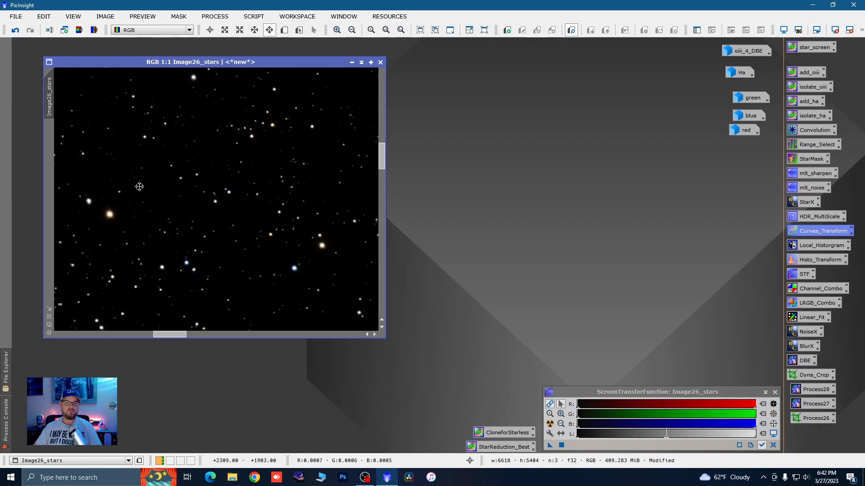
left_click_drag(296, 249, 287, 156)
left_click_drag(312, 239, 290, 194)
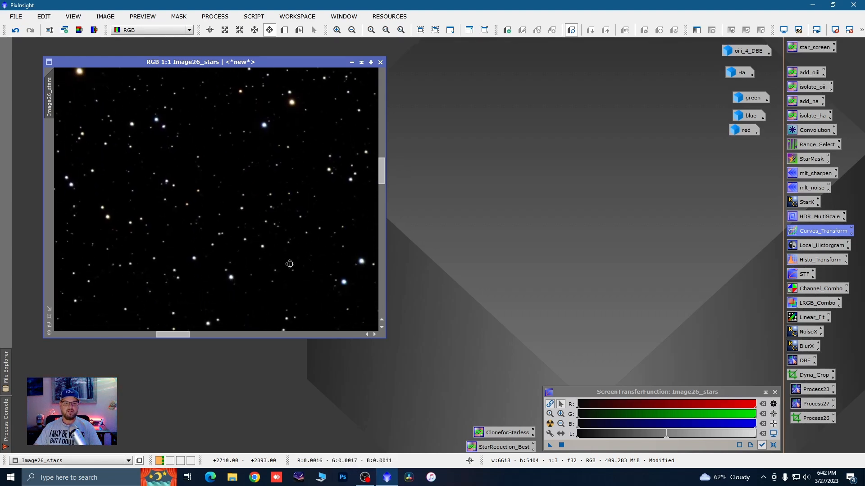
left_click_drag(290, 261, 264, 187)
mouse_move(293, 244)
left_mouse_down()
mouse_move(293, 220)
mouse_move(314, 204)
left_mouse_up()
key("alt+r")
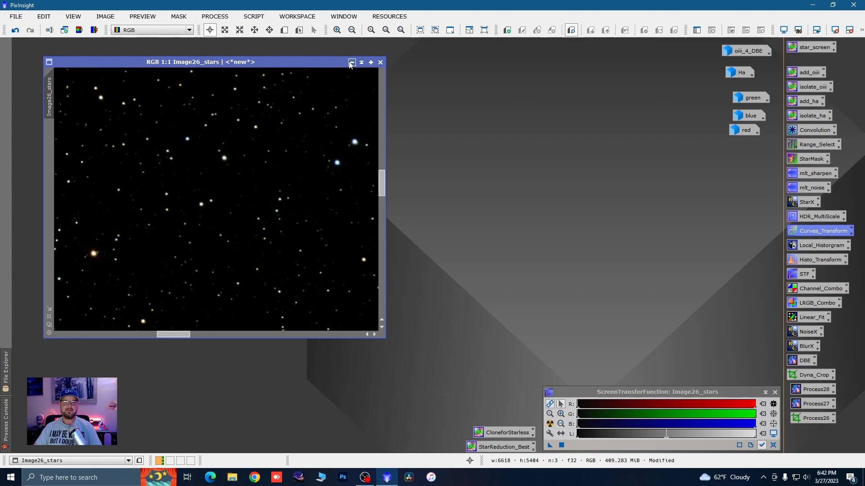
- Rename the star image as stars, minimize it, and place its icon beside the CloneforStarless and StarReduction_Best icons
double_click(50, 99)
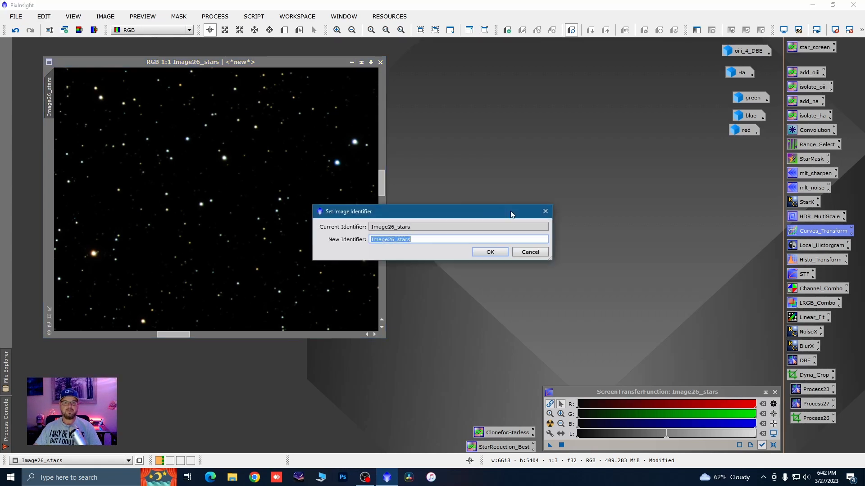
type("s")
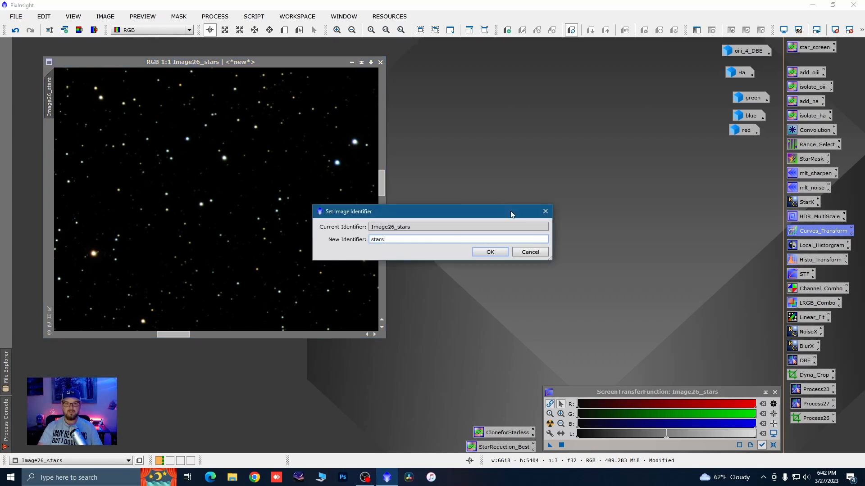
left_click(491, 252)
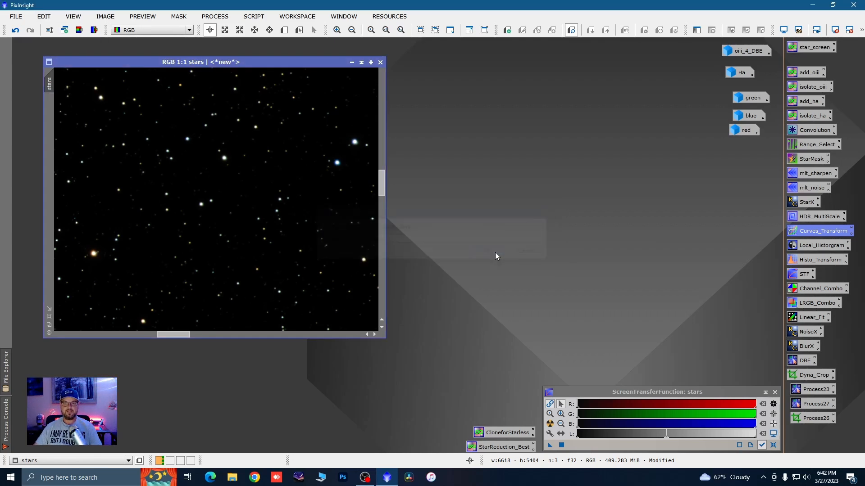
left_click(351, 63)
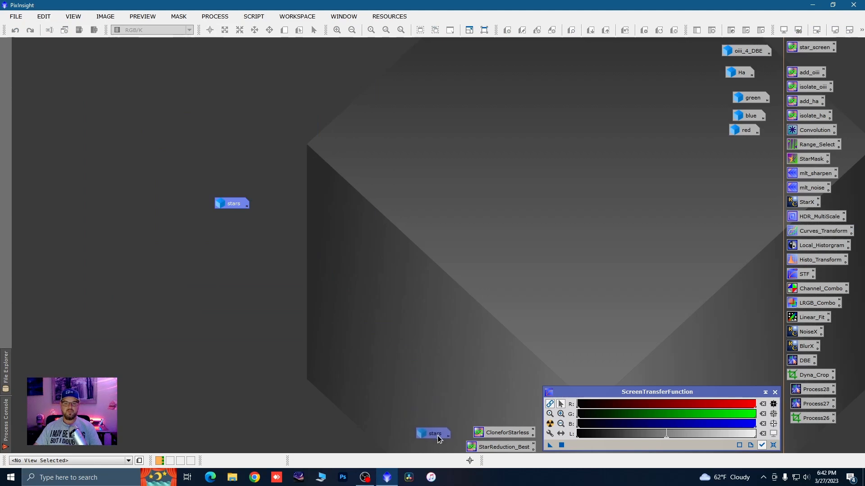
left_click_drag(439, 444, 440, 444)
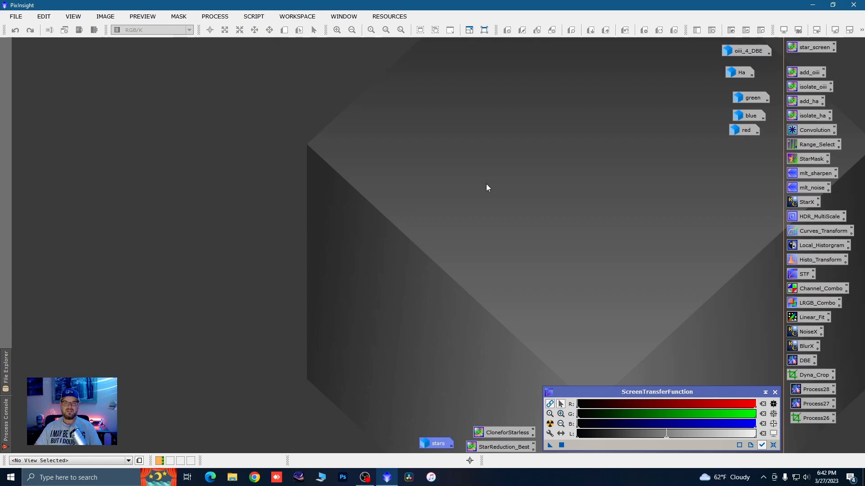
- Compare the oiii_4_DBE and Ha images side by side, and minimize both again
double_click(734, 51)
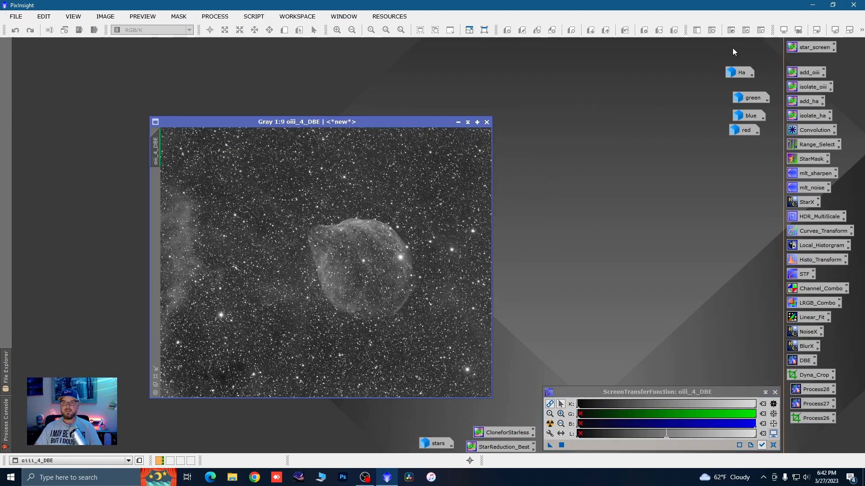
left_click_drag(423, 123, 332, 56)
double_click(734, 73)
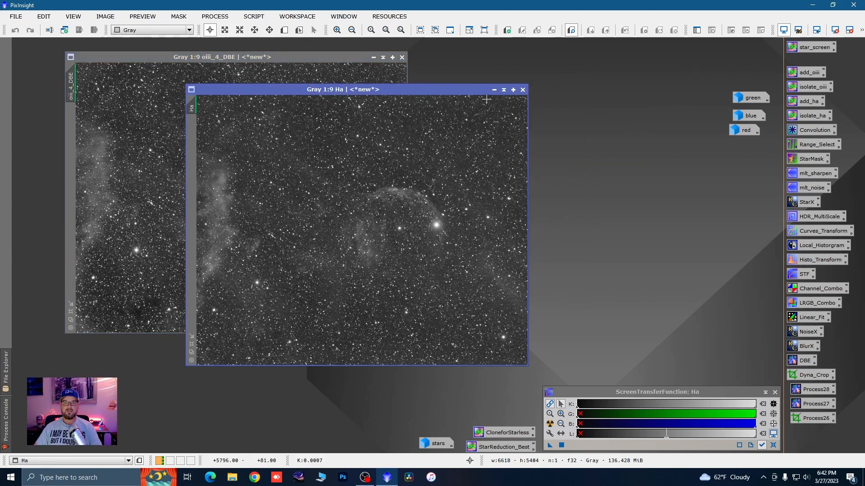
left_click_drag(394, 89, 619, 58)
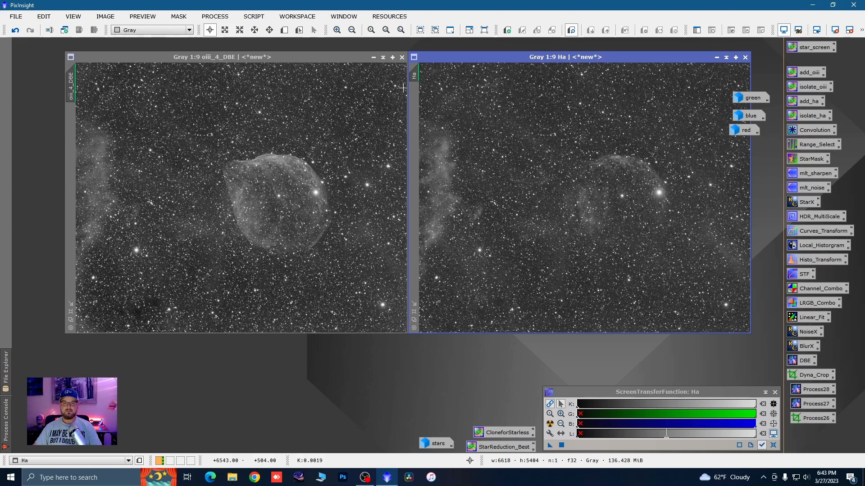
left_click(715, 57)
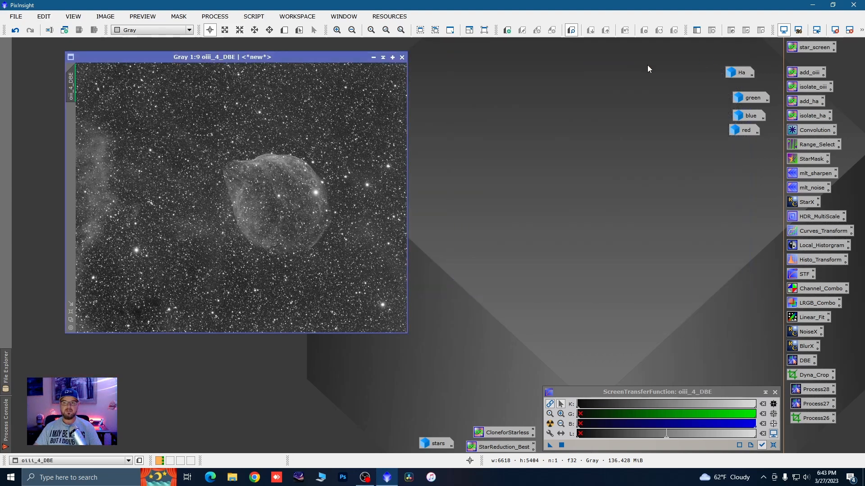
left_click(373, 57)
left_click_drag(731, 53, 731, 57)
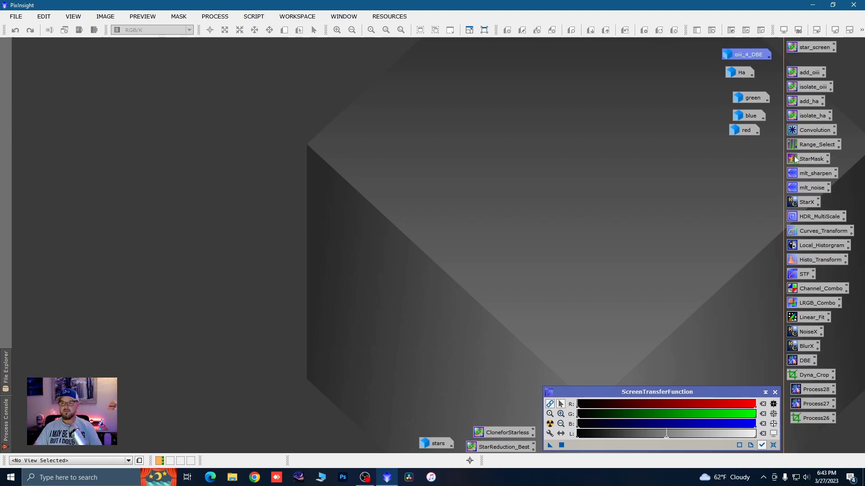
- Open the isolate_ha PixelMath process in the middle of the workspace
double_click(804, 115)
left_click_drag(603, 204, 586, 120)
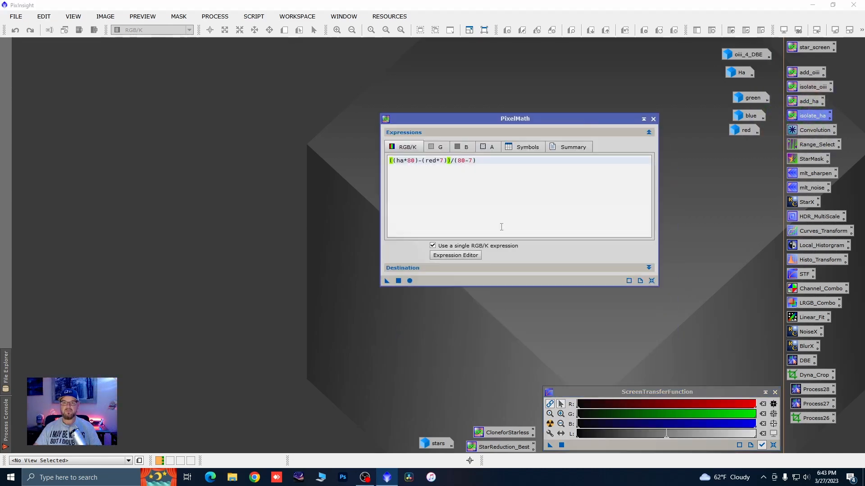
left_click(455, 256)
left_click(344, 111)
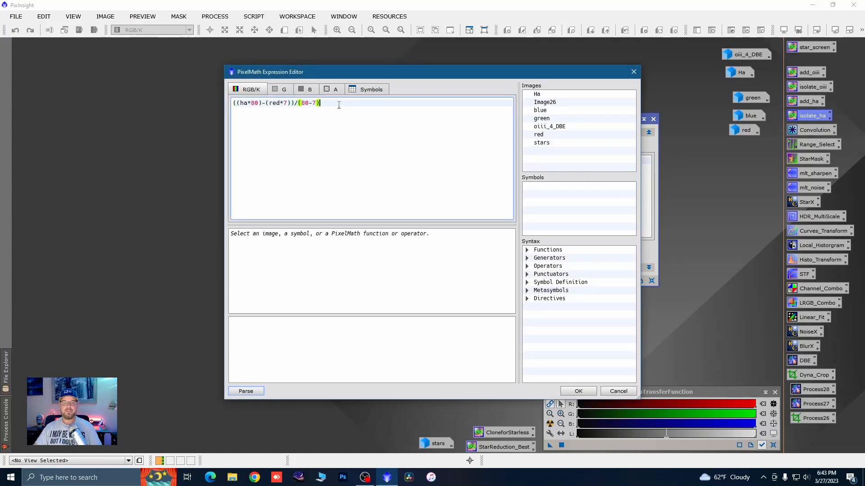
key("BackSpace")
key("BackSpace")
key("BackSpace")
key("BackSpace")
key("BackSpace")
key("BackSpace")
key("BackSpace")
key("BackSpace")
key("BackSpace")
key("BackSpace")
key("BackSpace")
key("BackSpace")
key("BackSpace")
key("BackSpace")
key("BackSpace")
key("BackSpace")
key("BackSpace")
key("BackSpace")
key("BackSpace")
key("BackSpace")
key("BackSpace")
key("BackSpace")
key("BackSpace")
key("BackSpace")
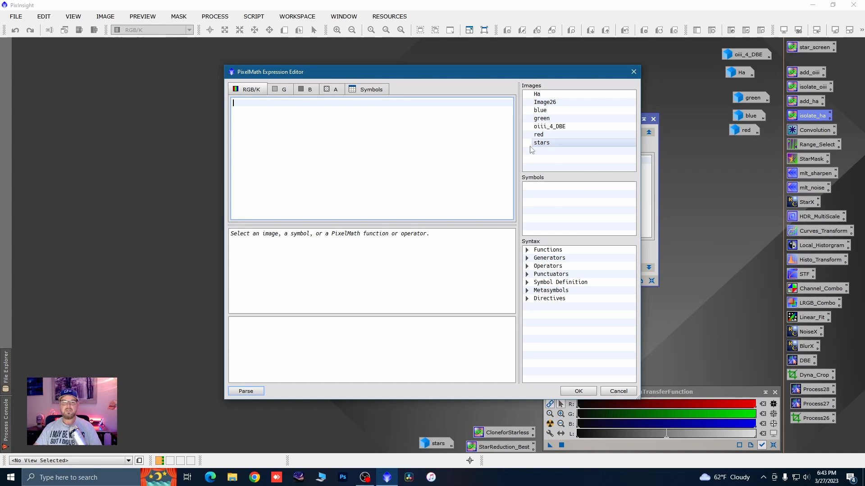
left_click(632, 72)
- Turn off the single RGB/K expression, replace the R/K expression with Ha, and set the B expression to oiii_4_DBE
left_click(432, 246)
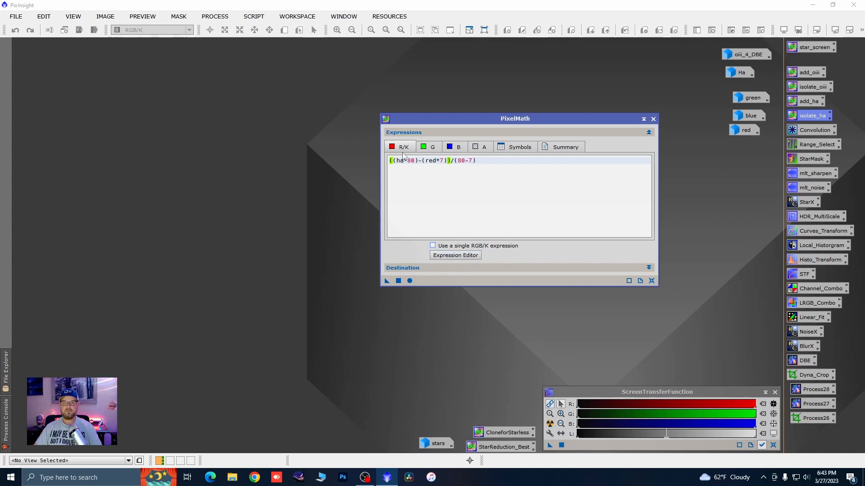
left_click(456, 256)
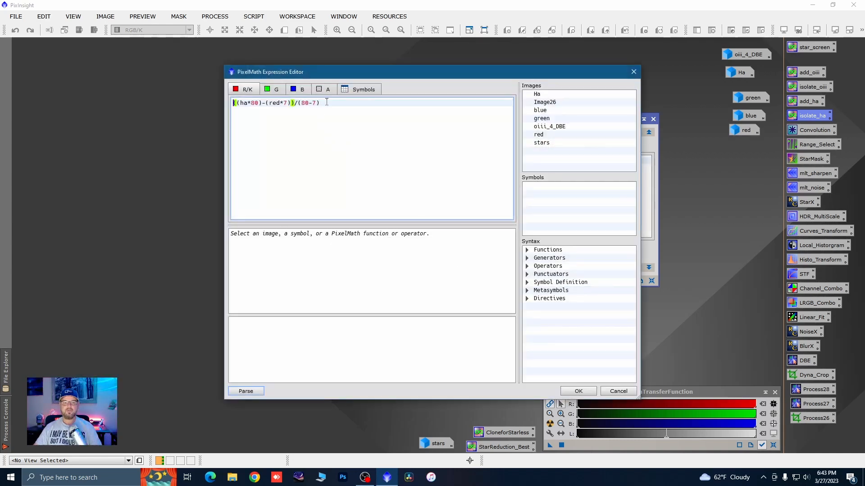
left_click(326, 103)
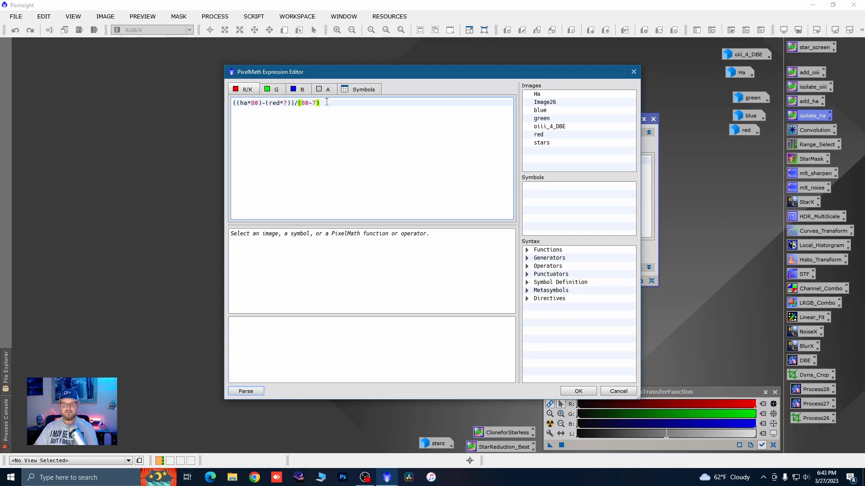
key("BackSpace")
key("BackSpace")
key("BackSpace")
key("BackSpace")
key("BackSpace")
key("BackSpace")
key("BackSpace")
key("BackSpace")
key("BackSpace")
key("BackSpace")
key("BackSpace")
key("BackSpace")
key("BackSpace")
key("BackSpace")
key("BackSpace")
key("BackSpace")
key("BackSpace")
key("BackSpace")
key("BackSpace")
key("BackSpace")
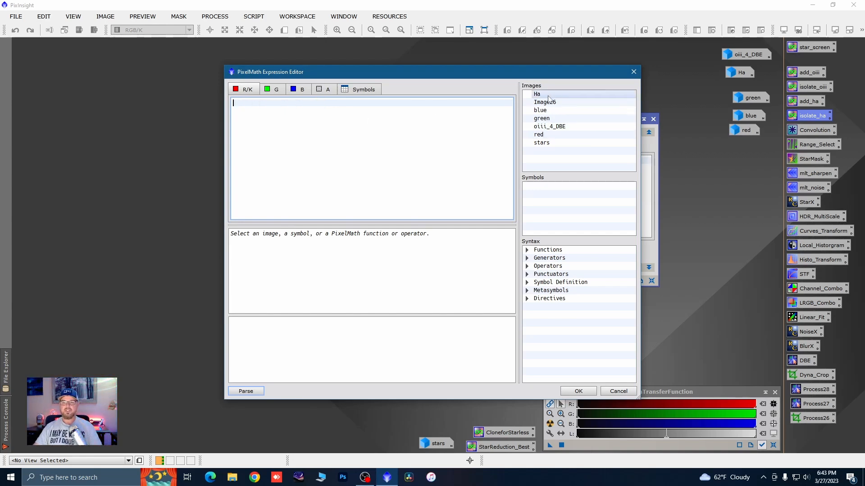
double_click(548, 95)
left_click(298, 91)
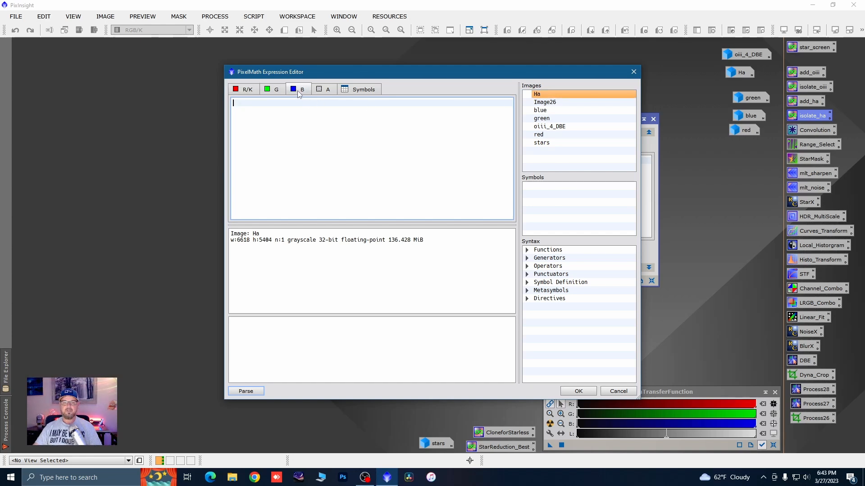
double_click(549, 126)
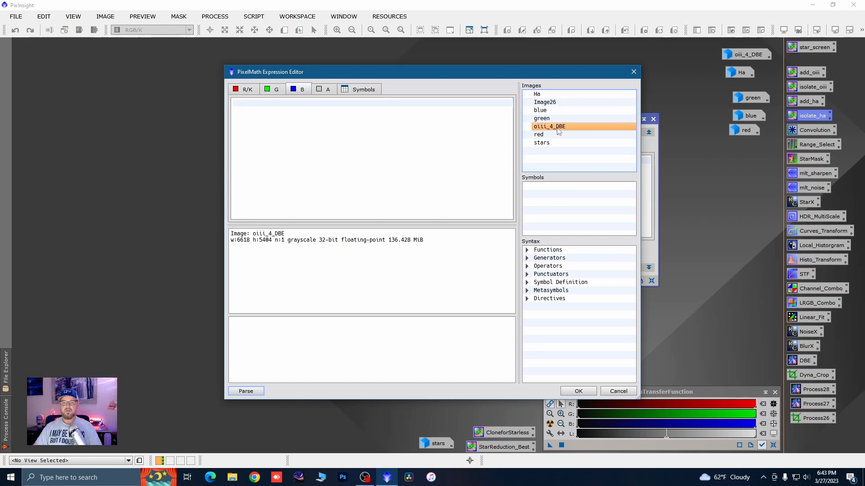
- Set the G expression to (Ha*.02)+(oiii_4_DBE*~.01) and accept the channel expressions
left_click(278, 92)
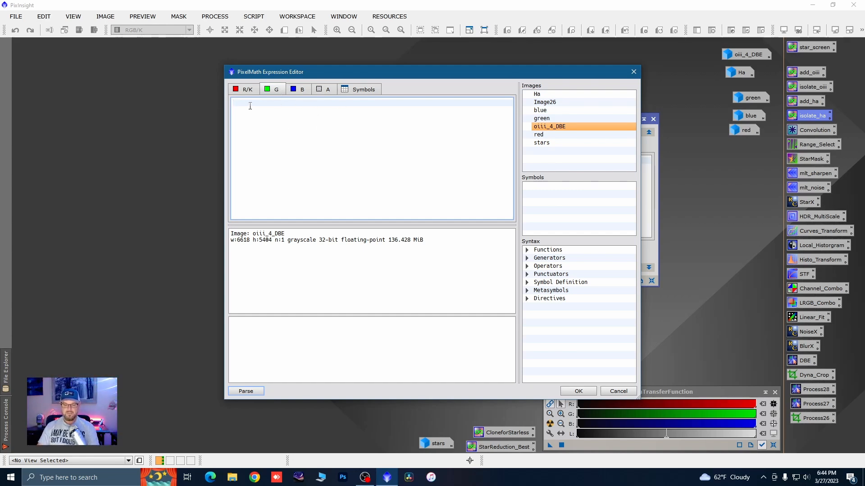
type("(")
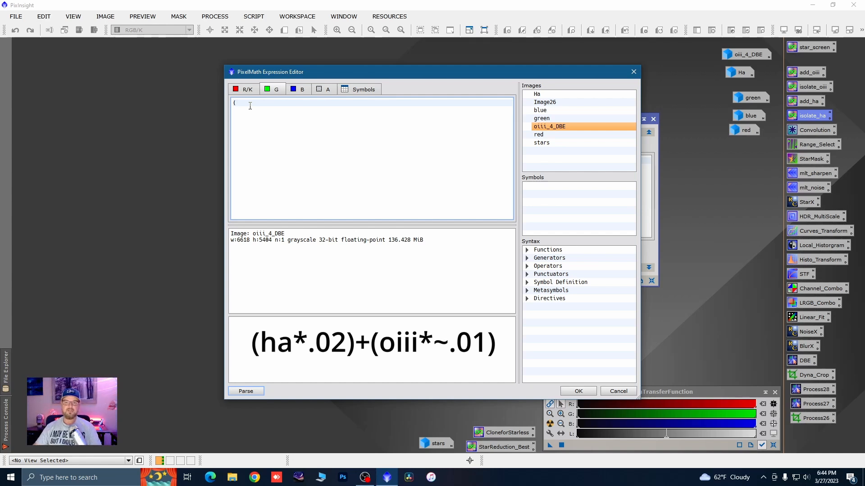
left_click(543, 95)
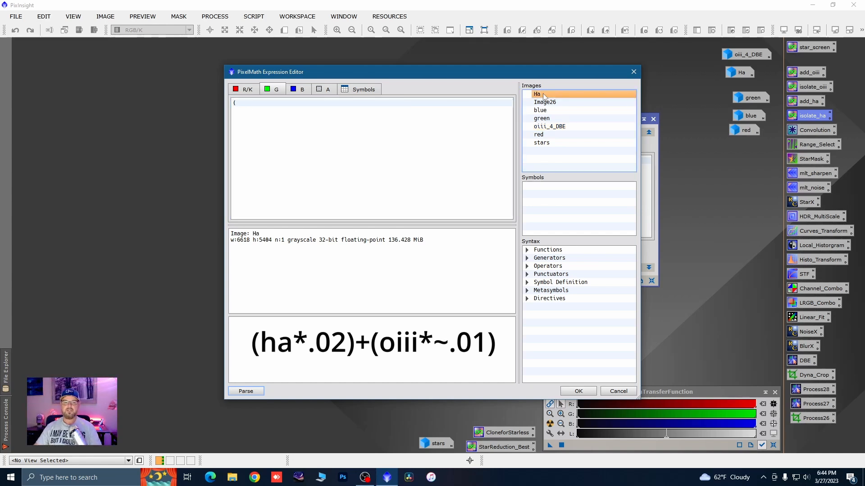
double_click(543, 94)
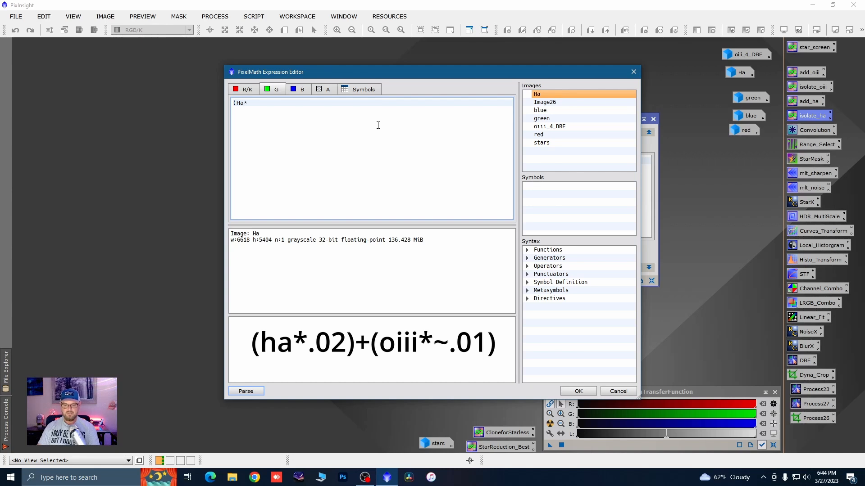
type("*.02")
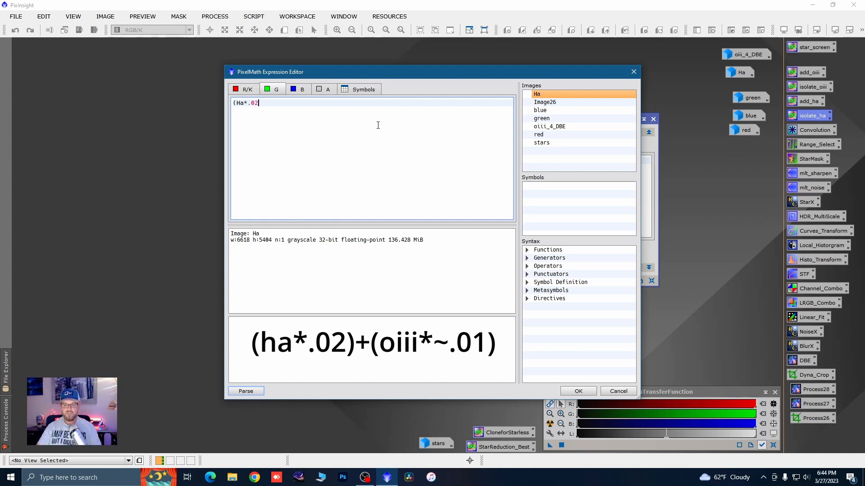
type(")")
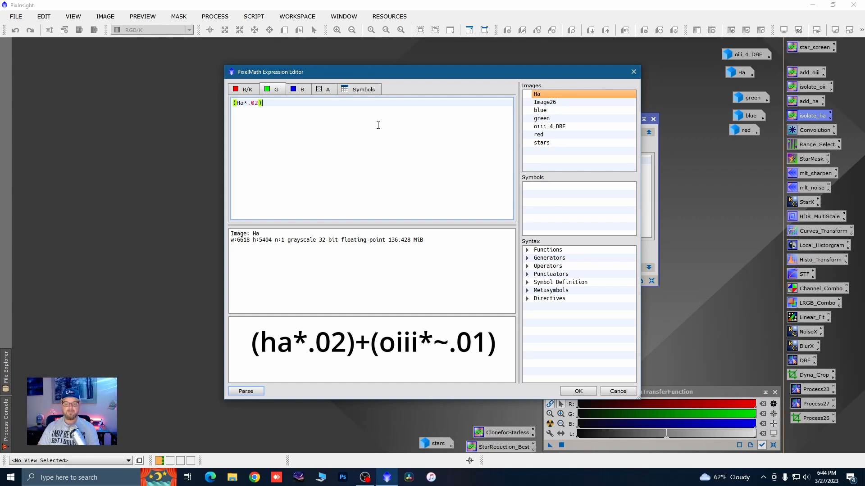
type("+(")
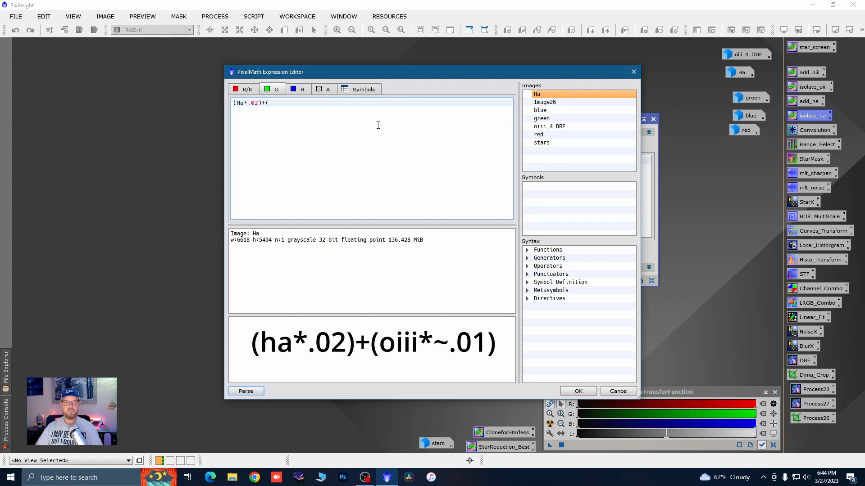
left_click(557, 128)
type("(")
double_click(558, 128)
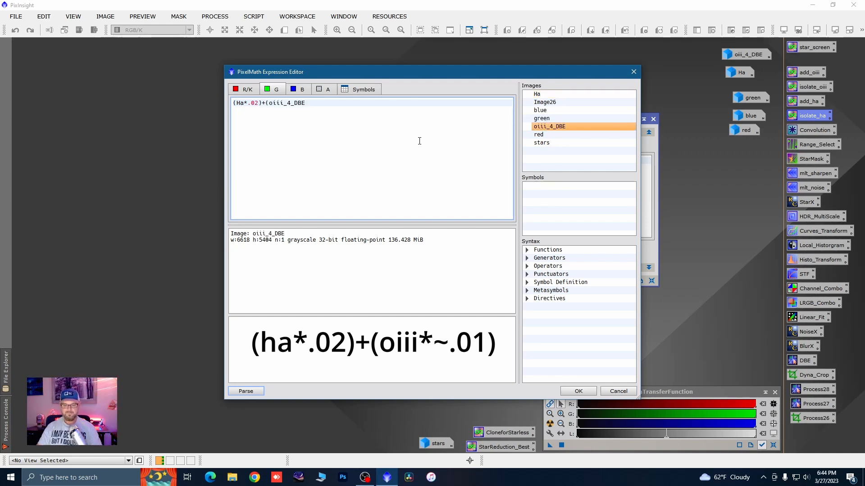
type("*")
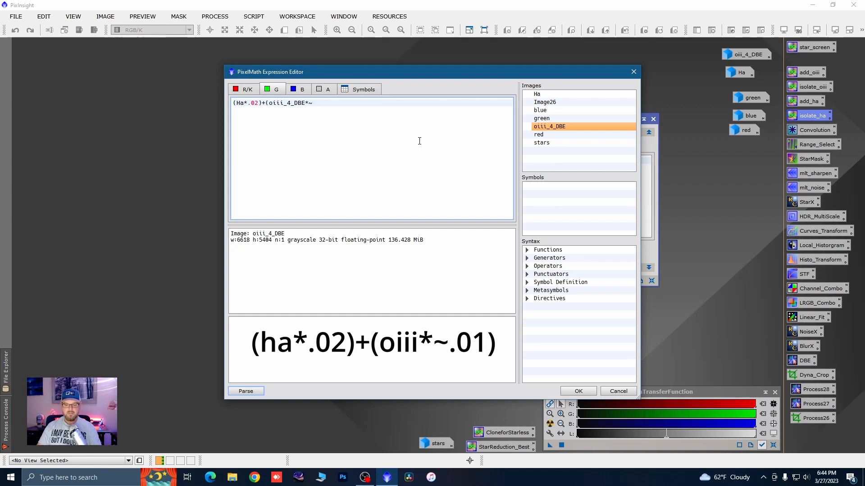
type("~.01")
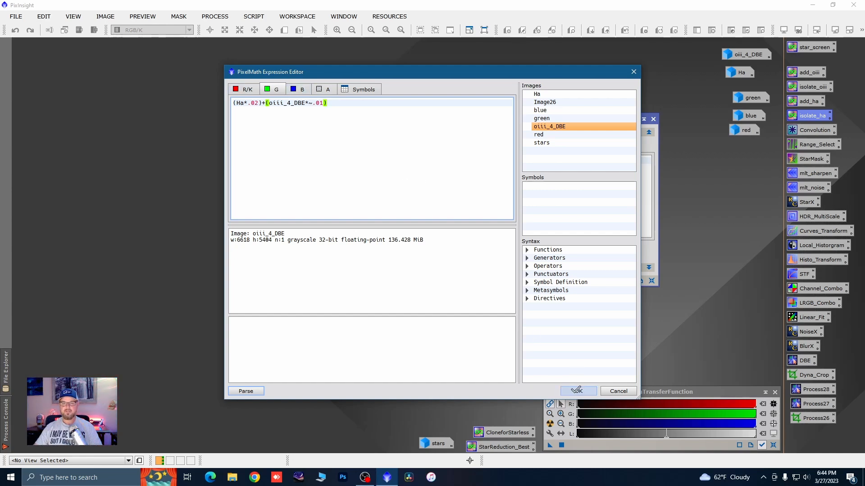
left_click(577, 391)
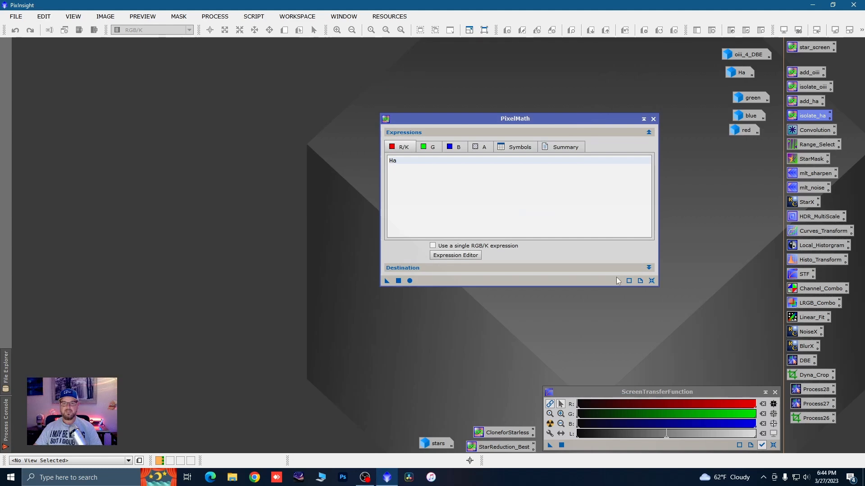
- Set the PixelMath destination's color space to RGB Color
left_click(648, 268)
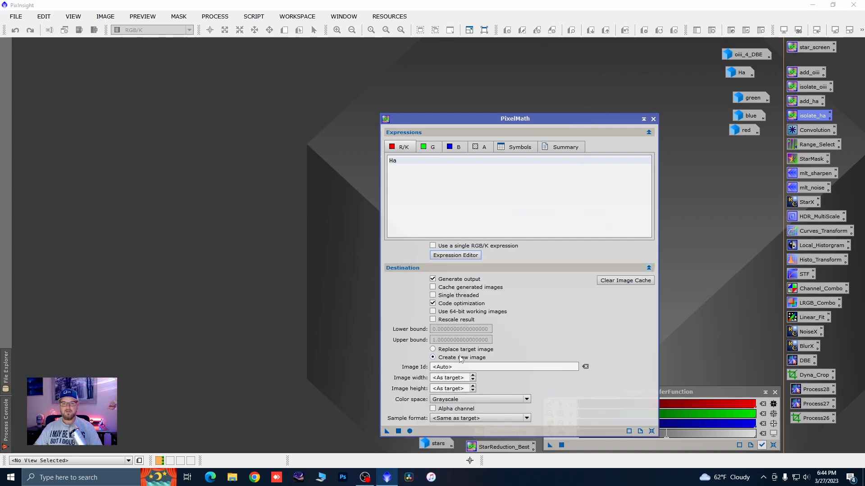
left_click(477, 399)
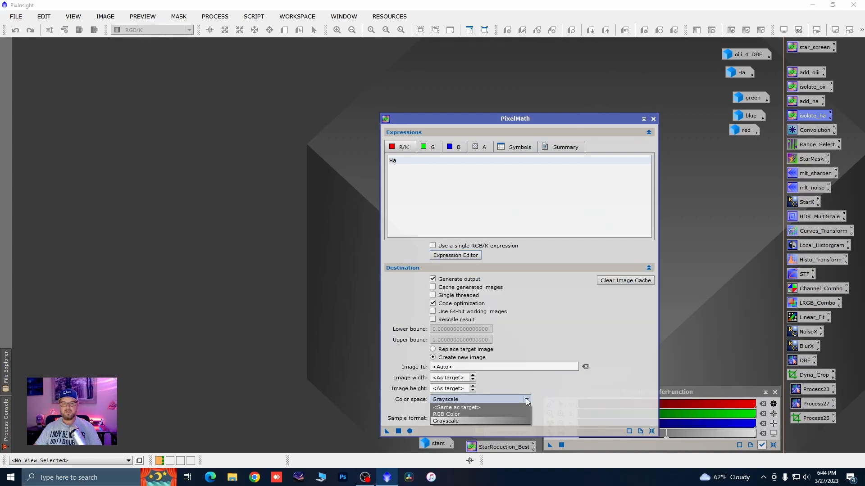
left_click(448, 415)
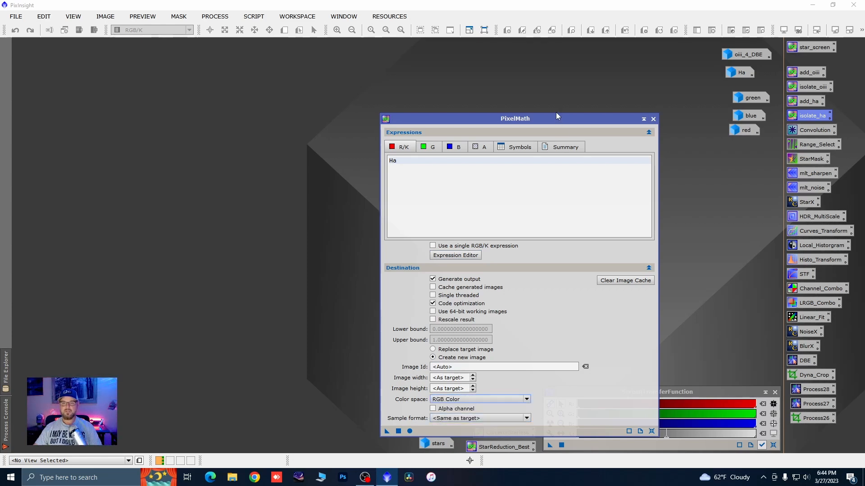
- Restore the Ha image beside PixelMath, run the expressions to create the RGB combination, and move the new image clear of the process window
left_click_drag(557, 123, 614, 61)
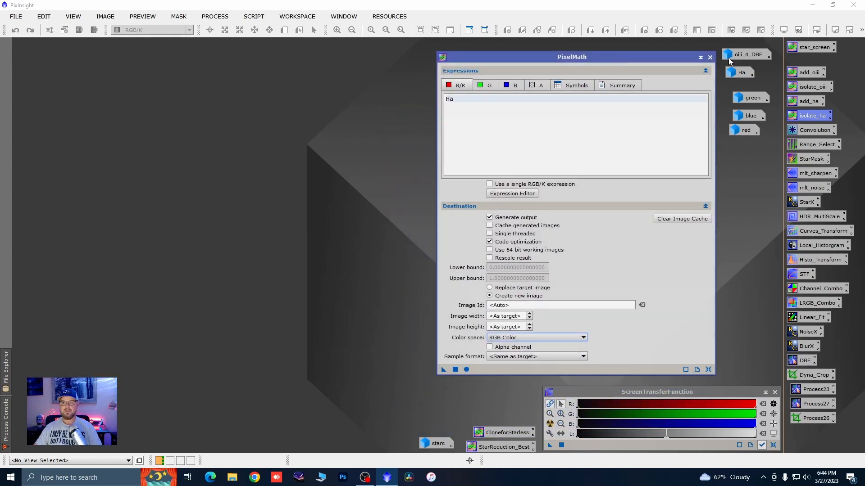
double_click(736, 74)
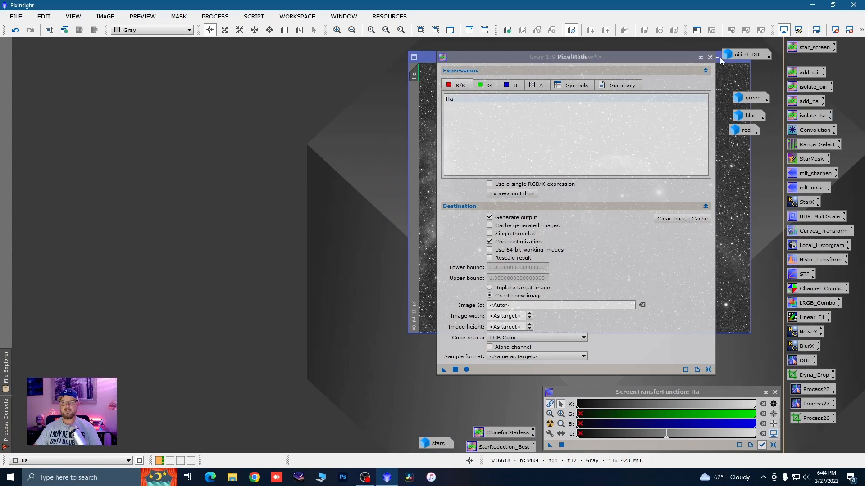
left_click_drag(426, 58, 78, 53)
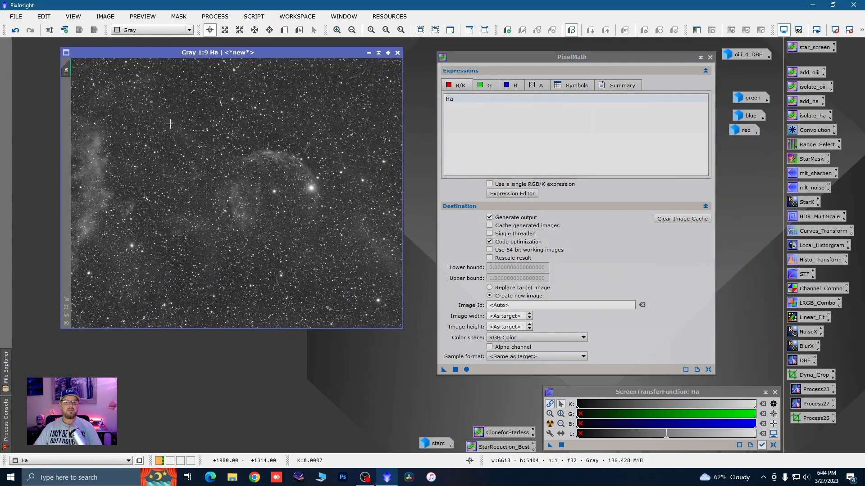
left_click(455, 371)
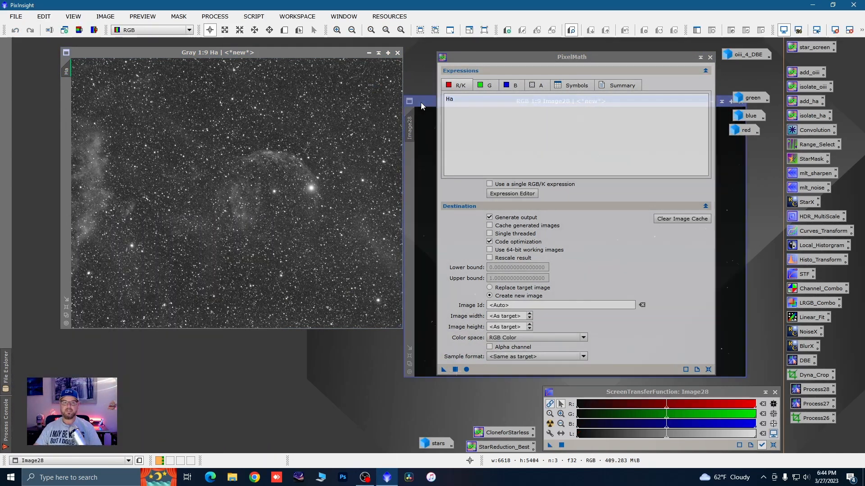
left_click_drag(421, 106, 100, 99)
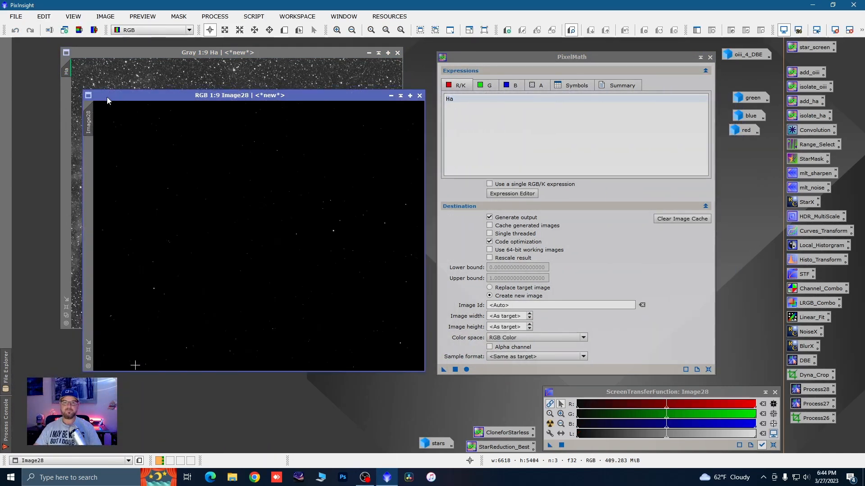
- Collapse PixelMath and park it above ScreenTransferFunction, and minimize the Ha image
left_click(700, 58)
left_click_drag(574, 216, 732, 380)
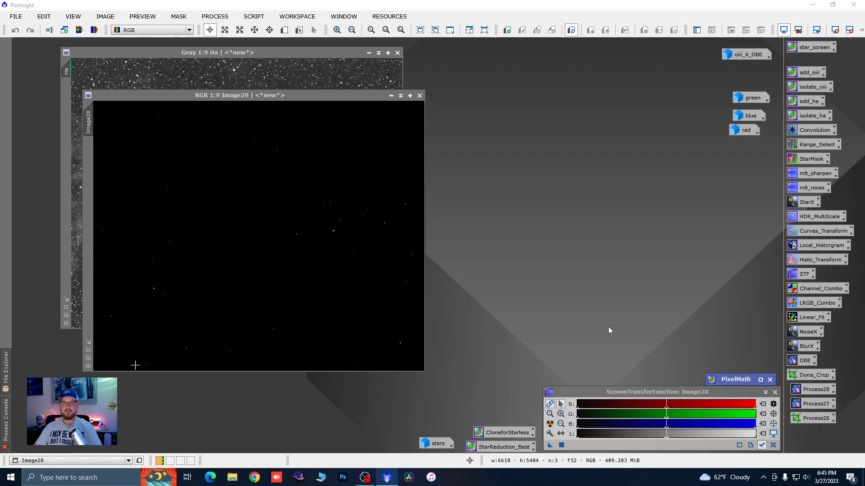
left_click(369, 53)
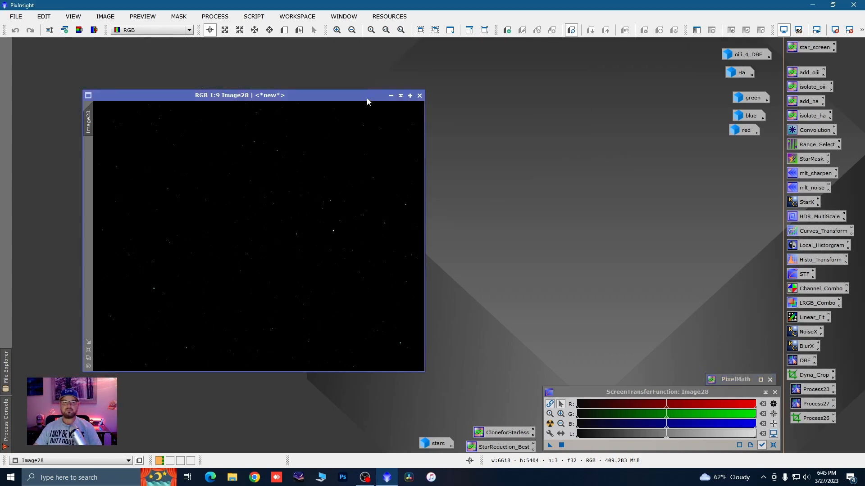
- Auto-stretch the new RGB combination on screen with its channels unlinked, and enlarge its window
left_click_drag(367, 98, 361, 81)
left_click(550, 424)
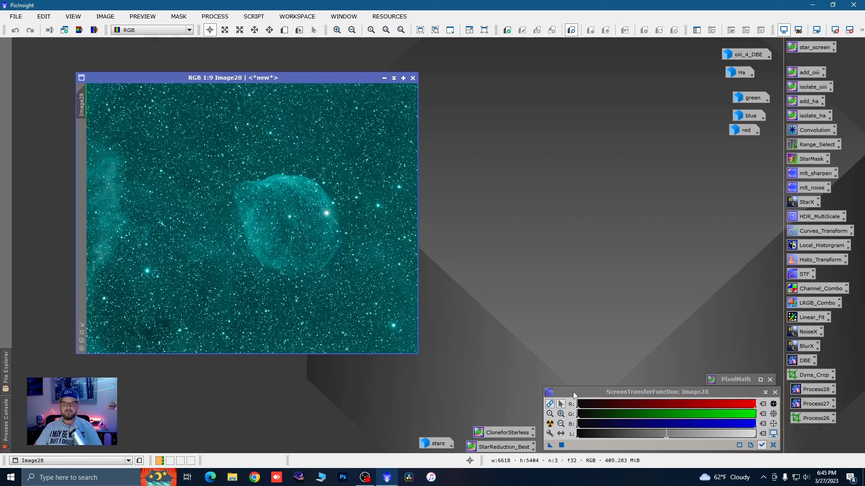
left_click(551, 425)
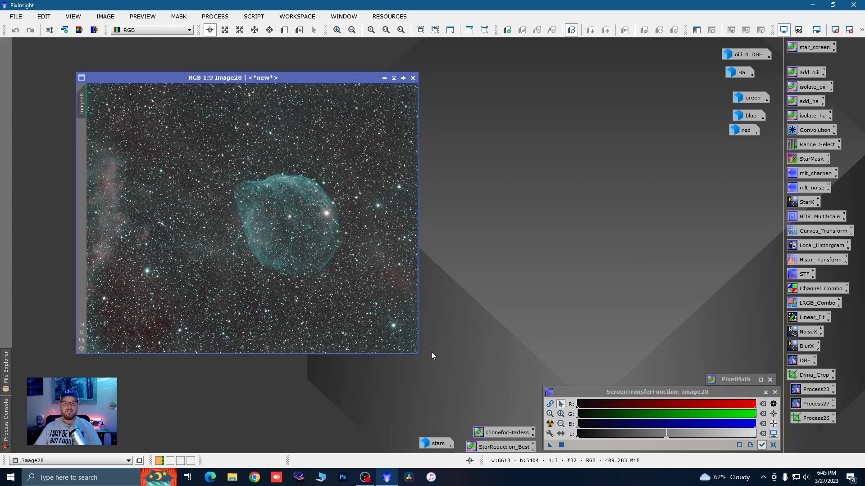
left_click_drag(418, 351, 511, 376)
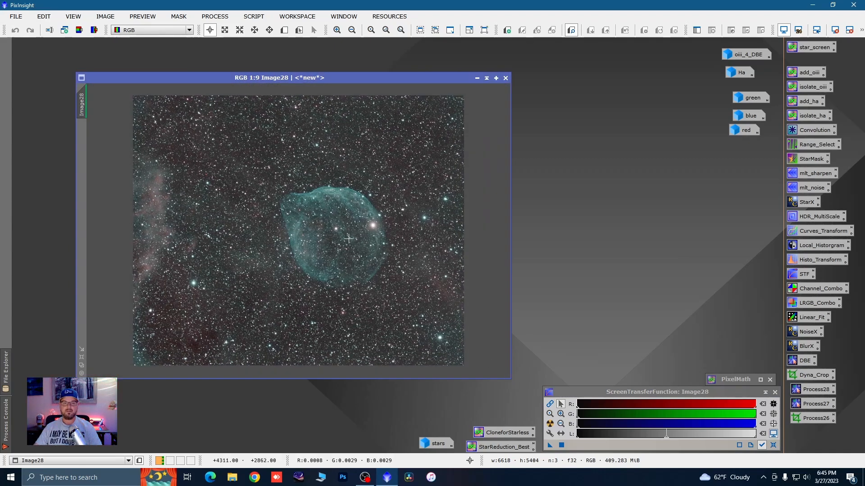
- Inspect the nebula in the stretched RGB combination, then minimize the image and park its icon away from the others
scroll(344, 232, "up", 1)
scroll(344, 233, "up", 3)
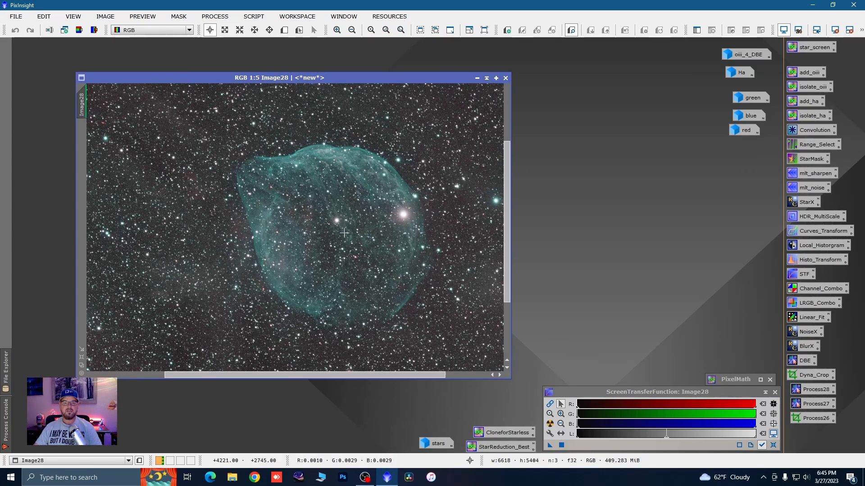
scroll(344, 233, "down", 3)
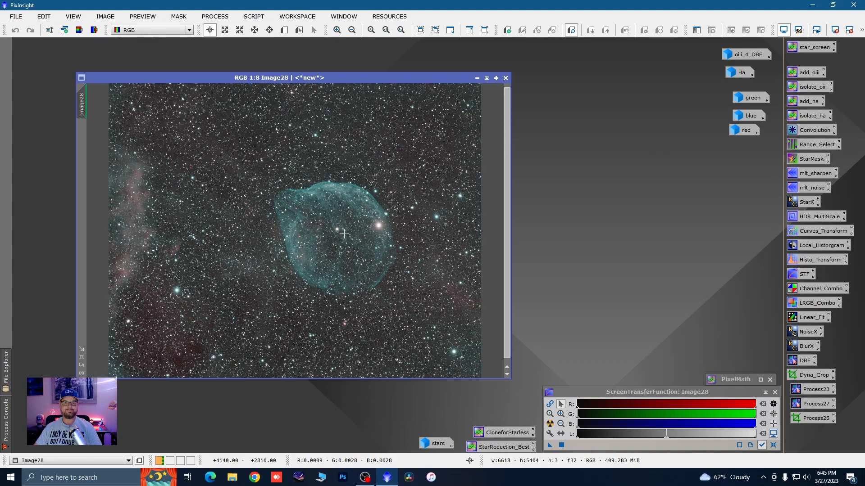
scroll(344, 233, "down", 1)
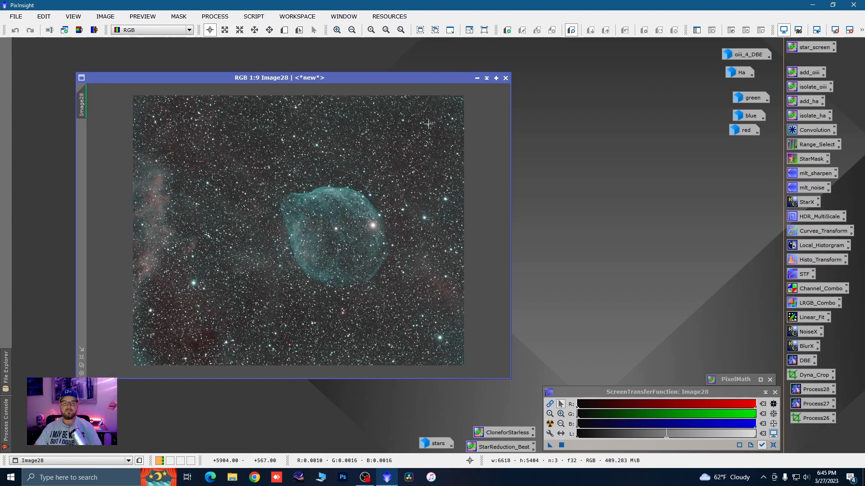
left_click(476, 78)
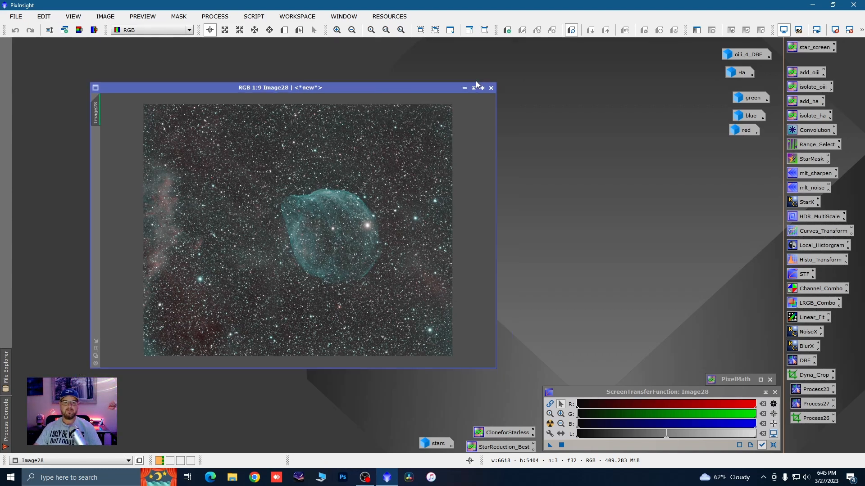
left_click_drag(317, 229, 118, 433)
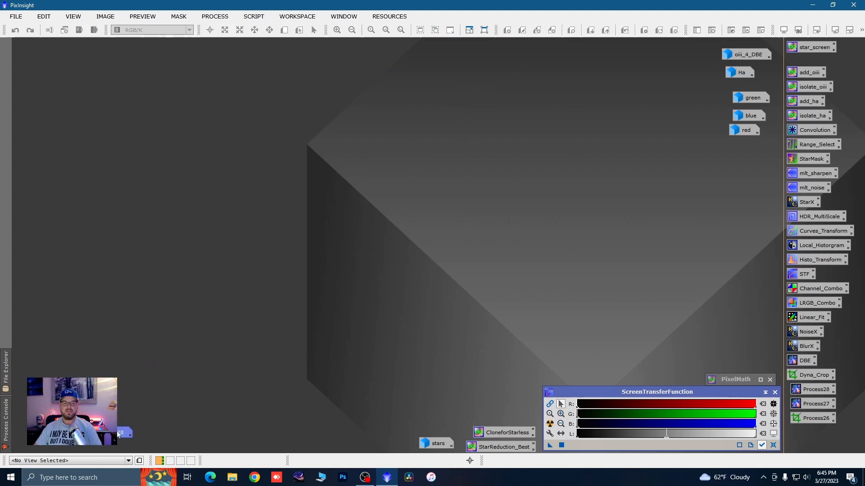
- Restore the oiii_4_DBE image and examine the nebula's shell and fine structure up close
double_click(738, 55)
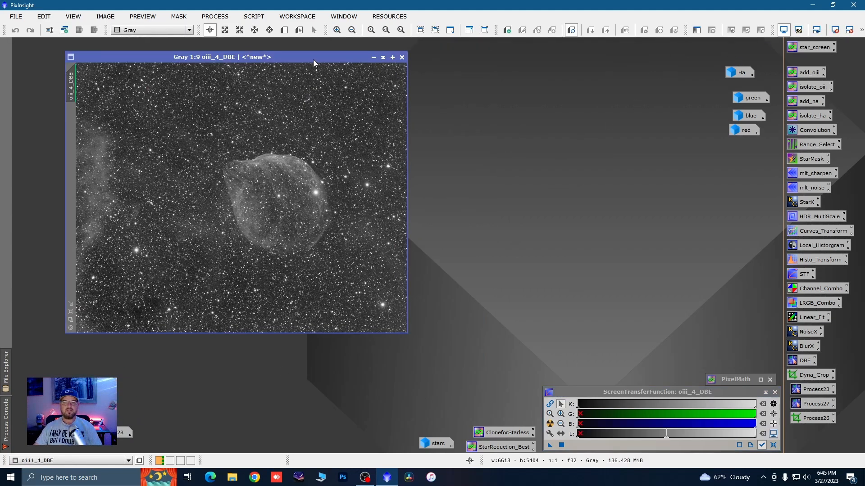
left_click_drag(313, 60, 347, 70)
scroll(300, 177, "up", 4)
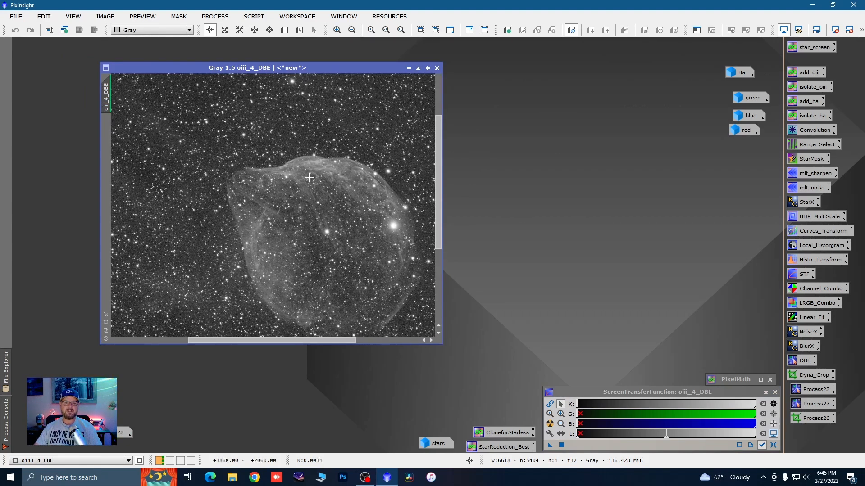
scroll(352, 171, "down", 2)
scroll(352, 172, "down", 2)
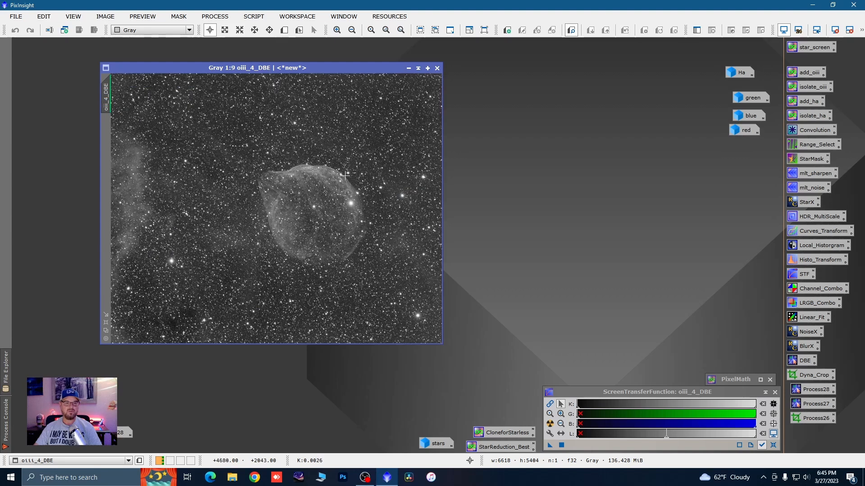
scroll(307, 191, "up", 2)
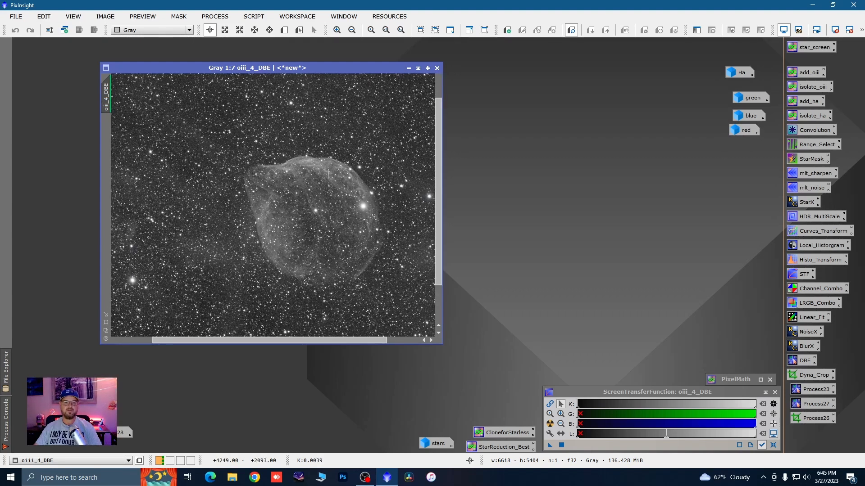
scroll(255, 174, "up", 3)
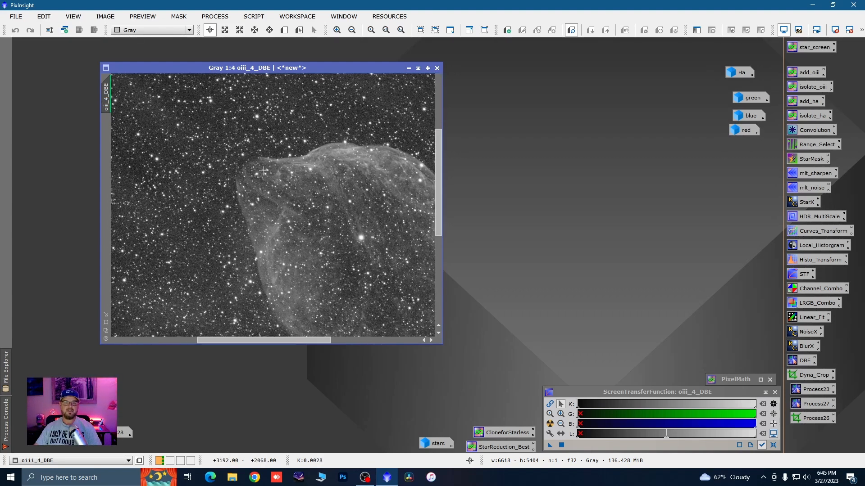
scroll(269, 182, "down", 3)
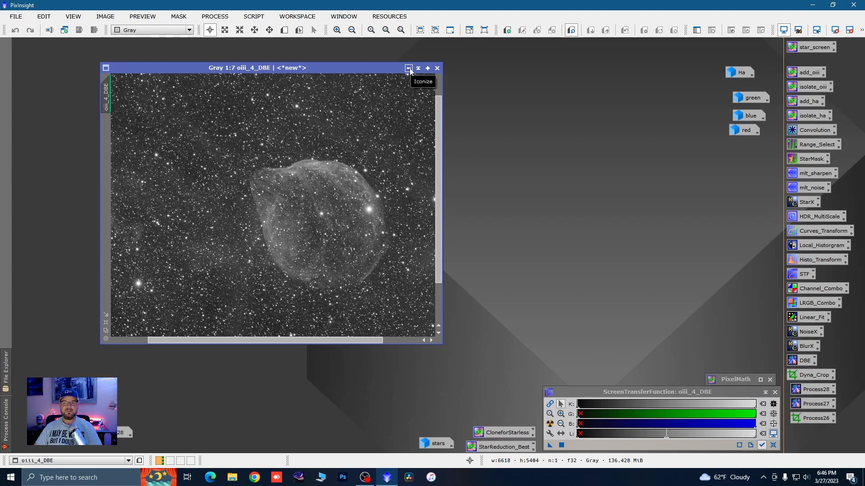
- Open the StarXTerminator process and place it clear of the minimized channel images
double_click(802, 204)
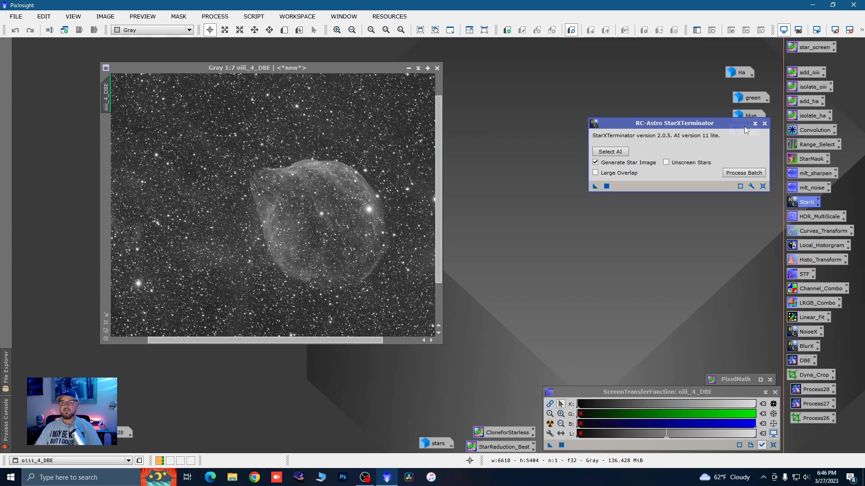
left_click_drag(725, 123, 713, 177)
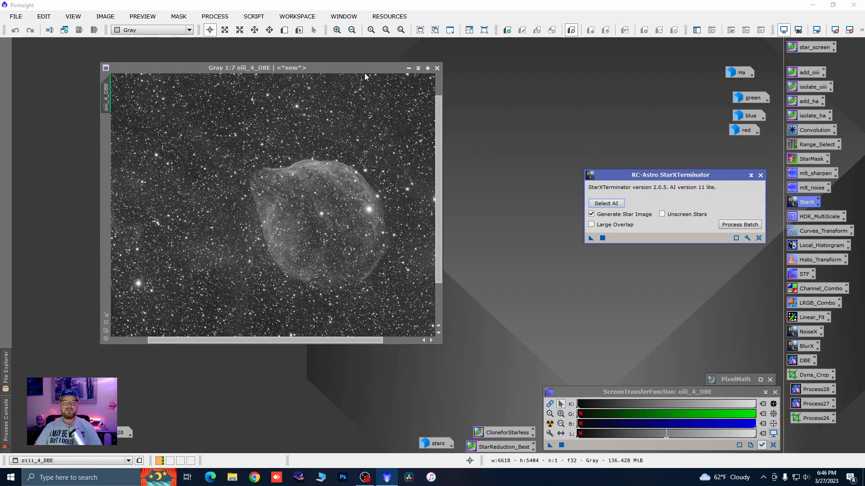
- Save the oiii_4_DBE image as oiii.xisf in the COLORIZED HOO folder with 32-bit floating point samples, and minimize it
left_click(195, 72)
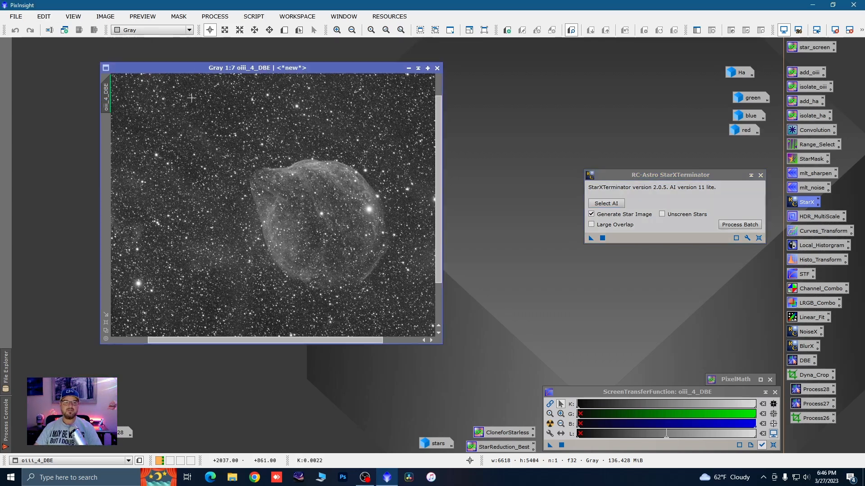
left_click(15, 16)
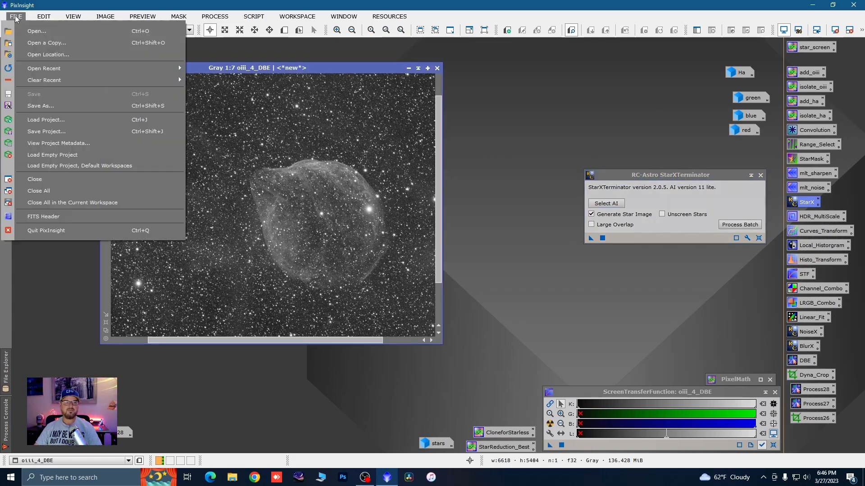
left_click(46, 105)
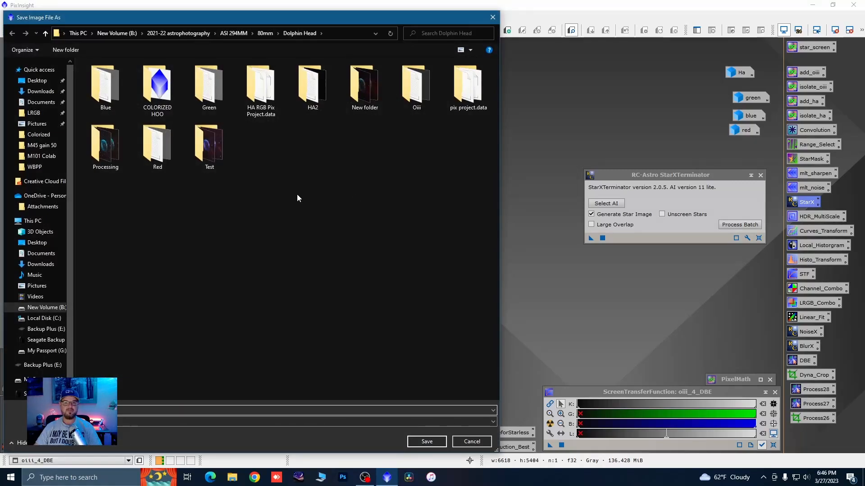
double_click(158, 87)
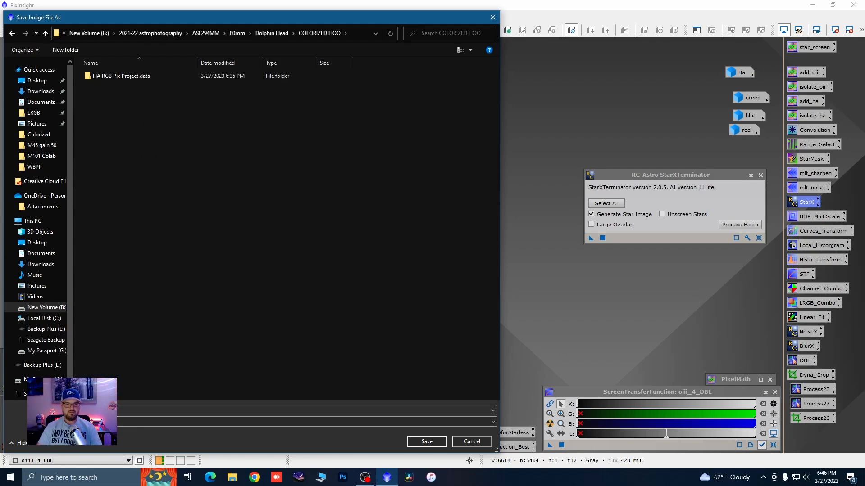
left_click(493, 422)
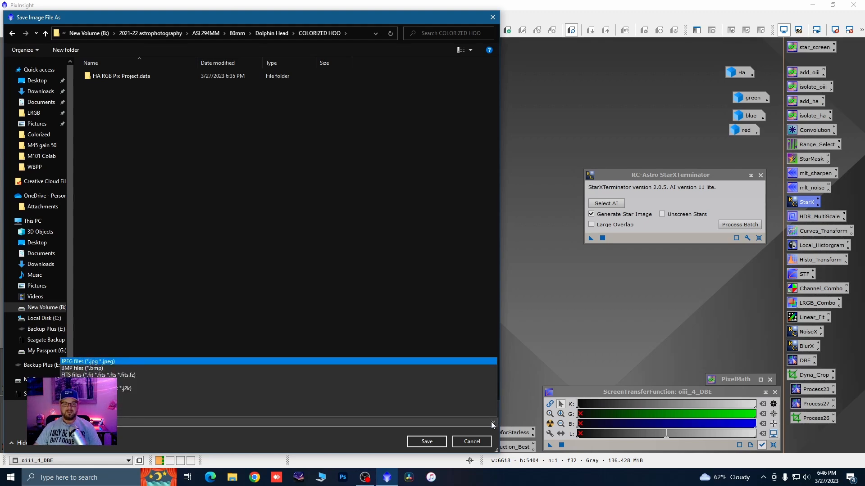
left_click(108, 407)
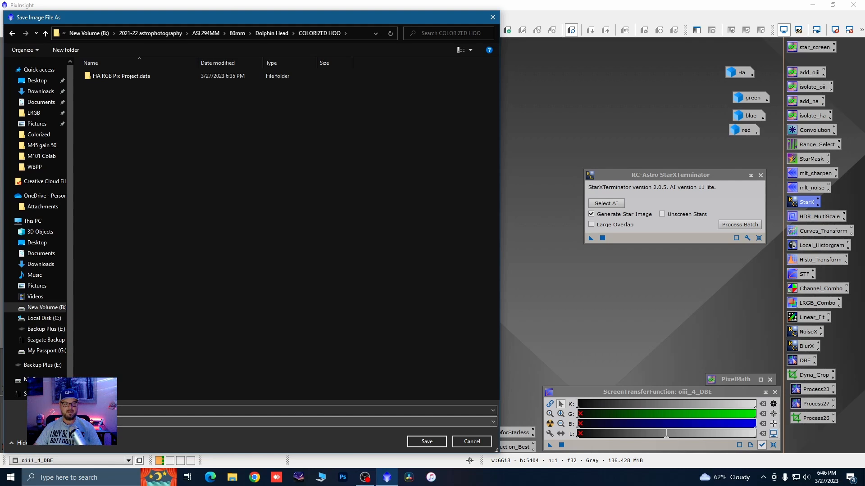
left_click(426, 442)
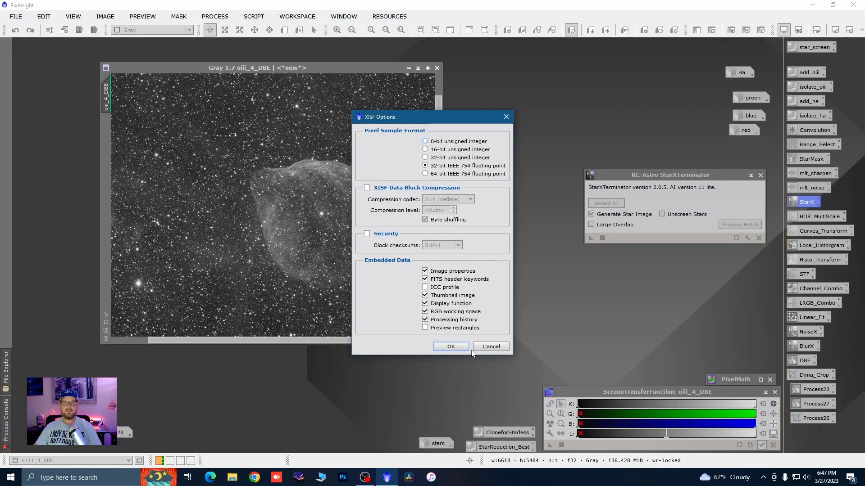
left_click(464, 347)
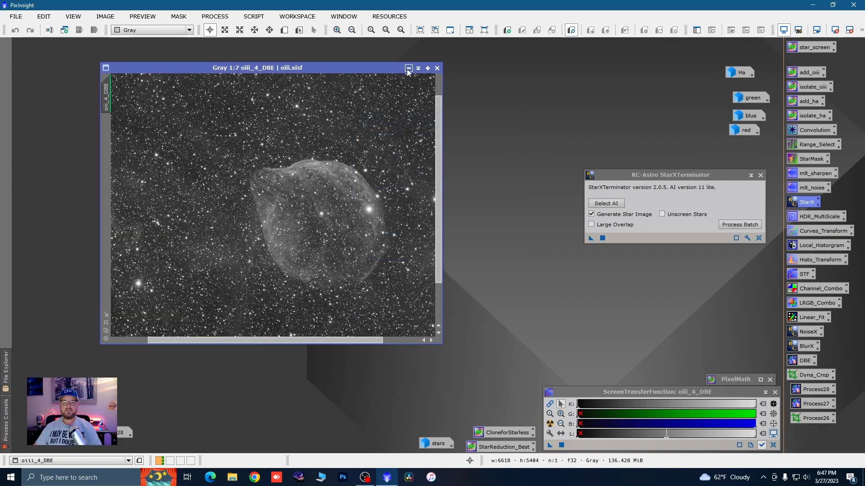
left_click(409, 68)
- Restore the Ha image, save it as Ha.xisf in the COLORIZED HOO folder with 32-bit floating point samples, and minimize it
double_click(736, 71)
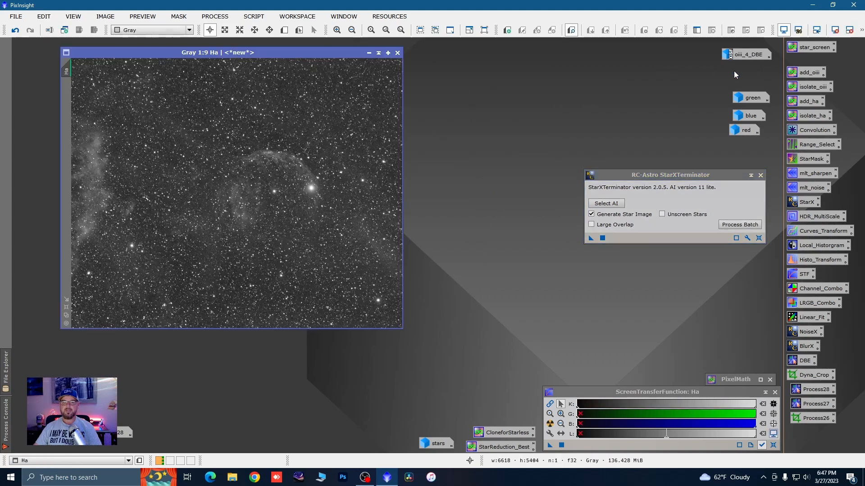
left_click(16, 14)
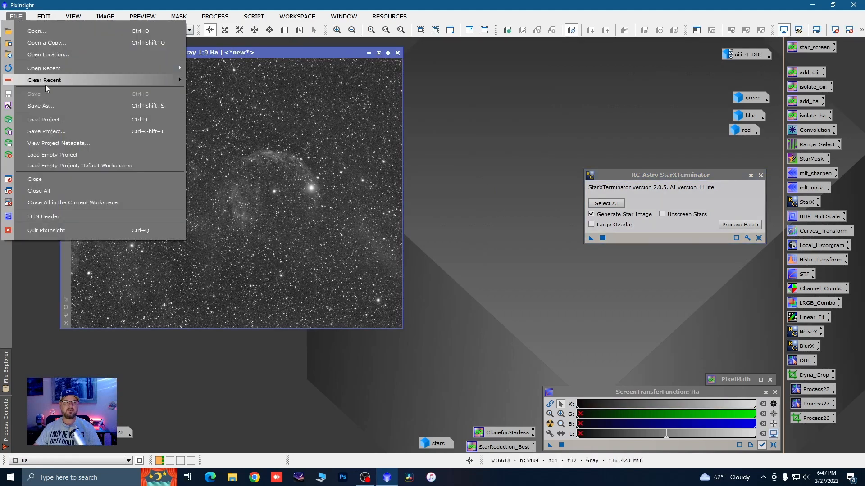
left_click(45, 102)
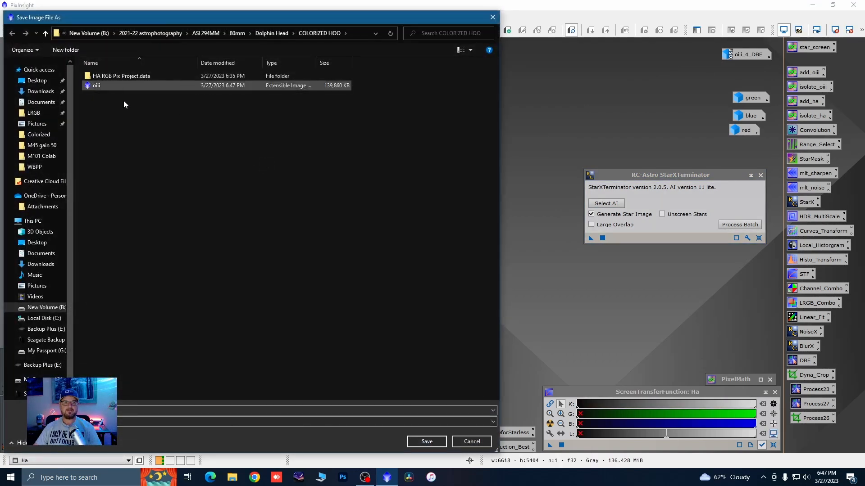
left_click(419, 441)
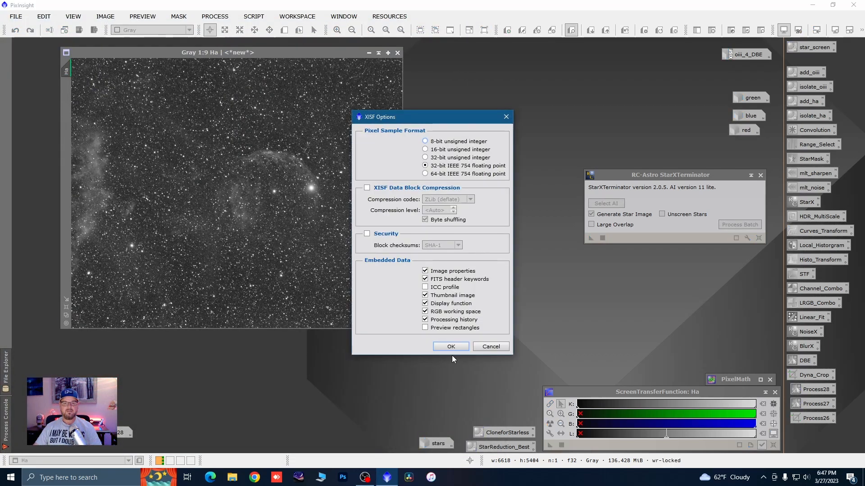
left_click(451, 346)
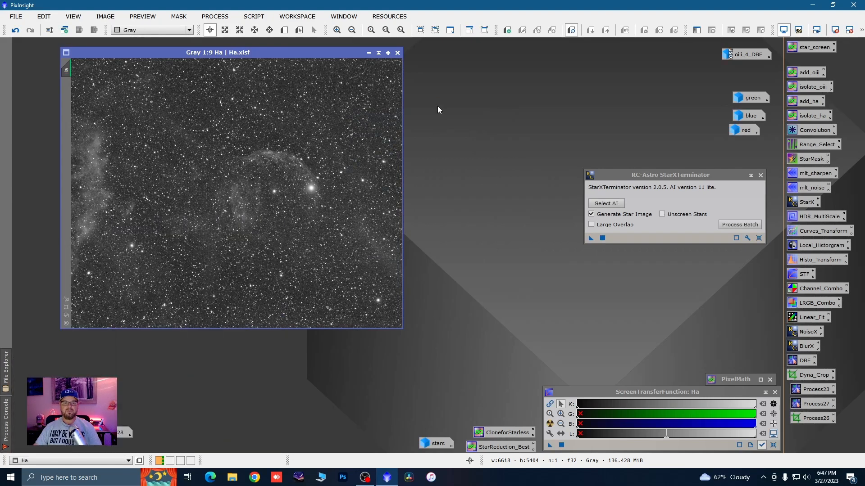
left_click(368, 53)
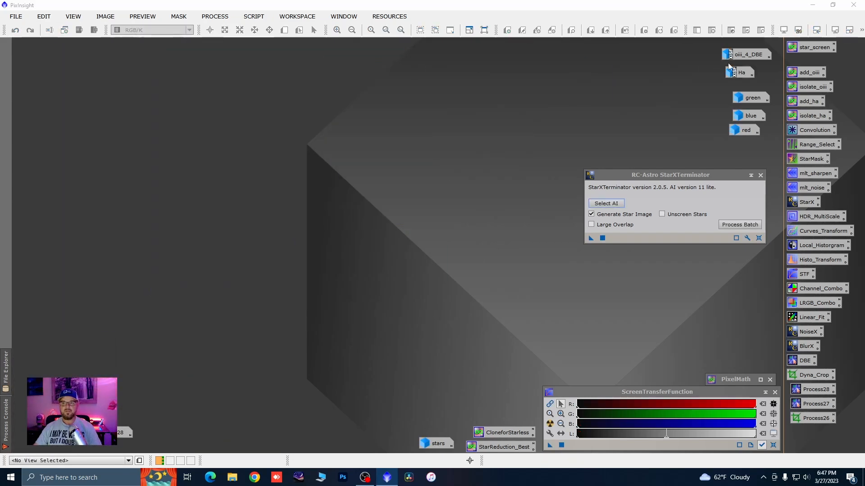
- Turn off star image generation in the StarXTerminator process
left_click_drag(721, 177, 716, 177)
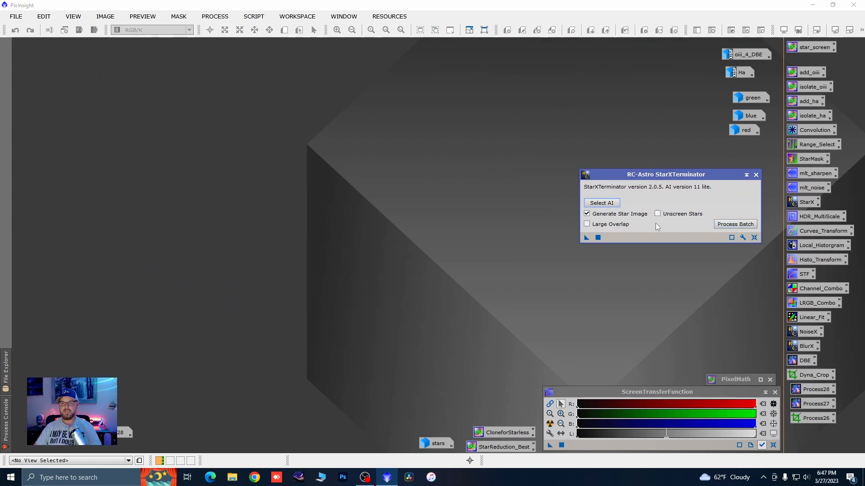
left_click(587, 215)
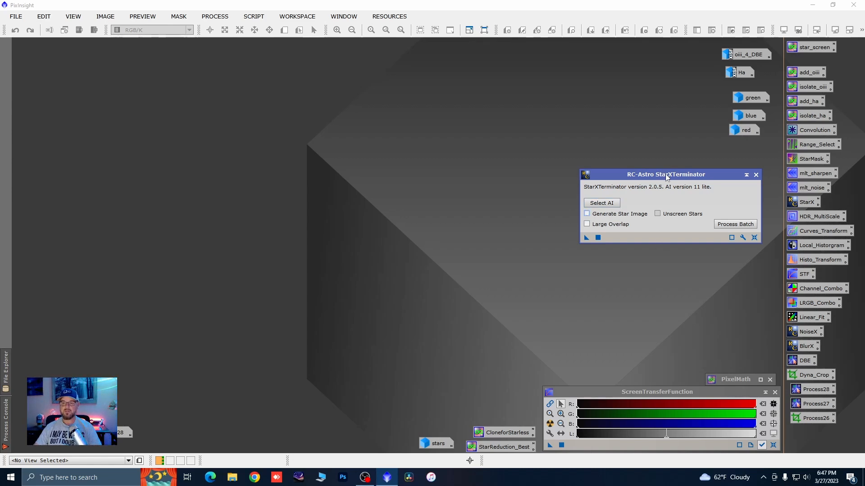
left_click_drag(667, 176, 668, 174)
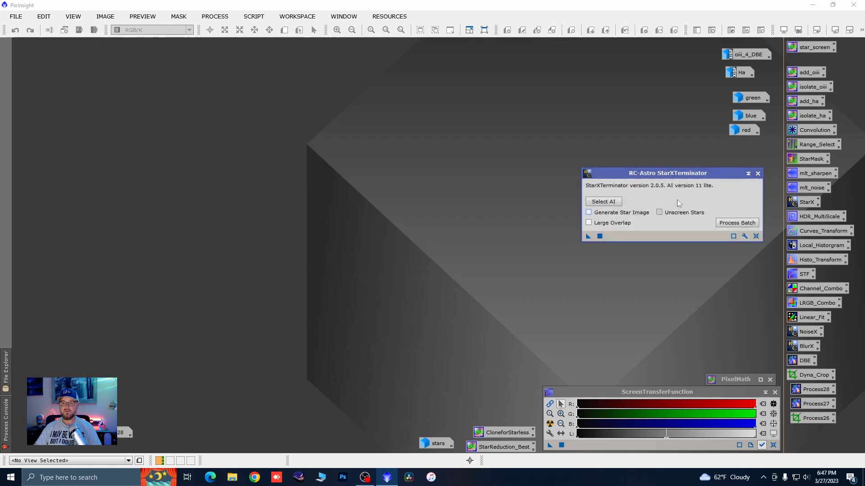
- Start StarXTerminator batch processing and set the starless output folder to COLORIZED HOO inside Dolphin Head
left_click(721, 222)
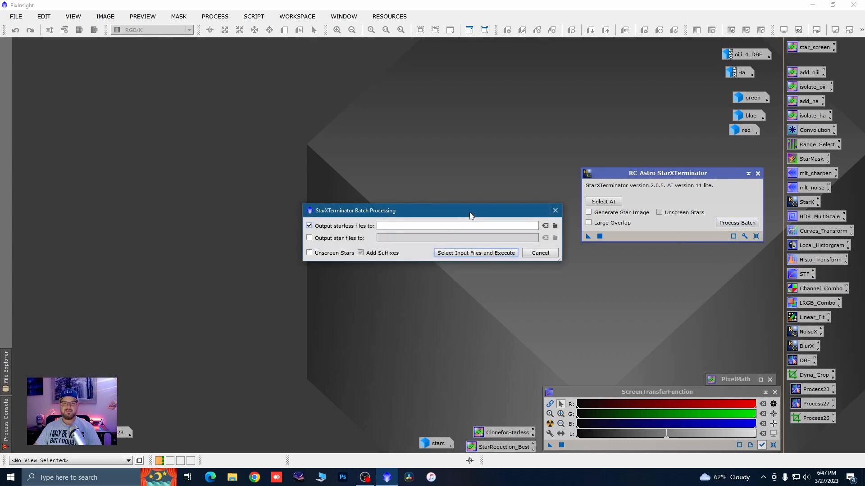
left_click_drag(470, 215, 470, 213)
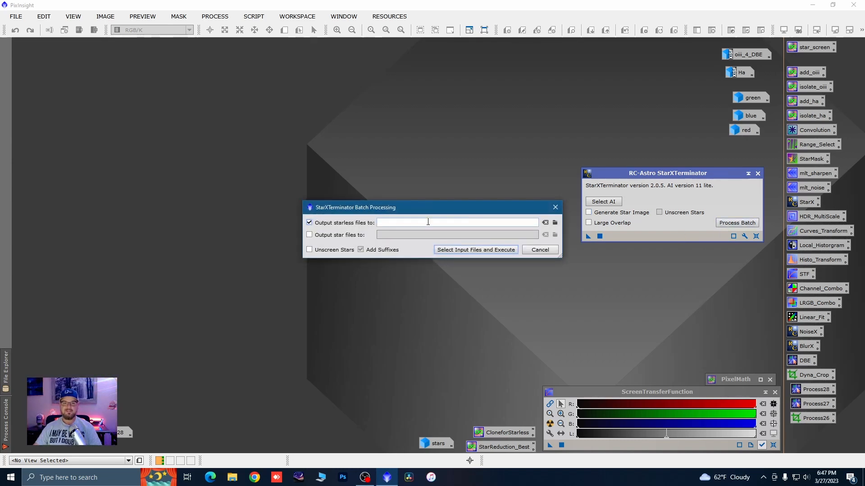
left_click(554, 223)
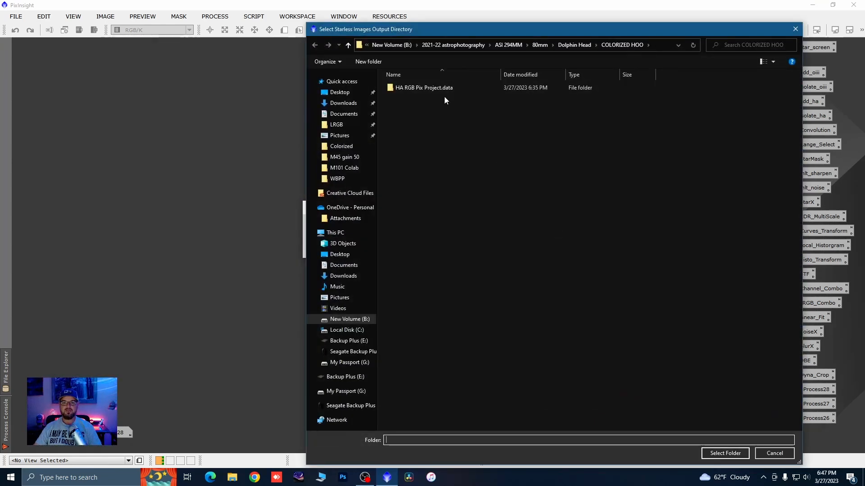
left_click(347, 45)
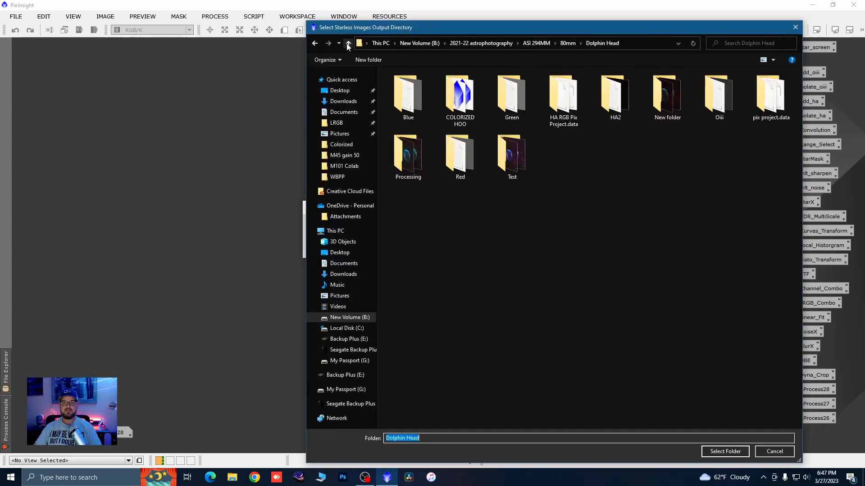
double_click(457, 106)
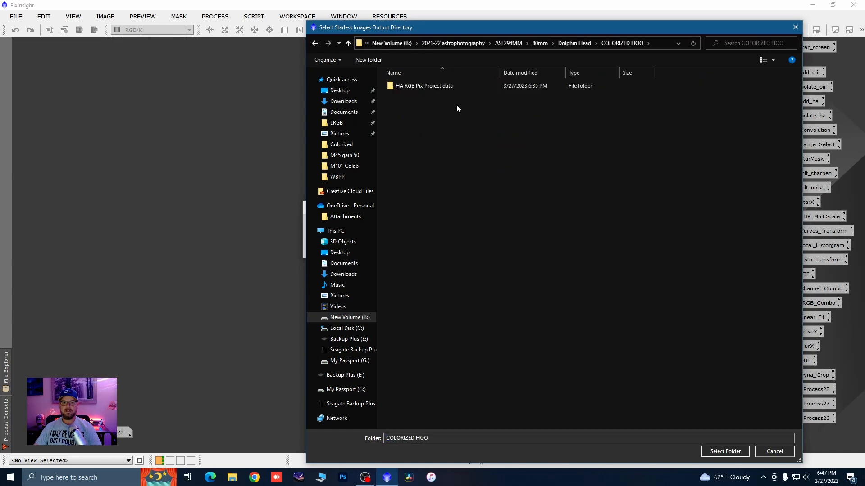
left_click(713, 452)
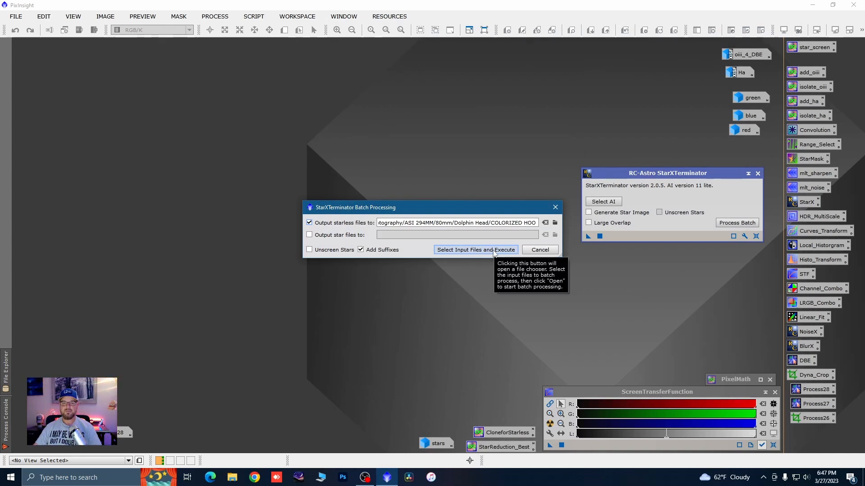
- Run the batch star removal on Ha.xisf and oiii.xisf from the COLORIZED HOO folder, and close StarXTerminator when it finishes
left_click(493, 250)
left_click_drag(395, 131, 401, 99)
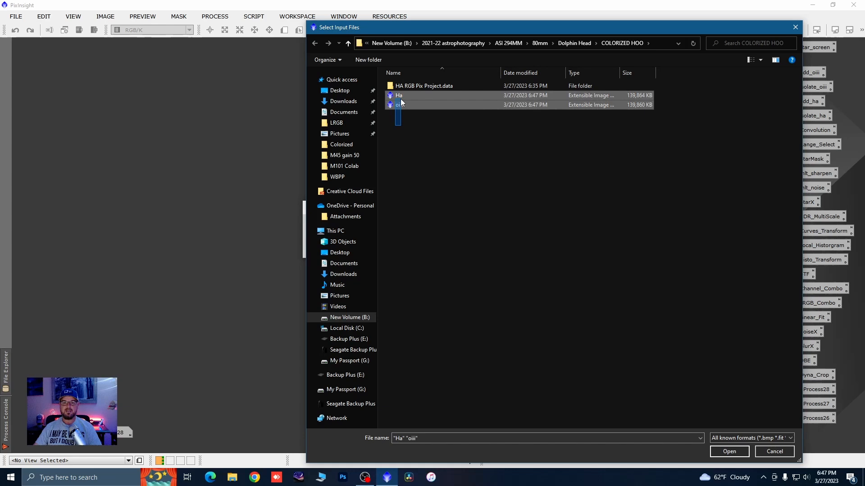
left_click(724, 451)
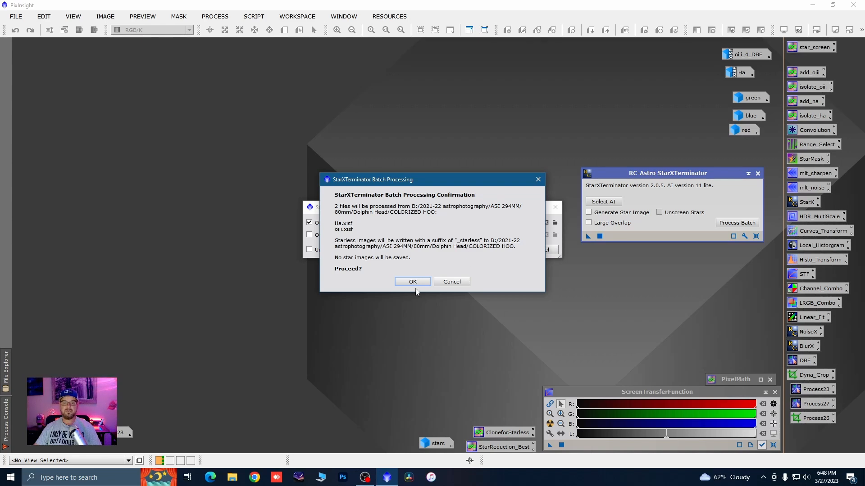
left_click(404, 286)
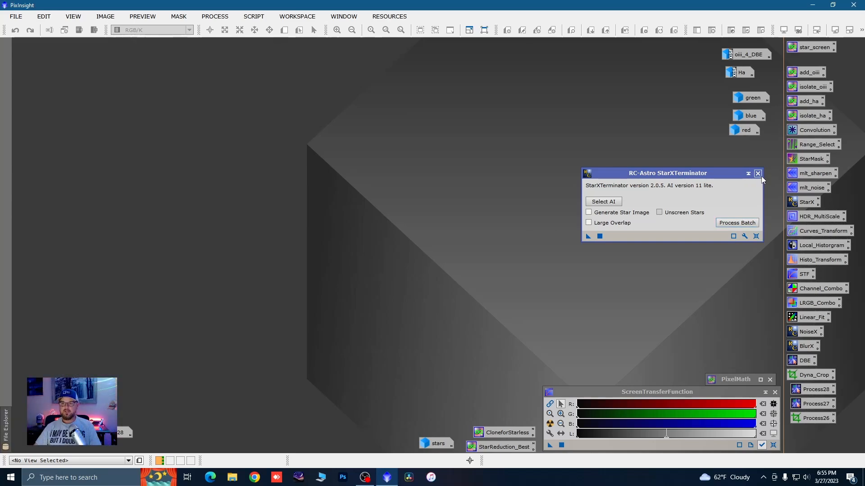
left_click(758, 174)
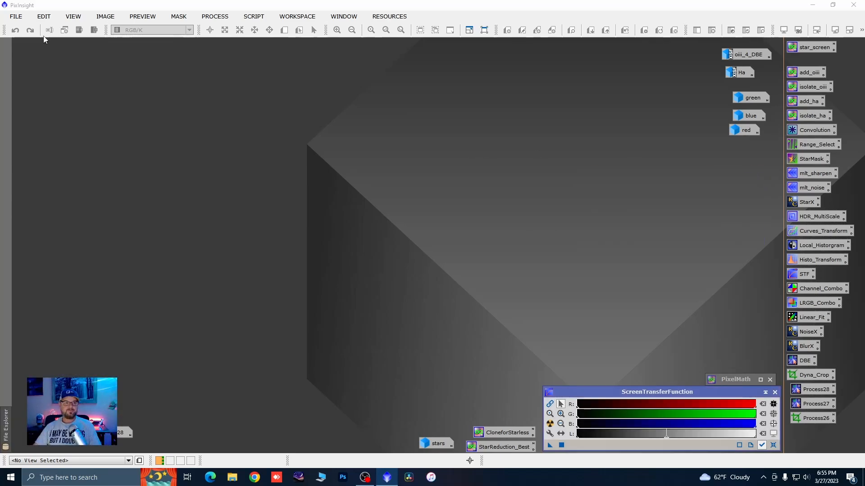
- Open the Ha_starless and oiii_starless images from the COLORIZED HOO folder
left_click(17, 18)
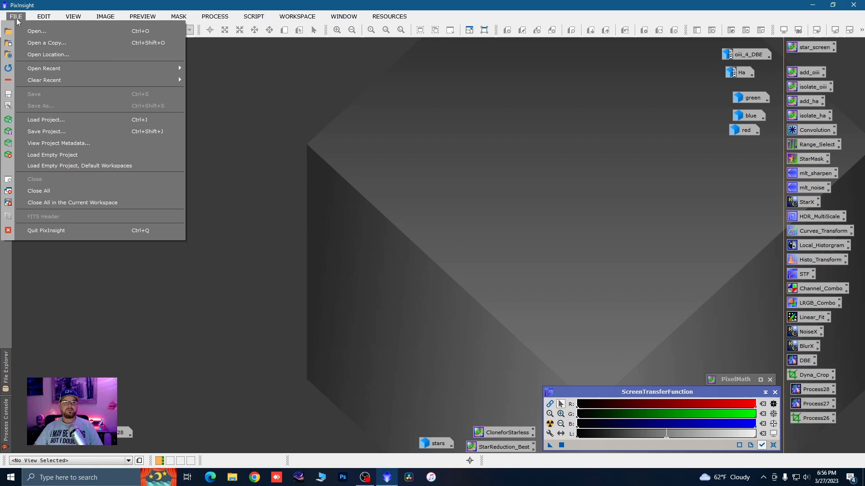
left_click(37, 31)
double_click(153, 89)
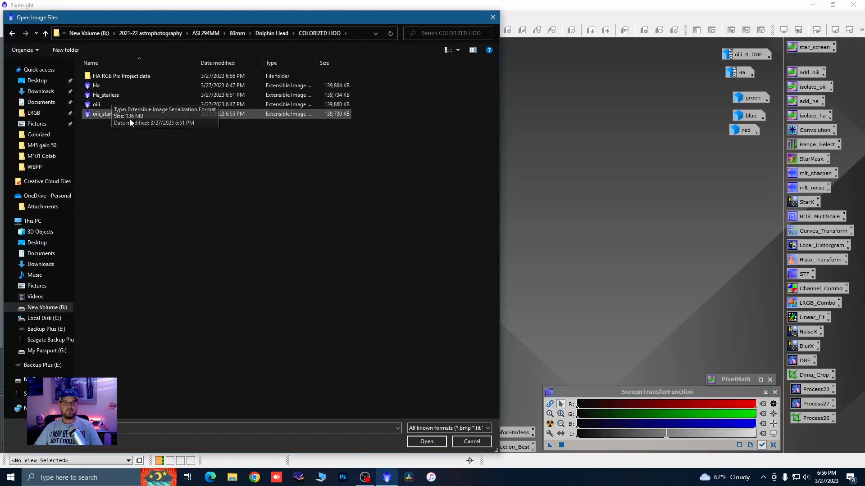
left_click(106, 96)
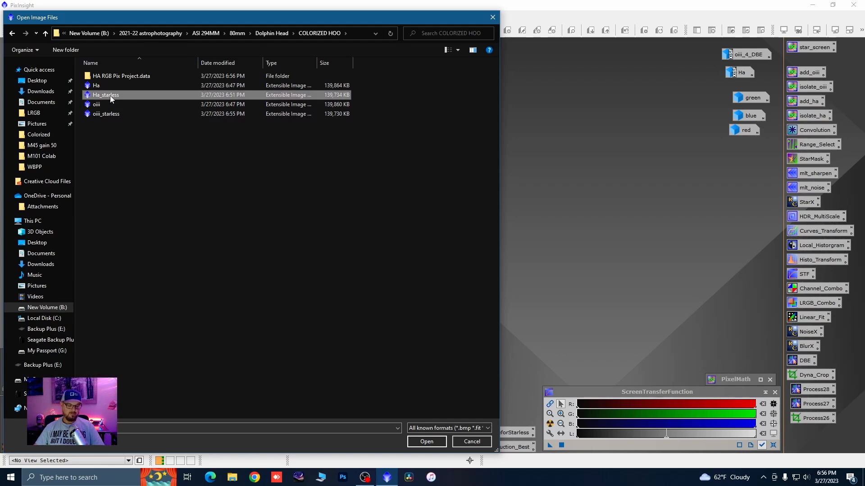
left_click(101, 113, "ctrl")
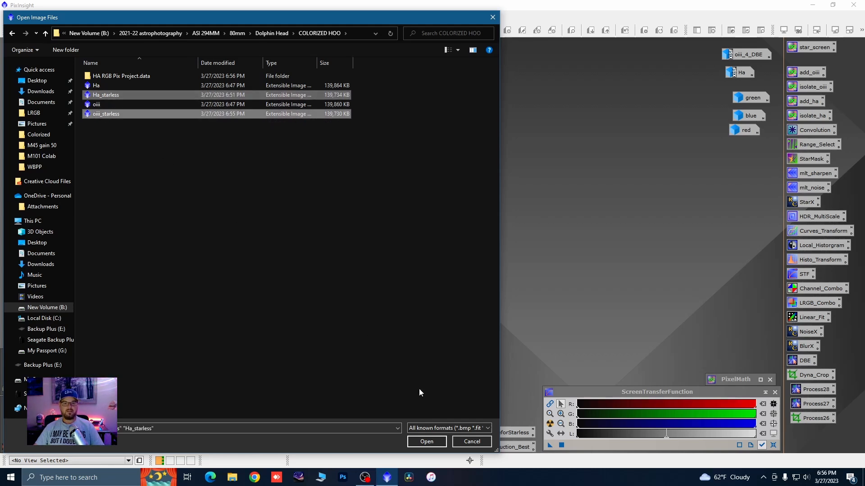
left_click(427, 442)
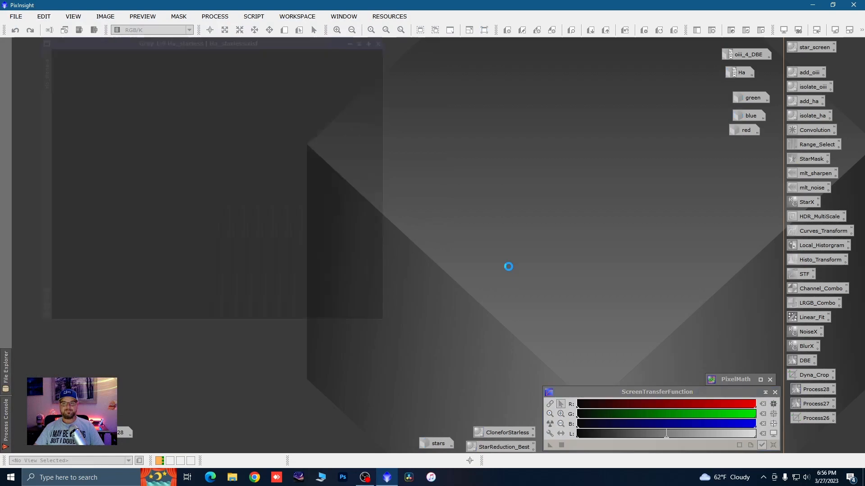
- Auto-stretch the display of oiii_starless and Ha_starless, and arrange the two images side by side with Ha_starless first
left_click(550, 424)
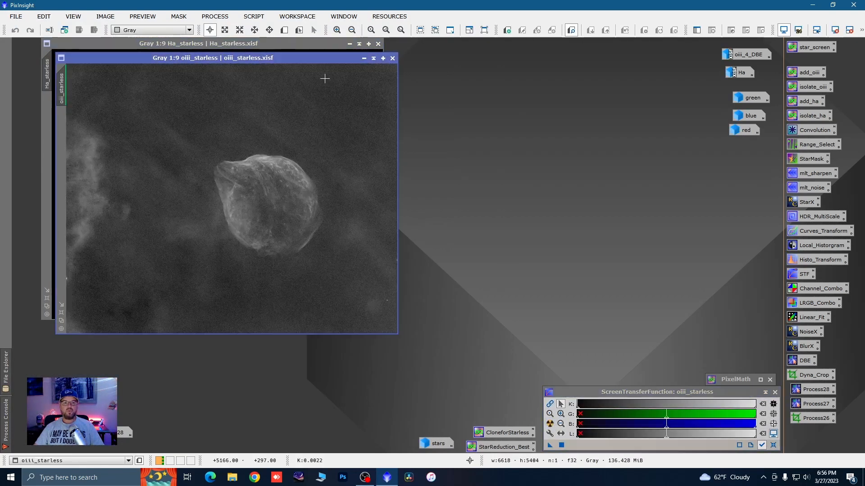
left_click_drag(313, 58, 387, 66)
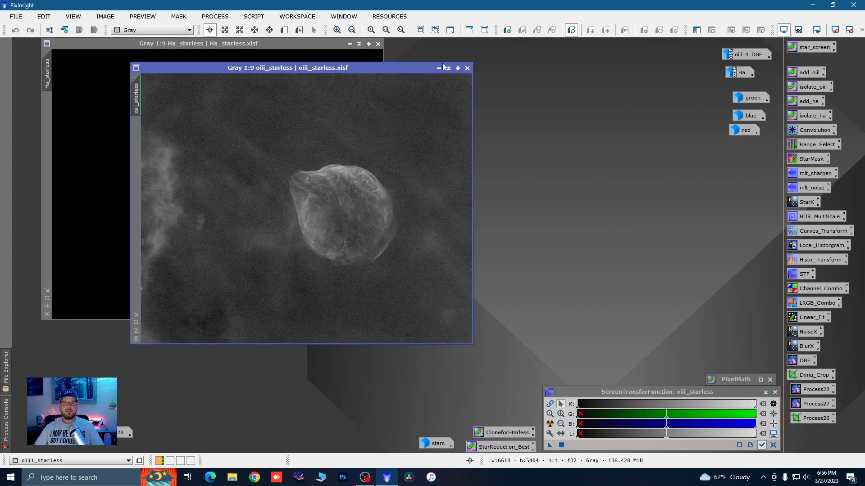
left_click_drag(398, 70, 641, 47)
left_click(250, 42)
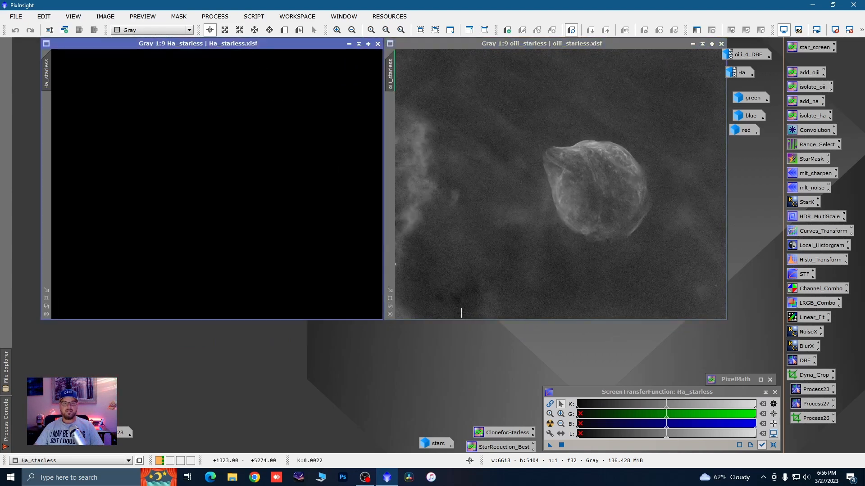
left_click(551, 423)
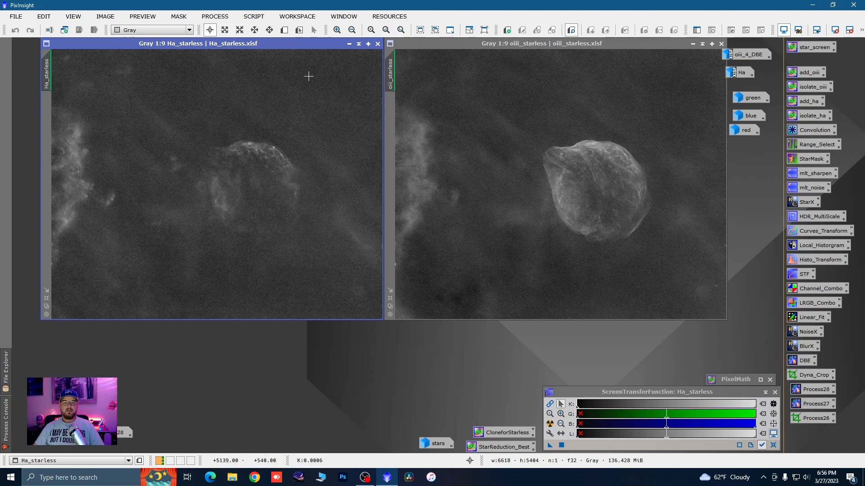
left_click_drag(298, 44, 286, 49)
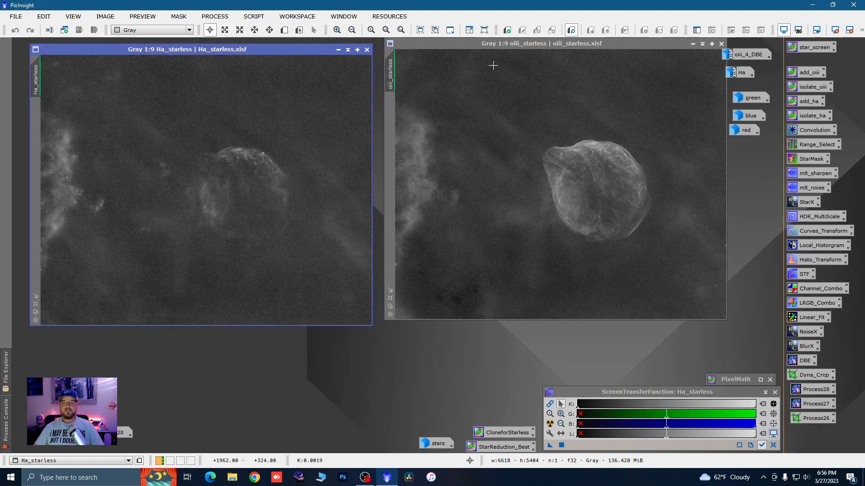
left_click(502, 45)
left_click_drag(502, 45, 492, 51)
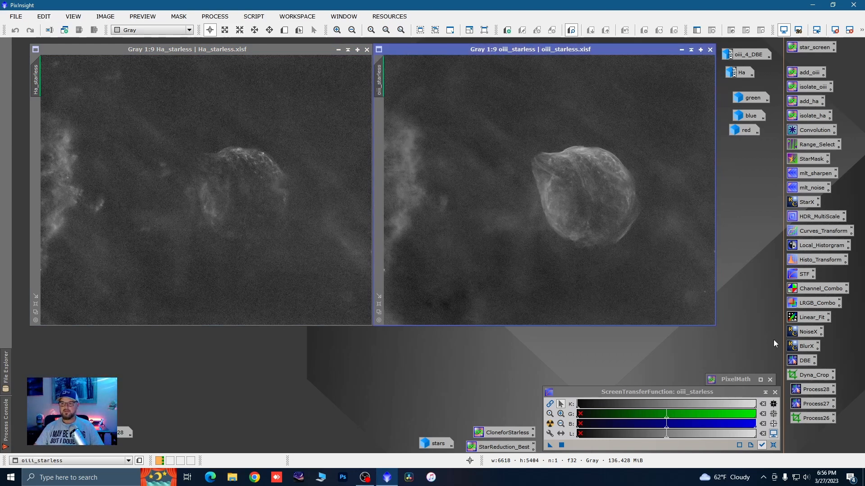
- Denoise oiii_starless and Ha_starless with NoiseXTerminator, using Denoise 0.72 and Detail 0.22
left_click(801, 333)
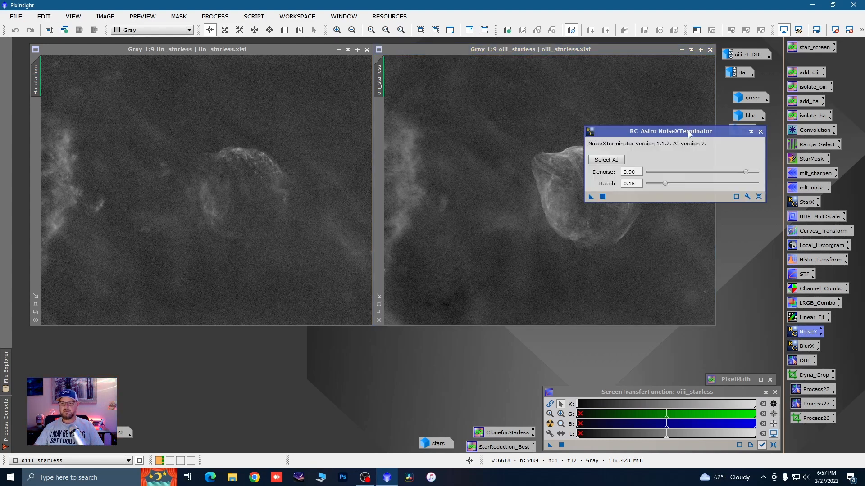
left_click_drag(701, 129, 452, 337)
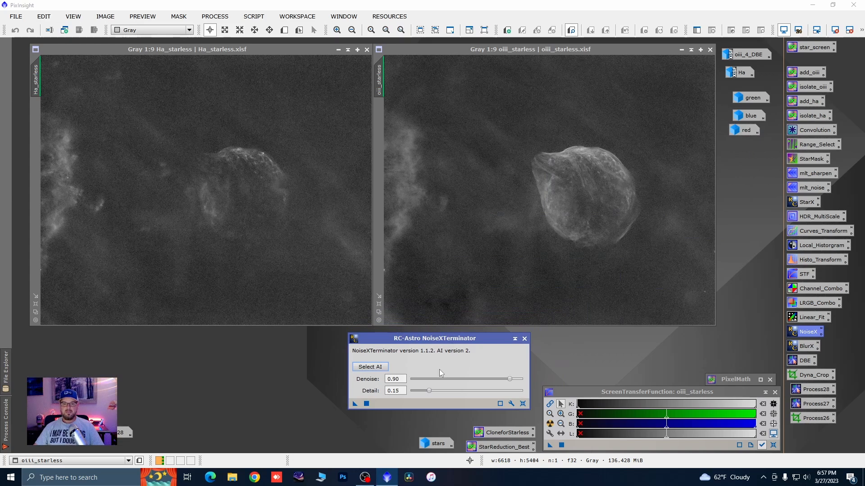
left_click_drag(514, 379, 509, 380)
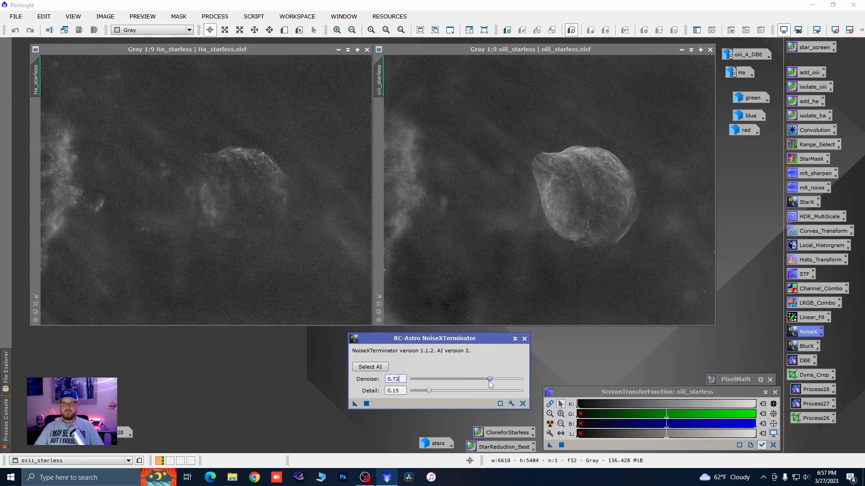
left_click_drag(429, 391, 436, 390)
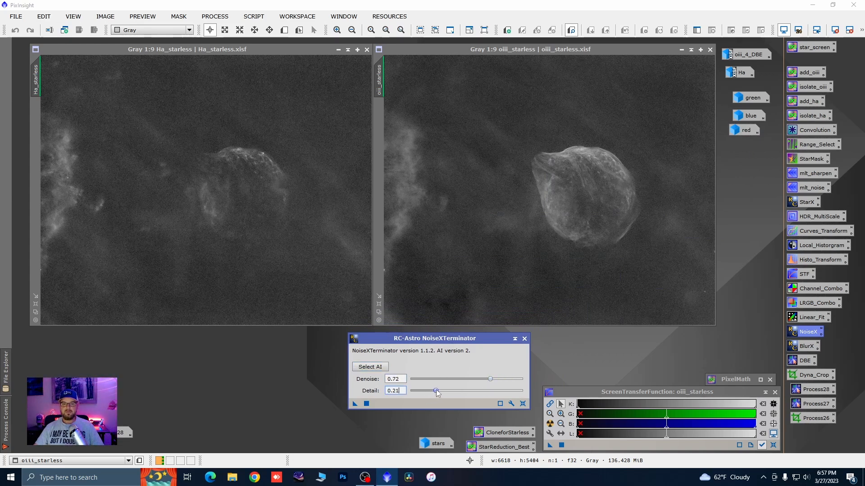
left_click_drag(355, 404, 453, 311)
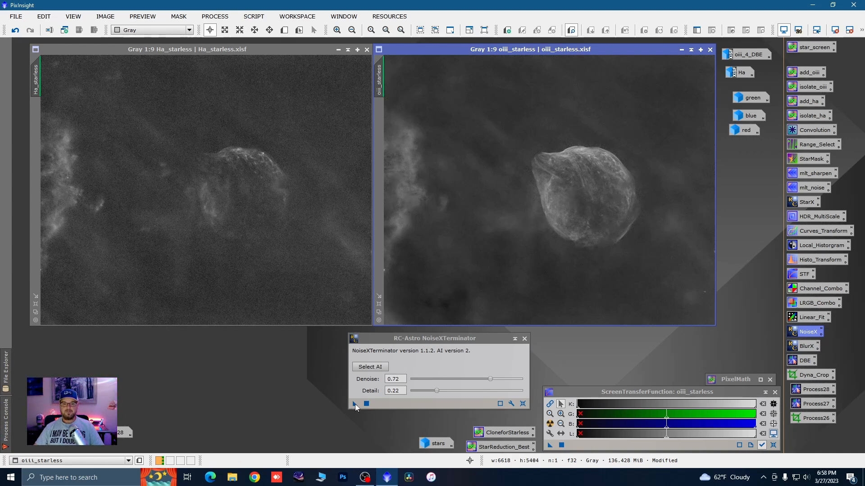
left_click_drag(355, 404, 230, 301)
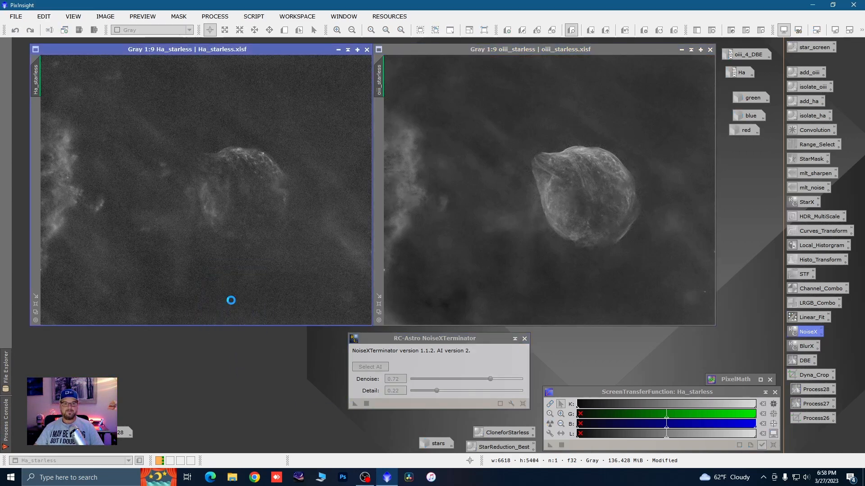
left_click(524, 339)
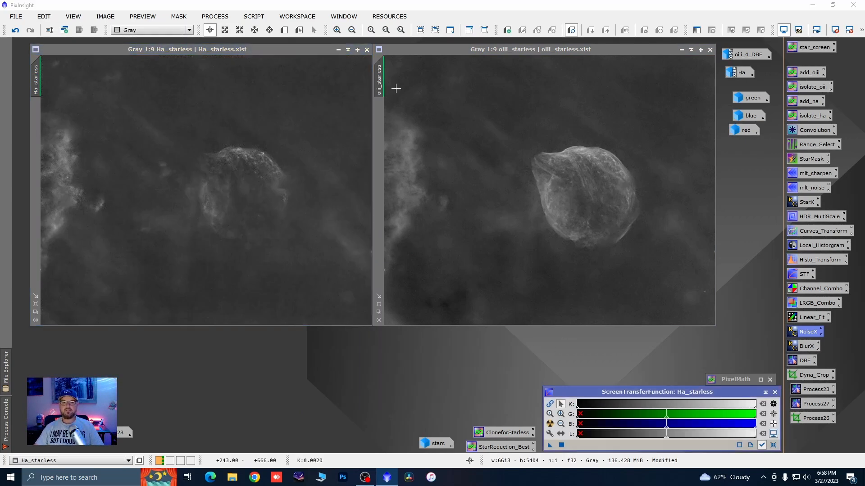
- Minimize the oiii_starless image and park its icon next to oiii_4_DBE
left_click(447, 50)
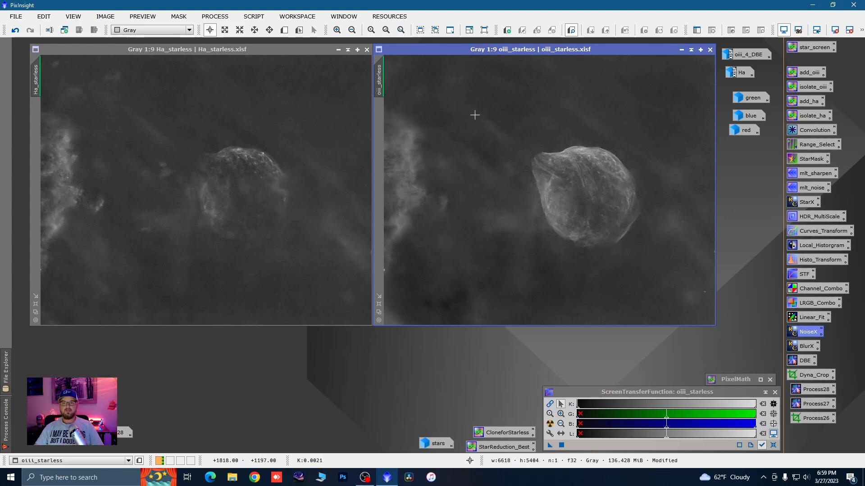
left_click(682, 50)
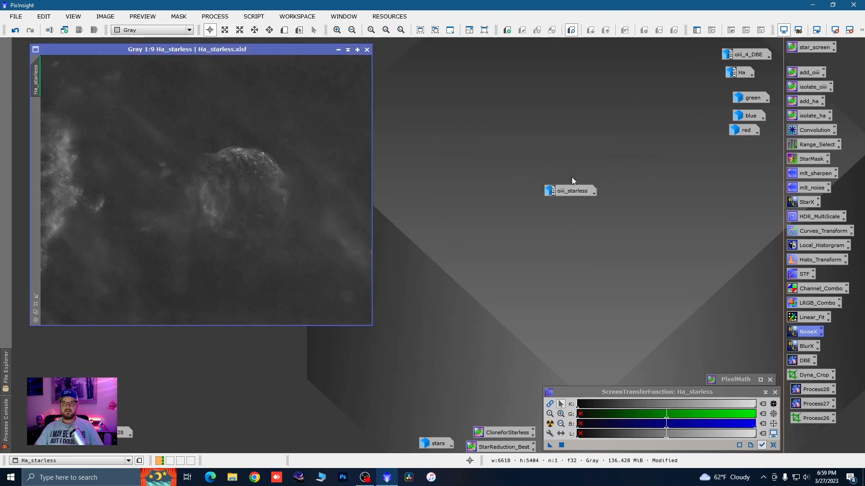
left_click_drag(571, 188, 622, 117)
left_click_drag(674, 61, 681, 54)
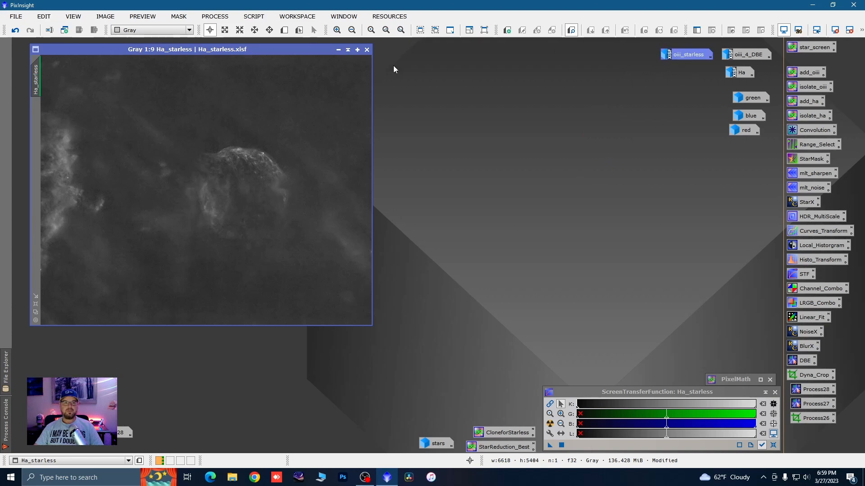
- Convert the grayscale Ha_starless image to RGB color
left_click_drag(287, 52, 312, 70)
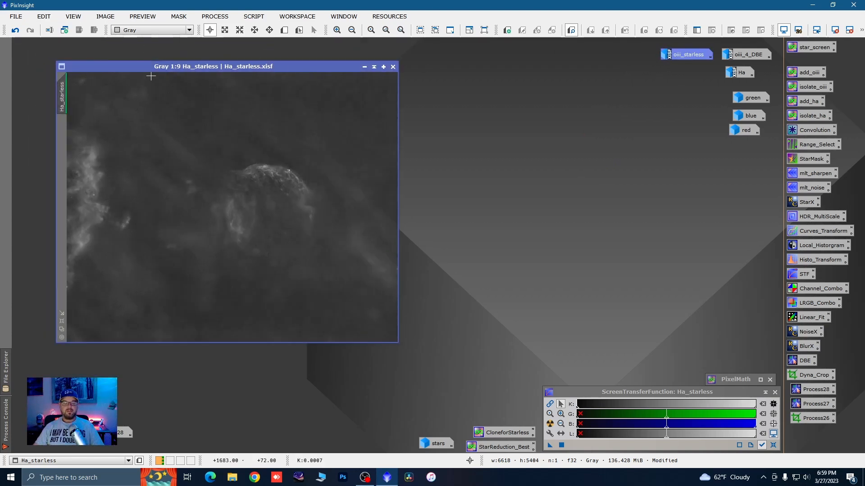
left_click(215, 17)
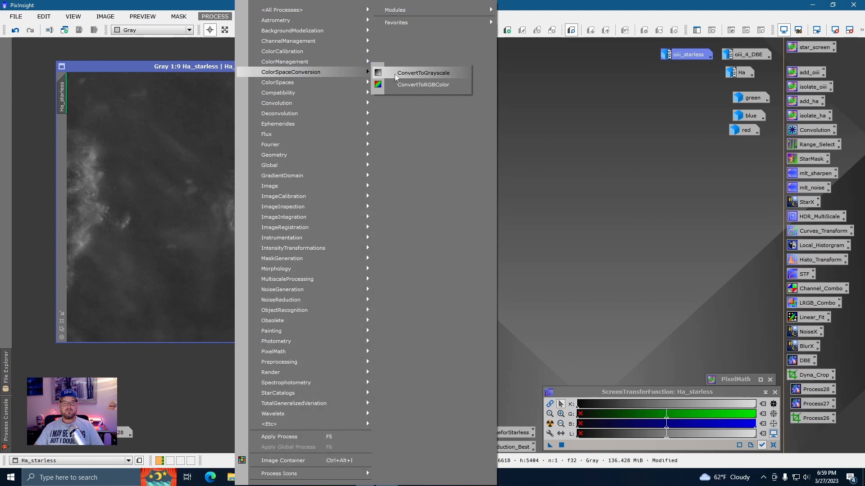
left_click(399, 88)
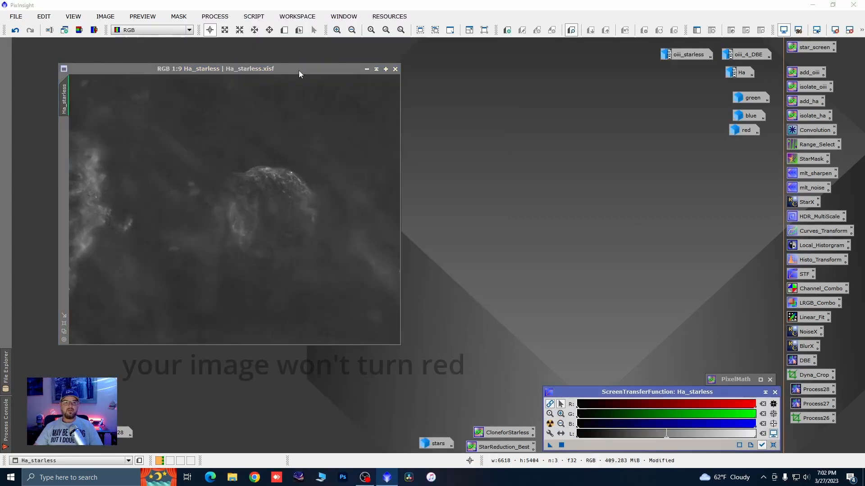
mouse_move(298, 70)
left_mouse_down()
mouse_move(306, 69)
mouse_move(285, 71)
left_mouse_up()
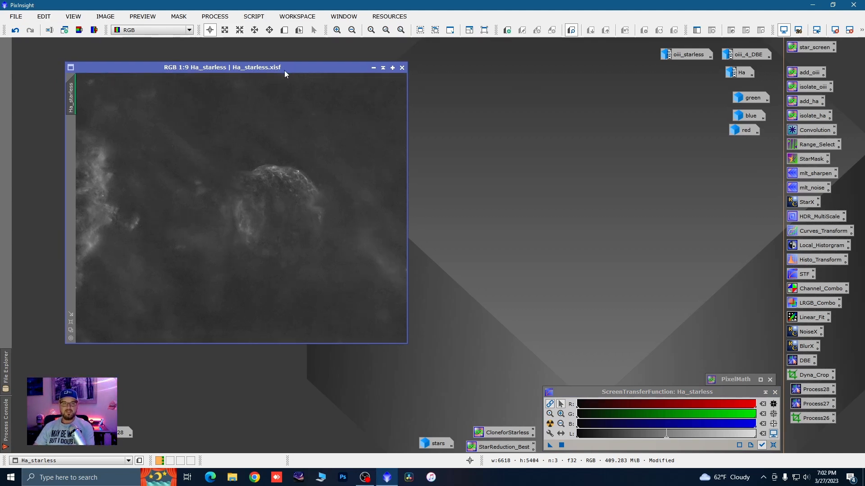
- Remove the screen stretch from Ha_starless and set up HistogramTransformation with that view and a real-time preview
key("ctrl+F12")
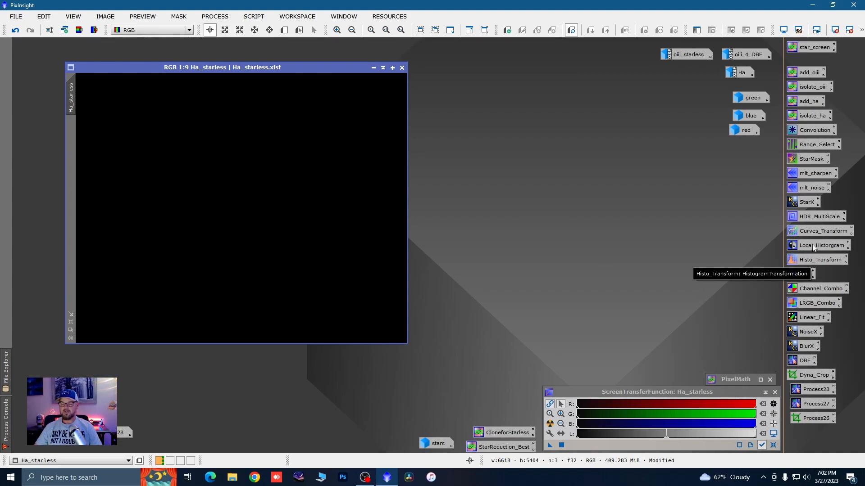
double_click(808, 261)
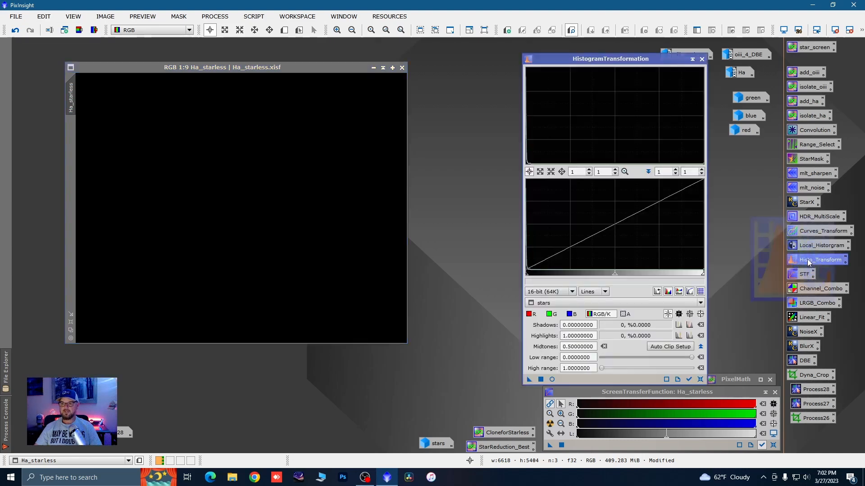
left_click_drag(646, 60, 633, 59)
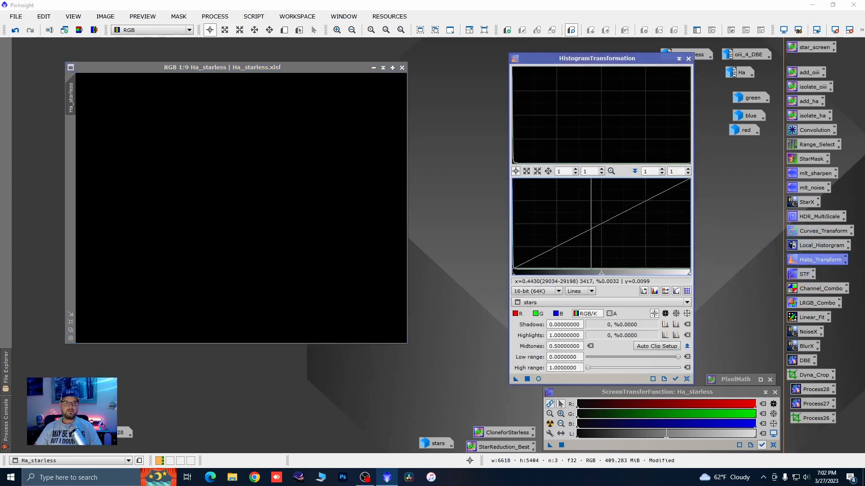
left_click(686, 303)
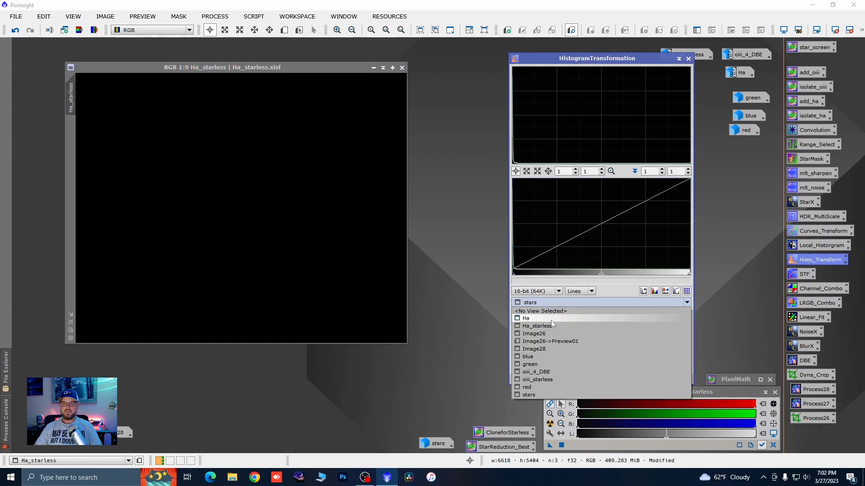
left_click(545, 327)
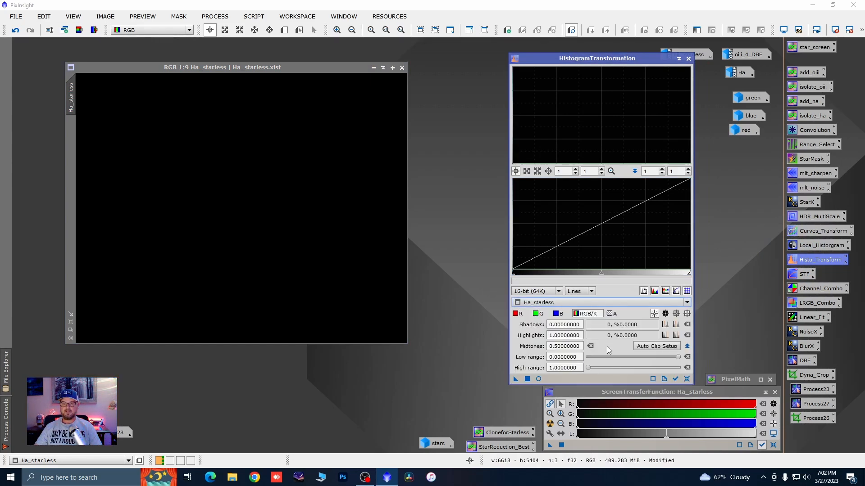
left_click(538, 379)
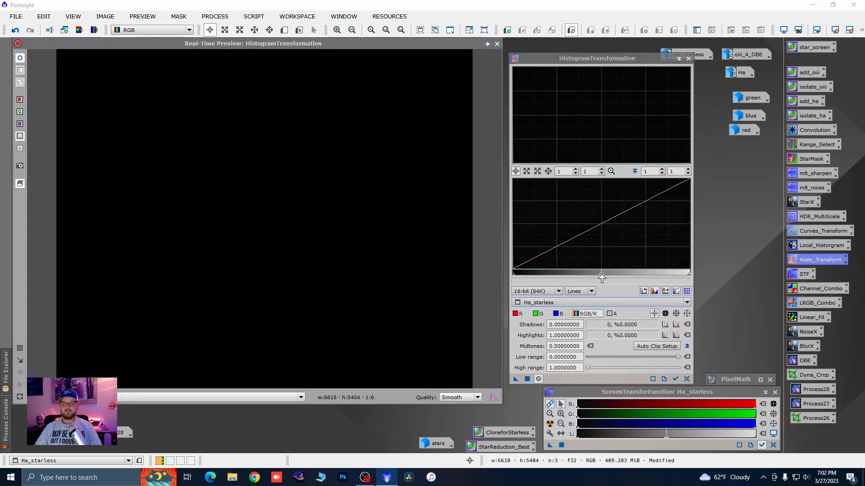
- Apply a histogram stretch to Ha_starless with midtones about 0.041, reset the curve, and apply another with midtones about 0.142
left_click_drag(602, 273, 520, 273)
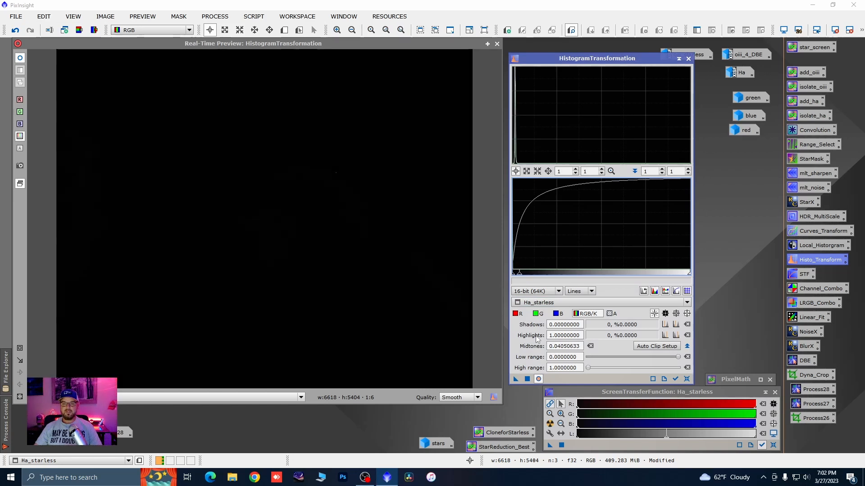
left_click(527, 379)
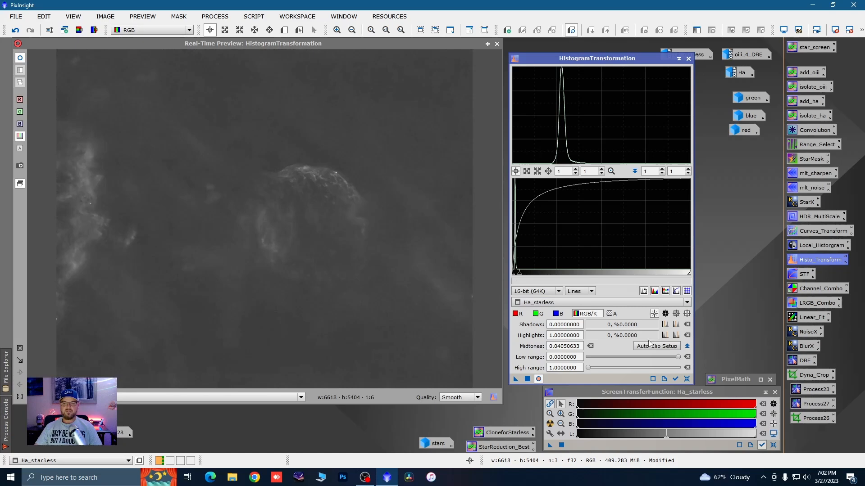
left_click(686, 379)
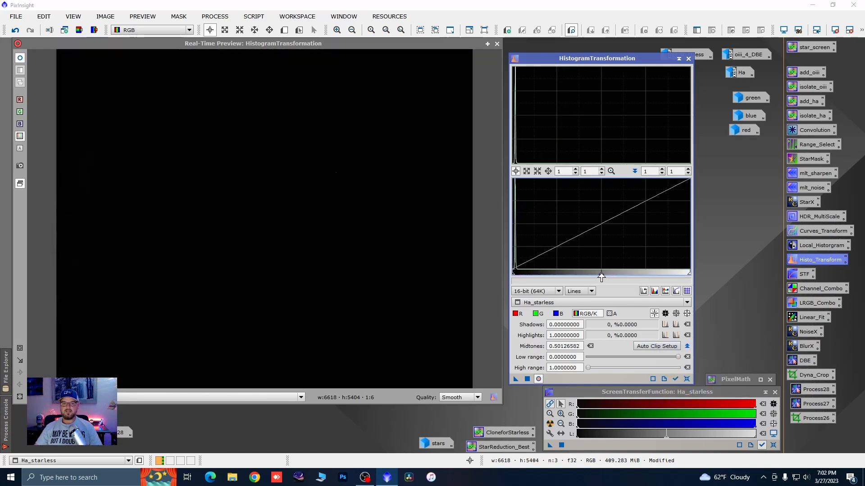
left_click_drag(601, 277, 537, 269)
left_click(537, 379)
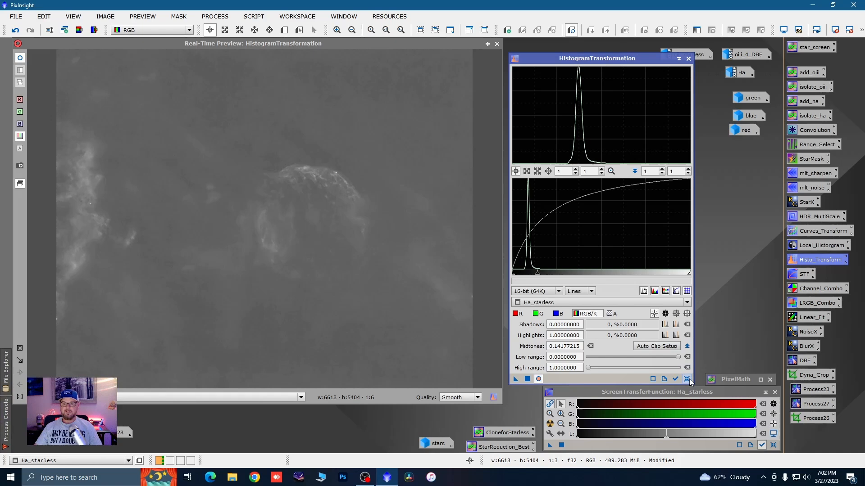
- Apply a shadows clip of about 0.018 to Ha_starless, reset the histogram curve, and apply a stretch with midtones about 0.278
left_click(687, 380)
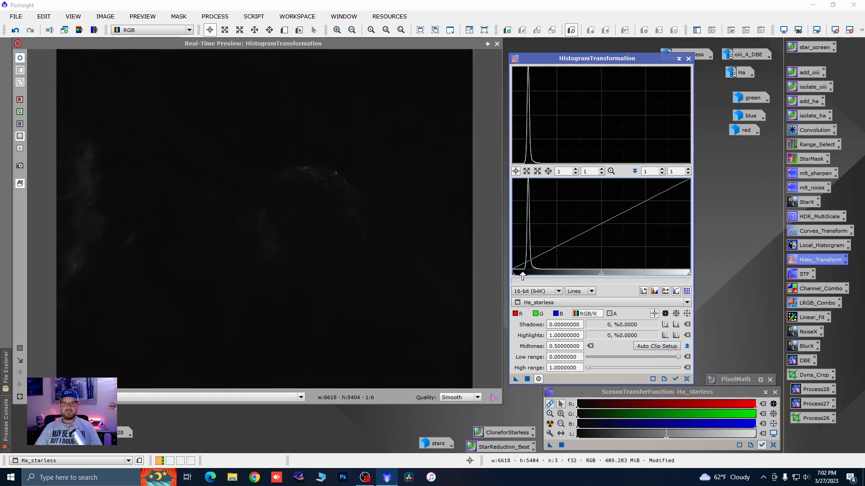
left_click_drag(514, 277, 516, 276)
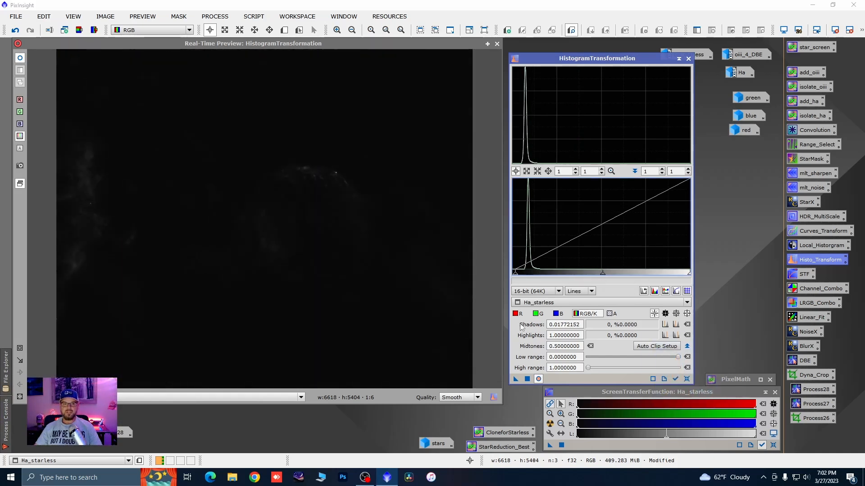
left_click(527, 378)
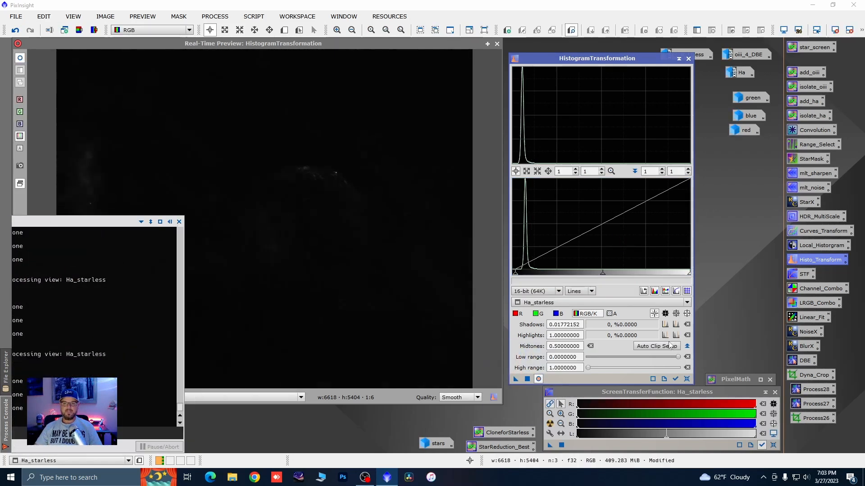
left_click(686, 378)
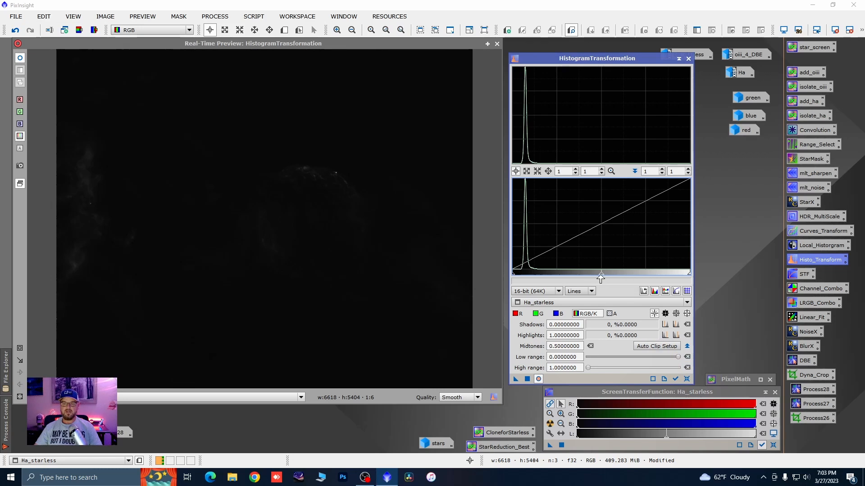
left_click_drag(600, 277, 561, 271)
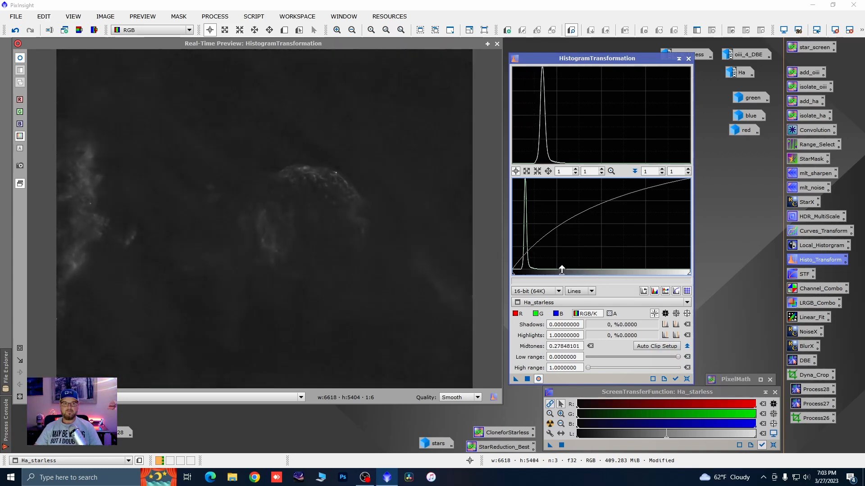
left_click(527, 379)
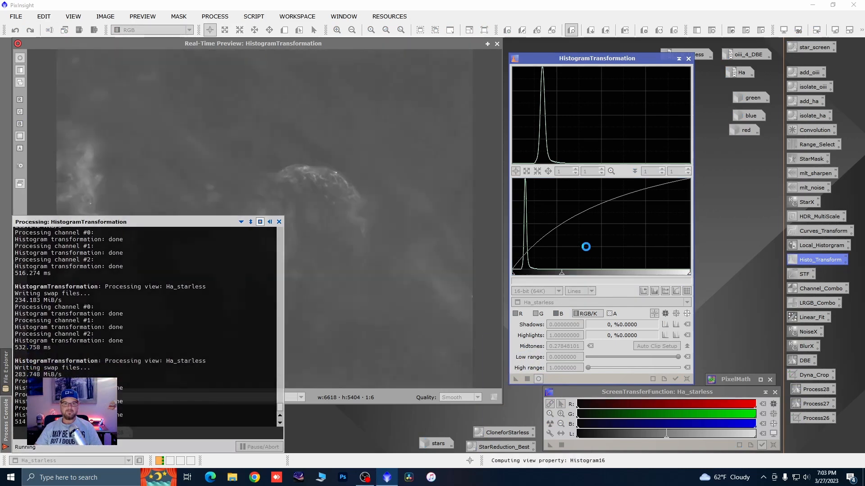
- Reset the curve, apply a shadows clip of about 0.053 to Ha_starless, and close HistogramTransformation with its preview
left_click(685, 380)
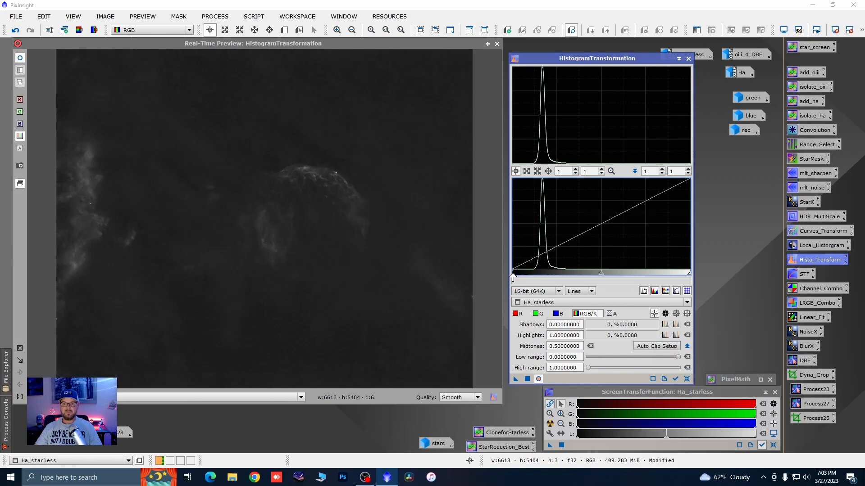
left_click_drag(513, 278, 521, 276)
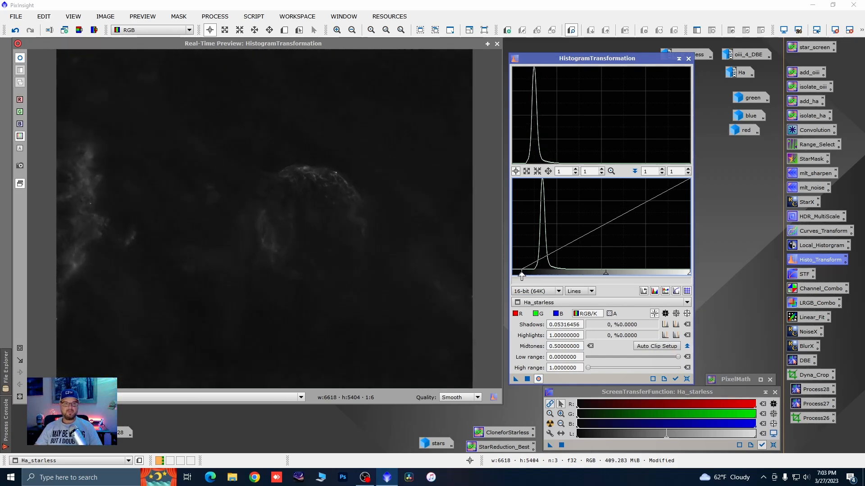
left_click(527, 379)
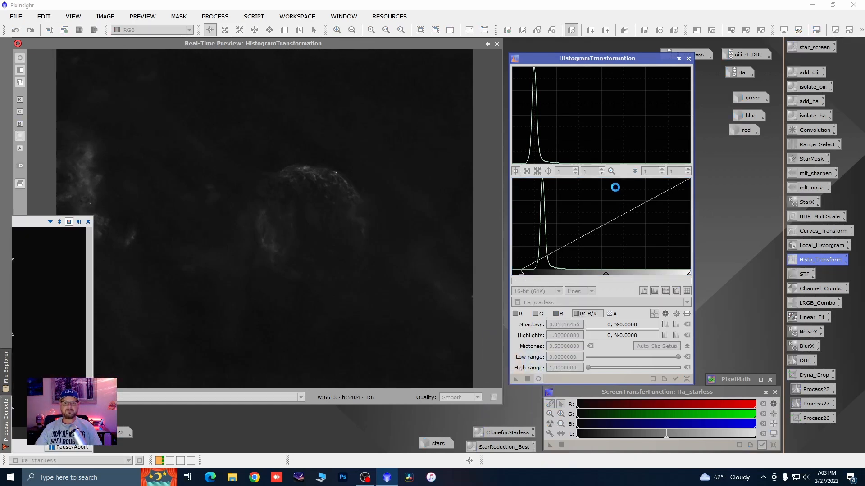
left_click(688, 59)
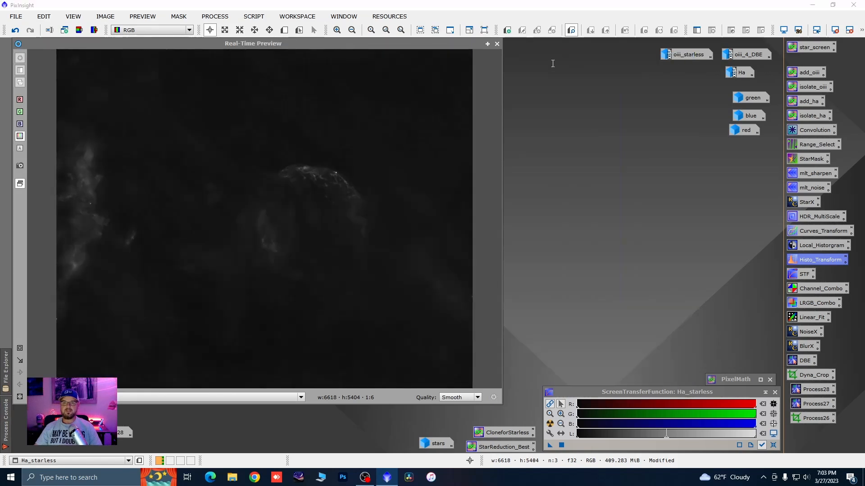
left_click(497, 44)
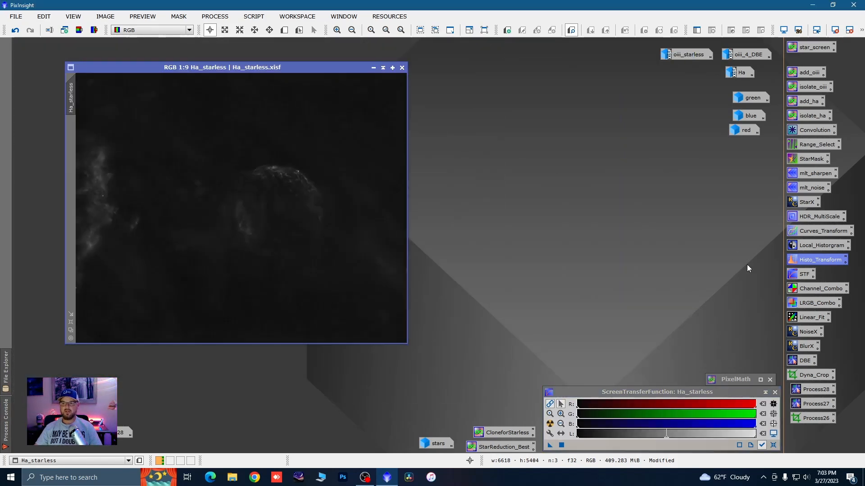
- Set up CurvesTransformation on the RGB/K channel with a real-time preview of Ha_starless and sample the background brightness
double_click(808, 231)
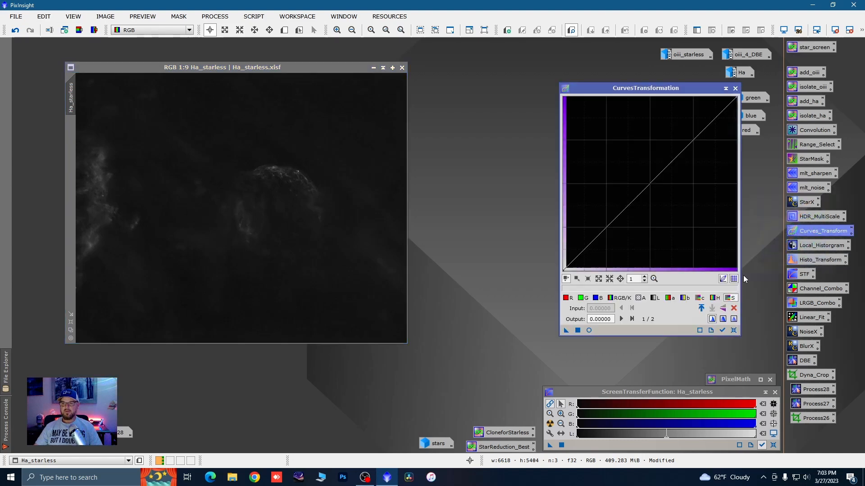
left_click(589, 331)
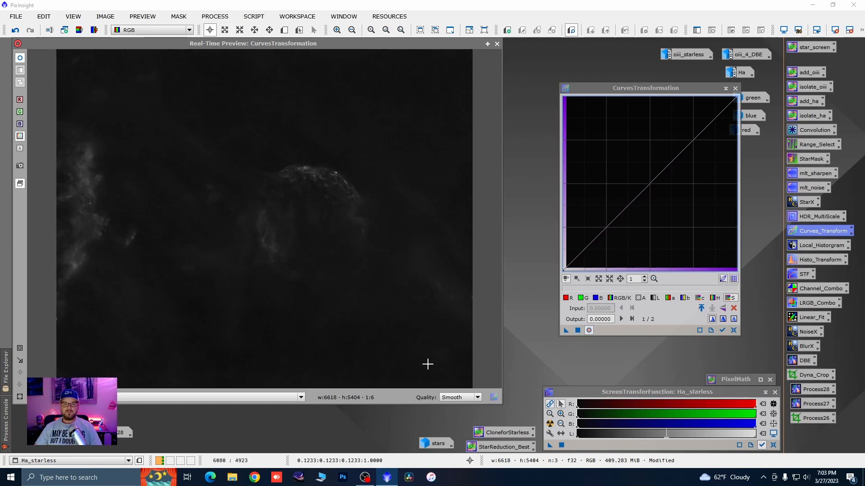
left_click_drag(399, 376, 365, 370)
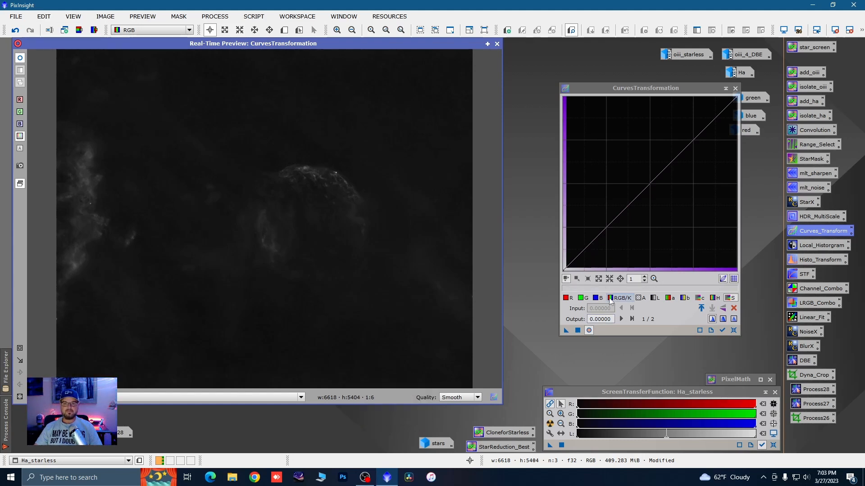
left_click(497, 44)
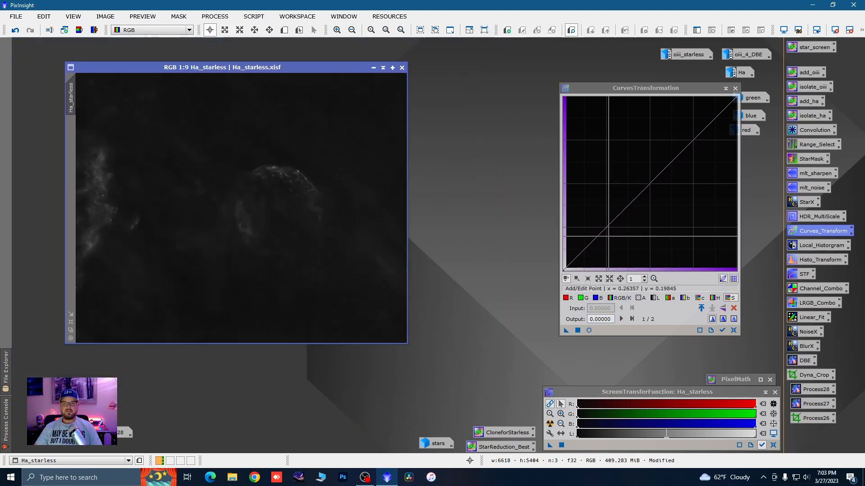
left_click(590, 330)
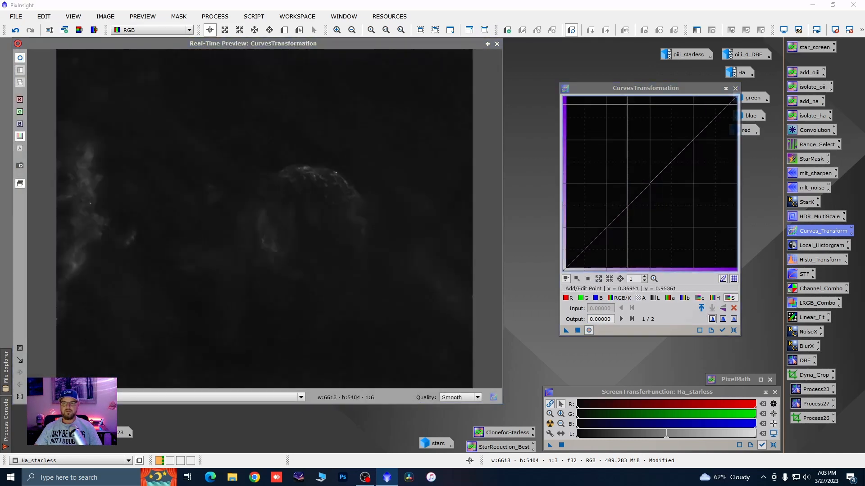
left_click(384, 362)
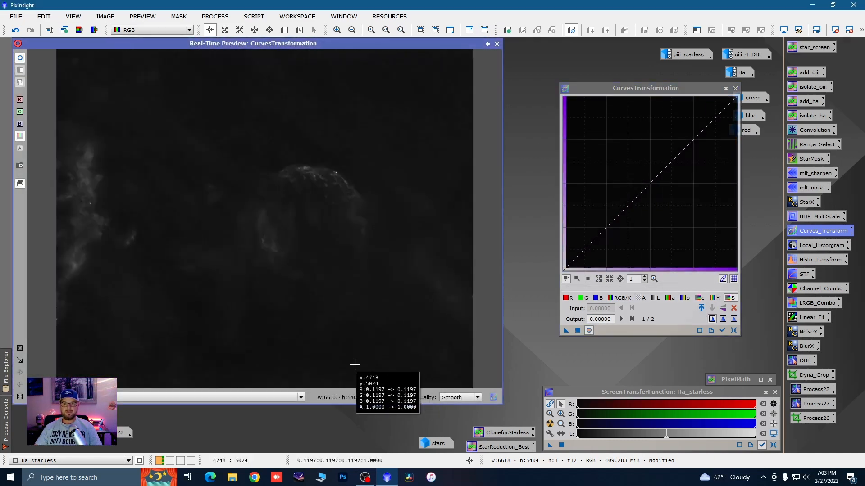
left_click(619, 303)
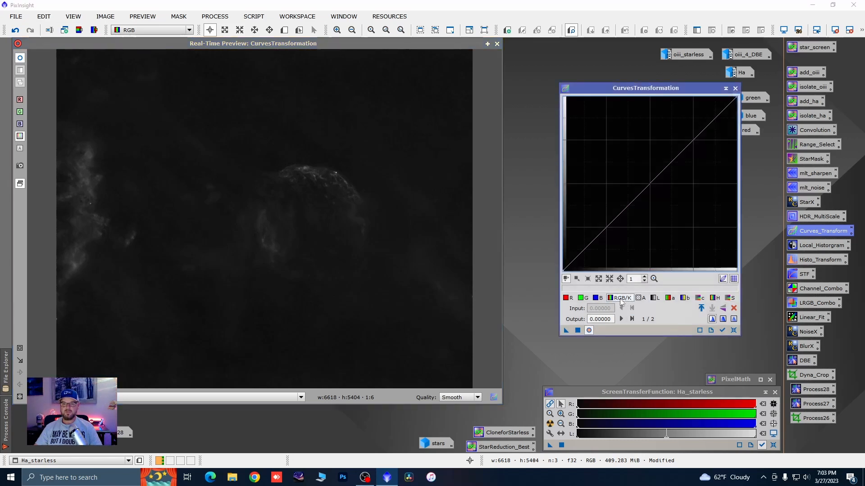
left_click_drag(417, 363, 350, 370)
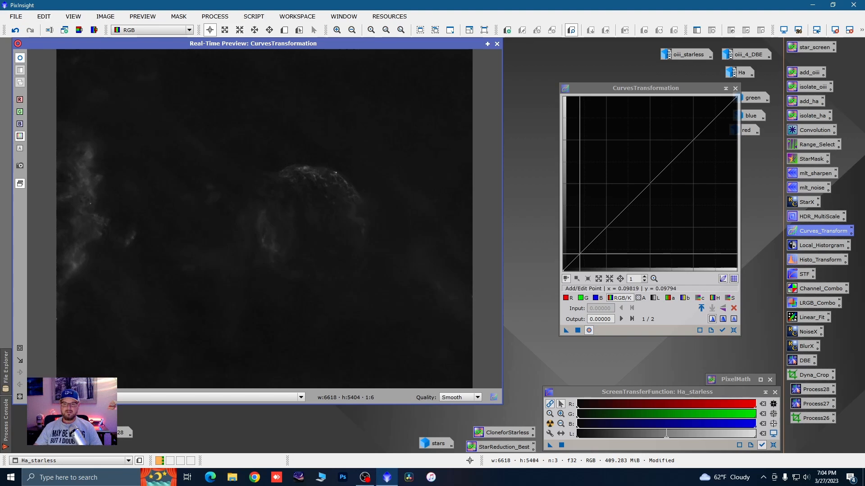
- Anchor the RGB/K curve near 0.098, raise it in the lower tones and to about 0.461 at input 0.336, and apply it to Ha_starless
left_click(579, 254)
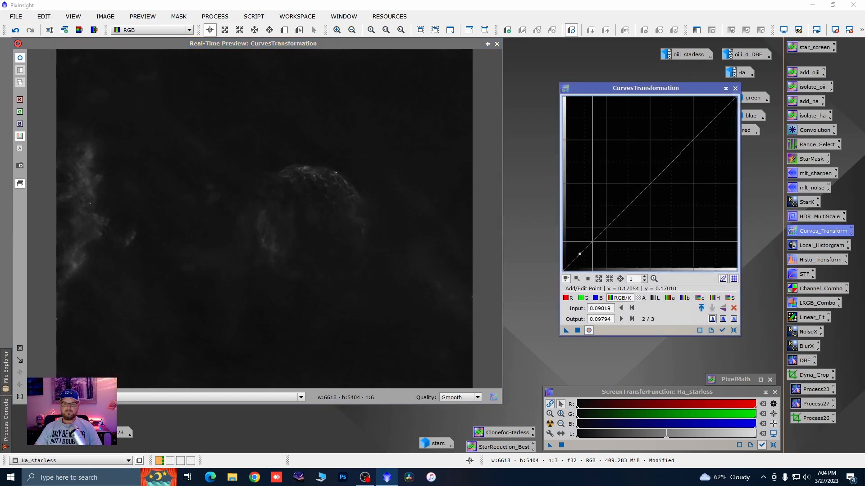
left_click(593, 241)
left_click_drag(593, 241, 592, 235)
left_click(625, 191)
left_click_drag(625, 191, 621, 191)
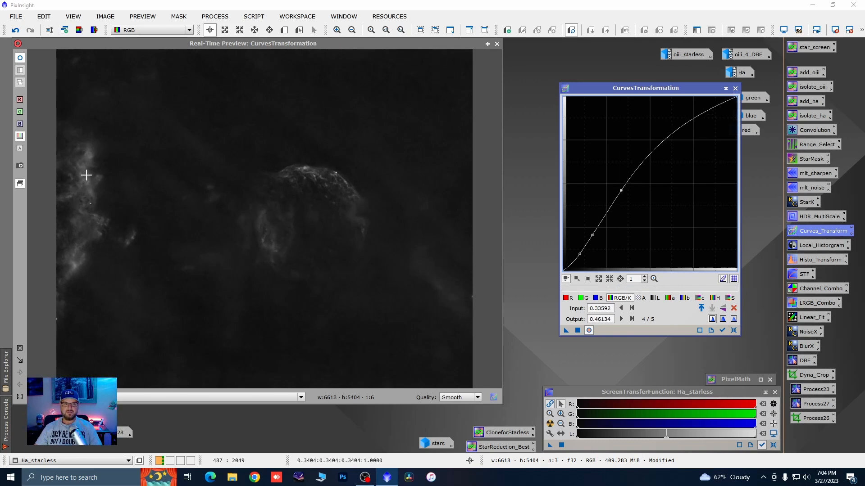
left_click(577, 331)
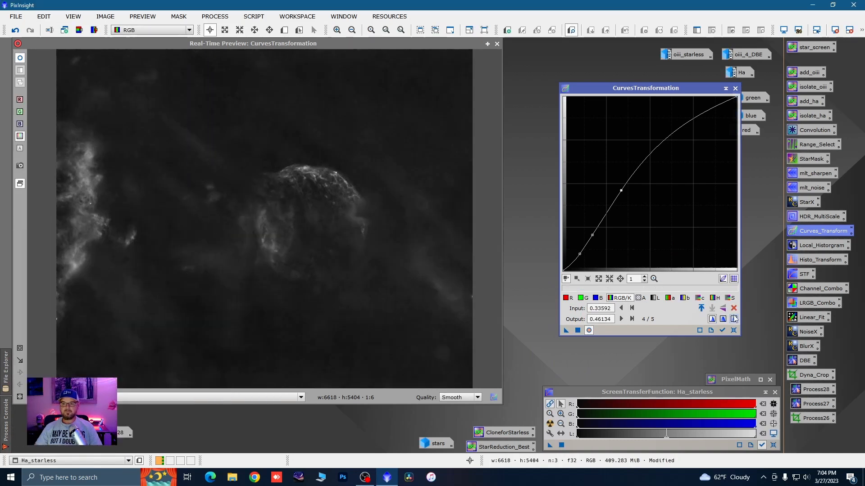
- Reset the curve and apply a contrast curve to Ha_starless through about 0.075/0.059, 0.129/0.111 and 0.315/0.322
left_click(734, 330)
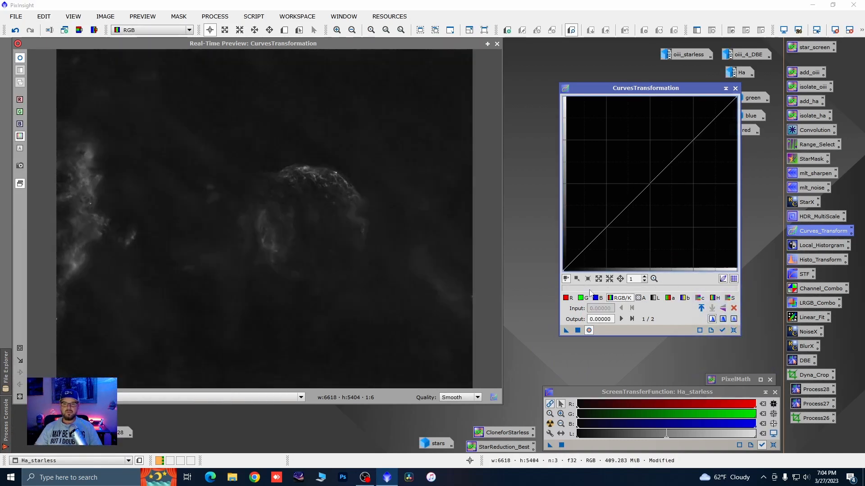
left_click_drag(383, 321, 313, 361)
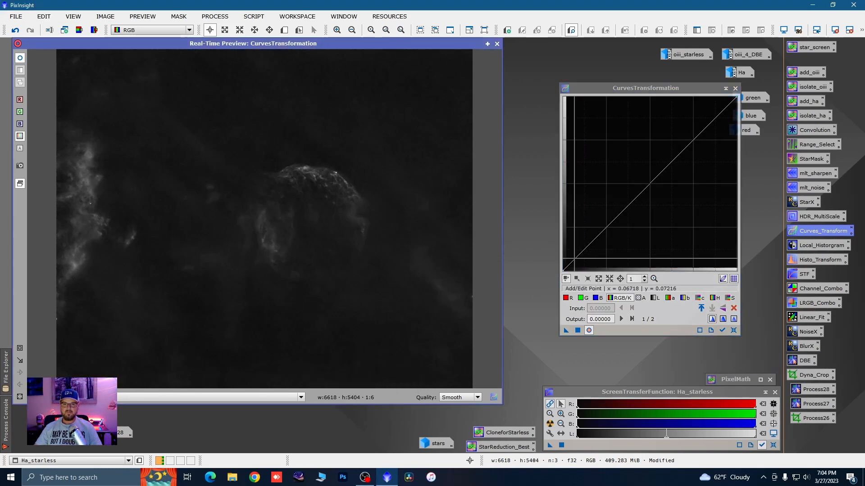
left_click_drag(575, 257, 576, 259)
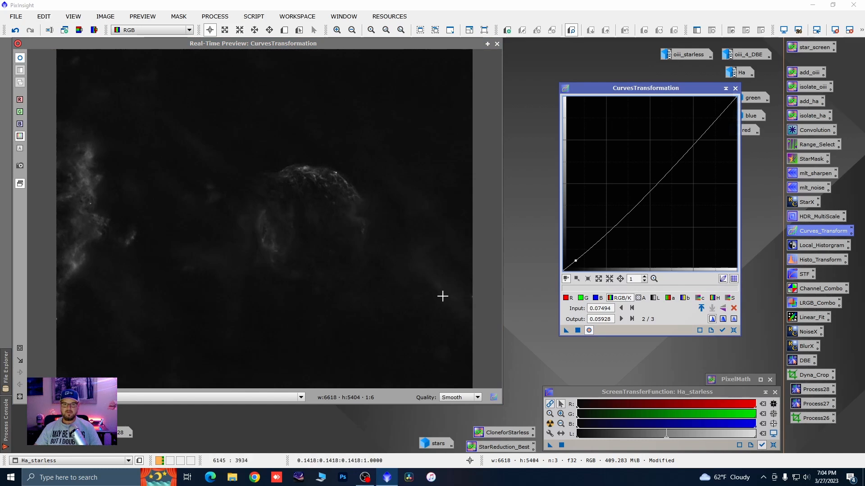
mouse_move(443, 295)
left_mouse_down()
mouse_move(427, 257)
mouse_move(434, 227)
mouse_move(418, 209)
left_mouse_up()
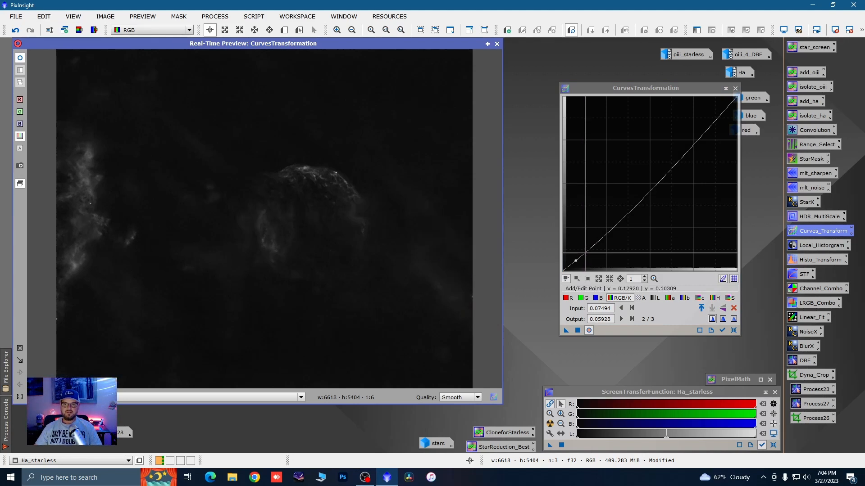
left_click(585, 253)
left_click_drag(585, 254, 585, 251)
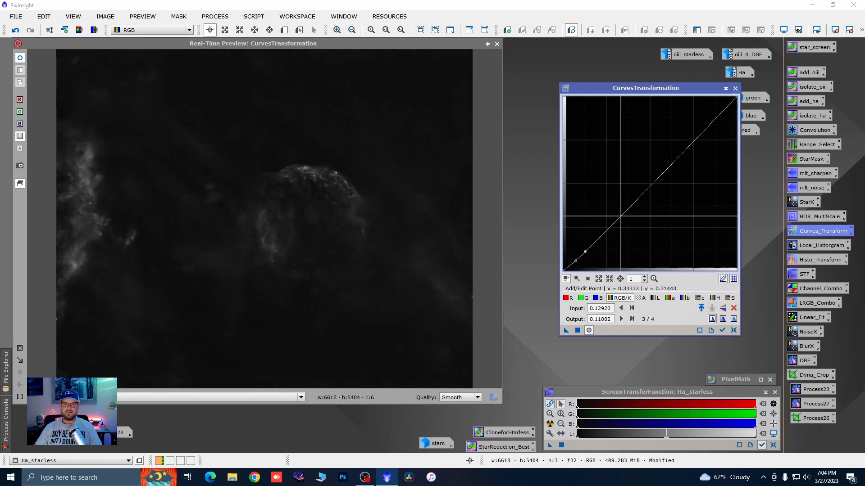
left_click(621, 216)
left_click_drag(621, 216, 618, 215)
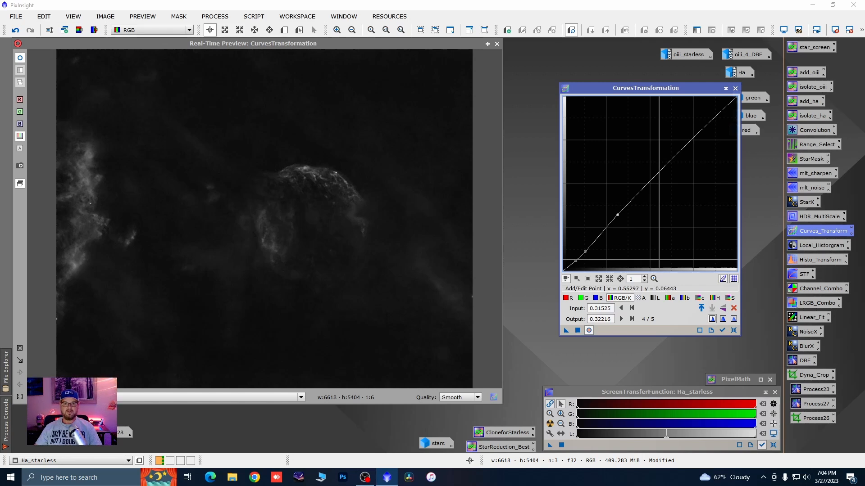
left_click(577, 330)
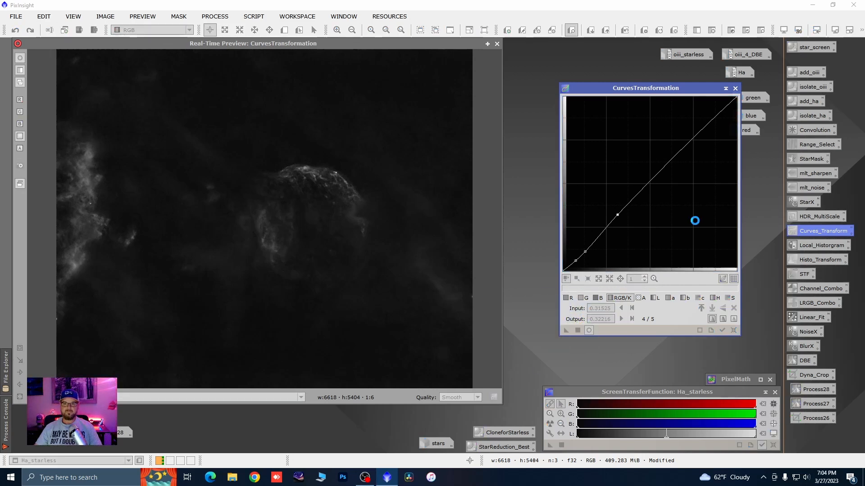
- Reset and close CurvesTransformation and its preview, and park the minimized Ha_starless image below the oiii_starless icon
left_click(734, 331)
left_click(735, 88)
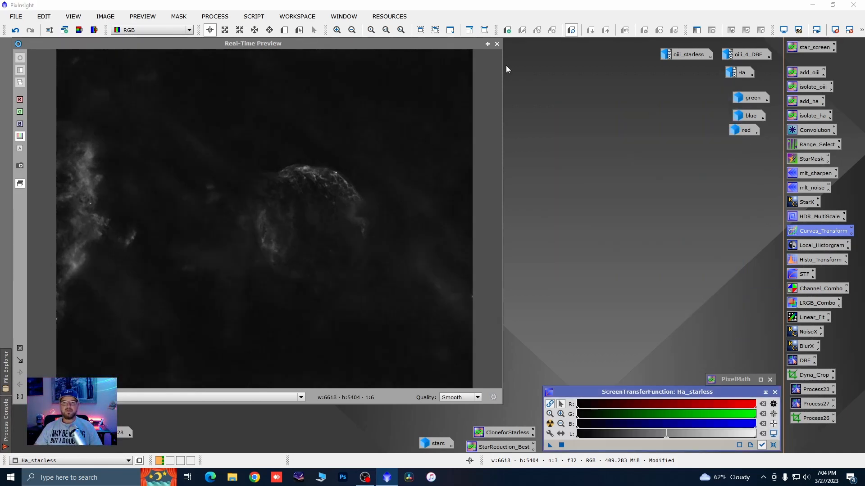
left_click(497, 44)
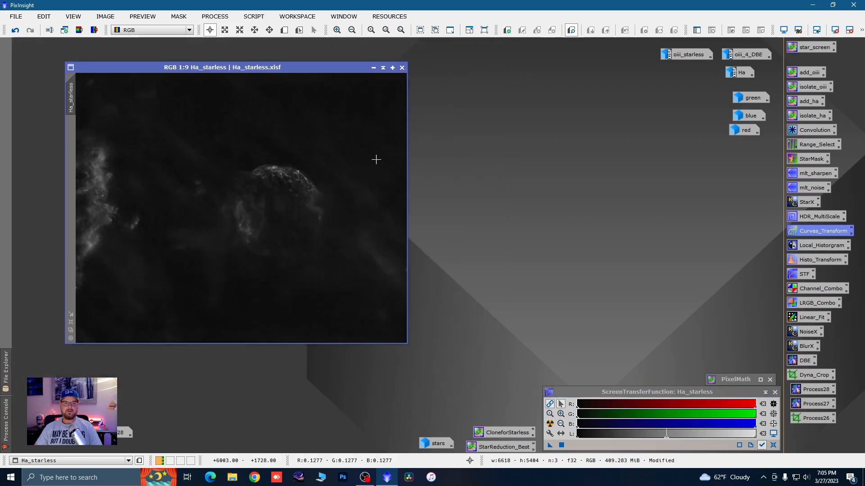
left_click(374, 67)
left_click_drag(258, 205, 682, 70)
- Restore the oiii_starless image, move it clear of the icons, remove its screen stretch and convert it to RGB color
double_click(682, 54)
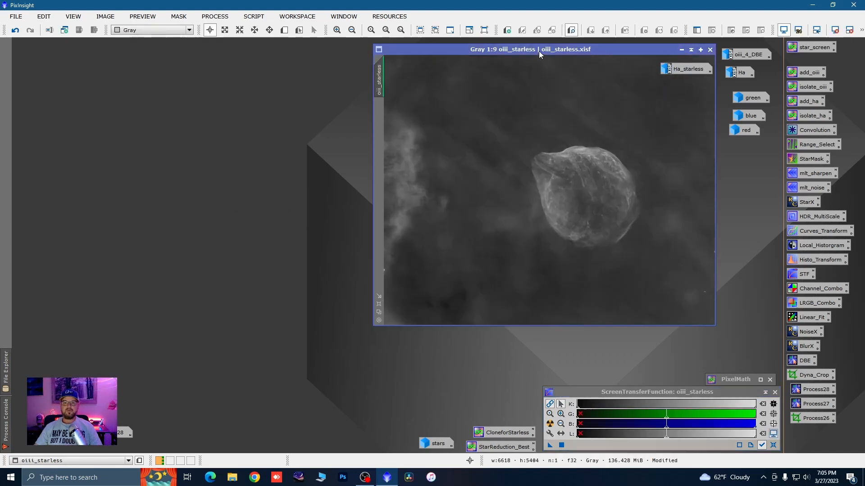
left_click_drag(539, 50, 213, 64)
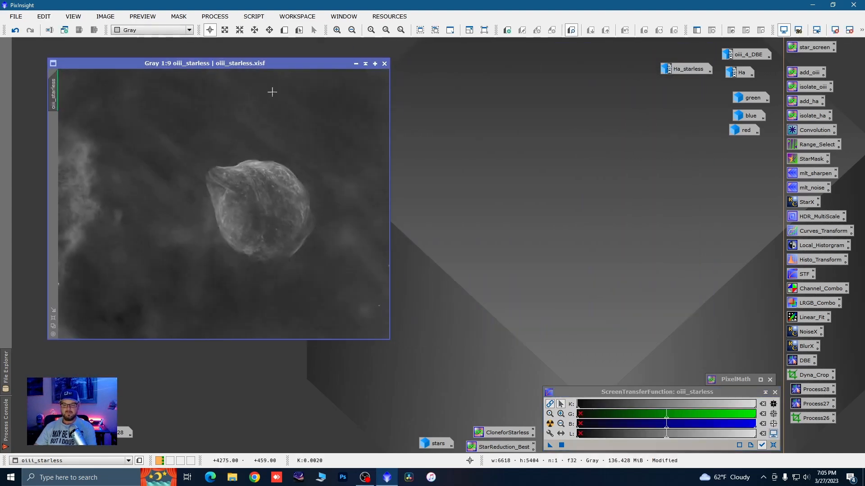
key("F12")
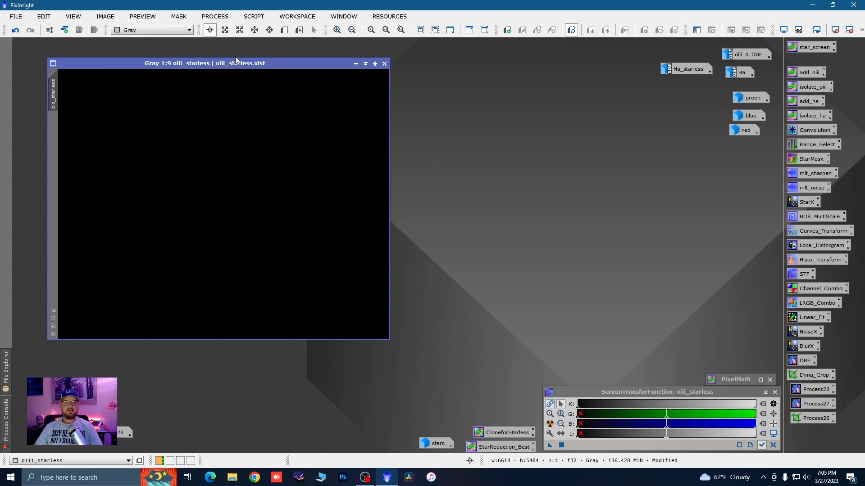
left_click(215, 17)
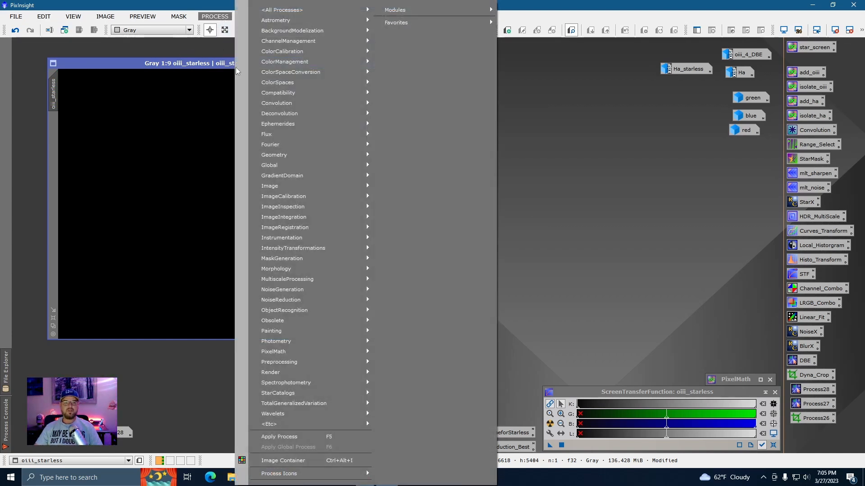
mouse_move(366, 72)
left_click(418, 84)
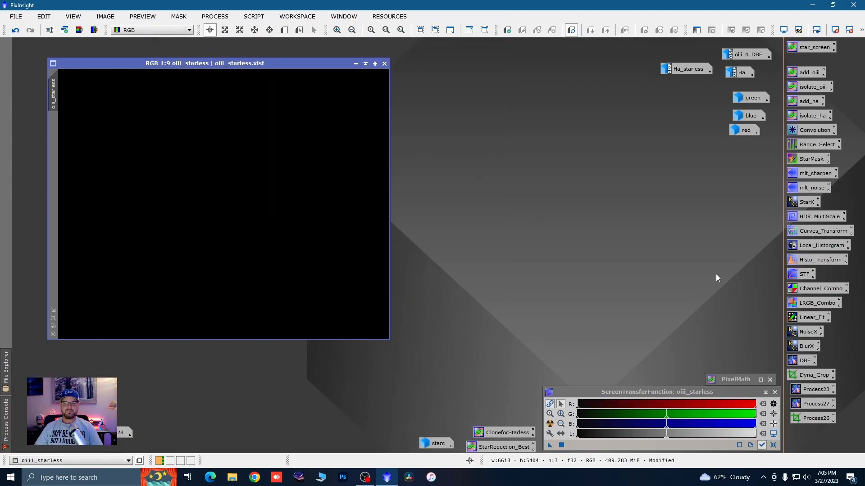
- Set up HistogramTransformation with oiii_starless as the target view, a real-time preview and active-view tracking
double_click(810, 261)
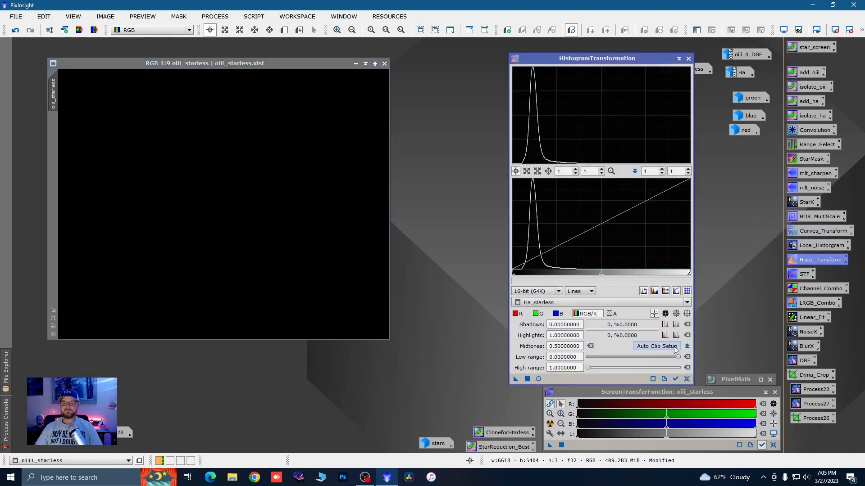
left_click(687, 303)
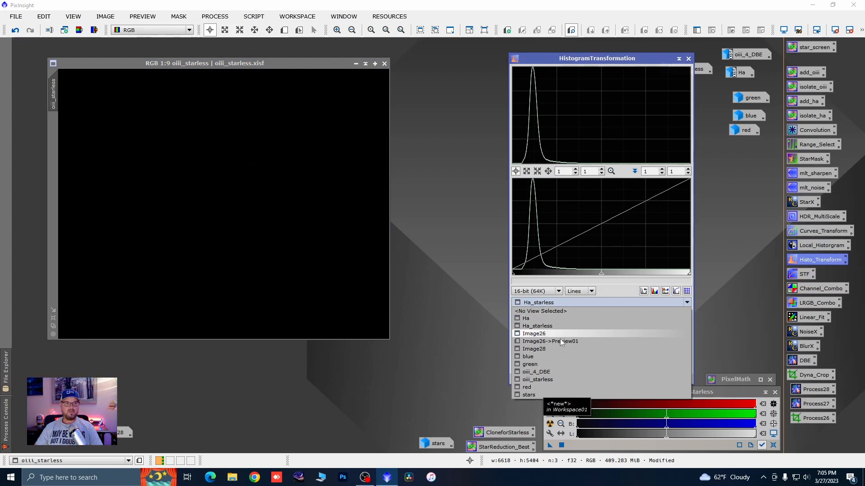
left_click(544, 380)
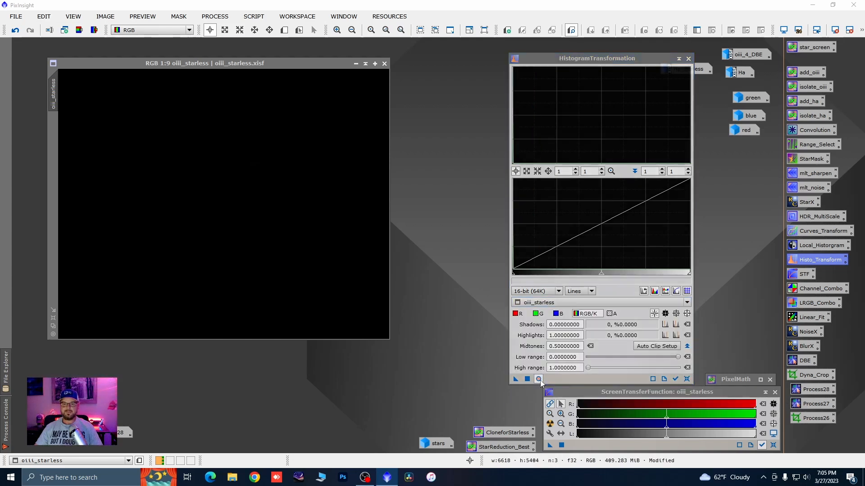
left_click(539, 380)
left_click(676, 381)
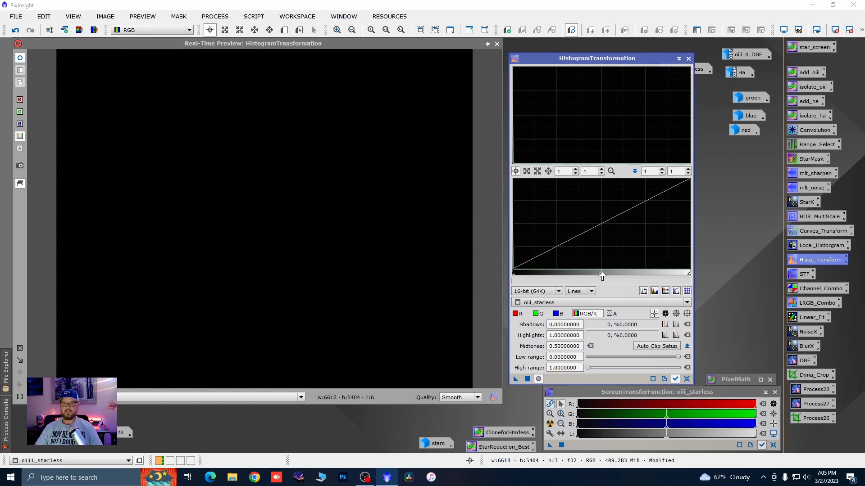
- Stretch oiii_starless twice, with midtones at about 0.058 and then about 0.225, resetting HistogramTransformation after each application
left_click_drag(602, 275, 522, 275)
left_click(527, 379)
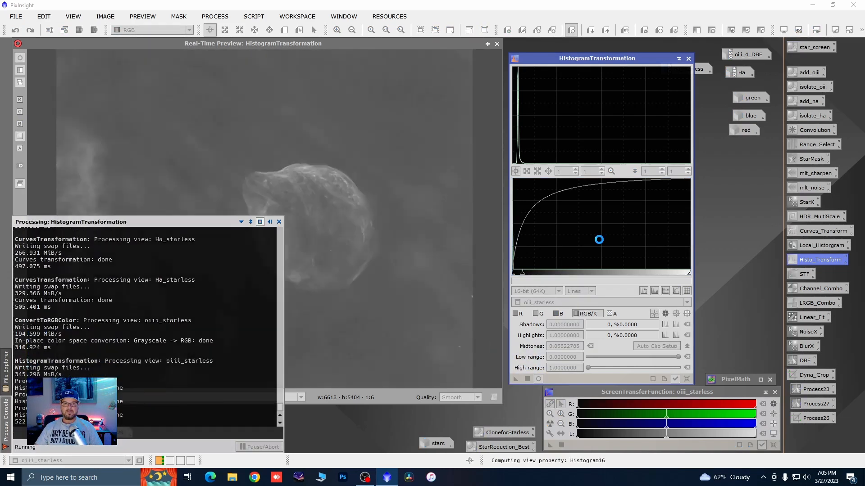
left_click(687, 378)
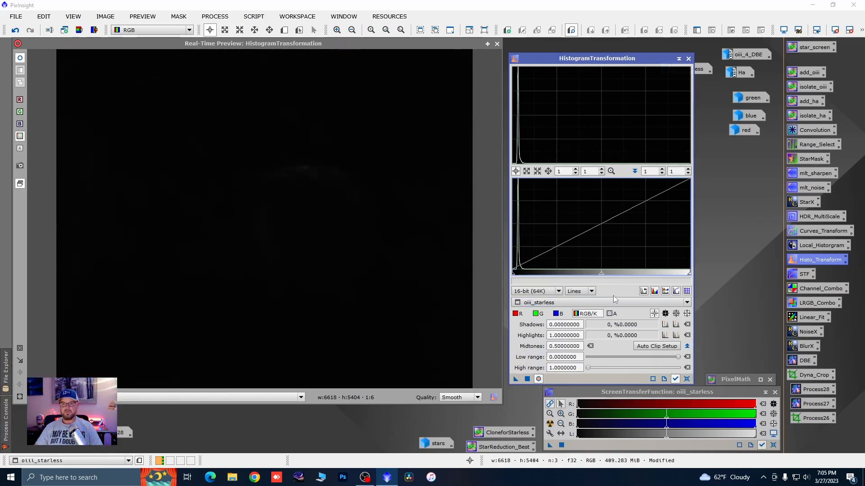
left_click_drag(601, 275, 552, 272)
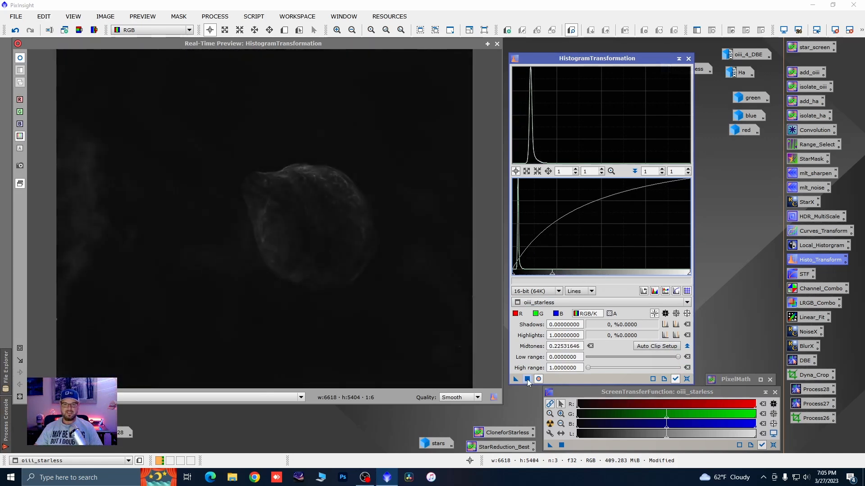
left_click(527, 379)
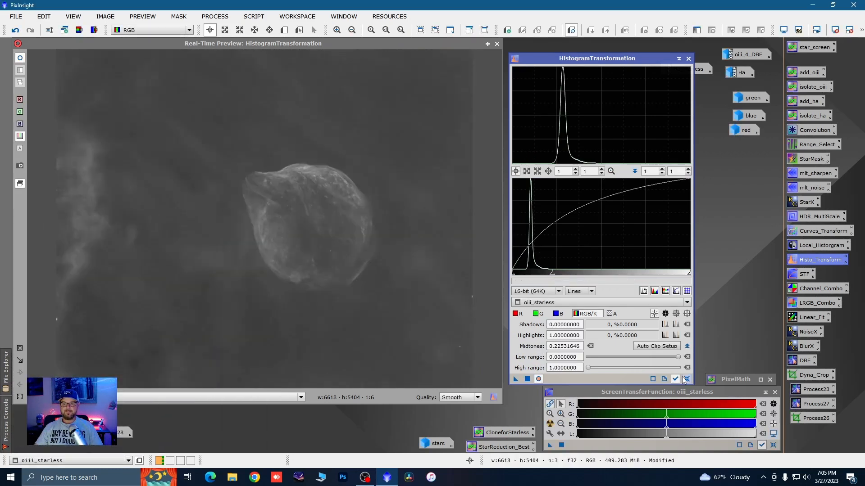
left_click(686, 379)
- Apply a shadows level of about 0.038 to oiii_starless, then a separate midtones stretch of about 0.387, resetting HistogramTransformation after each
left_click_drag(513, 278, 518, 277)
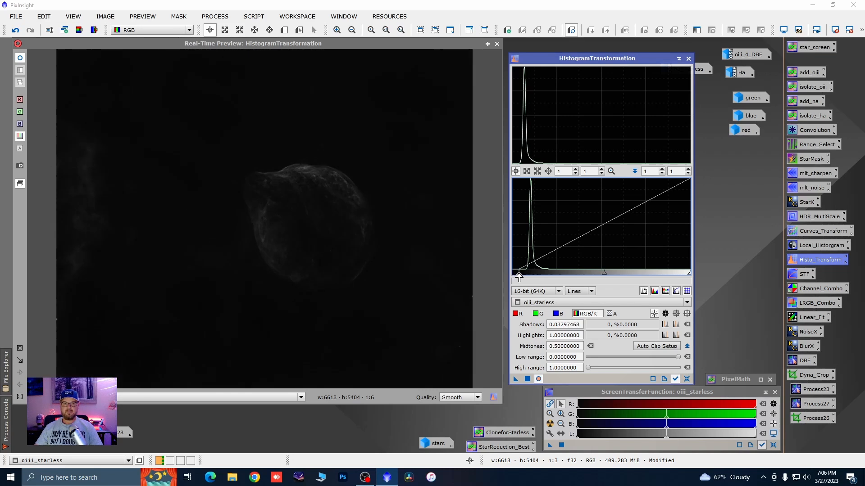
left_click(526, 379)
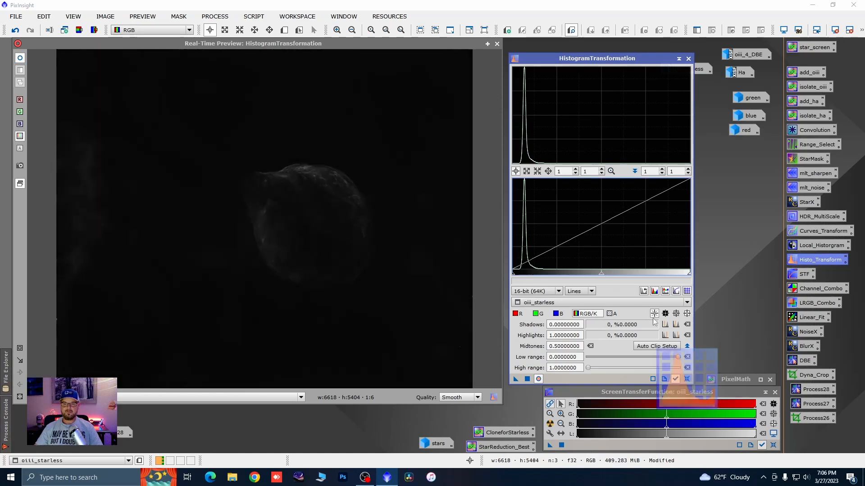
left_click(686, 379)
left_click_drag(599, 278, 581, 276)
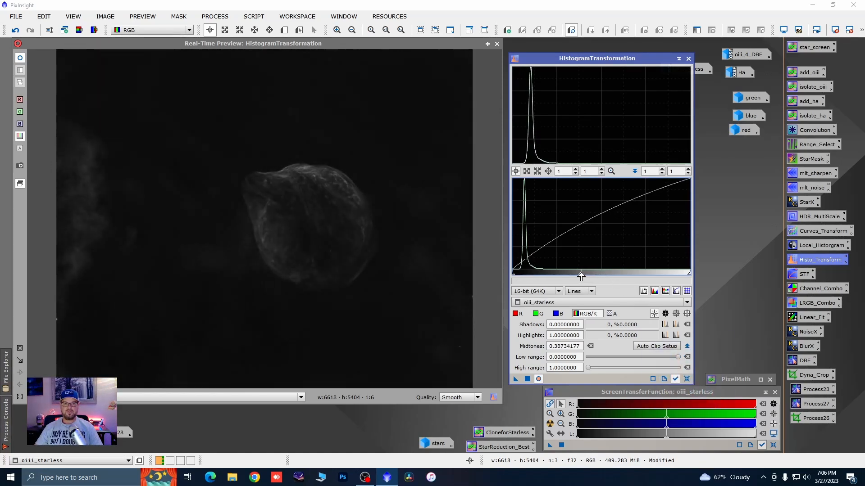
left_click(526, 380)
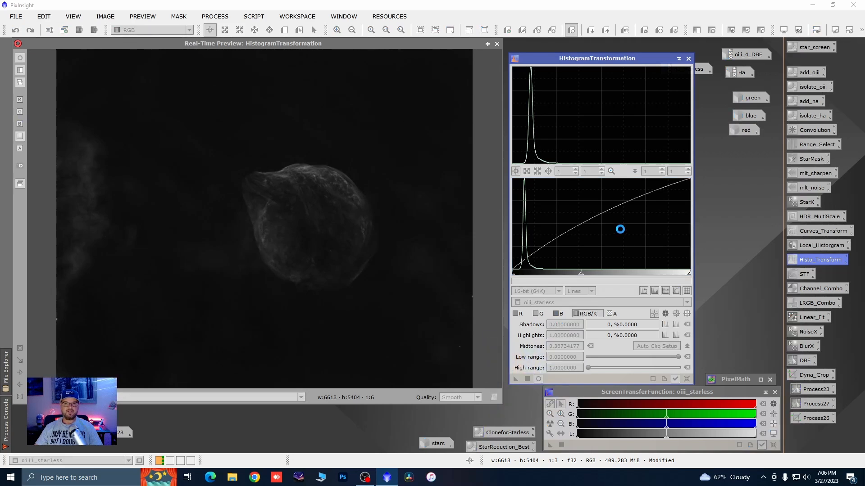
left_click(686, 380)
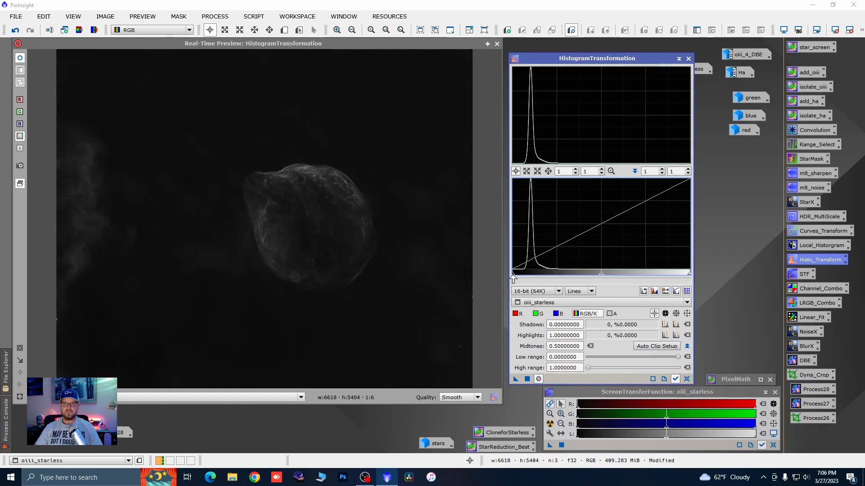
- Apply a shadows level of about 0.020 to oiii_starless, then reset and close HistogramTransformation and its preview
left_click_drag(513, 278, 516, 277)
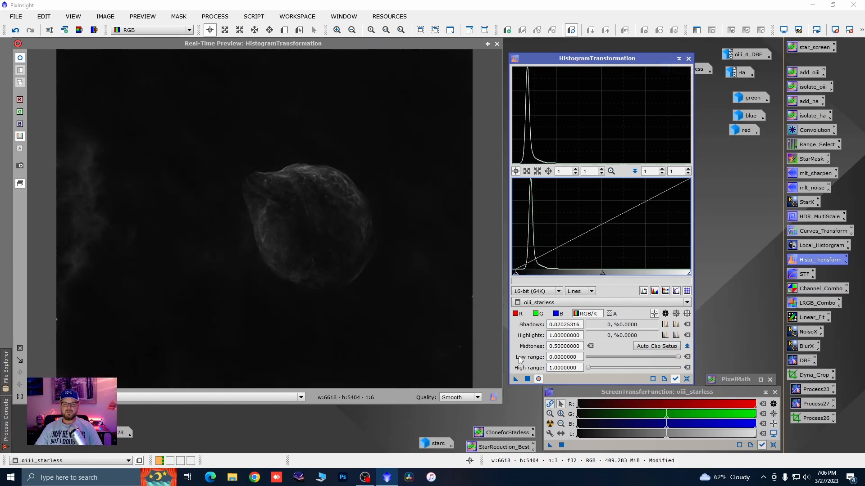
left_click(527, 379)
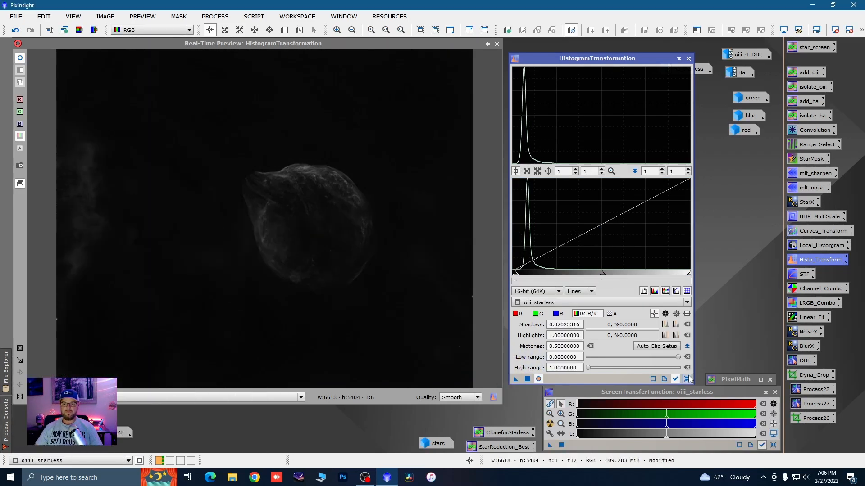
left_click(687, 378)
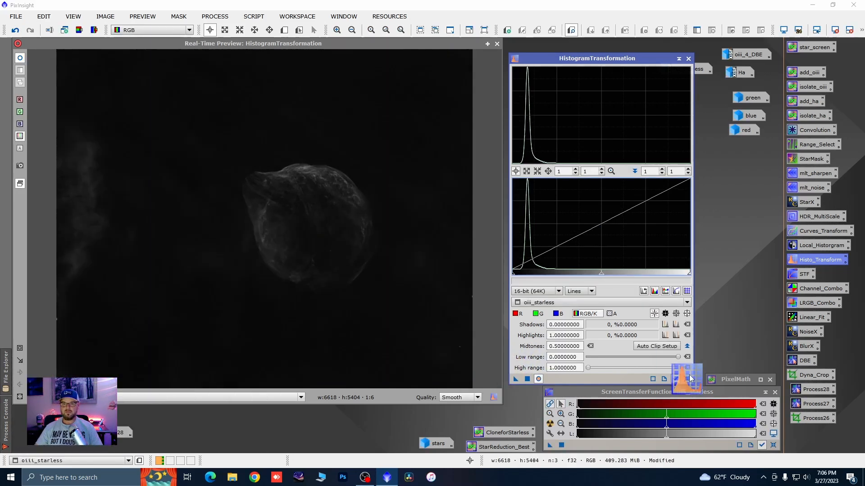
left_click(688, 59)
left_click(497, 44)
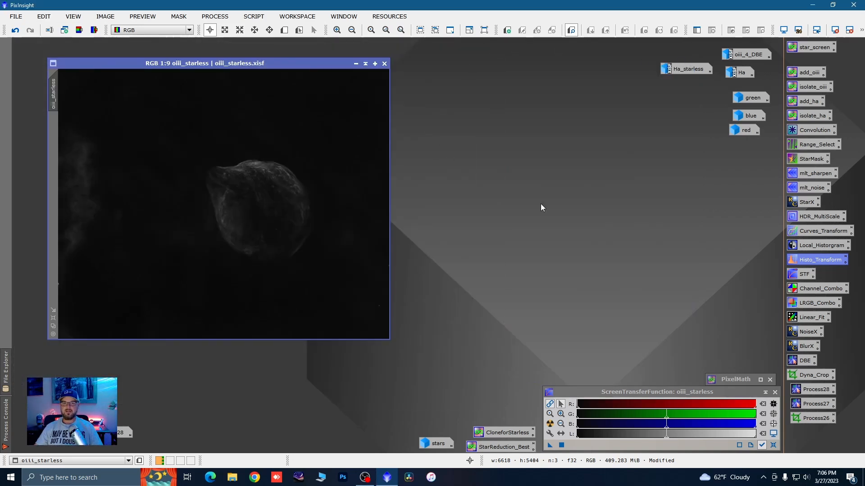
- Set up CurvesTransformation with a real-time preview of oiii_starless and sample the background brightness
double_click(807, 234)
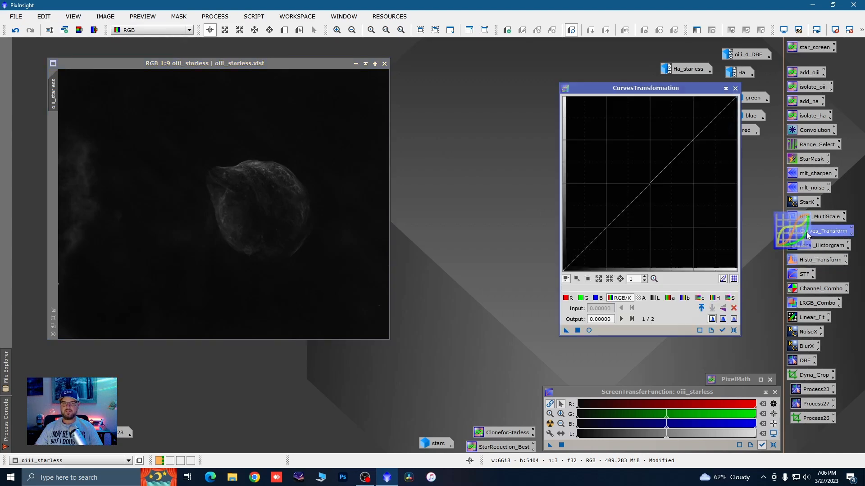
left_click(587, 332)
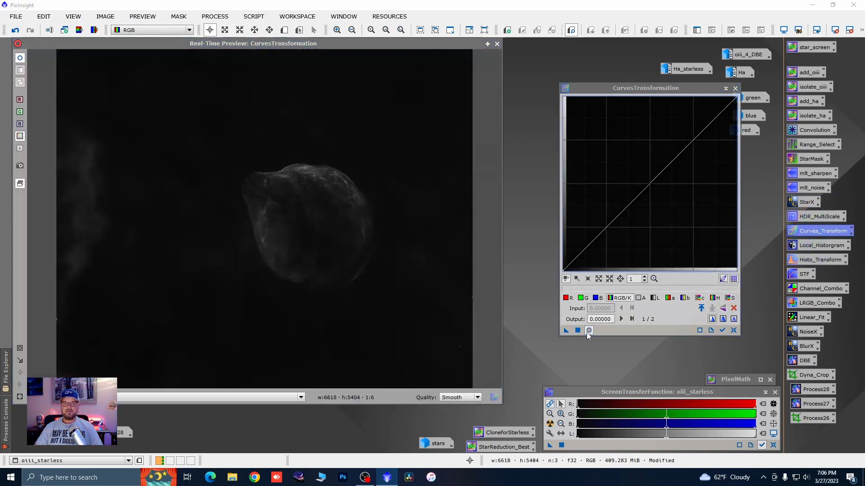
mouse_move(406, 327)
left_mouse_down()
mouse_move(339, 356)
mouse_move(341, 363)
left_mouse_up()
left_click_drag(131, 367, 142, 358)
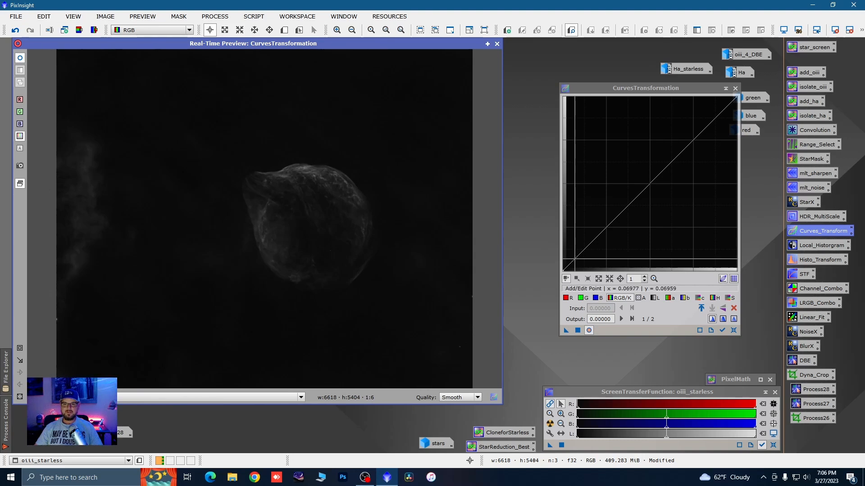
- Apply an RGB/K contrast curve to oiii_starless through about 0.070/0.070, 0.116/0.129 and 0.225/0.327, then reset the curve
left_click(574, 259)
left_click_drag(464, 309, 428, 271)
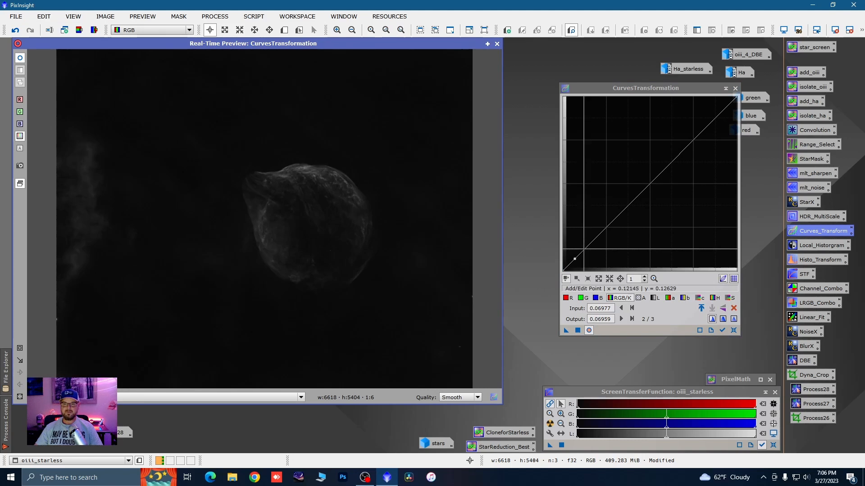
left_click(585, 249)
left_click_drag(585, 249, 583, 249)
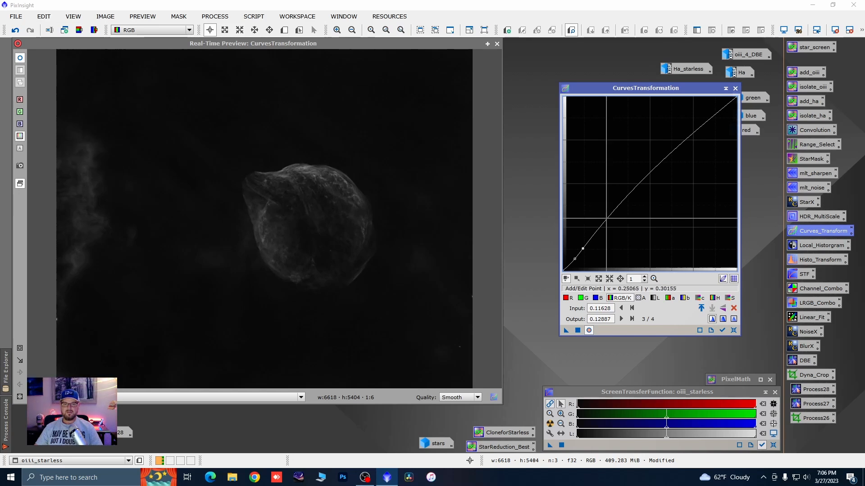
left_click(606, 218)
left_click_drag(607, 218, 602, 214)
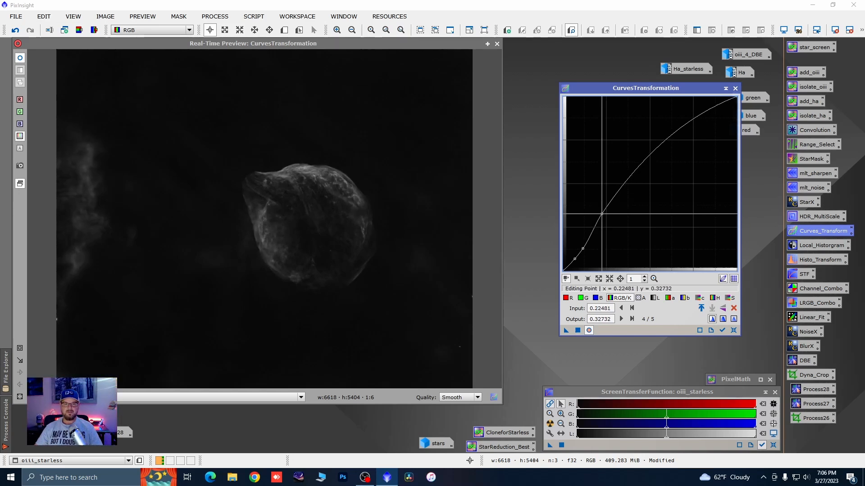
left_click(577, 330)
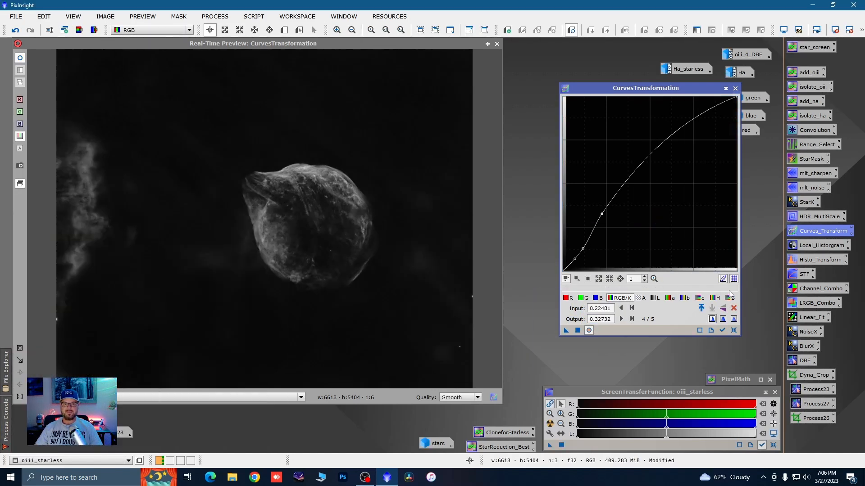
left_click(733, 331)
- Anchor the RGB/K curve at about 0.075/0.072, raise it to about 0.374 at input 0.313, apply it to oiii_starless and reset
left_click(388, 335)
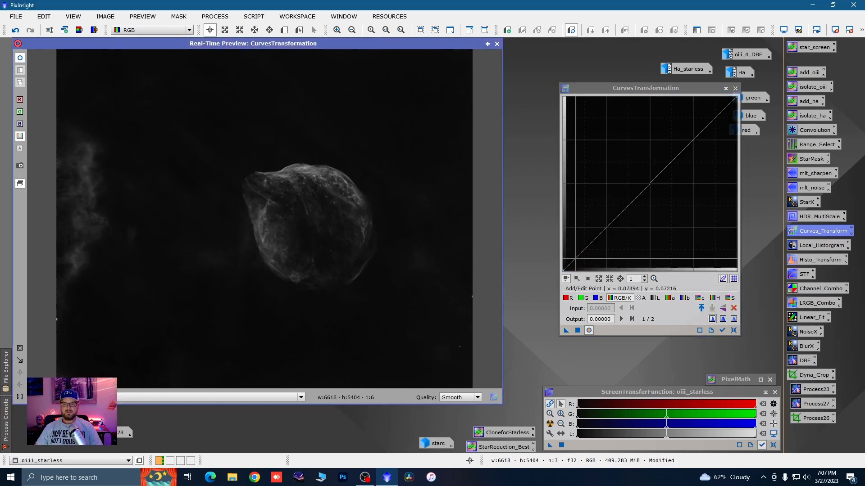
left_click(575, 258)
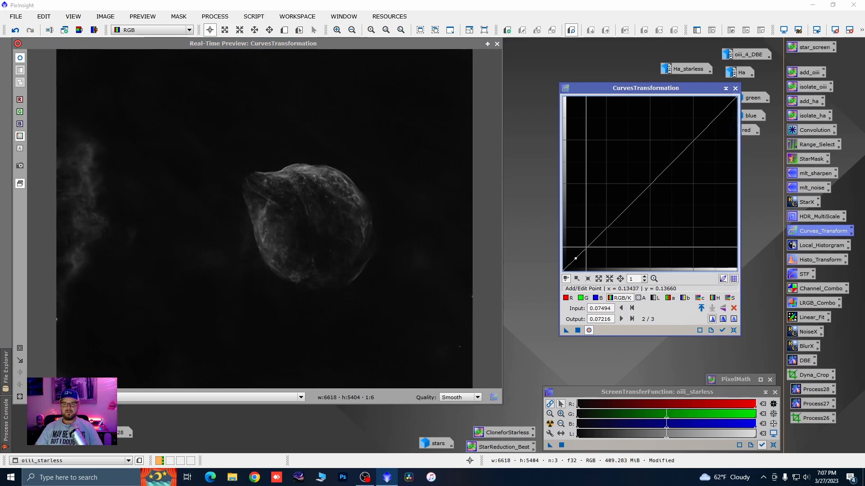
left_click_drag(586, 247, 587, 245)
left_click(616, 212)
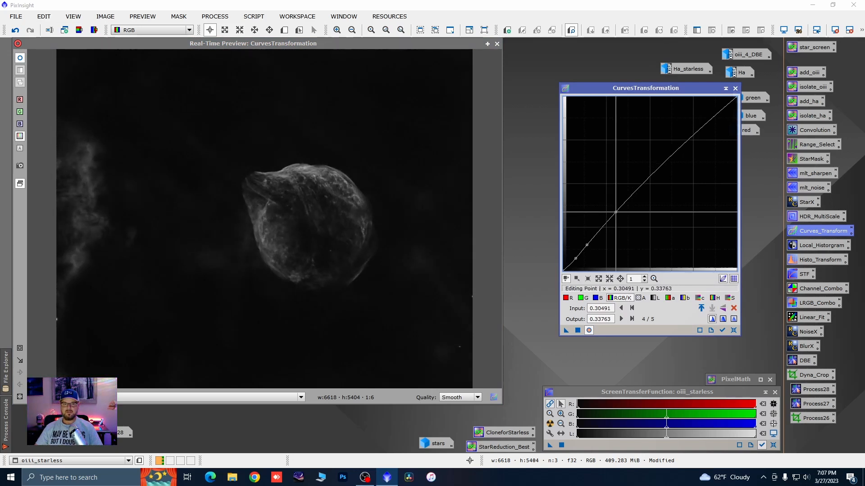
left_click_drag(616, 212, 617, 206)
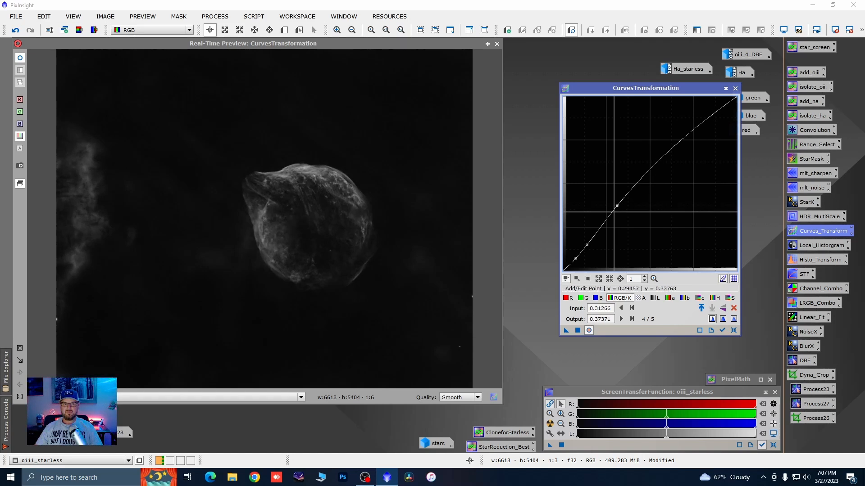
left_click(579, 329)
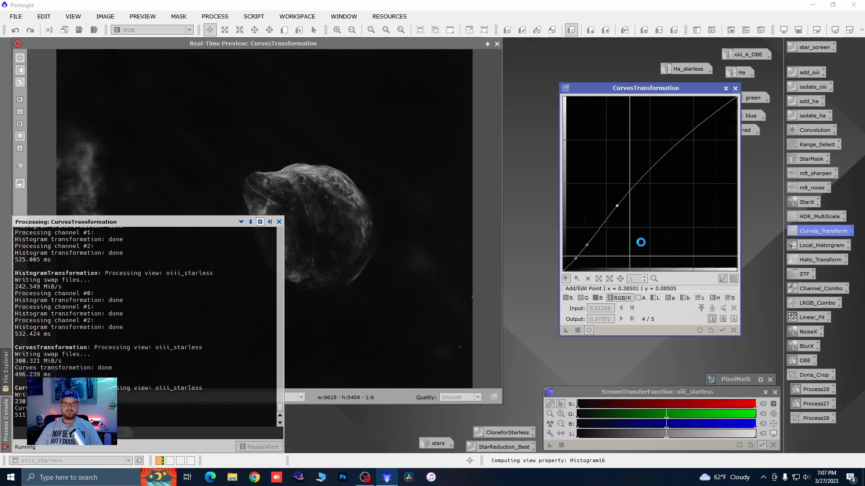
left_click(735, 331)
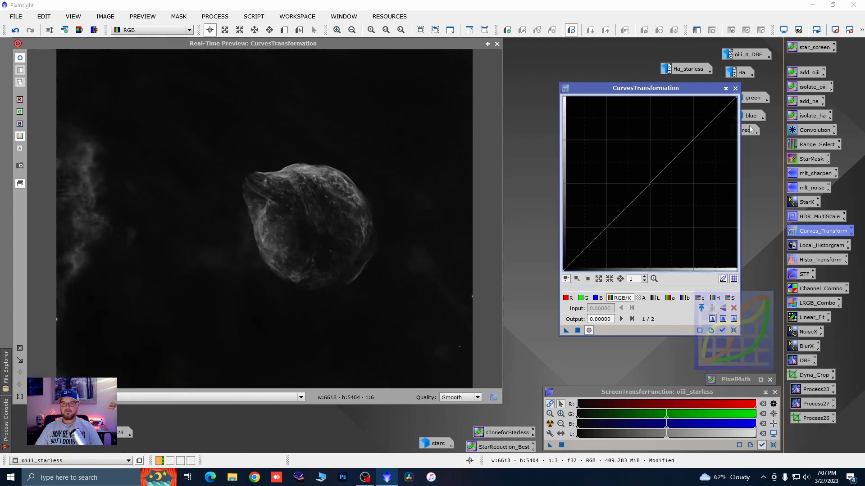
- Close CurvesTransformation and its real-time preview of oiii_starless
left_click(735, 89)
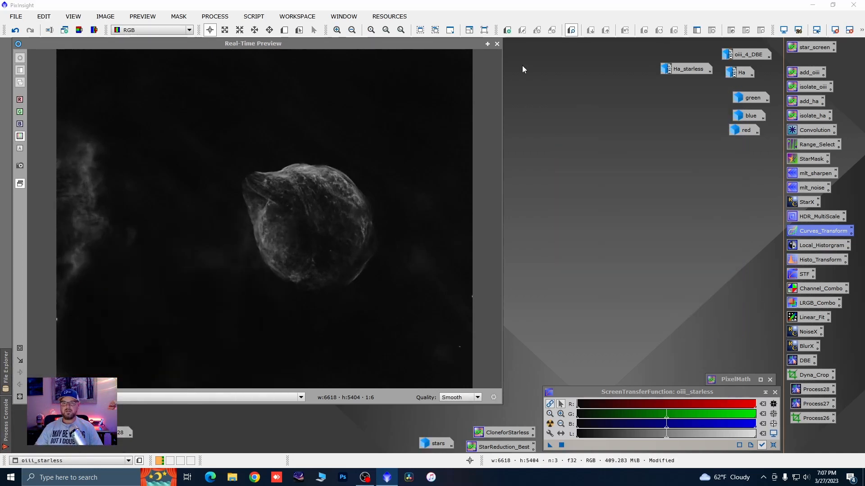
left_click(499, 43)
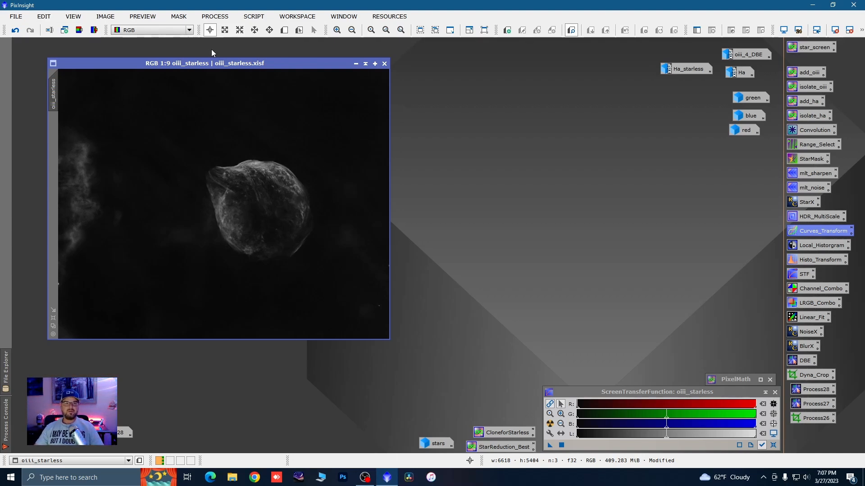
left_click_drag(309, 65, 297, 68)
- Review the ConvertToRGBColor process for the starless images and briefly view Ha_starless before iconizing it
left_click(220, 18)
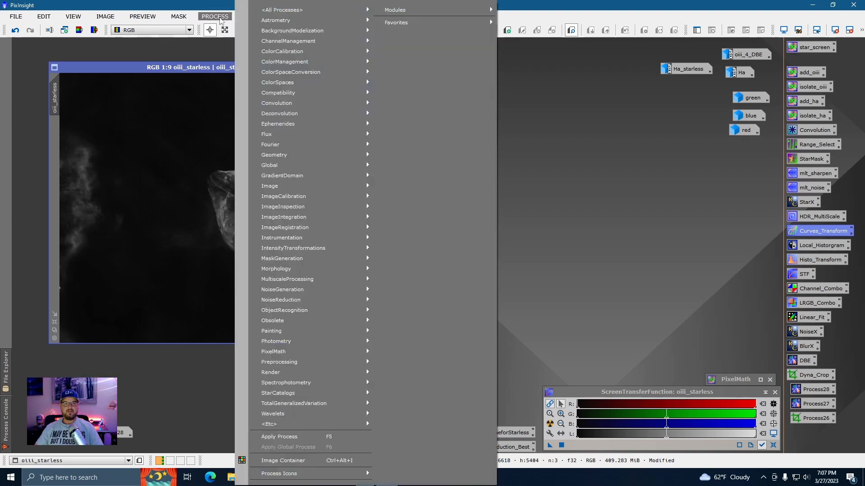
mouse_move(342, 72)
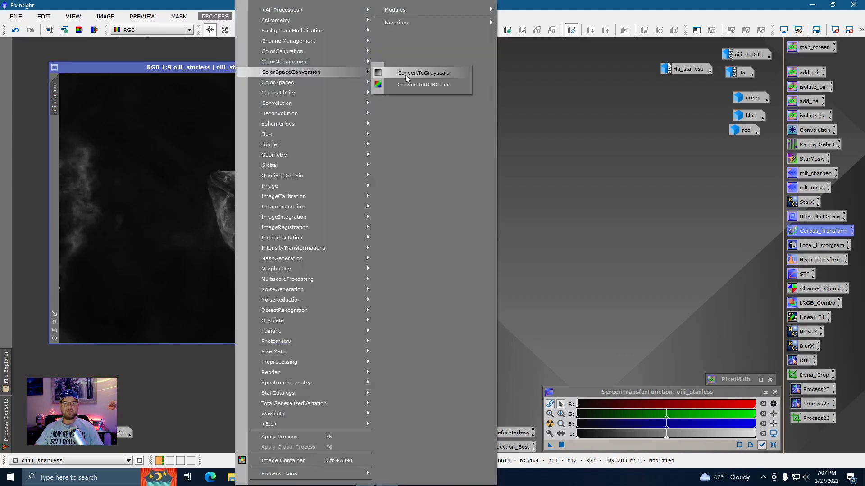
left_click(409, 85)
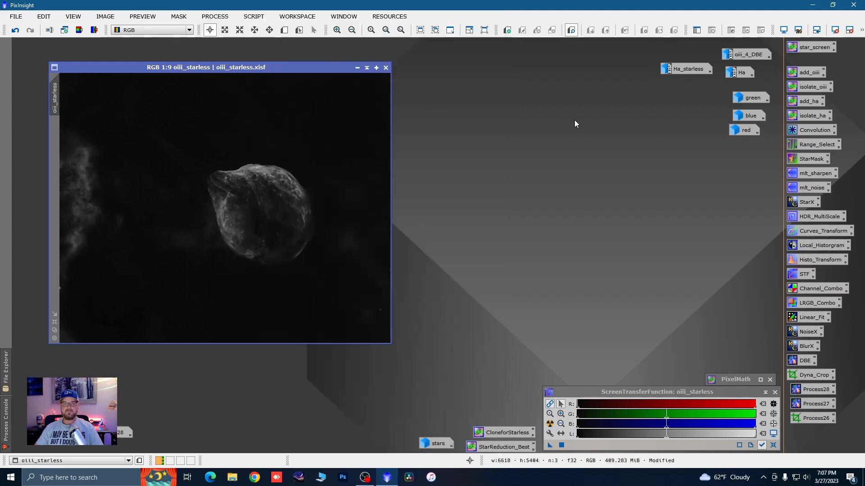
double_click(680, 68)
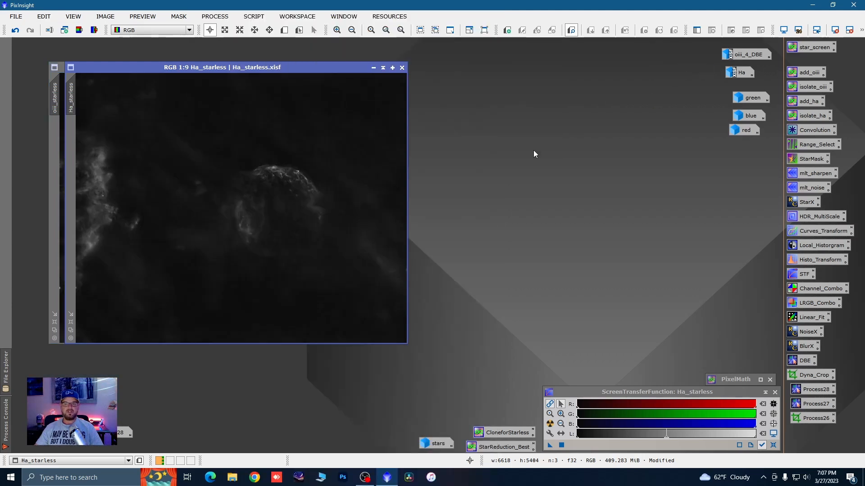
left_click(373, 68)
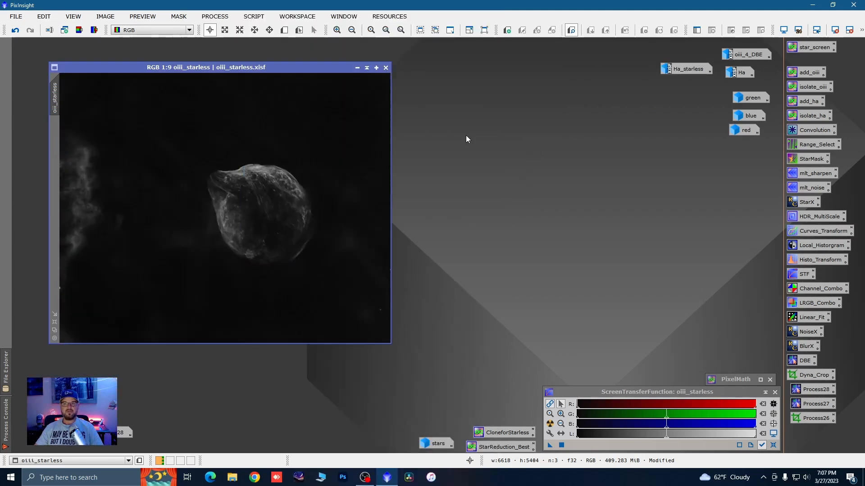
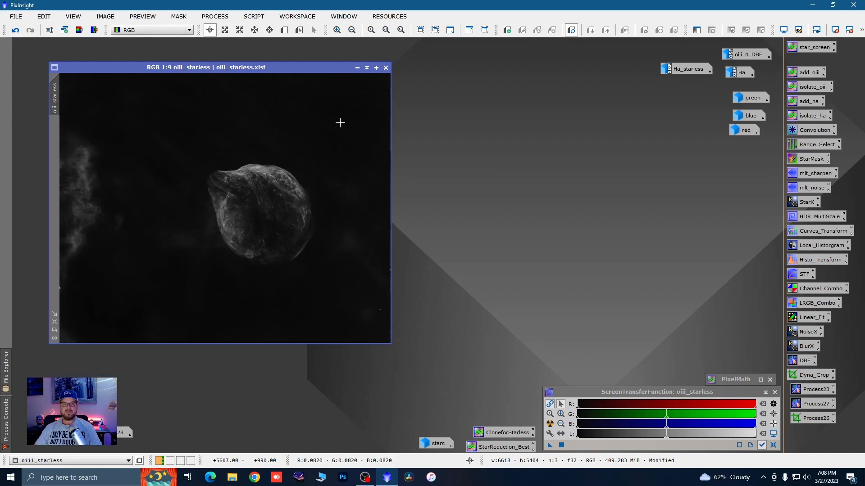
- Start ACDNR with its lightness mask preview enabled and a real-time preview of oiii_starless
left_click(221, 18)
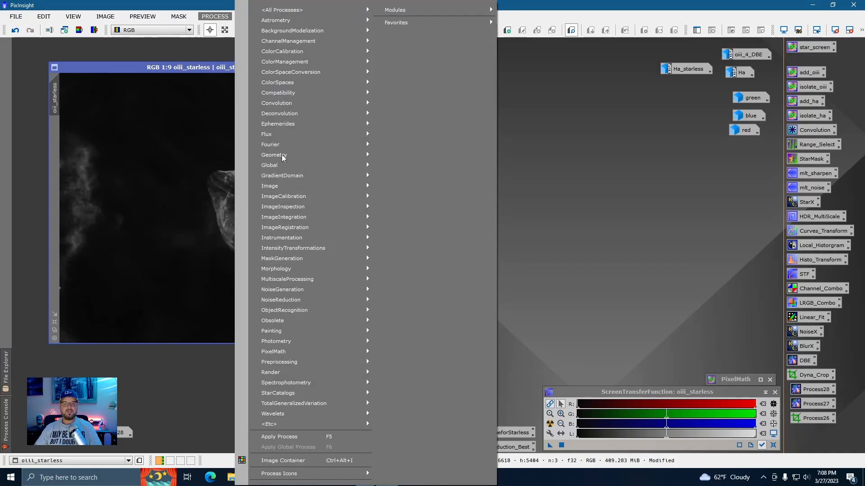
mouse_move(290, 308)
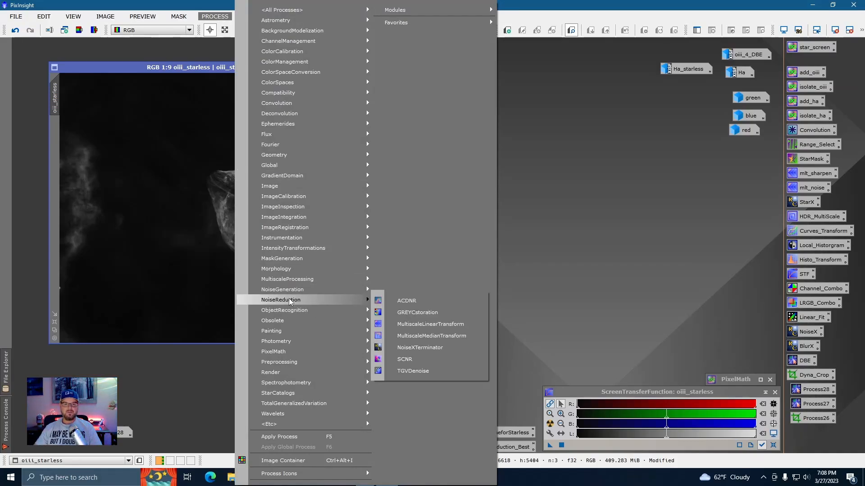
left_click(404, 301)
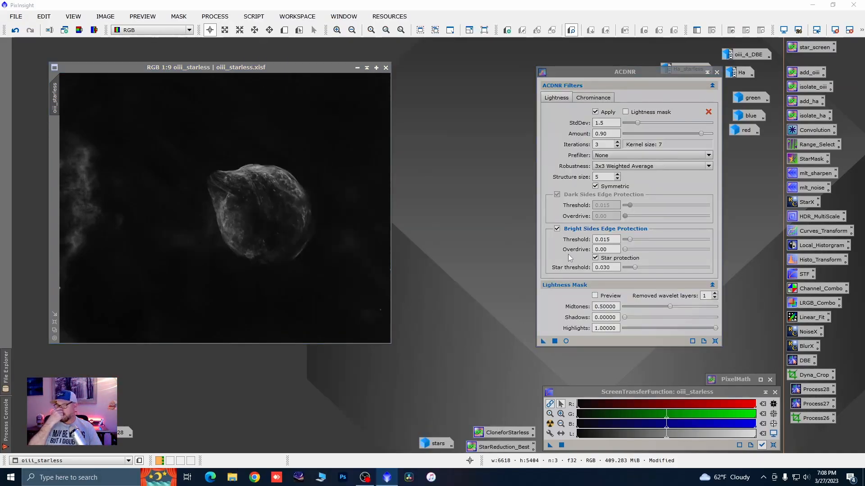
left_click_drag(639, 72, 630, 69)
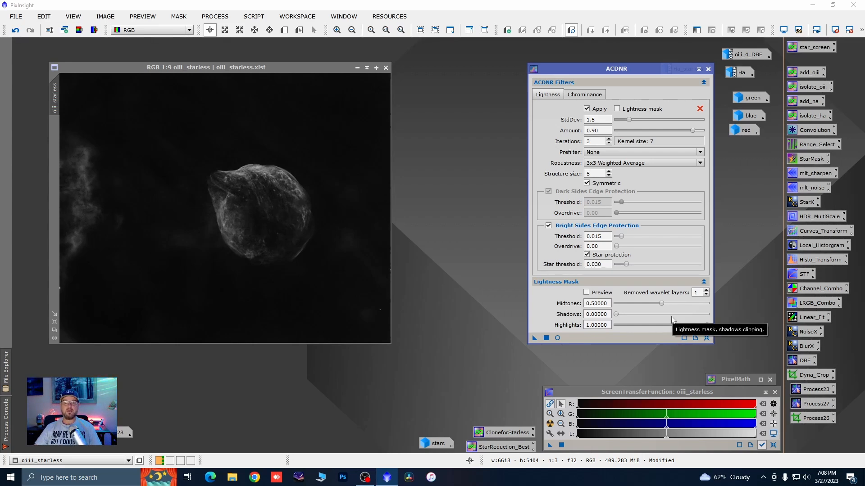
left_click(585, 293)
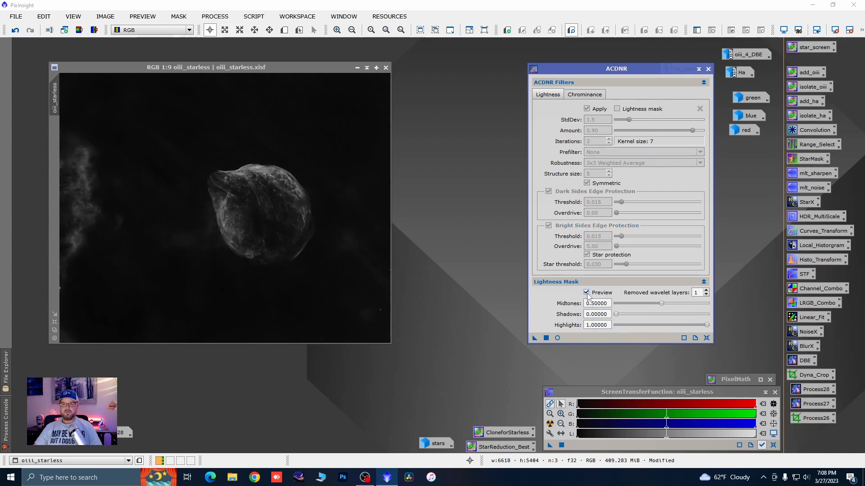
left_click(558, 339)
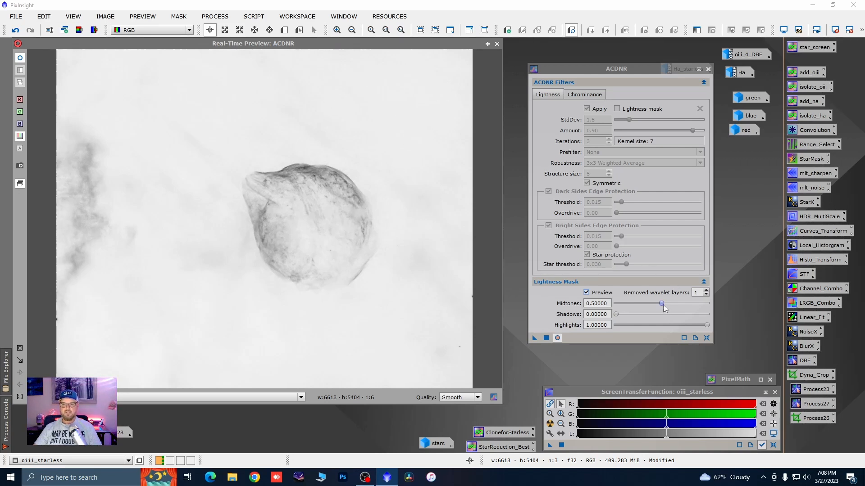
- Tune the ACDNR lightness mask for oiii_starless to midtones 0.20, shadows 0.05 and highlights 0.40
left_click_drag(663, 304, 635, 310)
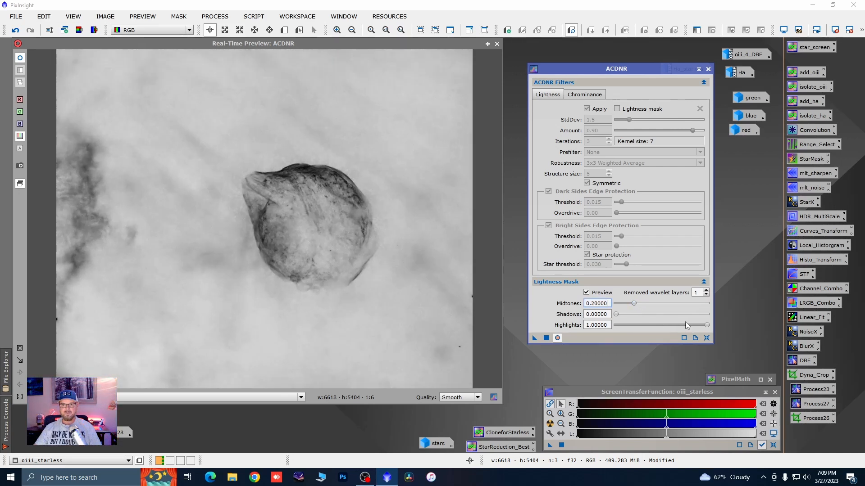
left_click_drag(707, 327, 670, 327)
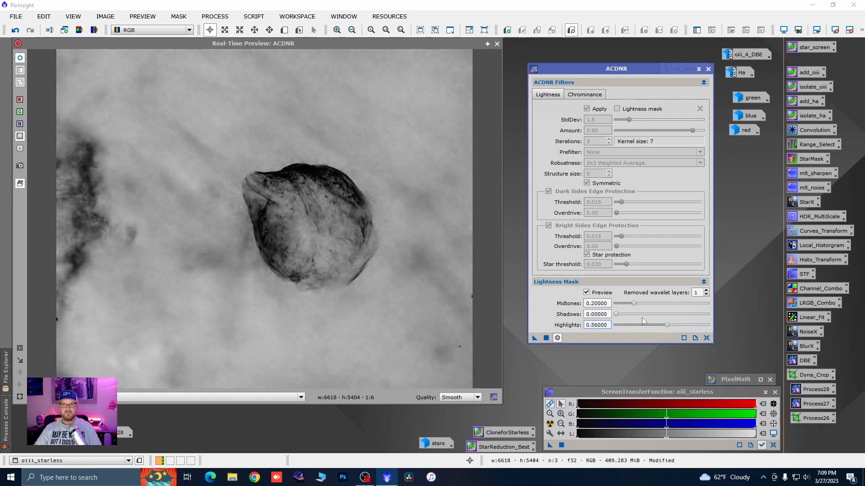
left_click_drag(617, 314, 662, 327)
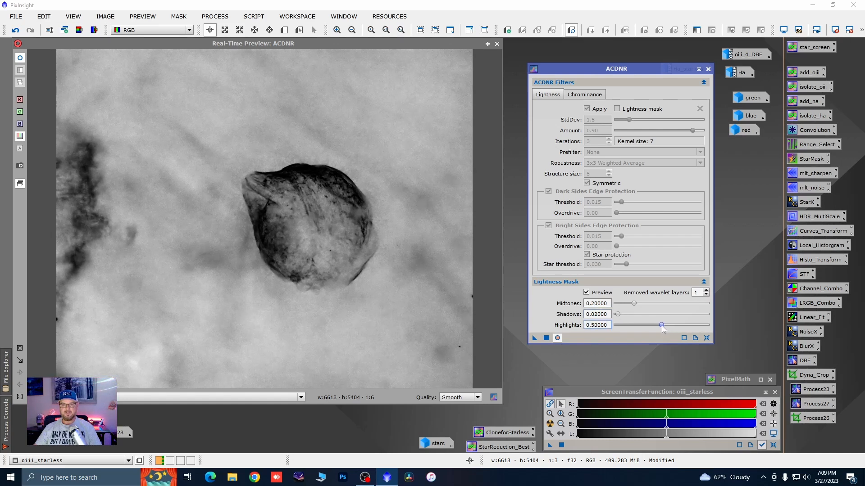
left_click(618, 315)
left_click_drag(620, 317, 622, 317)
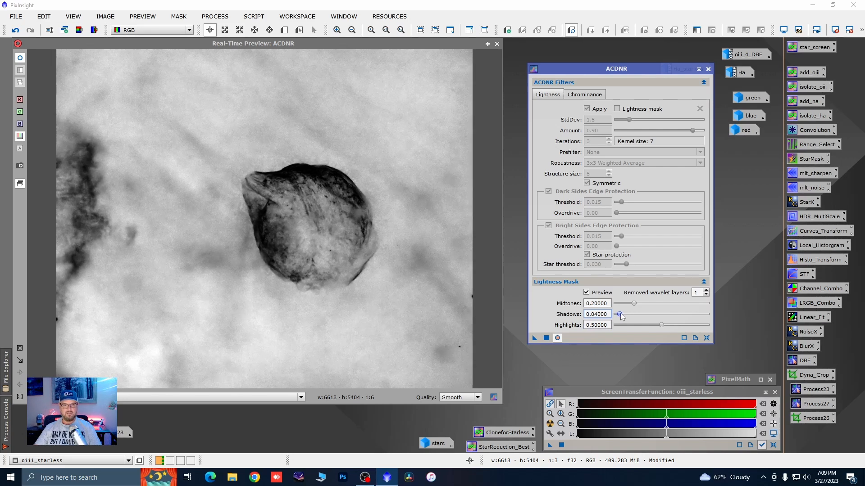
left_click(661, 325)
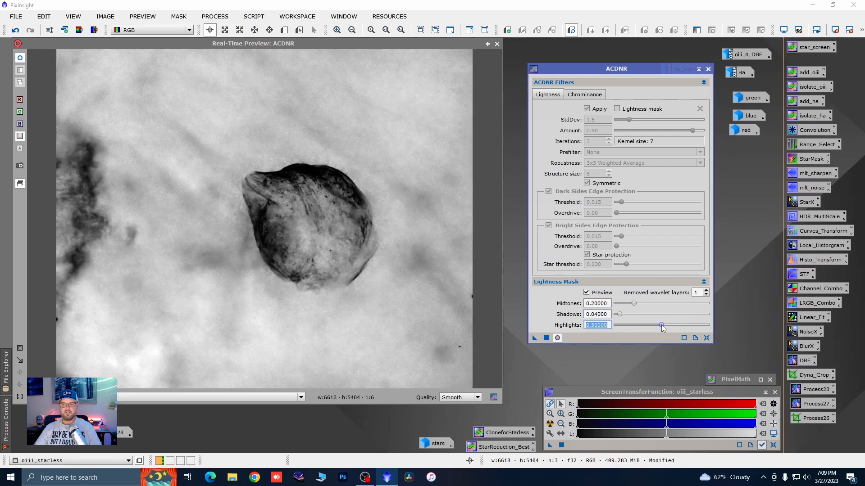
left_click_drag(661, 325, 653, 325)
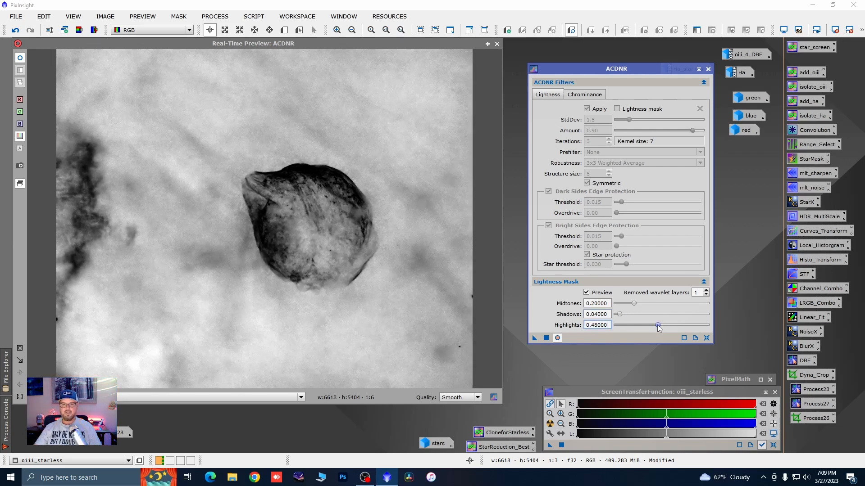
left_click(621, 315)
left_click_drag(622, 317, 623, 318)
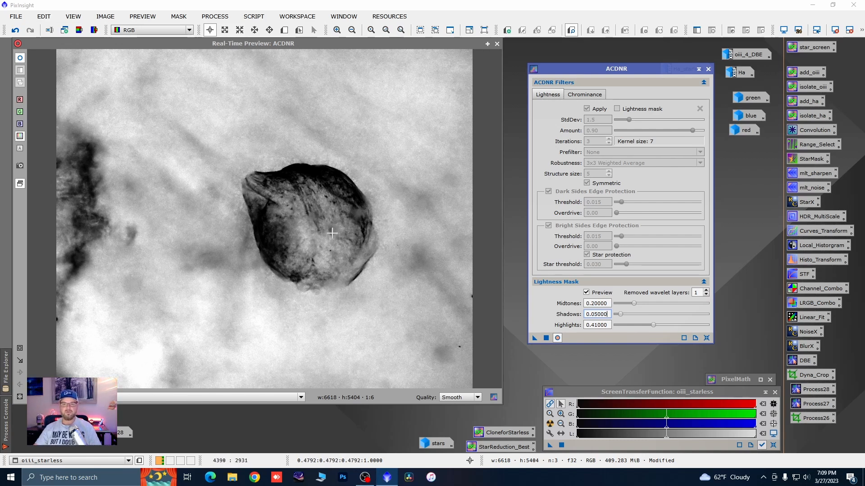
left_click(653, 326)
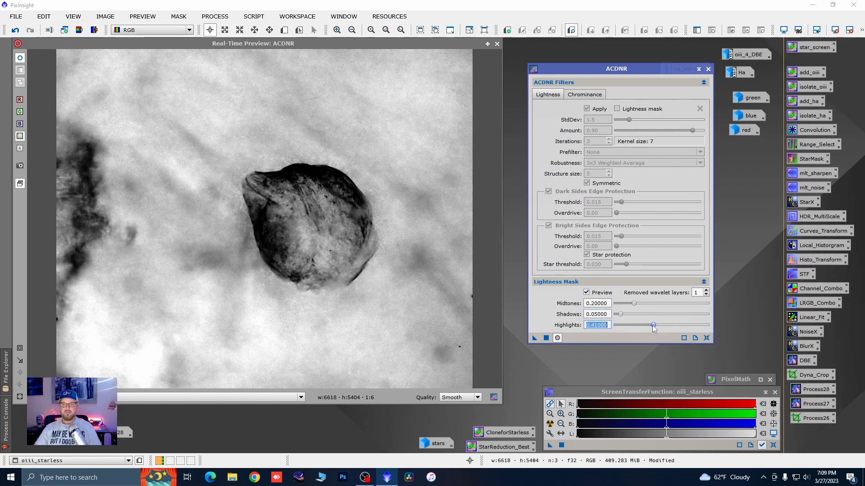
type("0.4")
key("Return")
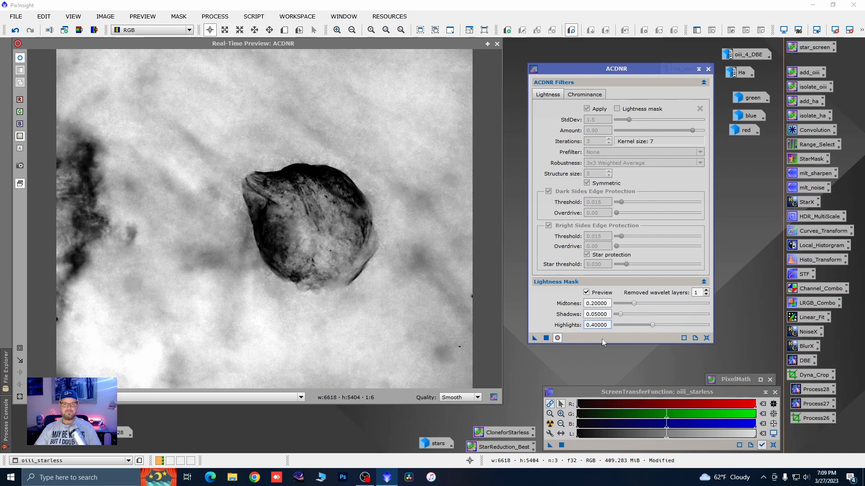
- Clone oiii_starless, apply the ACDNR lightness mask preview to the clone and iconize the resulting mask
left_click(498, 44)
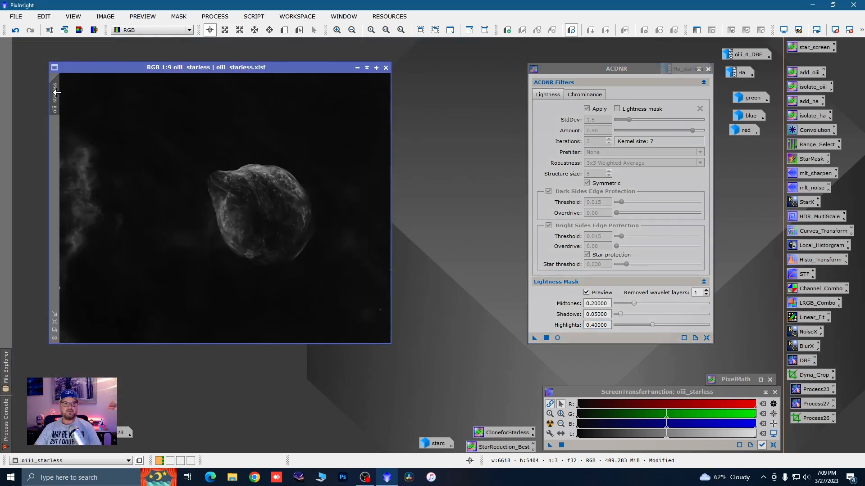
left_click_drag(56, 92, 185, 119)
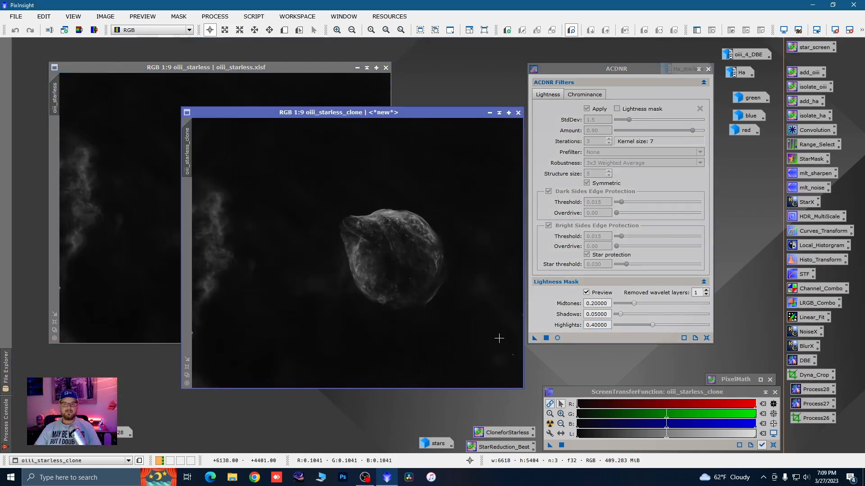
mouse_move(534, 337)
left_mouse_down()
mouse_move(541, 361)
mouse_move(465, 347)
left_mouse_up()
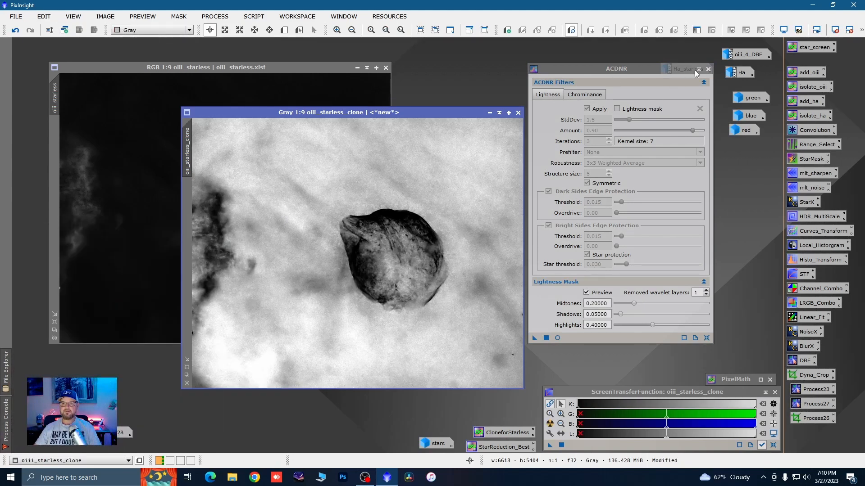
left_click(489, 114)
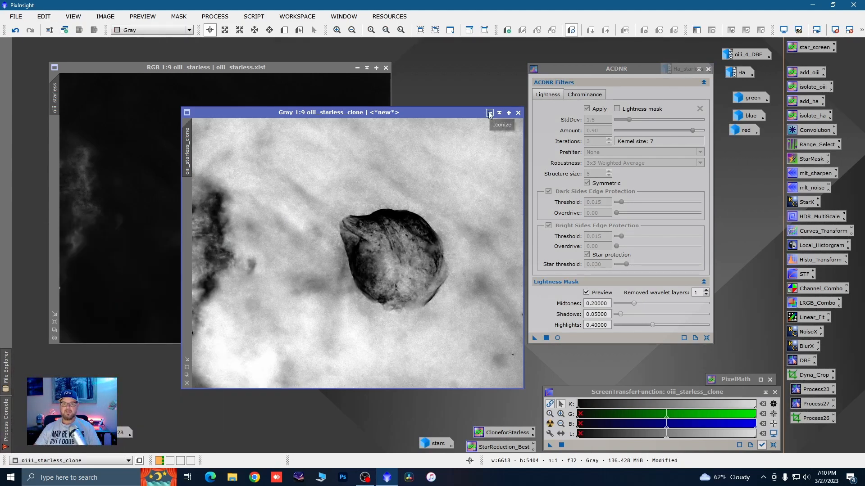
mouse_move(404, 255)
left_mouse_down()
mouse_move(379, 358)
mouse_move(382, 444)
left_mouse_up()
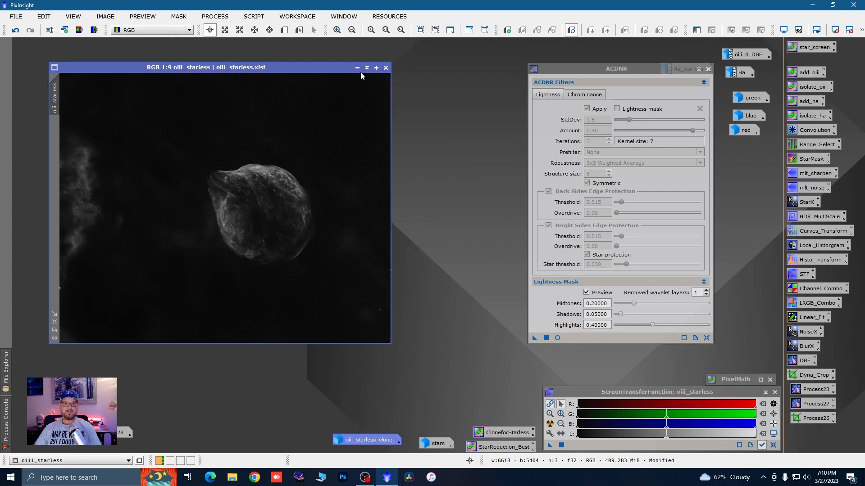
- Iconize oiii_starless and open Ha_starless beside the ACDNR window
left_click(357, 68)
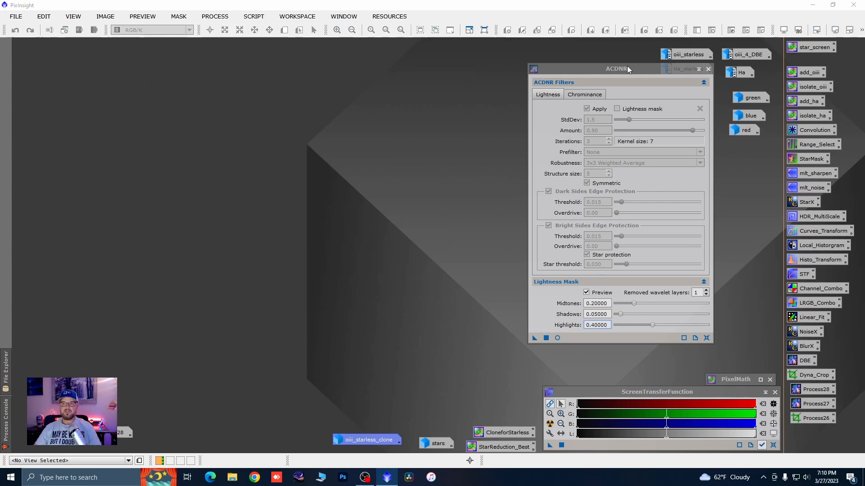
left_click_drag(627, 68, 636, 90)
double_click(684, 71)
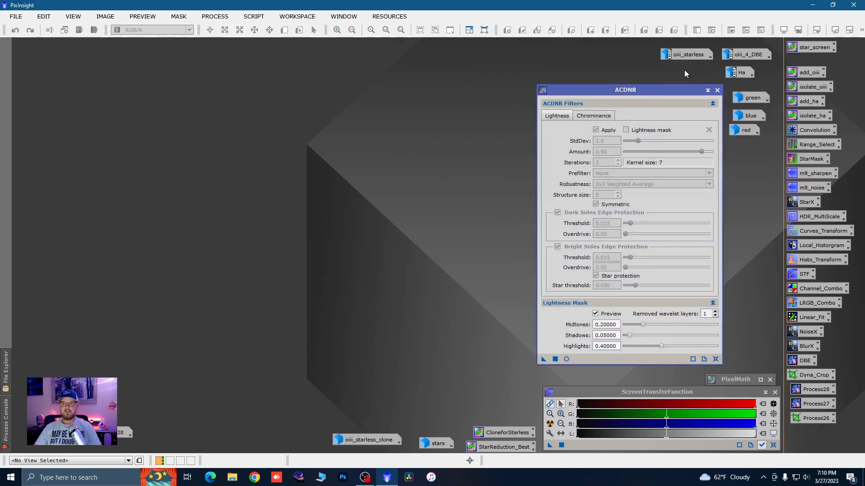
left_click_drag(315, 69, 315, 66)
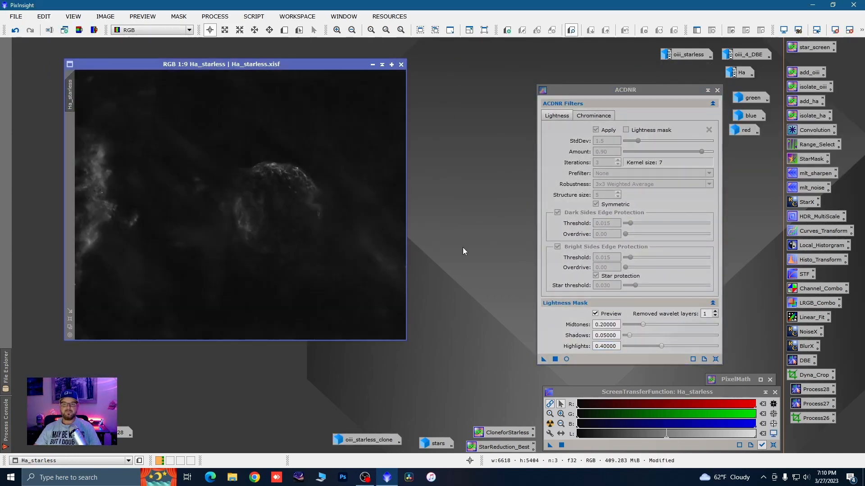
- Reset ACDNR and start a real-time preview of Ha_starless with the lightness mask preview enabled
left_click(718, 358)
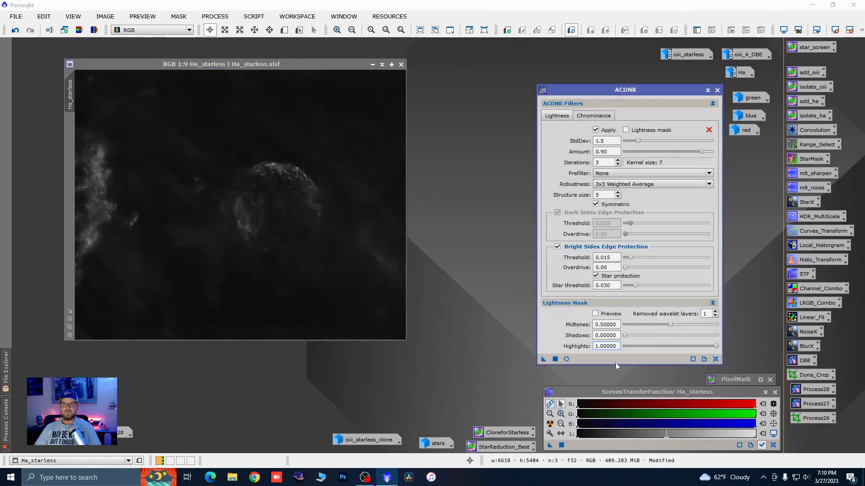
left_click(567, 359)
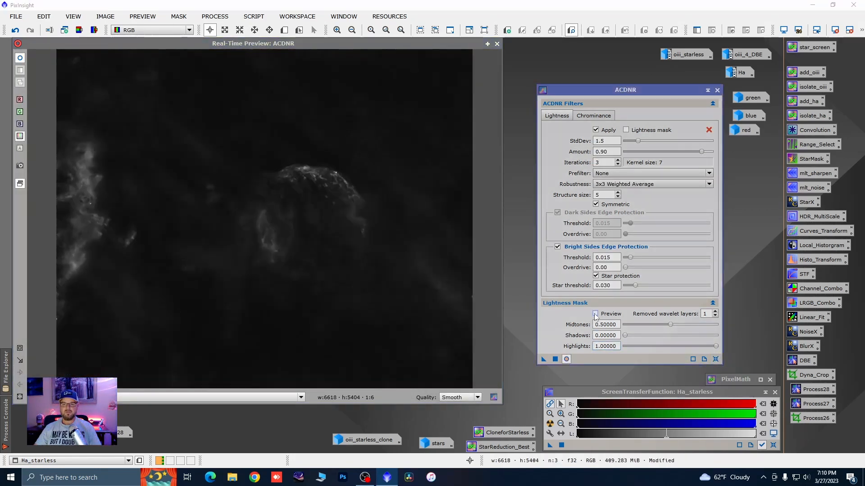
left_click(596, 314)
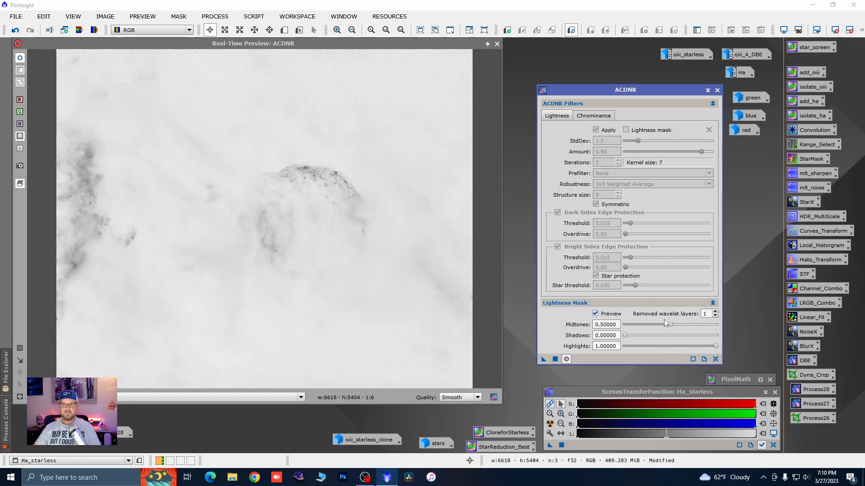
- Tune the ACDNR lightness mask for Ha_starless to midtones 0.33, shadows 0.09 and highlights 0.34, and close the real-time preview
left_click_drag(670, 325, 654, 327)
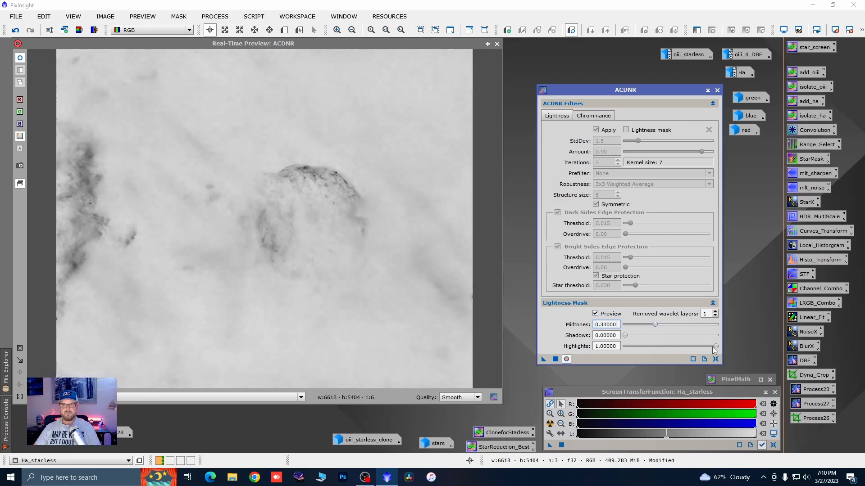
left_click_drag(716, 349, 681, 351)
left_click_drag(626, 336, 628, 335)
left_click_drag(680, 346, 632, 336)
left_click(627, 336)
left_click(666, 346)
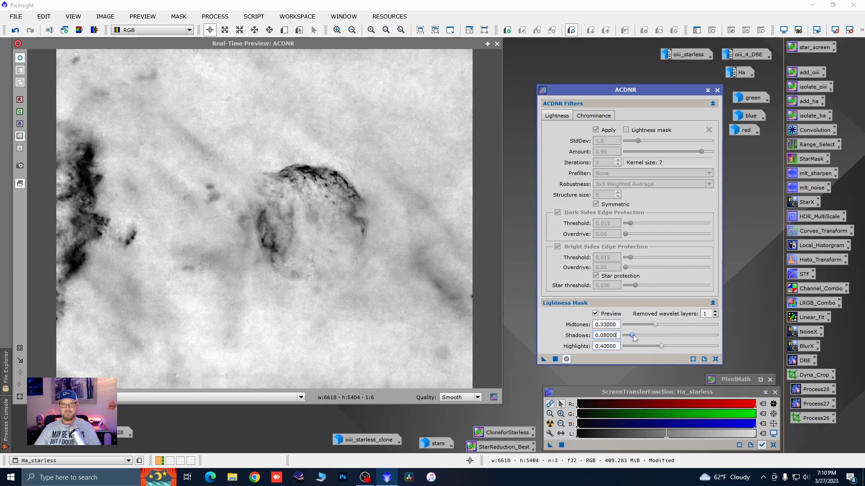
left_click_drag(661, 347, 658, 347)
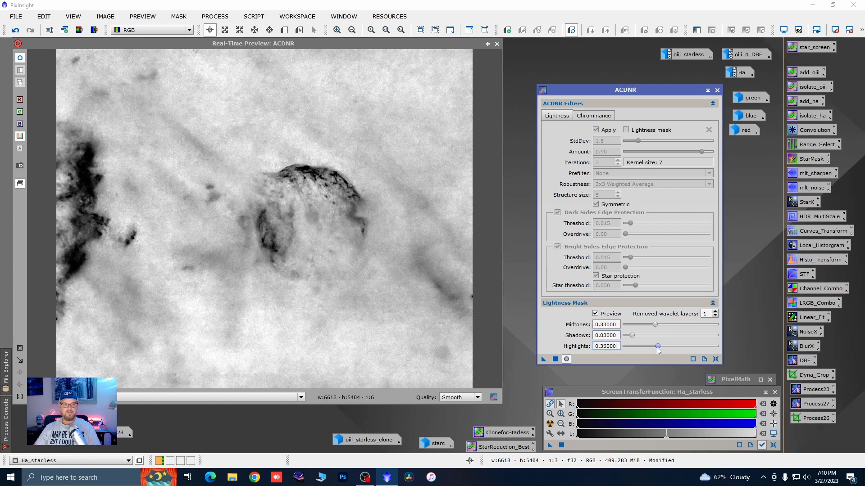
left_click_drag(632, 335, 658, 348)
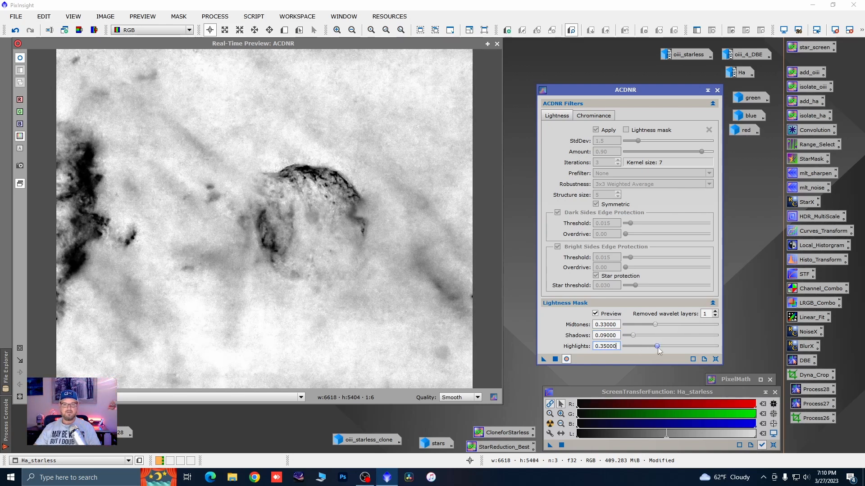
left_click(497, 44)
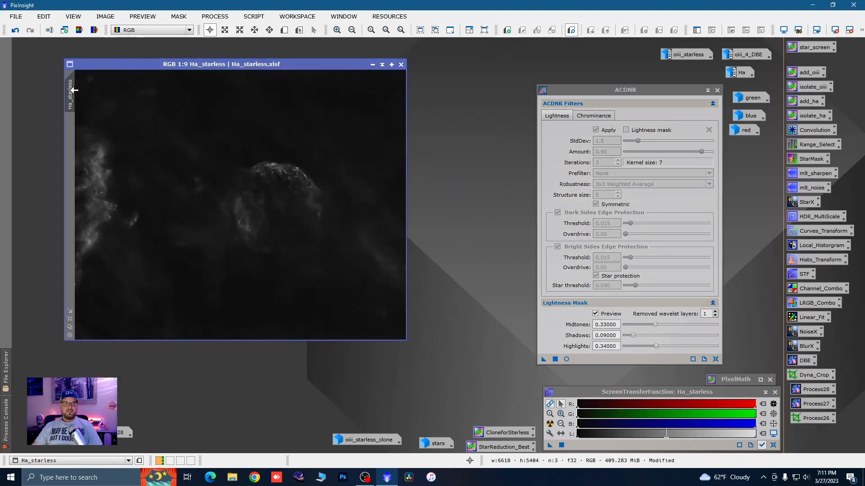
- Clone Ha_starless, apply the ACDNR lightness mask preview to the clone and shade the ACDNR window out of the way
left_click_drag(70, 95, 128, 101)
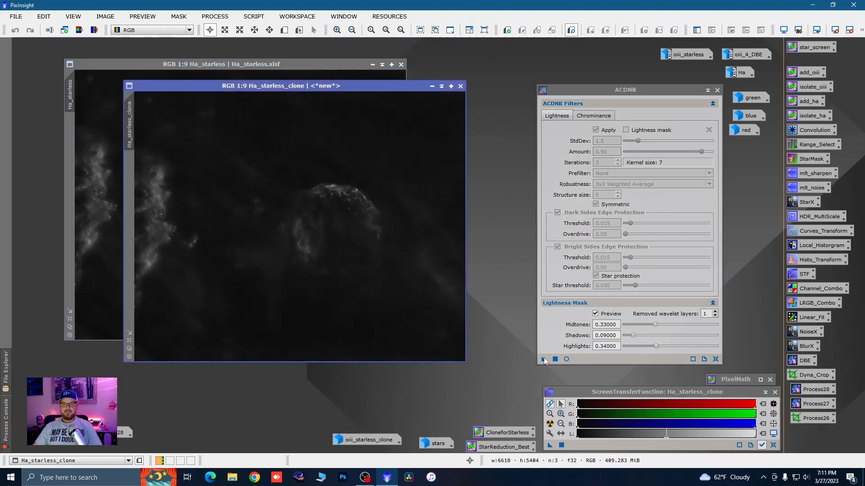
left_click_drag(544, 360, 412, 345)
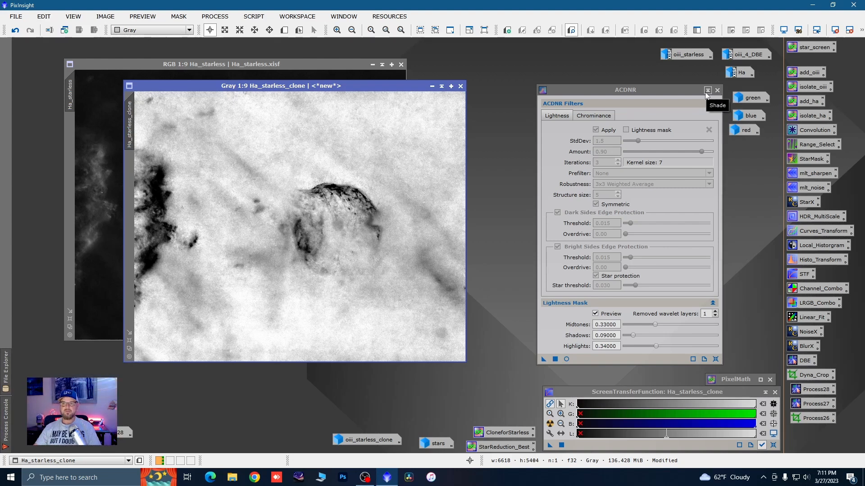
left_click(707, 90)
left_click_drag(623, 225, 746, 362)
scroll(284, 148, "up", 1)
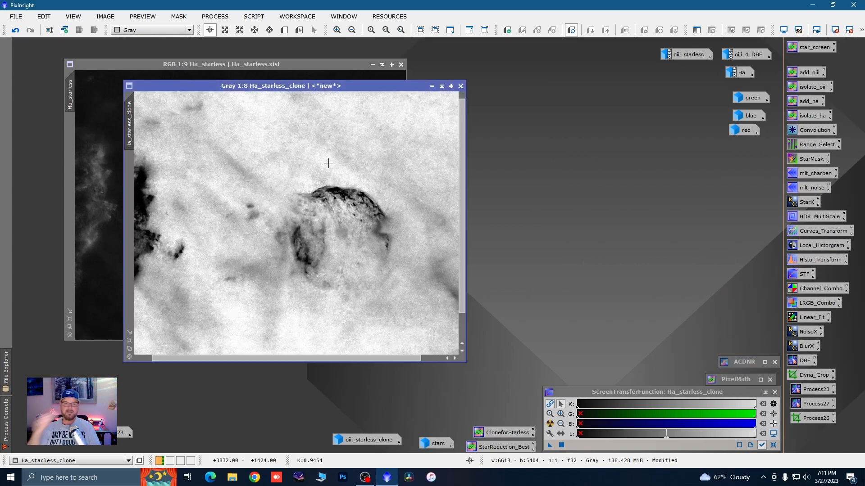
scroll(306, 180, "down", 1)
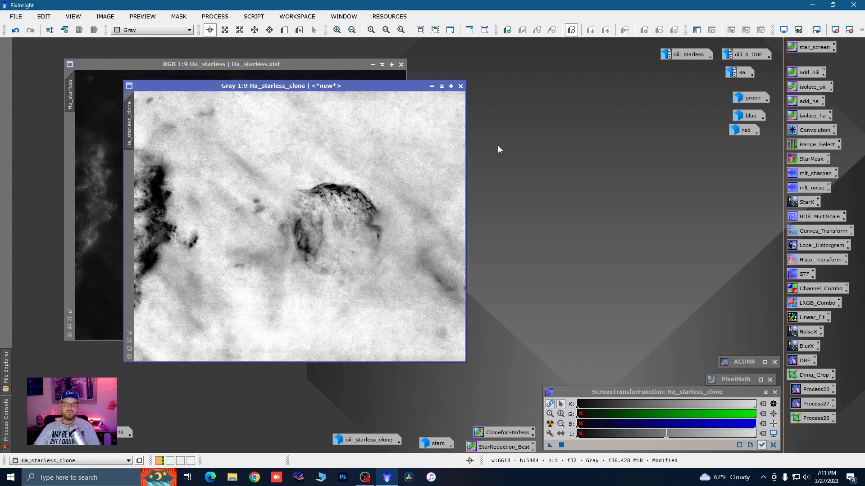
left_click_drag(404, 86, 404, 86)
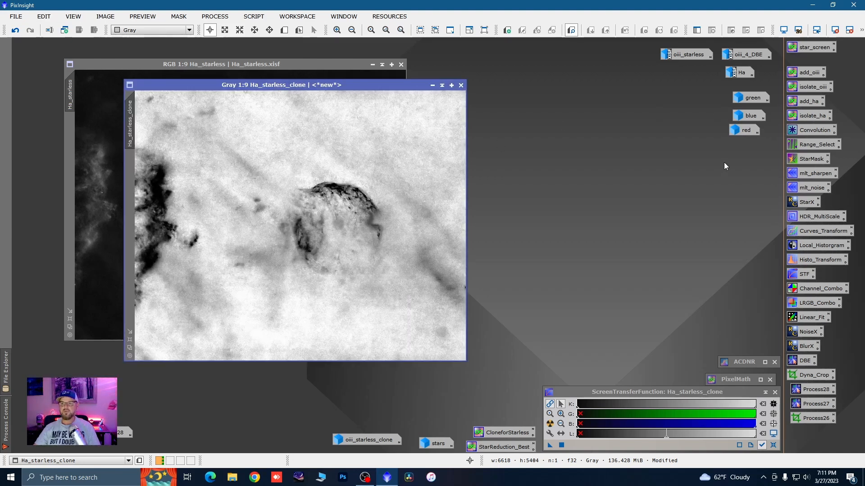
- Blur the Ha_starless_clone mask using Convolution with StdDev 12.0, checking it in a real-time preview, and close both windows
double_click(800, 131)
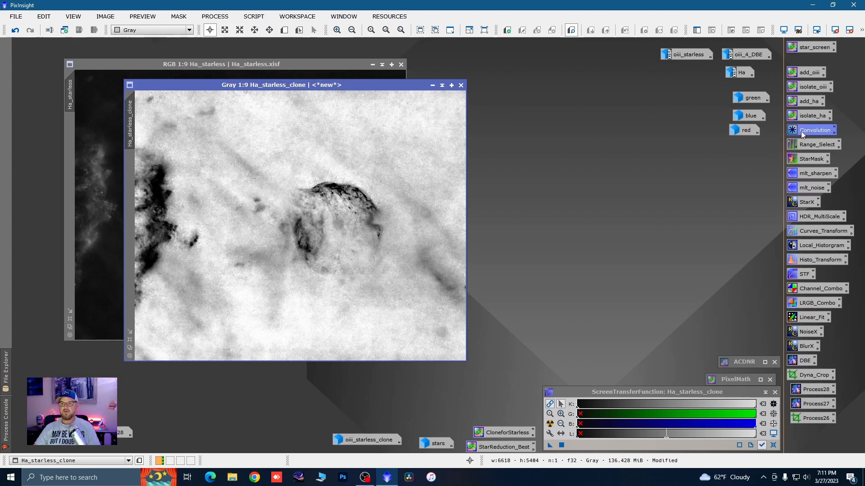
left_click_drag(801, 131, 790, 124)
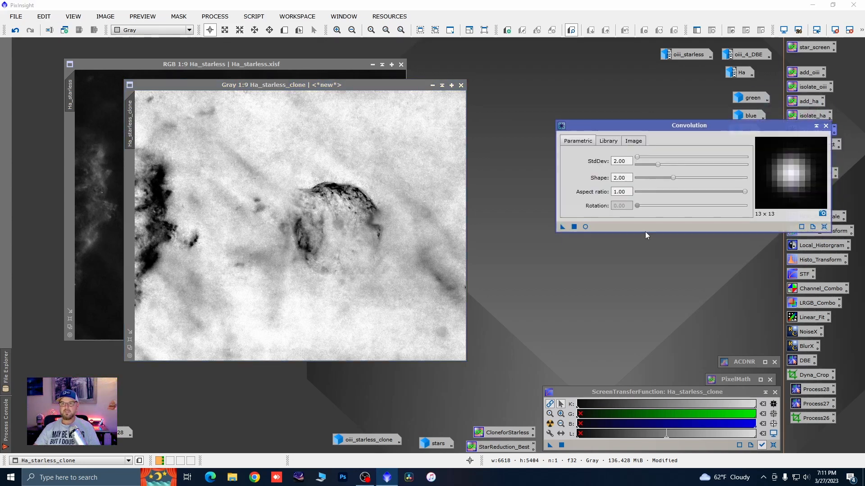
left_click(586, 227)
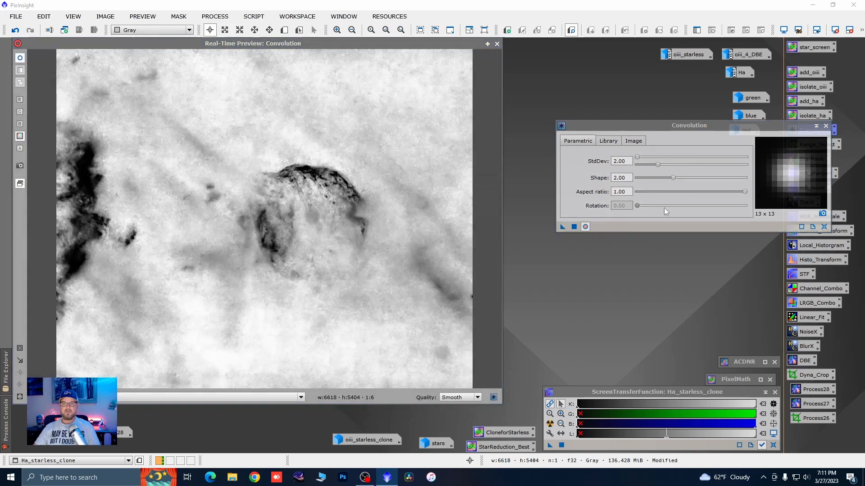
left_click(639, 157)
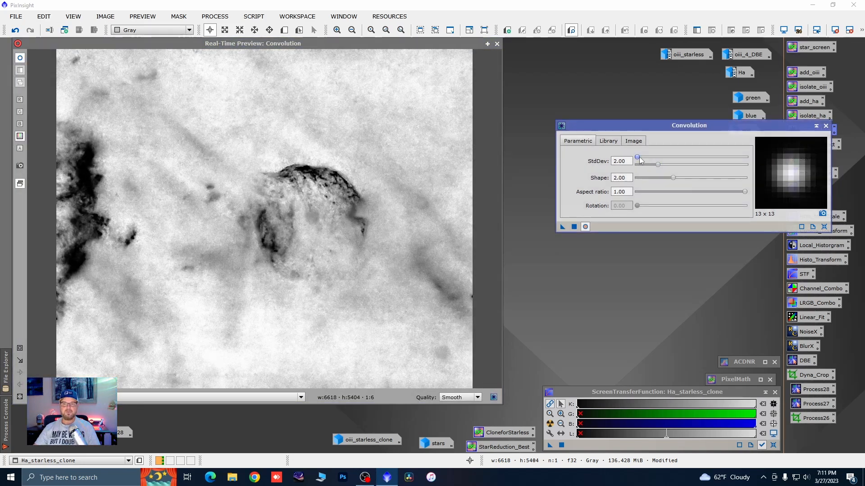
left_click_drag(639, 156, 640, 157)
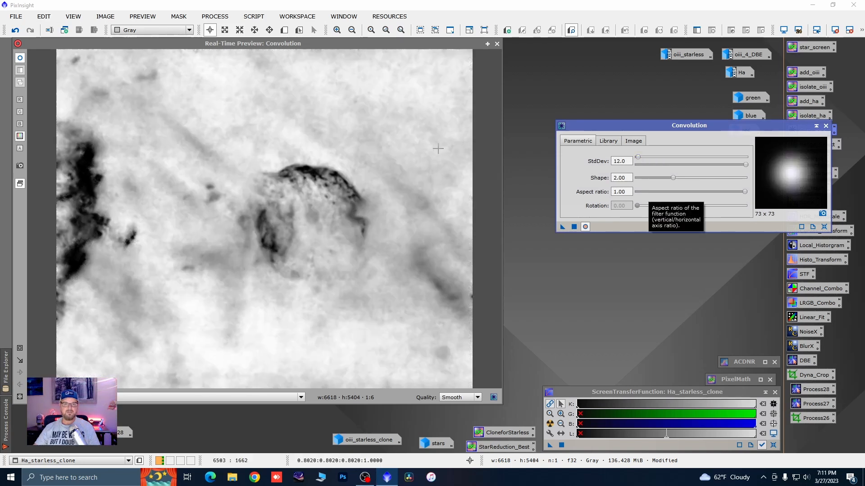
left_click(573, 226)
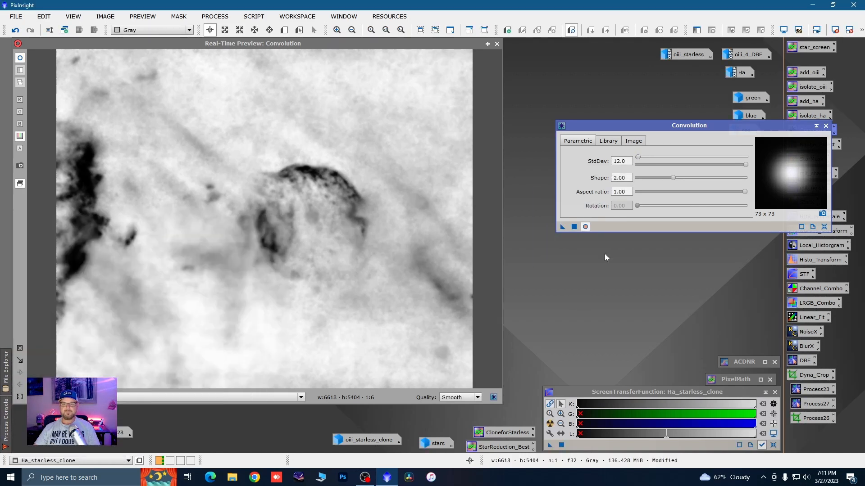
left_click(825, 126)
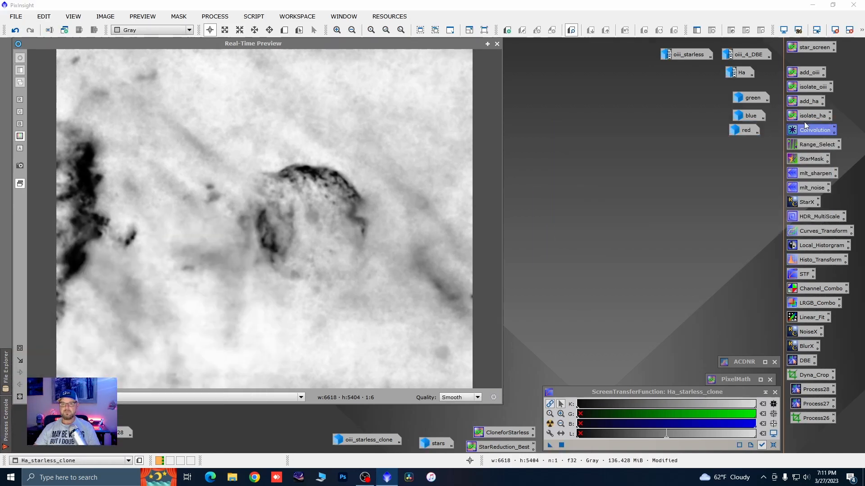
left_click(497, 44)
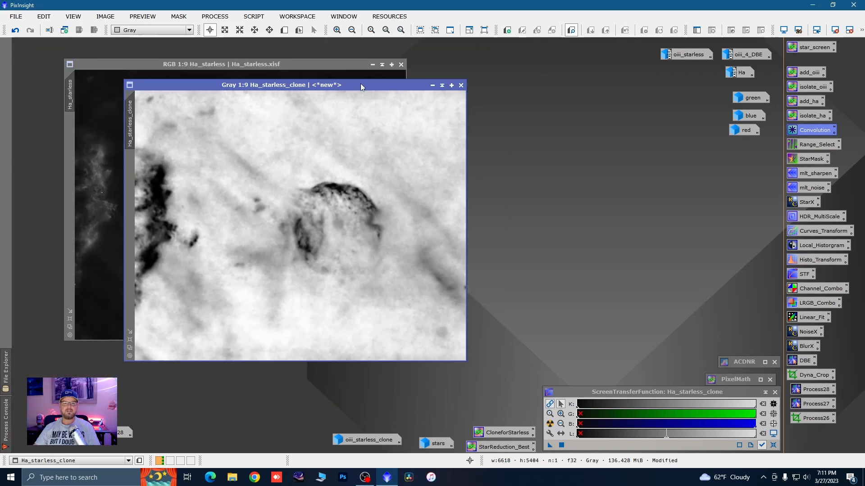
- Apply Ha_starless_clone as a mask to Ha_starless and iconize the mask image
left_click_drag(360, 83, 541, 88)
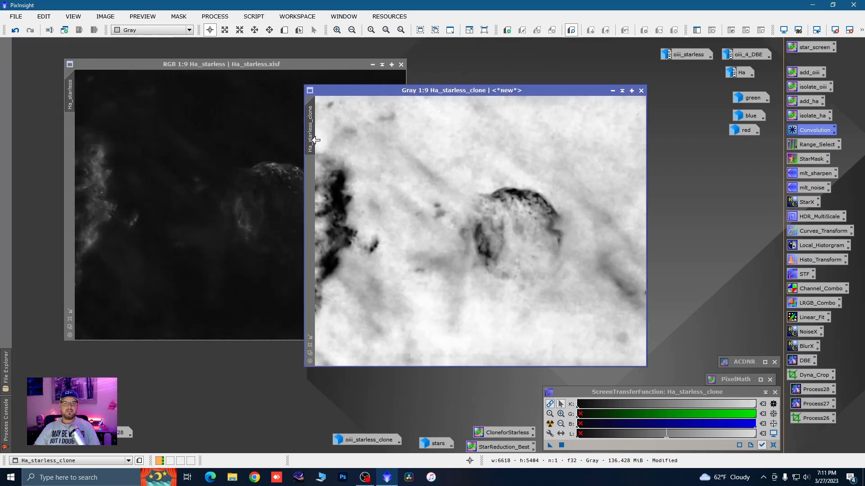
left_click_drag(316, 141, 73, 157)
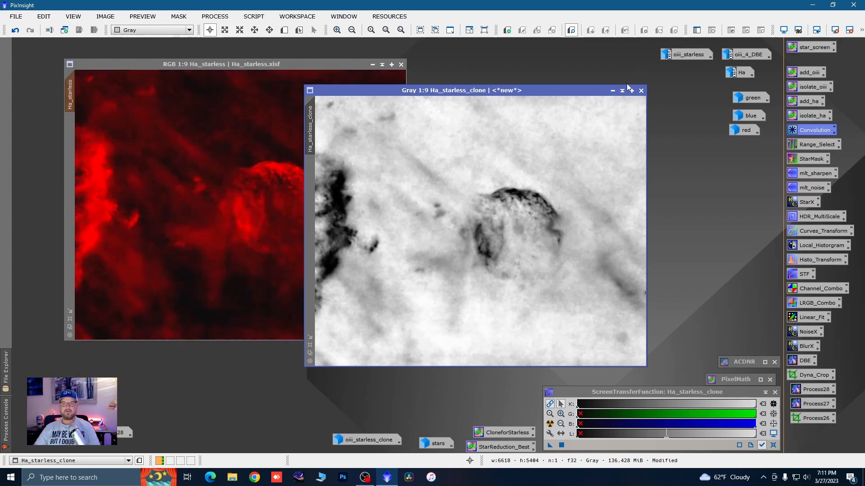
left_click(612, 90)
left_click_drag(495, 233, 365, 416)
- Invert the mask on Ha_starless, hide its overlay and slightly enlarge the image window
right_click(274, 232)
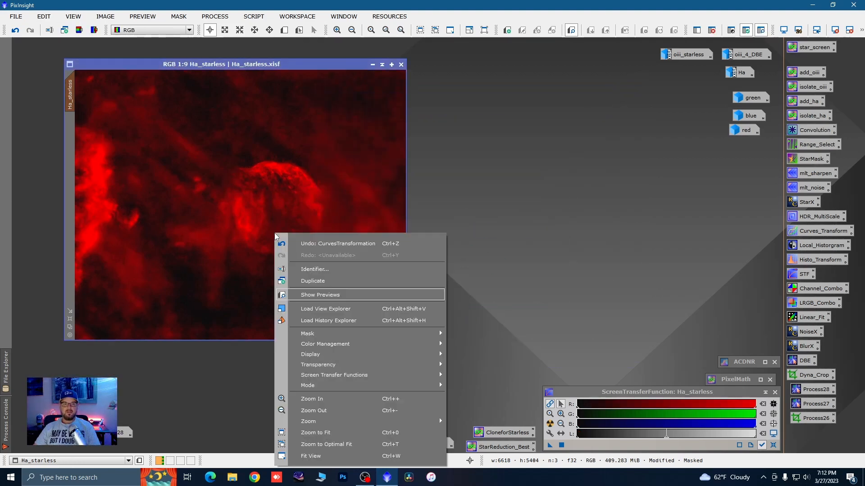
mouse_move(354, 334)
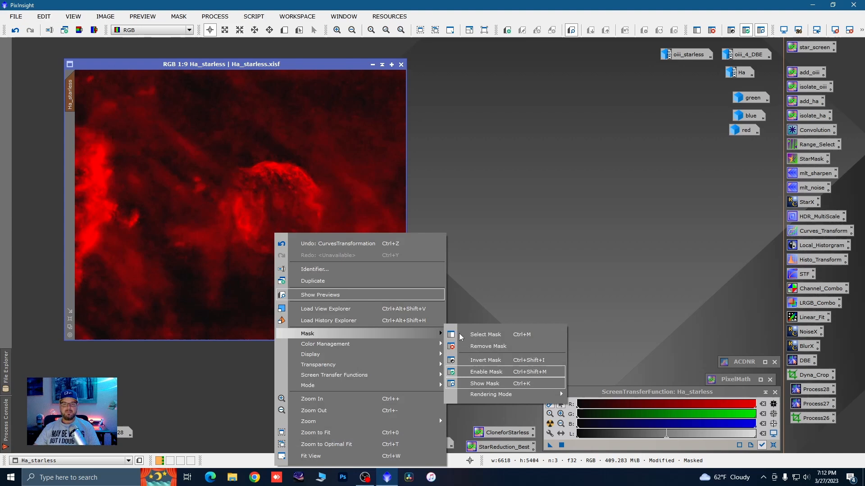
left_click(491, 362)
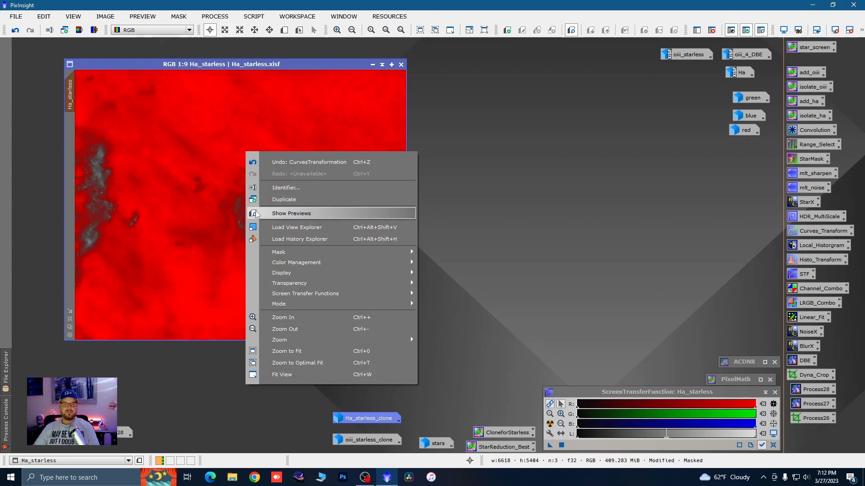
mouse_move(305, 253)
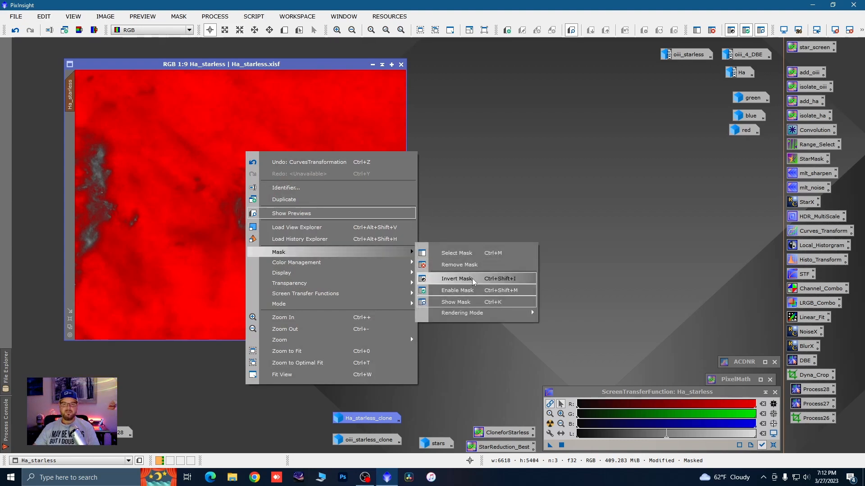
left_click(457, 301)
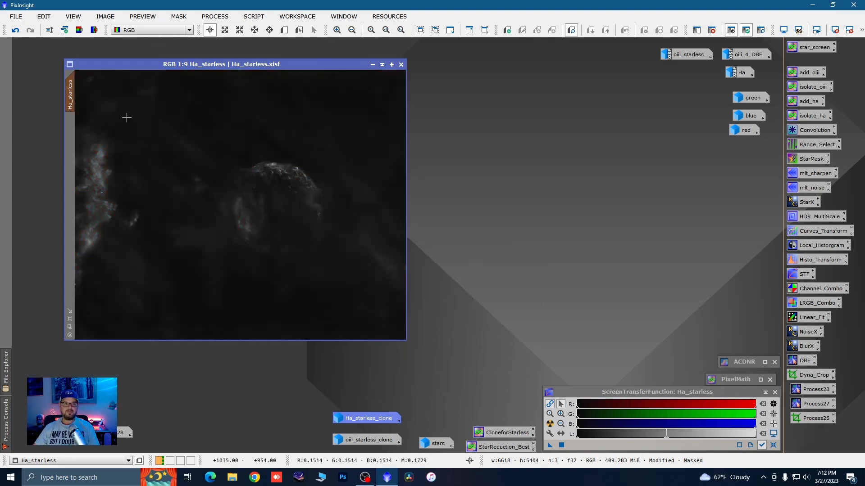
left_click_drag(407, 341, 435, 354)
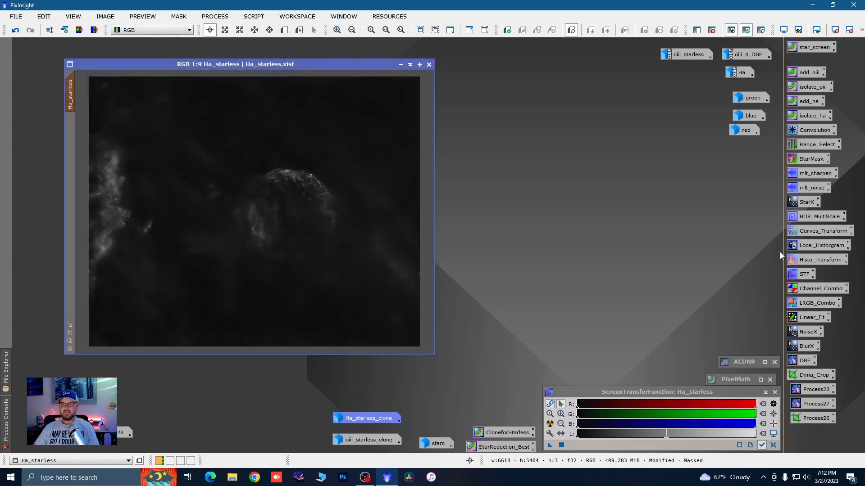
- Open CurvesTransformation with a real-time preview of Ha_starless and raise the red curve with a point at about 0.41 input, 0.61 output
double_click(801, 231)
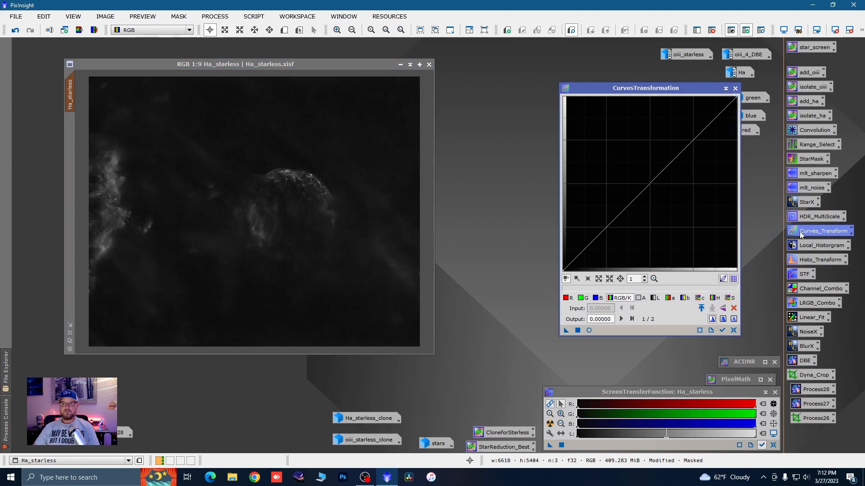
left_click(589, 331)
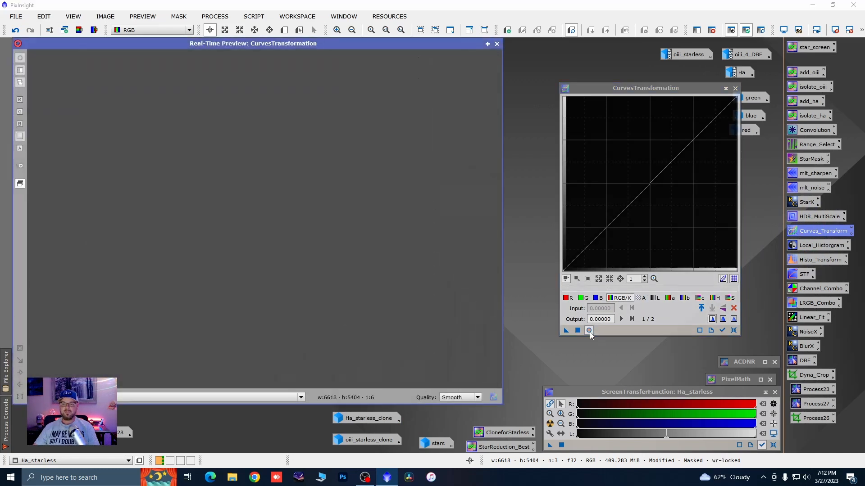
left_click(567, 298)
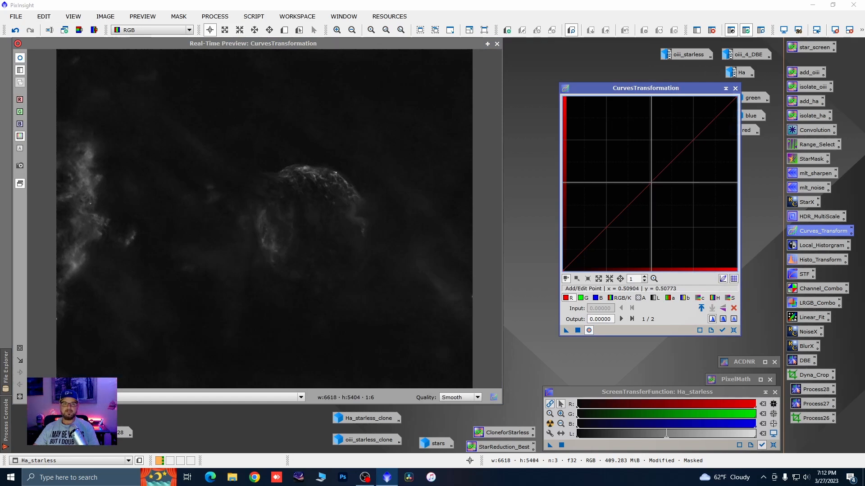
left_click_drag(651, 182, 634, 165)
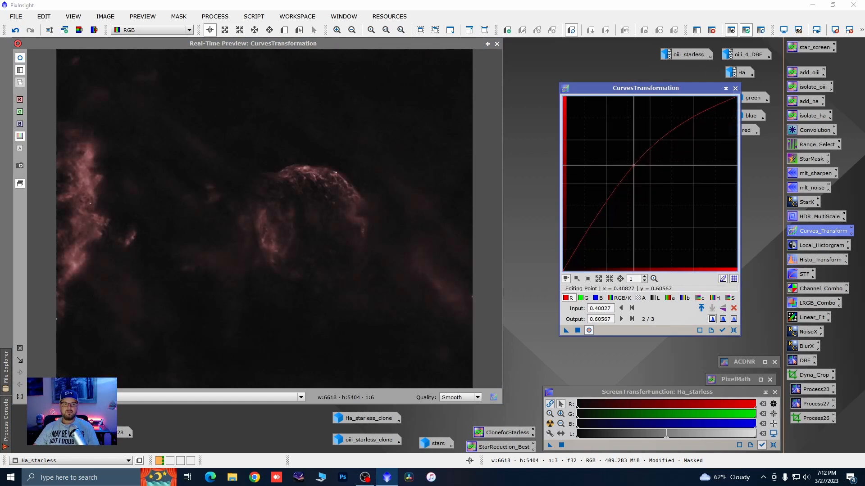
- Lower the blue curve slightly at about 0.53 input, 0.49 output, and the green curve at about 0.50 input, 0.49 output
left_click(595, 298)
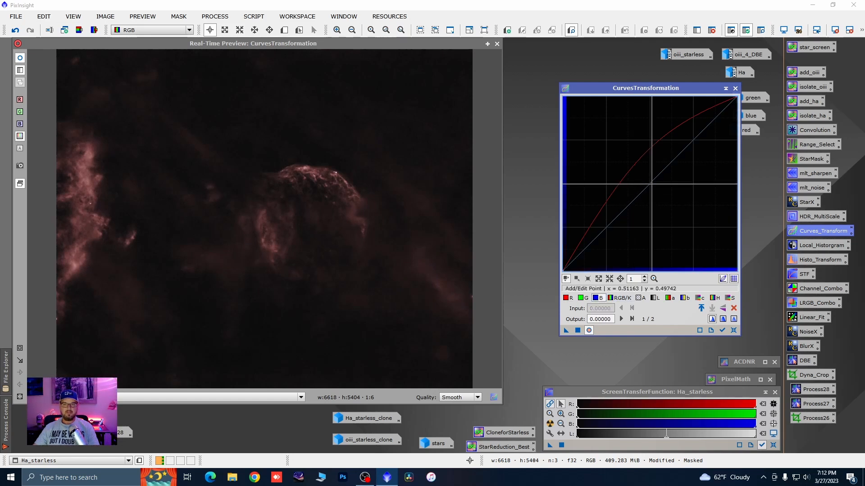
left_click_drag(652, 183, 654, 185)
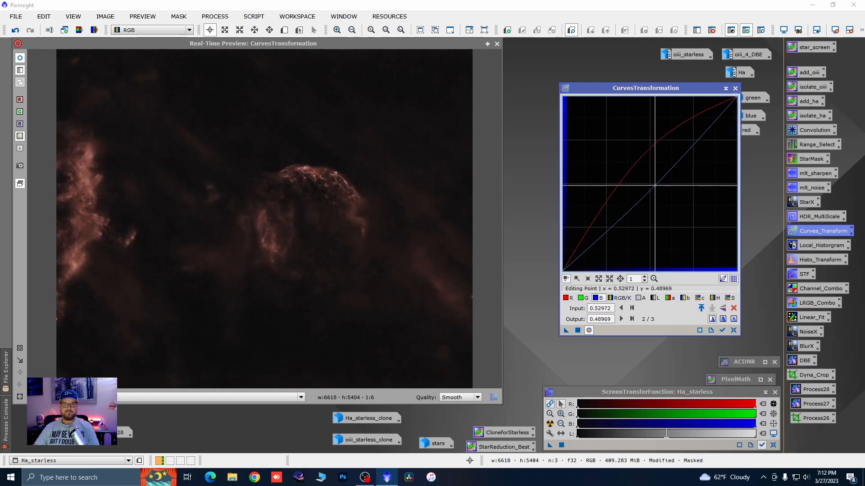
left_click(582, 298)
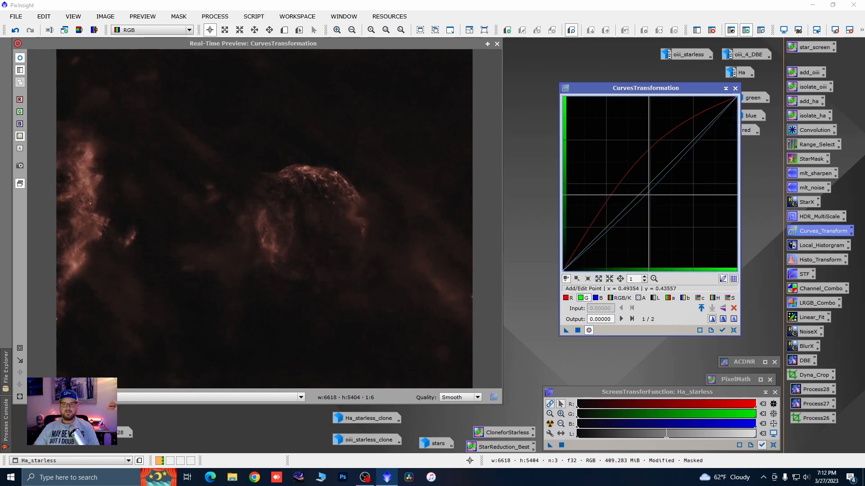
left_click_drag(650, 184, 650, 185)
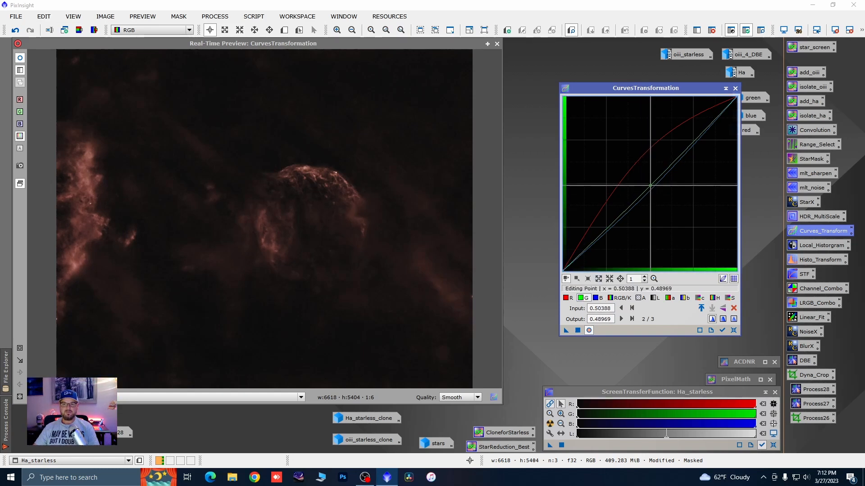
- Raise the c curve to about 0.51 input, 0.55 output, then apply the curves to Ha_starless and reset them
left_click(700, 298)
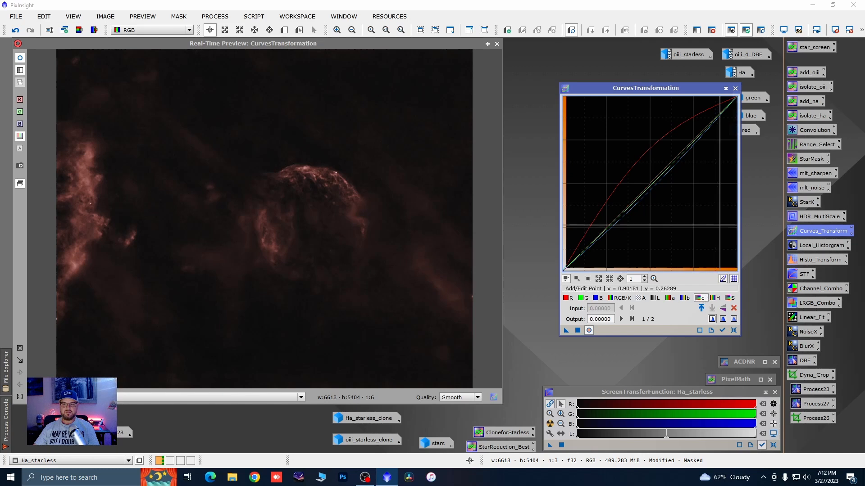
left_click_drag(652, 181, 652, 175)
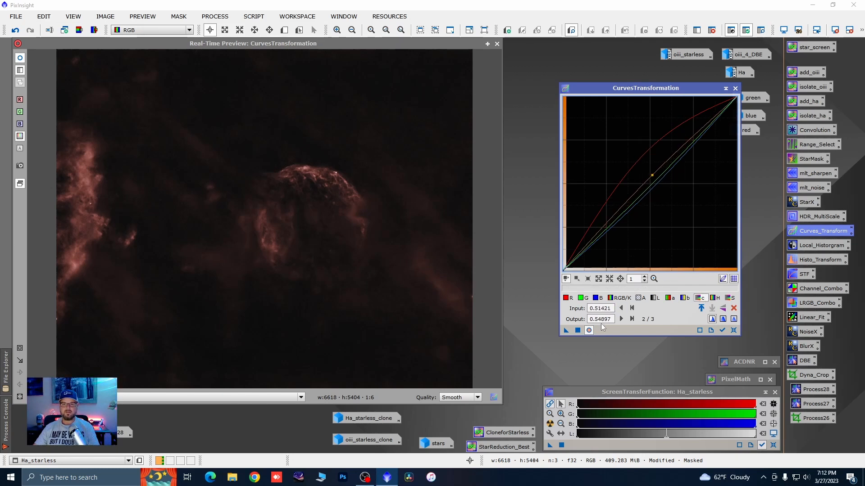
left_click(578, 331)
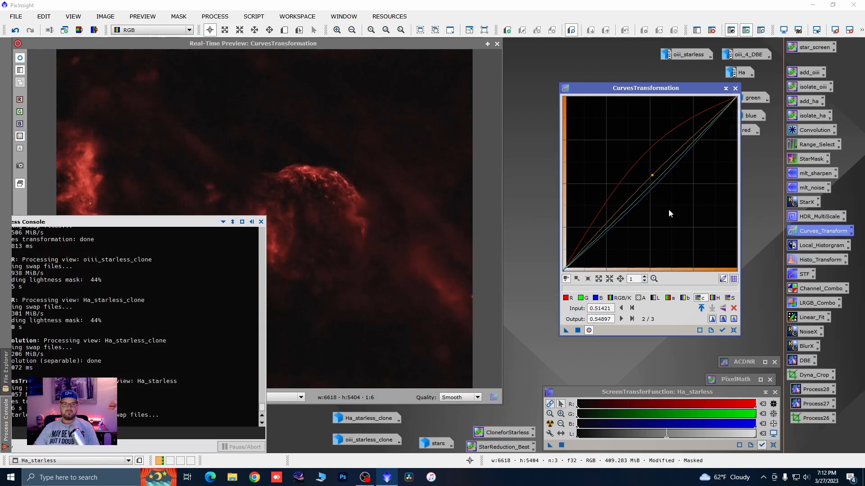
left_click(733, 330)
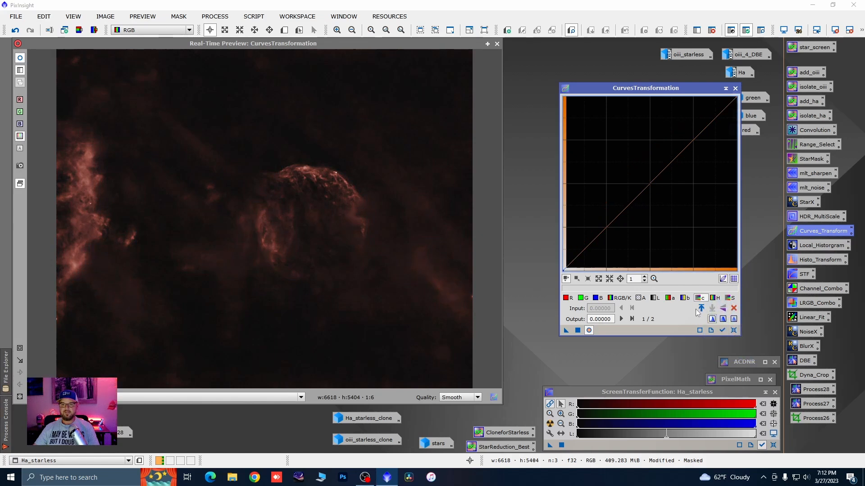
- Raise the red curve to about 0.51 input, 0.59 output, and S-shape the green curve with points near 0.62/0.66 and 0.19/0.16
left_click(567, 298)
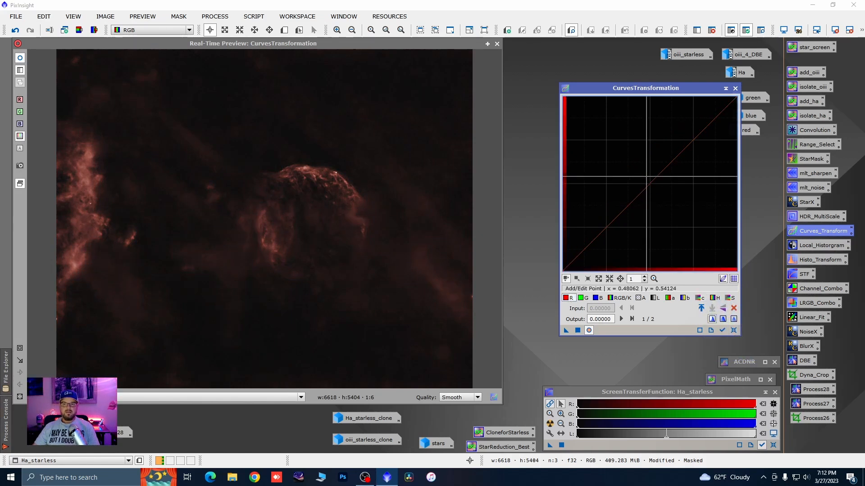
left_click_drag(655, 177, 652, 167)
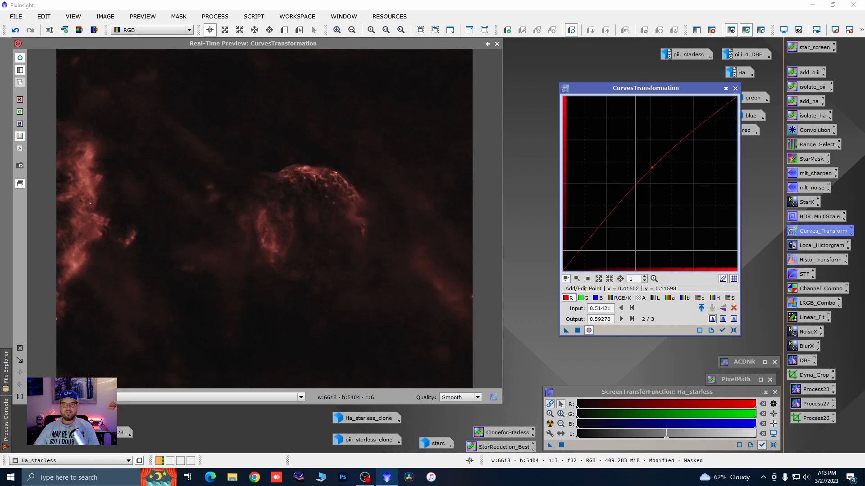
left_click(582, 298)
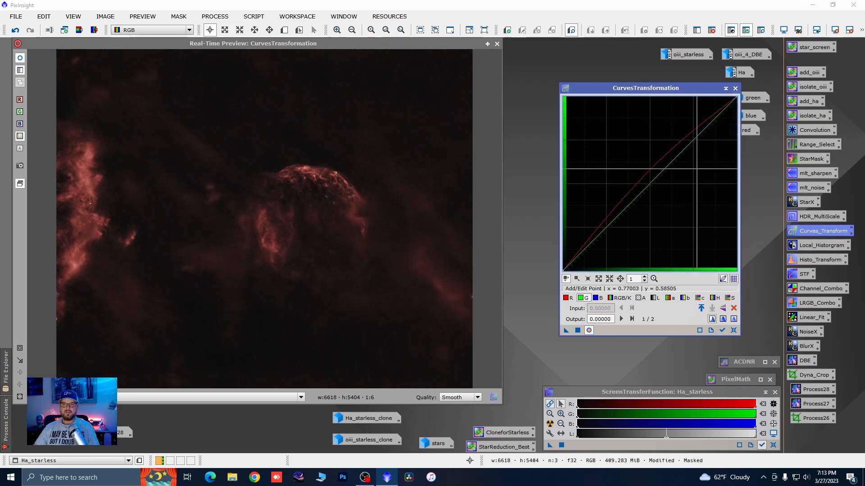
left_click_drag(673, 160, 671, 156)
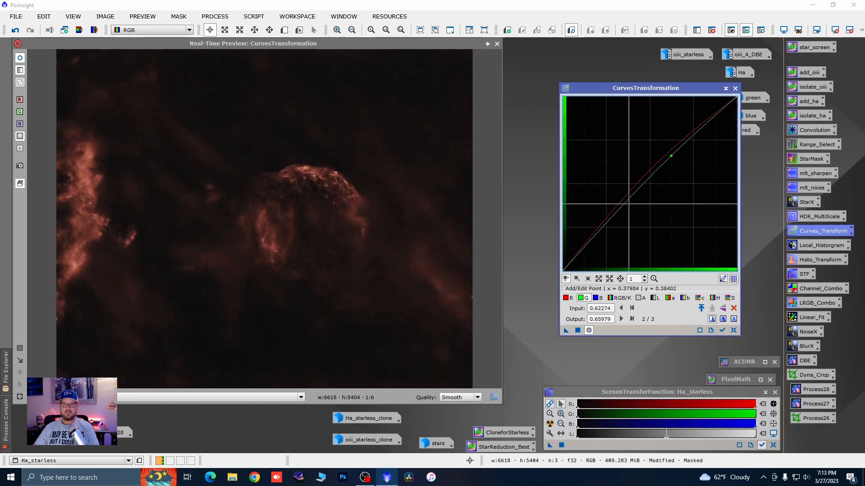
left_click(590, 240)
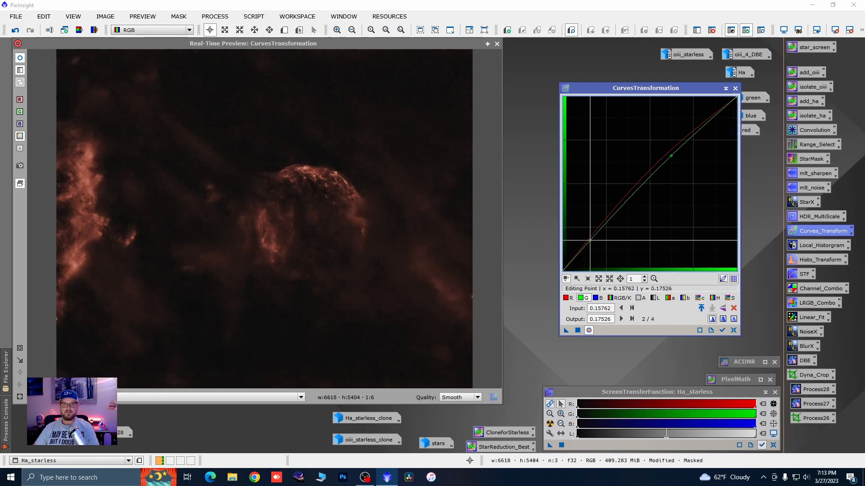
left_click_drag(590, 240, 595, 242)
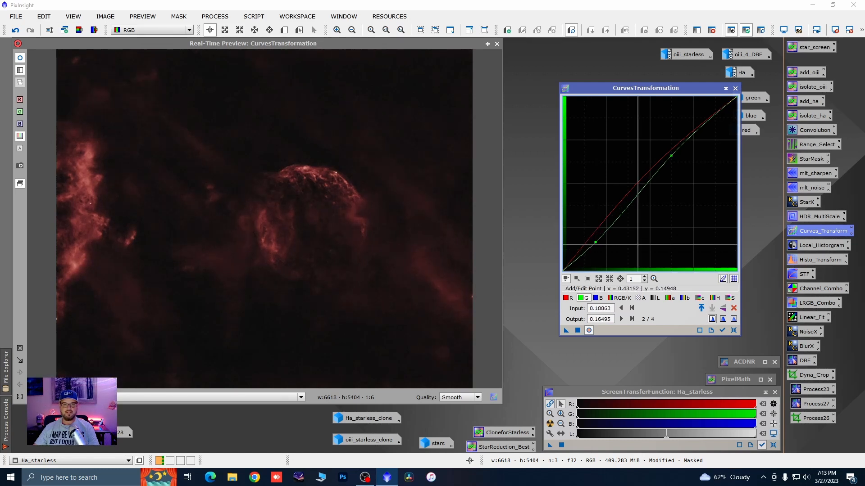
- Lower the blue curve to about 0.53 input, 0.47 output, and the lightness curve to about 0.50 input, 0.48 output
left_click(597, 299)
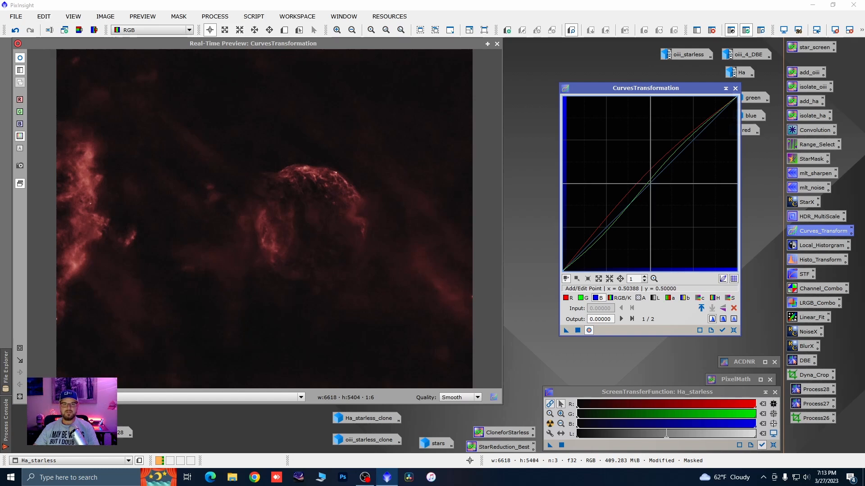
left_click(651, 184)
left_click_drag(650, 183, 654, 189)
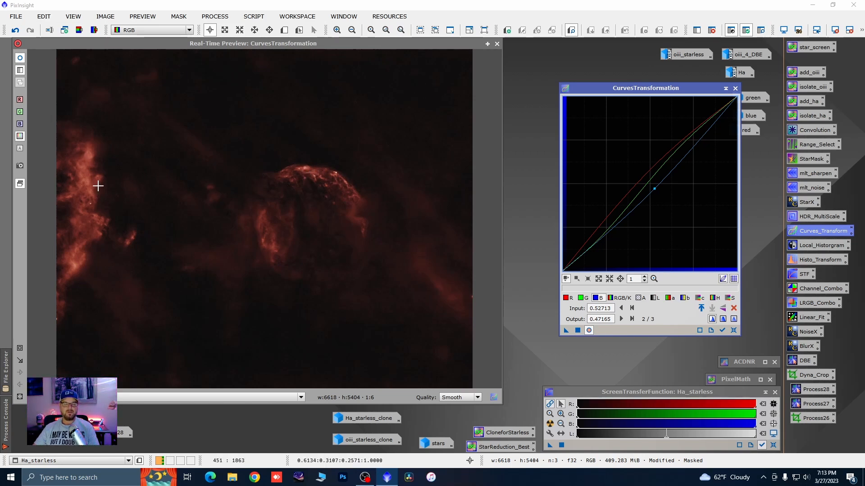
left_click(655, 299)
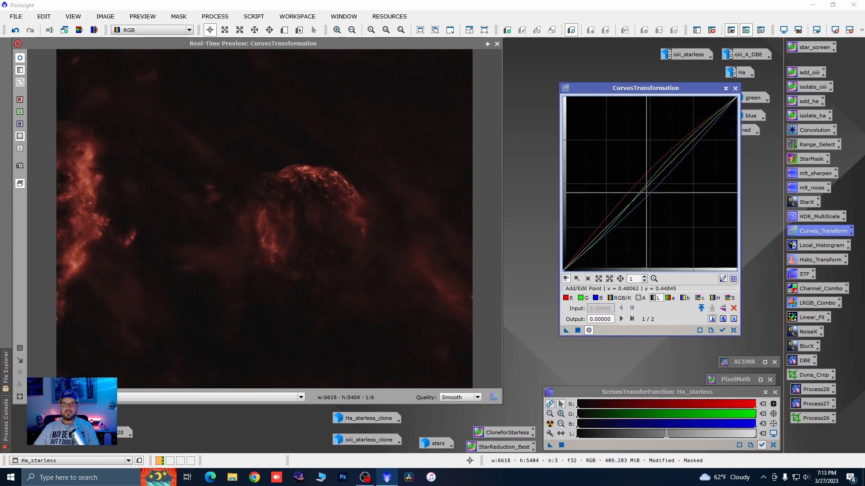
mouse_move(648, 185)
left_mouse_down()
mouse_move(642, 172)
mouse_move(649, 187)
left_mouse_up()
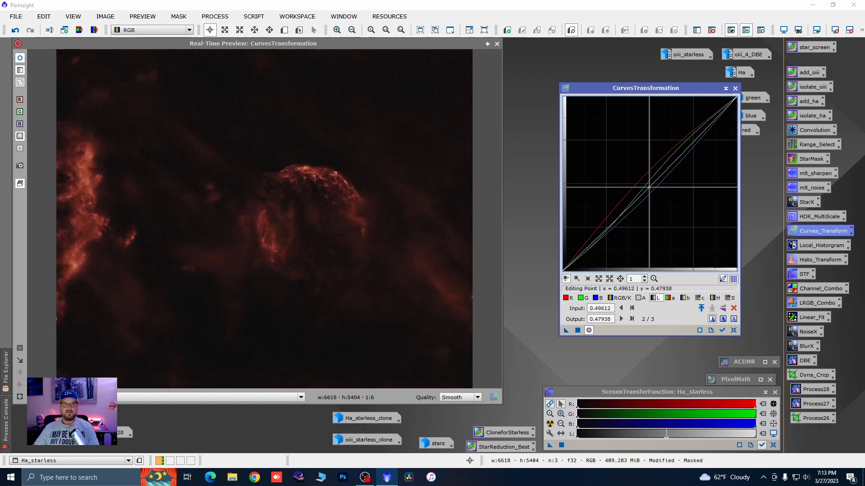
- Raise the saturation curve to about 0.48 input, 0.51 output, then apply the curves to Ha_starless and reset them
left_click(728, 299)
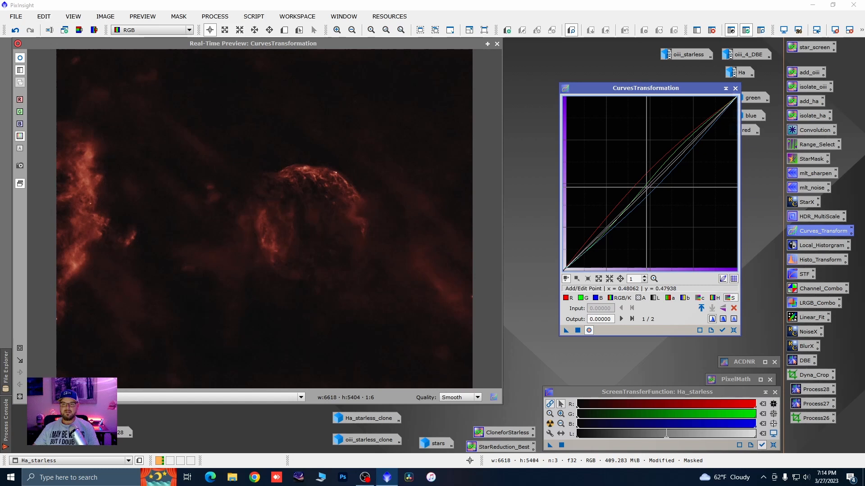
left_click_drag(646, 187, 646, 182)
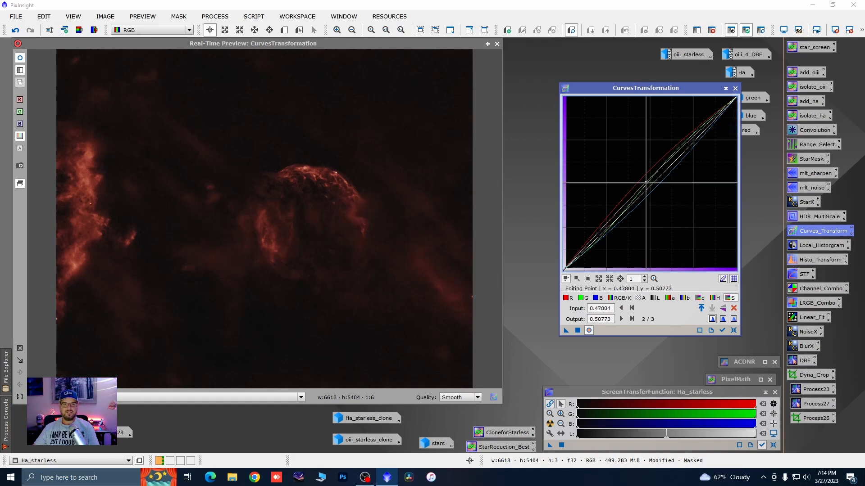
left_click(577, 330)
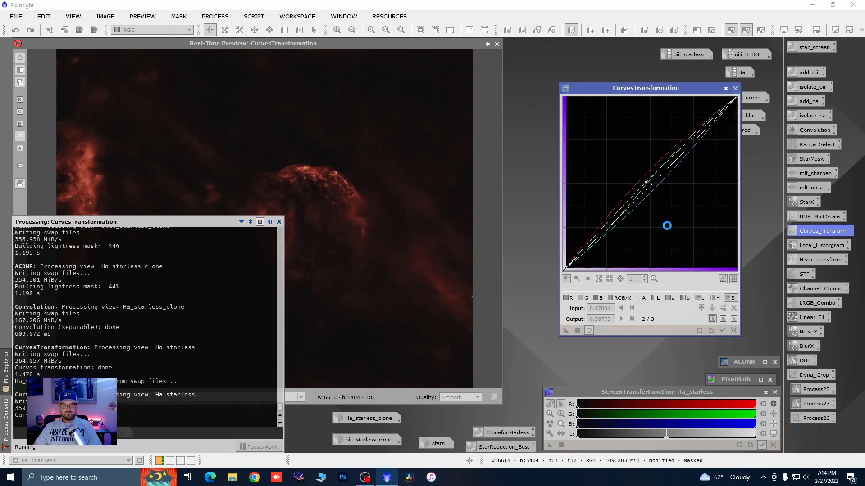
left_click(733, 330)
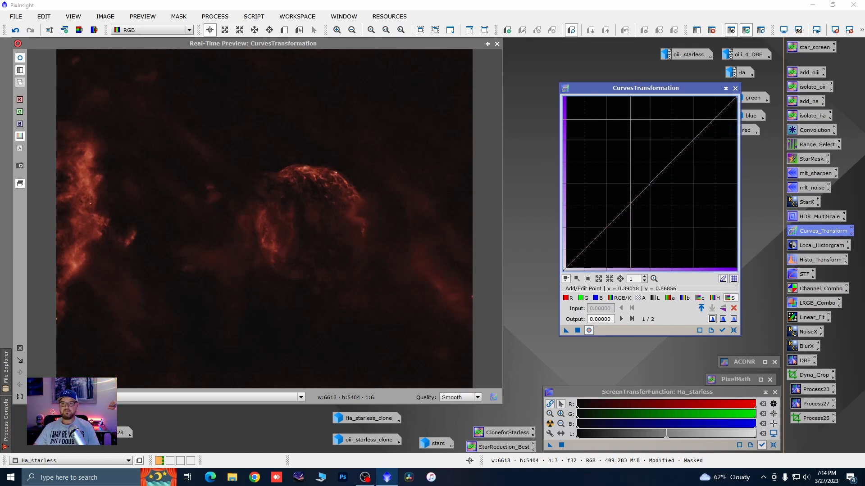
- Close the real-time preview, remove the mask from Ha_starless and iconize the image
left_click(496, 44)
left_click_drag(678, 88, 695, 86)
right_click(191, 152)
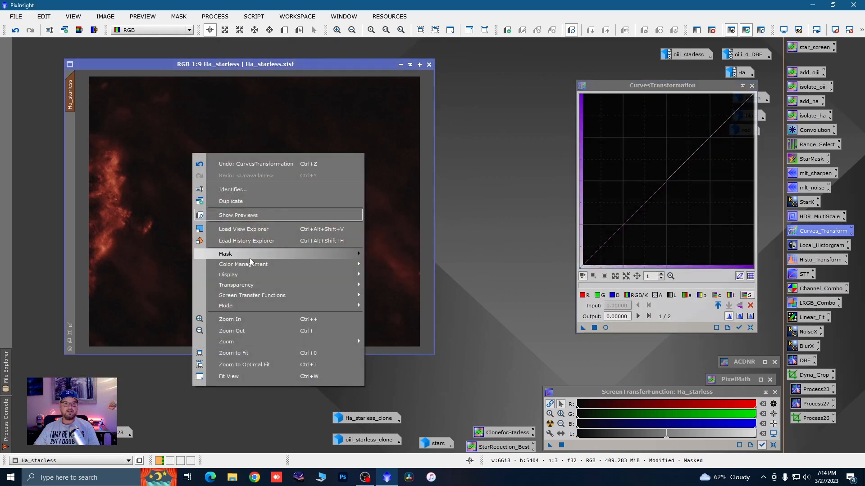
mouse_move(253, 254)
left_click(396, 268)
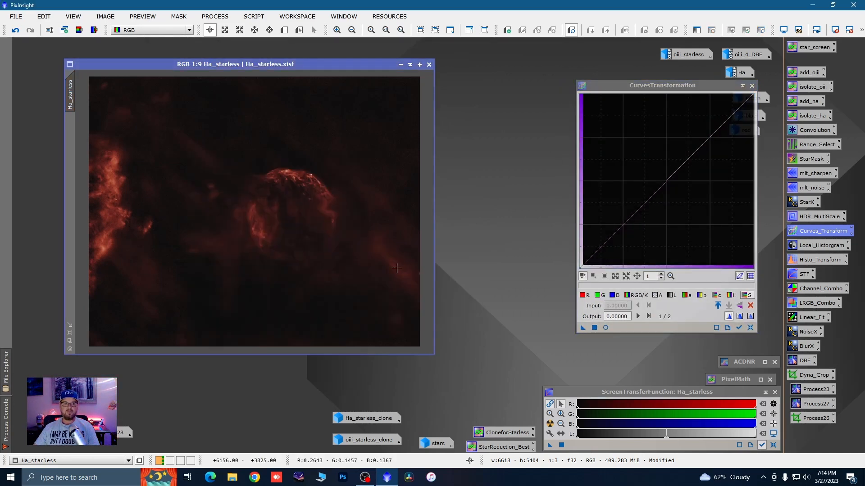
left_click(398, 65)
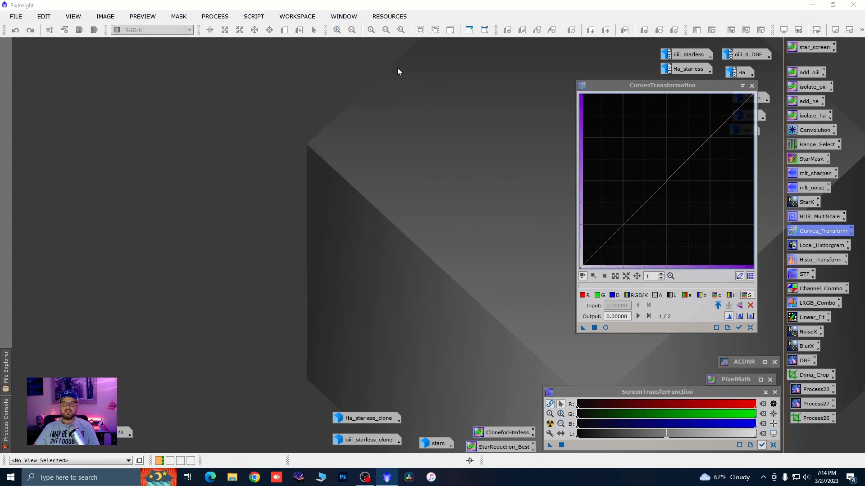
- Restore oiii_starless, apply oiii_starless_clone to it as a mask and iconize the mask image
double_click(676, 53)
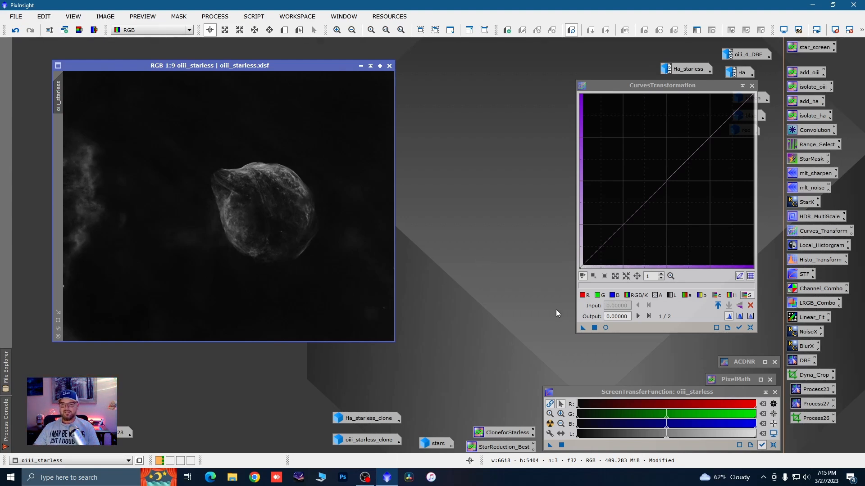
double_click(370, 440)
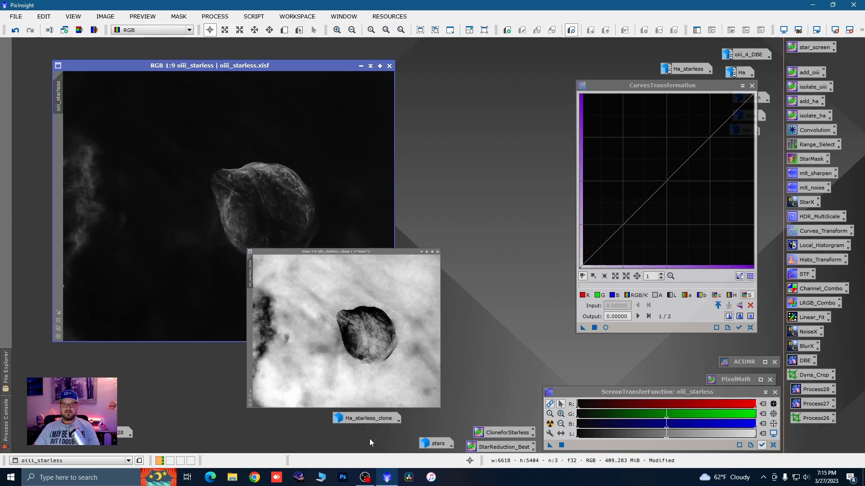
left_click_drag(188, 145, 57, 152)
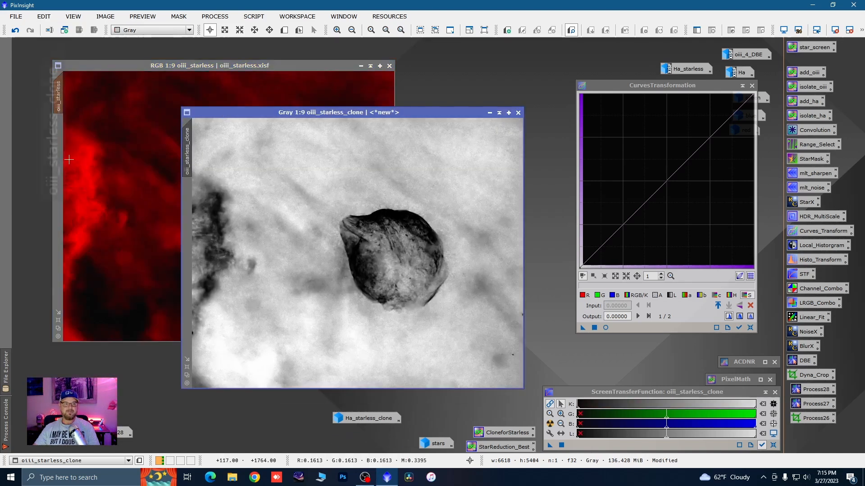
left_click(489, 114)
- Invert the mask on oiii_starless and hide its red overlay
right_click(234, 198)
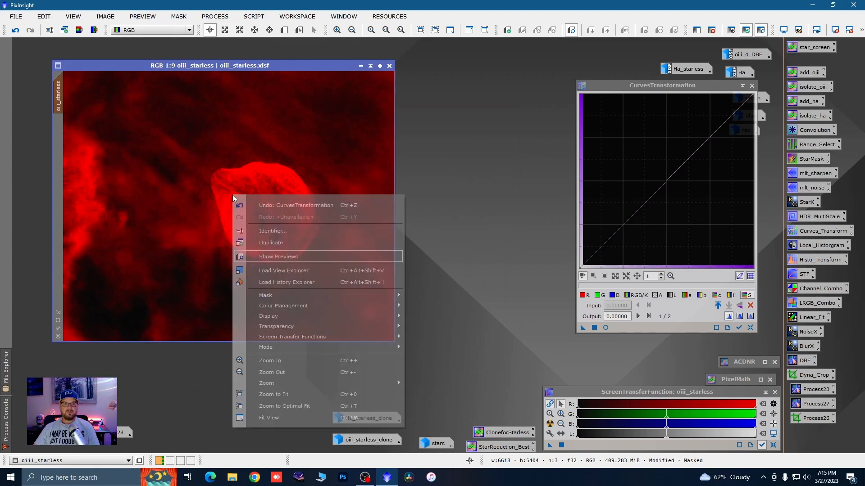
mouse_move(286, 295)
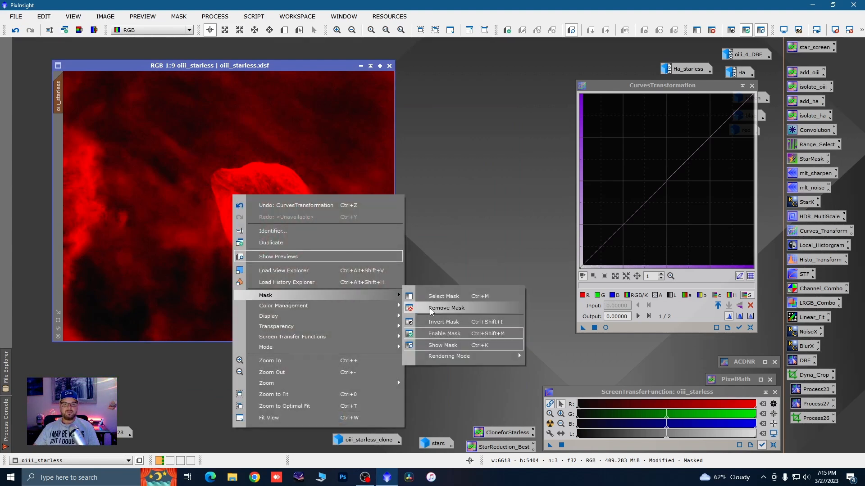
left_click(434, 320)
right_click(280, 215)
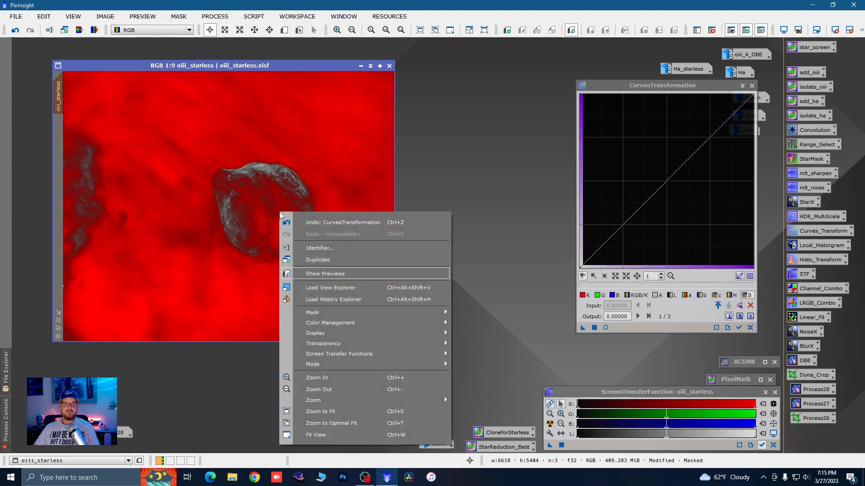
mouse_move(316, 312)
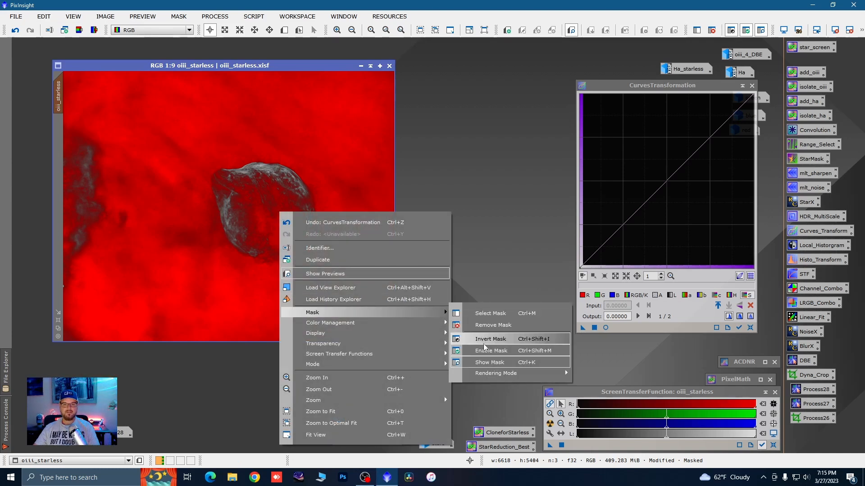
left_click(484, 362)
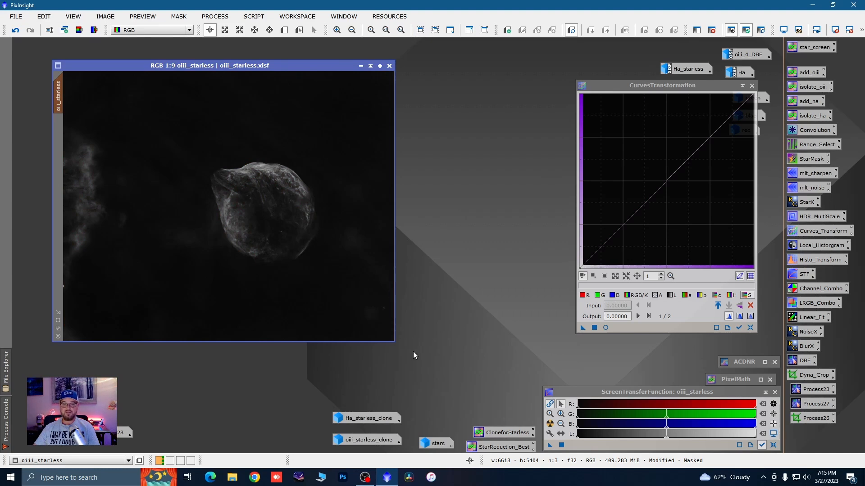
- Open the real-time preview for oiii_starless and raise the blue curve to about 0.45 input, 0.61 output
left_click(606, 328)
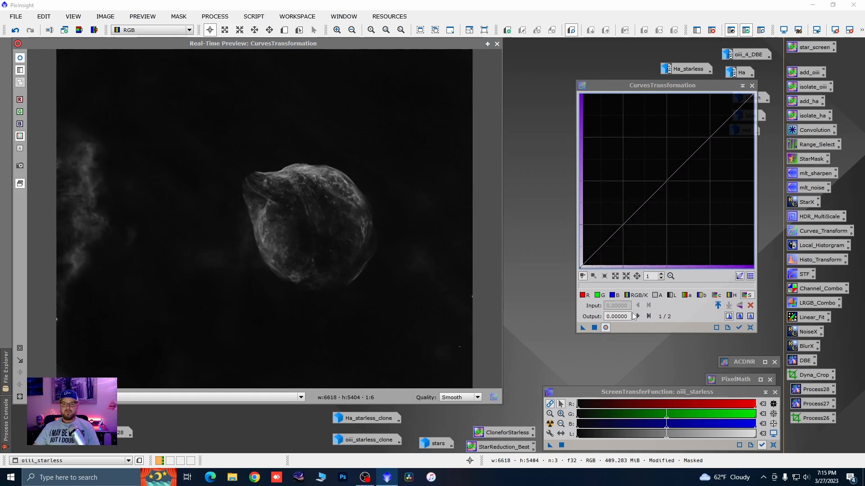
left_click(614, 295)
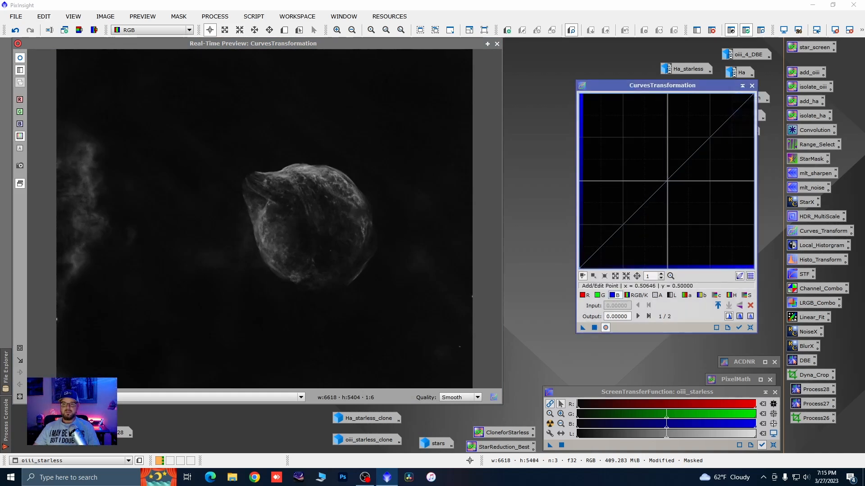
left_click_drag(661, 187, 658, 161)
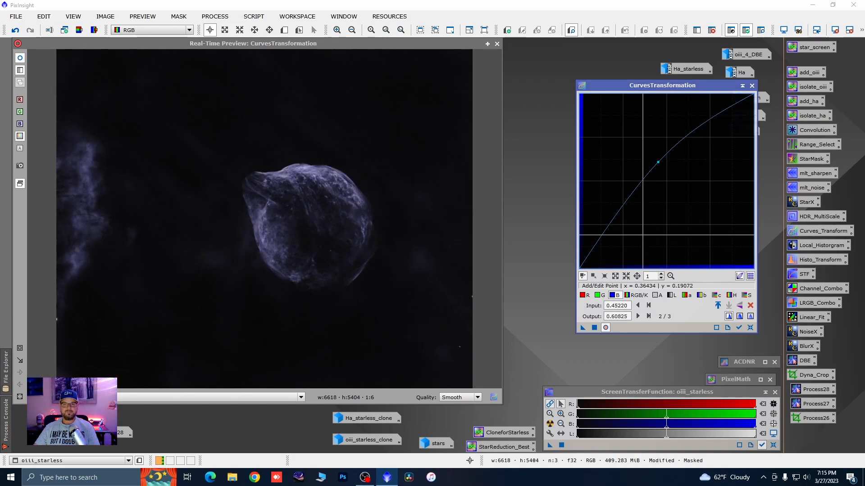
- Lower the green curve to about 0.52 input, 0.48 output, and the red curve to about 0.53 input, 0.49 output
left_click(599, 295)
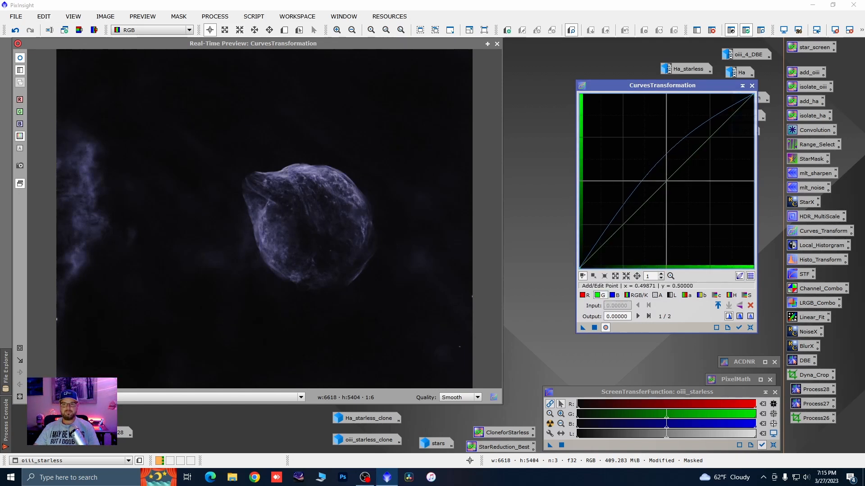
left_click_drag(666, 181, 669, 184)
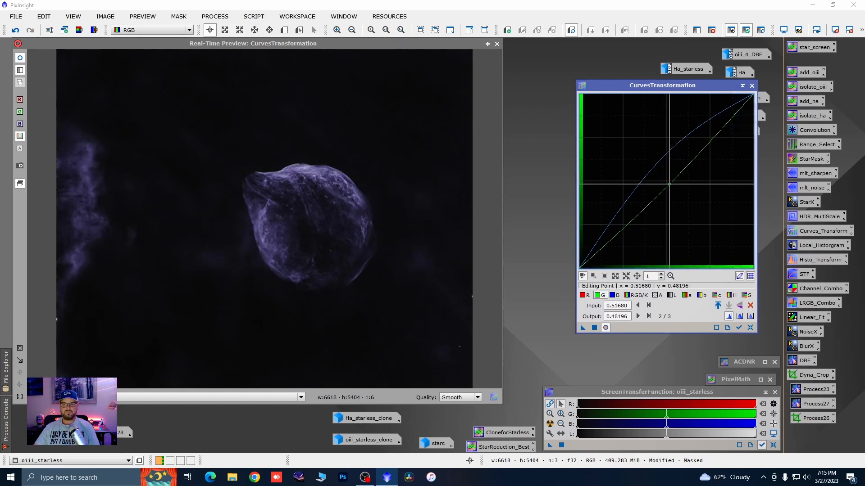
left_click(581, 295)
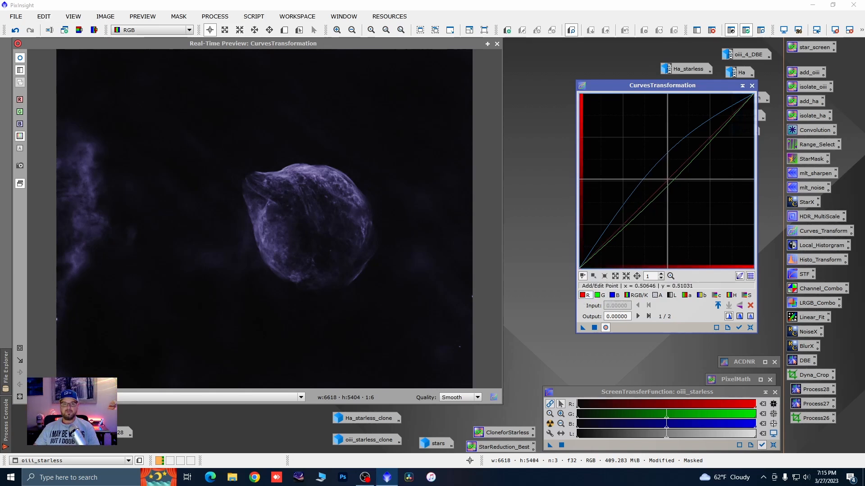
left_click(671, 182)
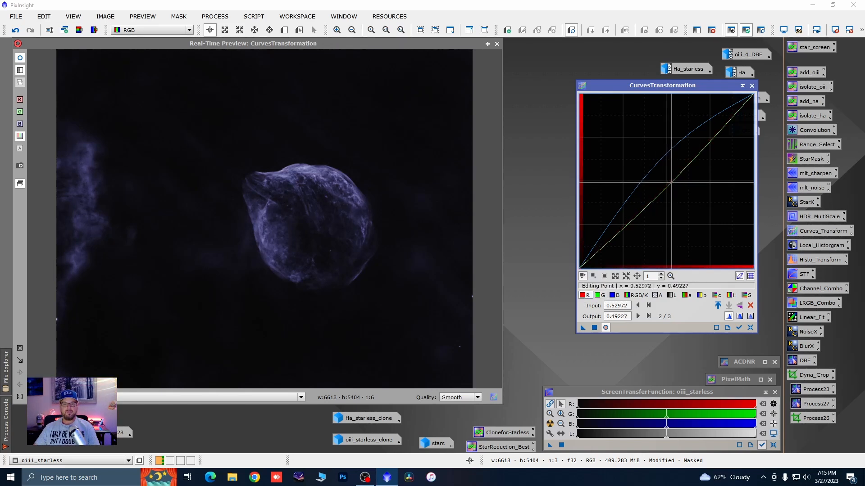
- Lower the CIE b* curve to about 0.52 input, 0.48 output, apply the curves to oiii_starless and reset them
left_click(705, 296)
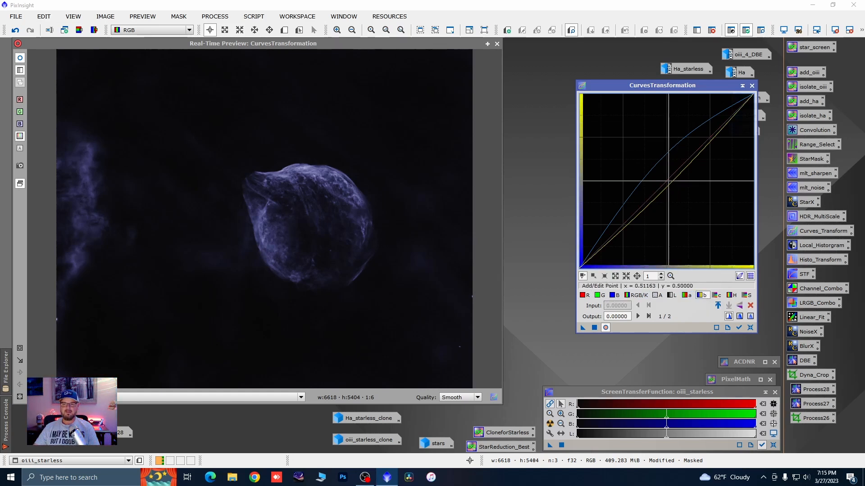
mouse_move(667, 182)
left_mouse_down()
mouse_move(663, 172)
mouse_move(669, 184)
left_mouse_up()
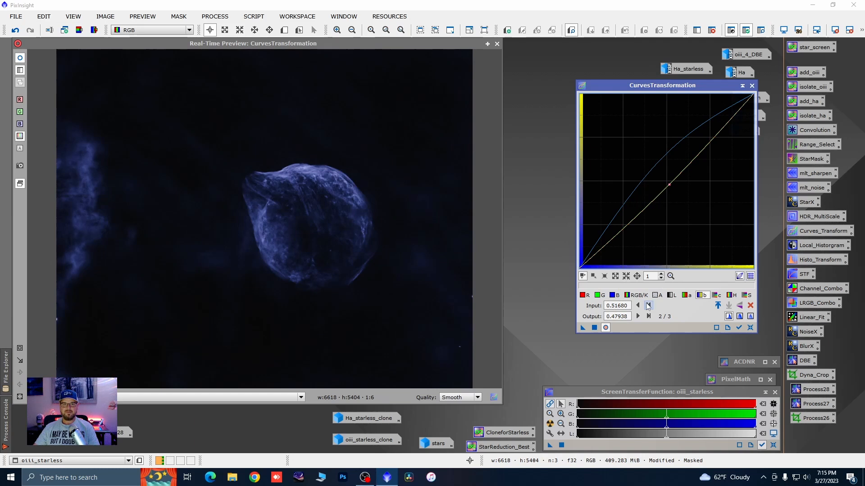
left_click(594, 328)
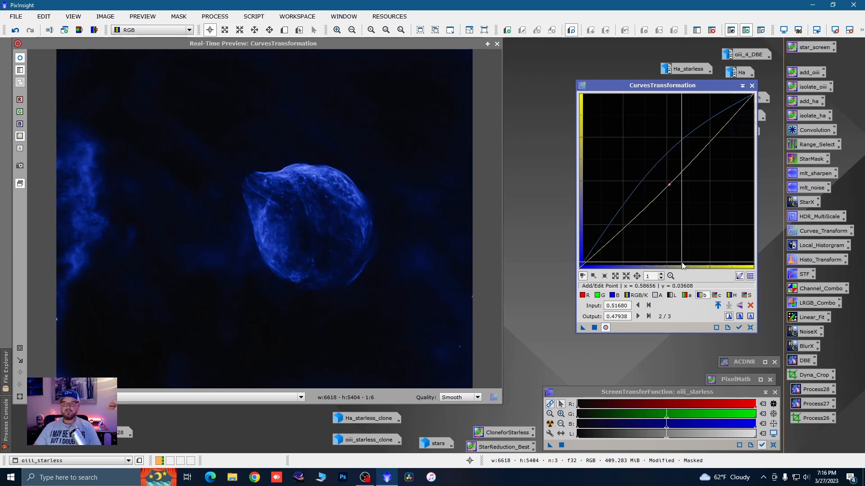
left_click(750, 328)
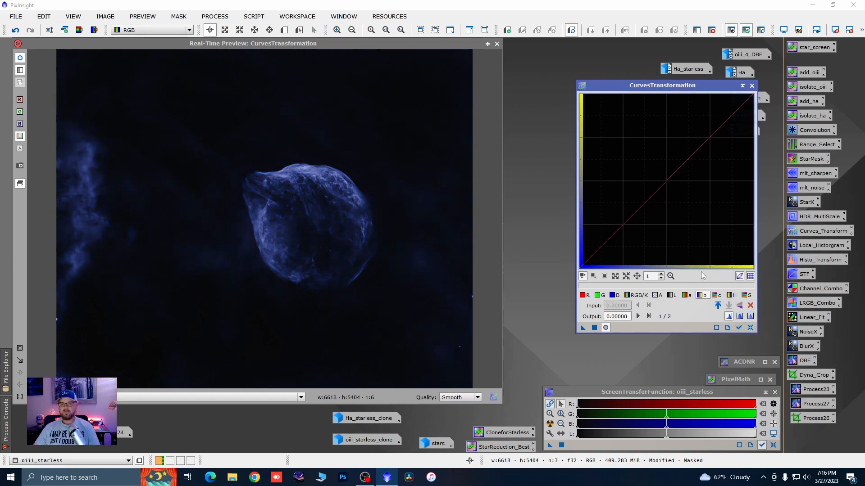
- Raise the blue curve to about 0.47 input, 0.57 output, and lower the red curve to about 0.52 input, 0.49 output
left_click(613, 295)
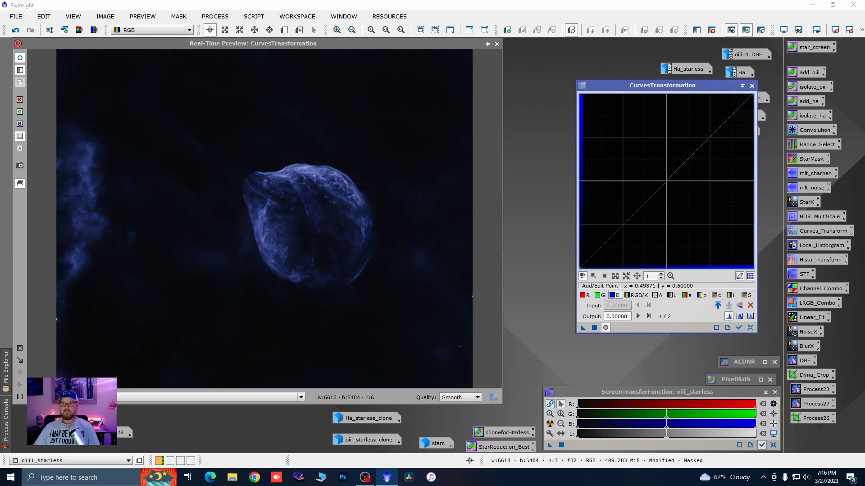
left_click(666, 179)
left_click_drag(666, 179, 661, 168)
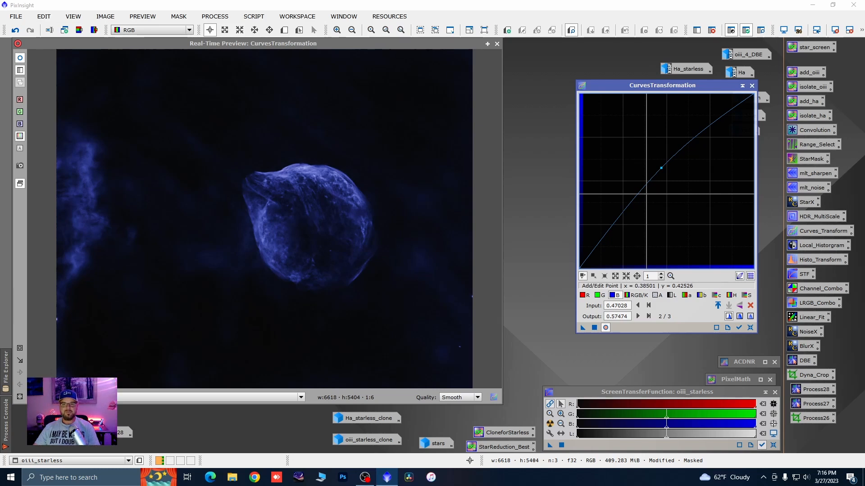
left_click(583, 295)
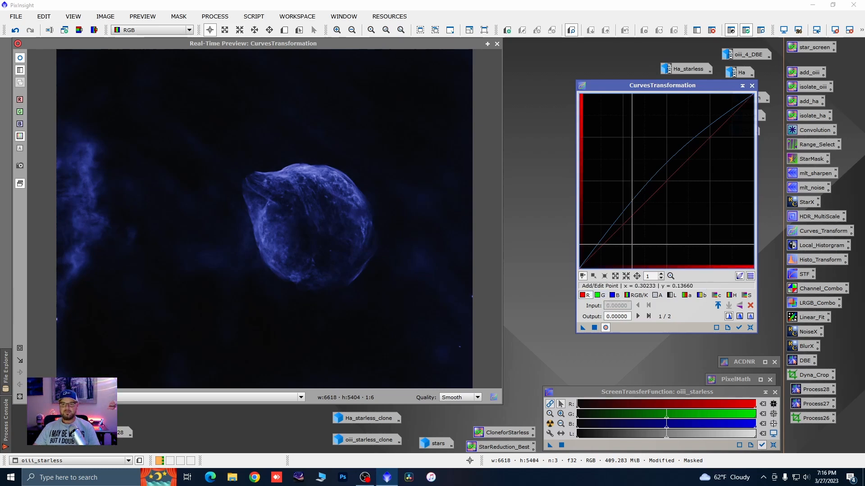
left_click(667, 180)
left_click_drag(667, 180, 669, 183)
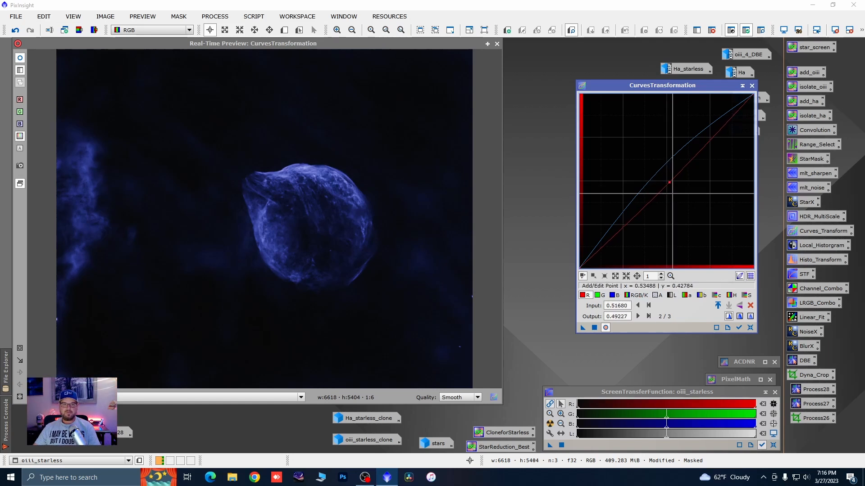
- Lower the lightness curve slightly to about 0.51 input, 0.50 output
left_click(671, 296)
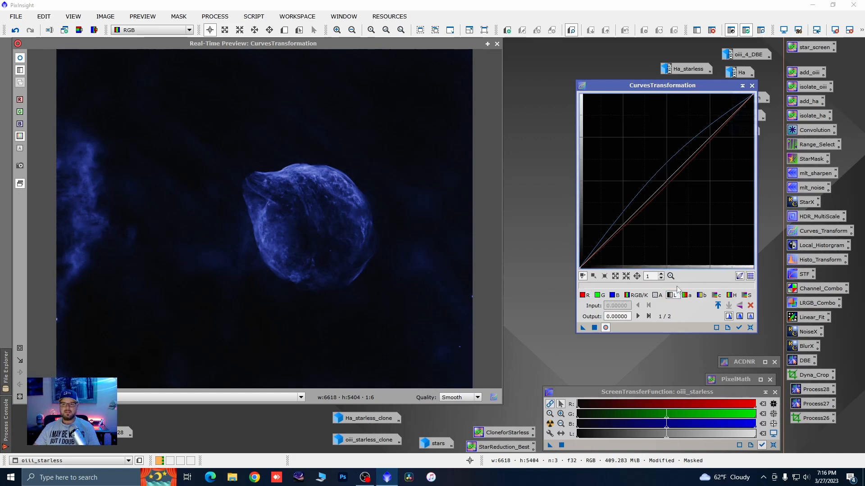
left_click(668, 180)
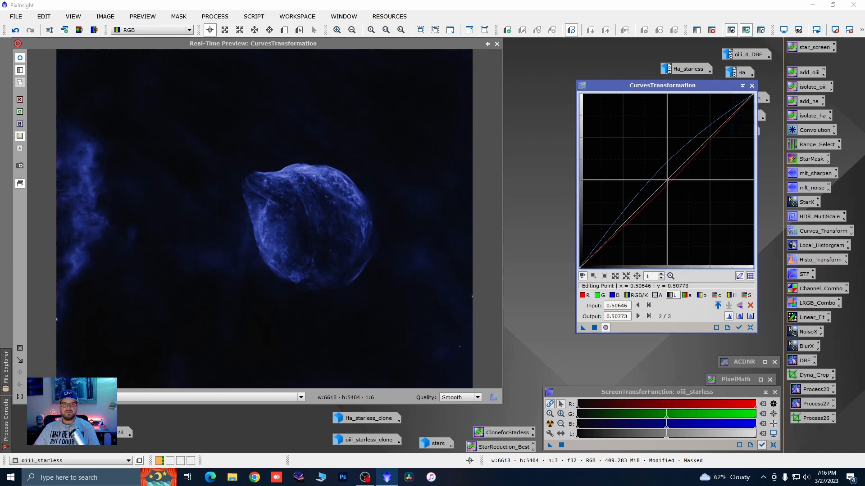
left_click_drag(667, 180, 669, 182)
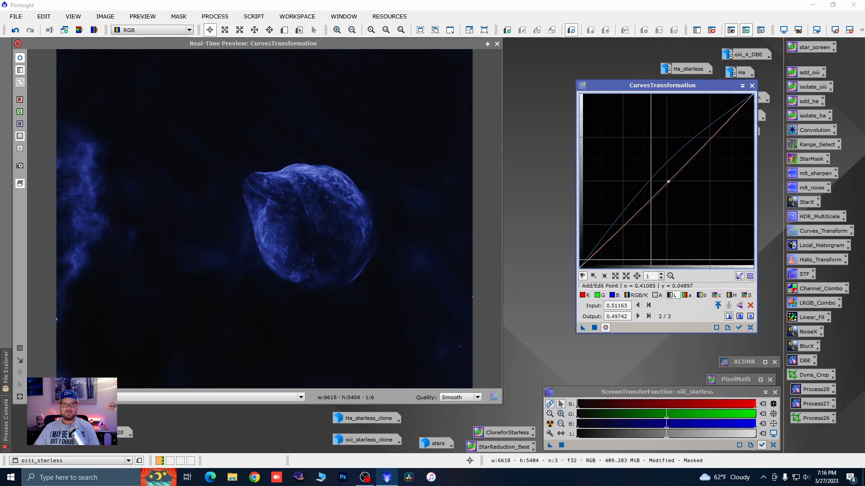
- Lower the CIE b* curve to about 0.50 input, 0.48 output, apply the curves to oiii_starless and reset them
left_click(701, 295)
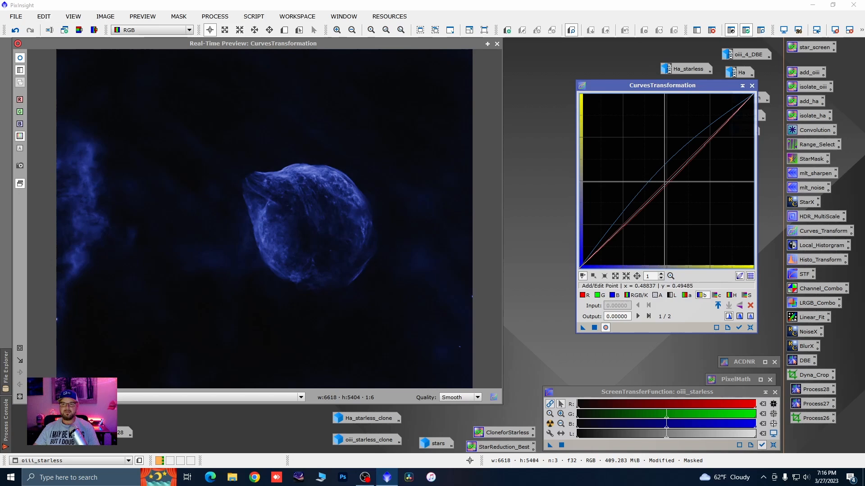
left_click(665, 181)
left_click_drag(666, 181, 667, 184)
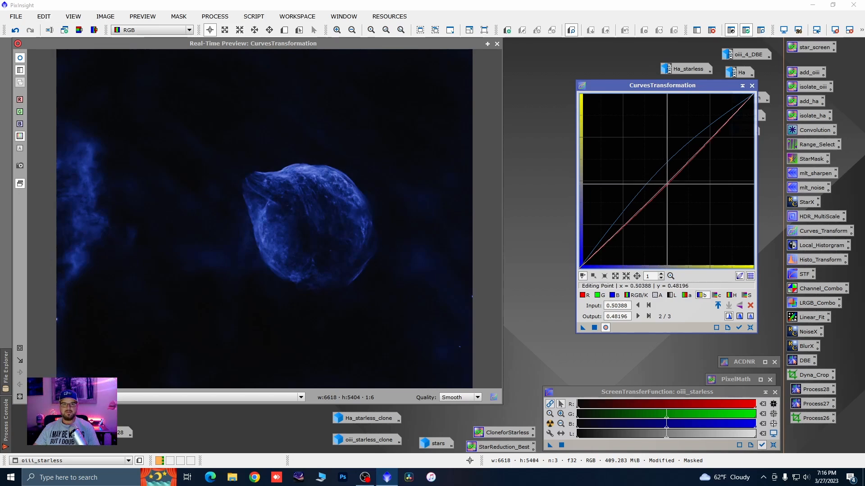
left_click(594, 327)
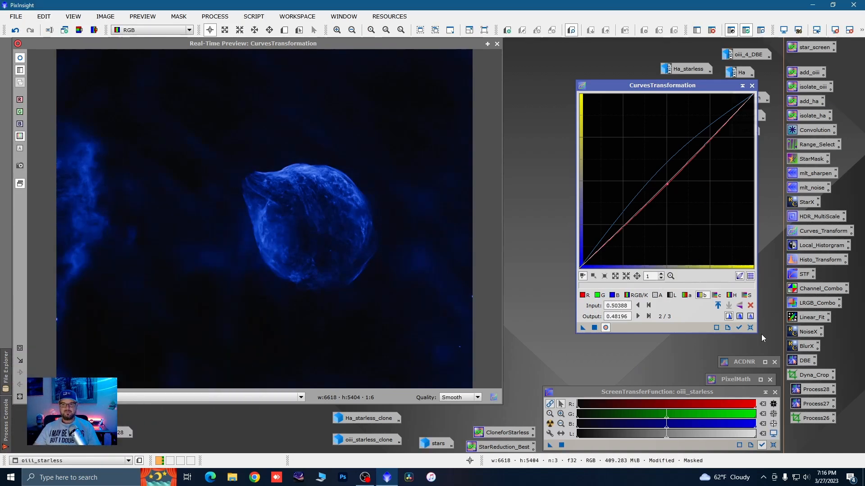
left_click(750, 328)
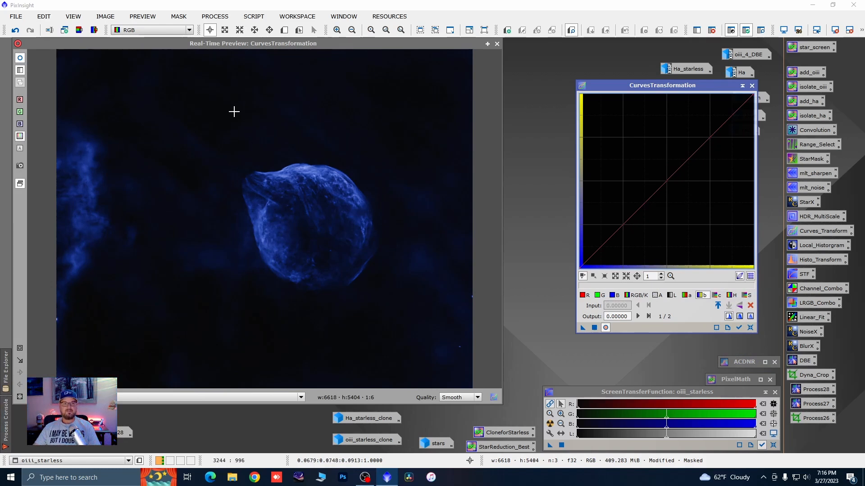
- Close CurvesTransformation and the real-time preview, remove the mask from oiii_starless and iconize the image
left_click(752, 86)
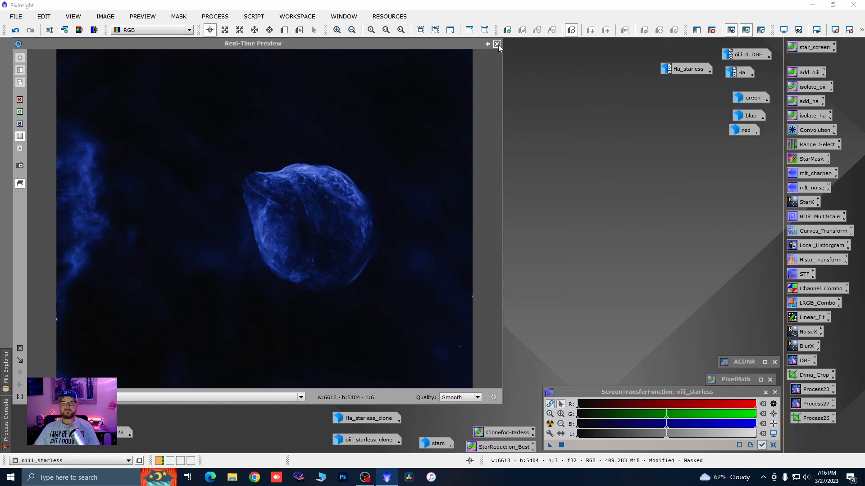
right_click(193, 153)
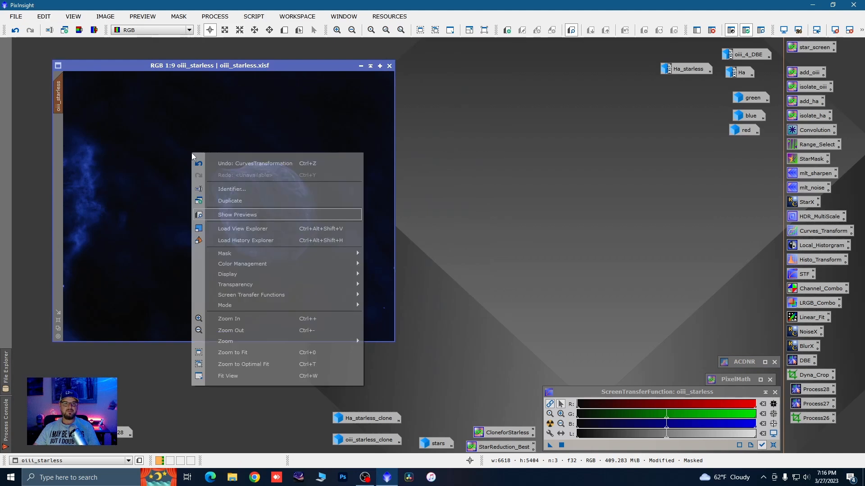
mouse_move(271, 254)
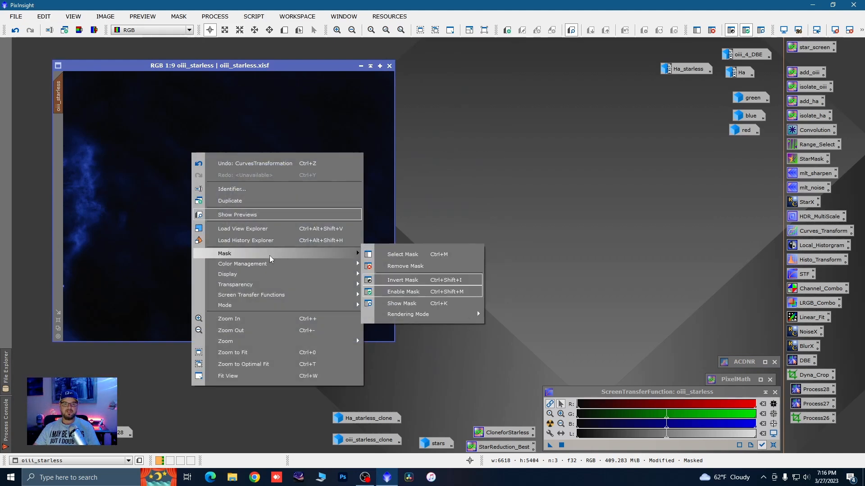
left_click(400, 266)
left_click(361, 66)
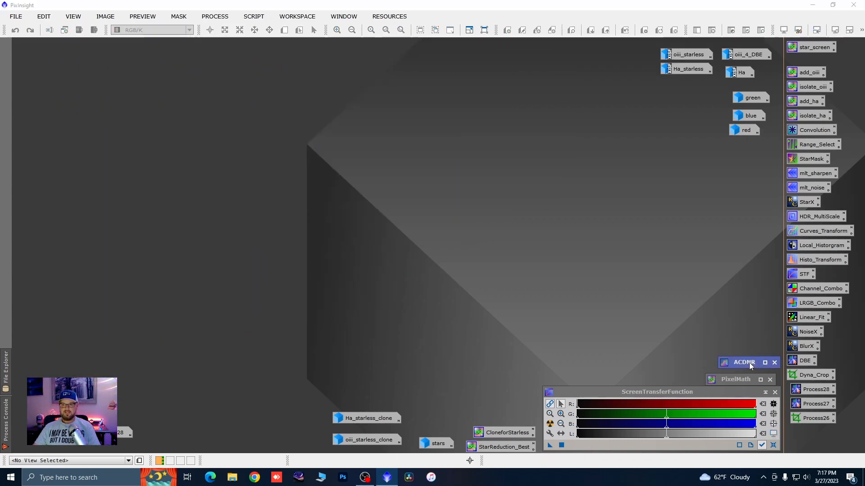
- Open PixelMath and reset it to its default settings
left_click_drag(750, 363, 745, 368)
double_click(742, 379)
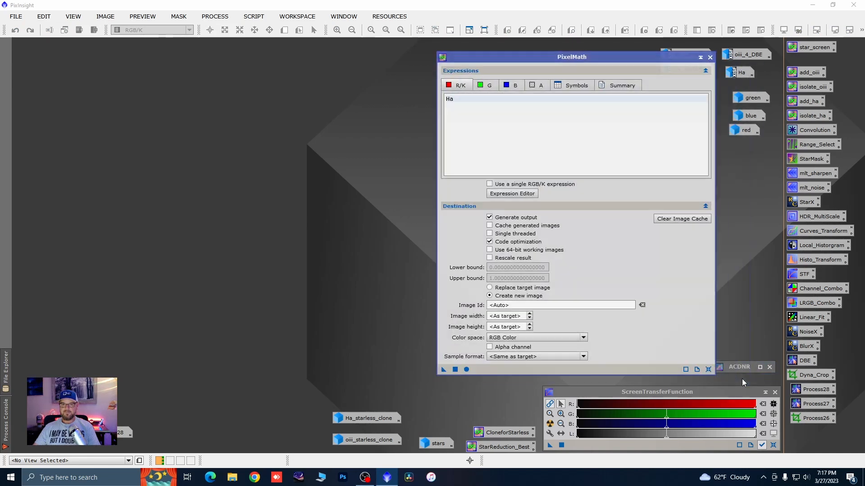
left_click_drag(588, 67, 513, 60)
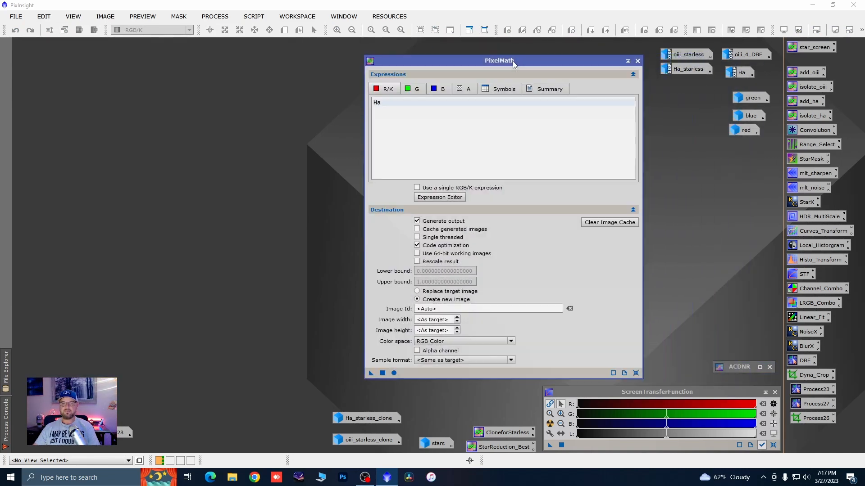
left_click(636, 372)
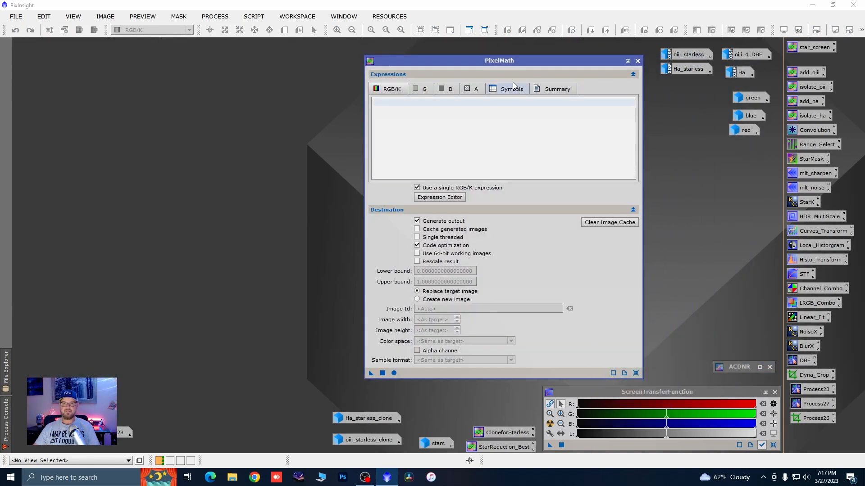
left_click_drag(512, 62, 510, 56)
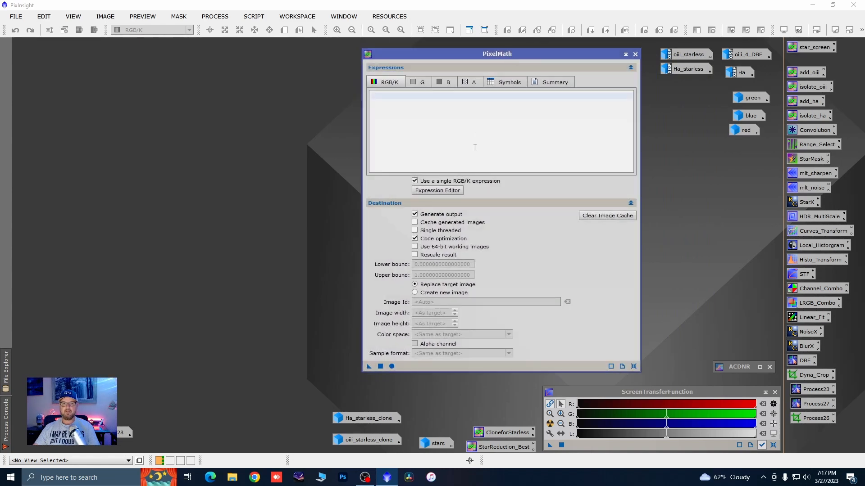
- Disable the single RGB/K expression and set the red expression to Ha_starless and the blue expression to oiii_starless
left_click(414, 181)
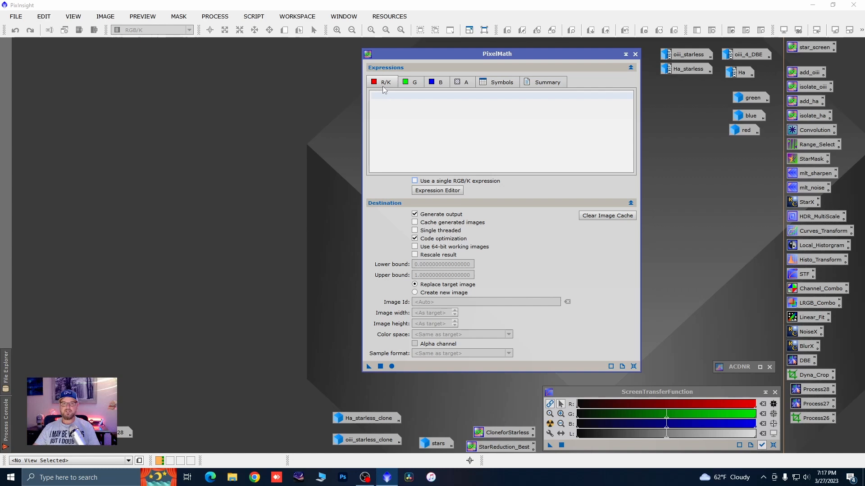
left_click(439, 190)
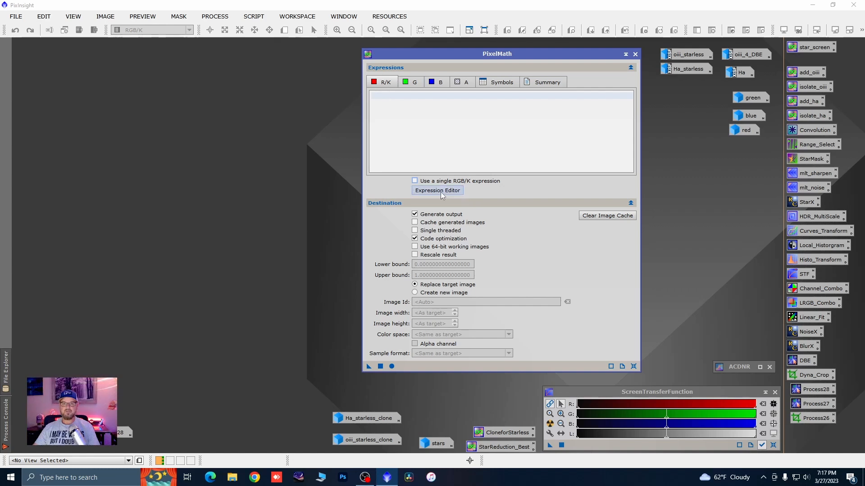
left_click_drag(469, 76, 461, 73)
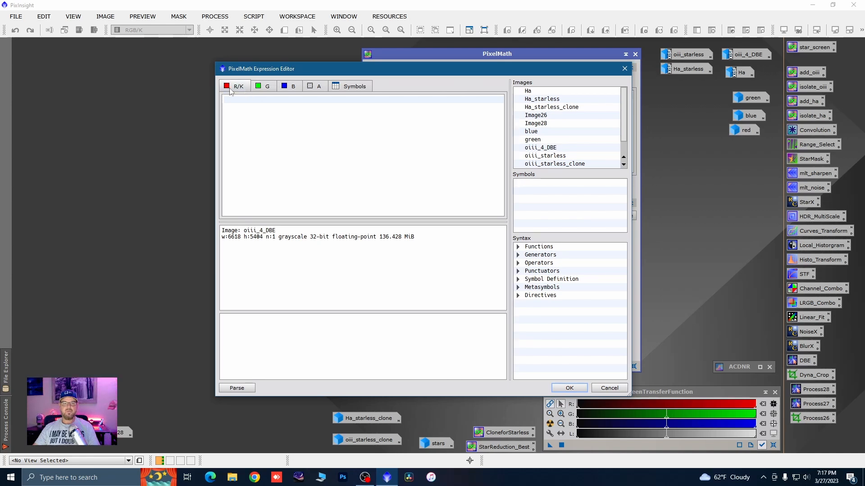
double_click(551, 100)
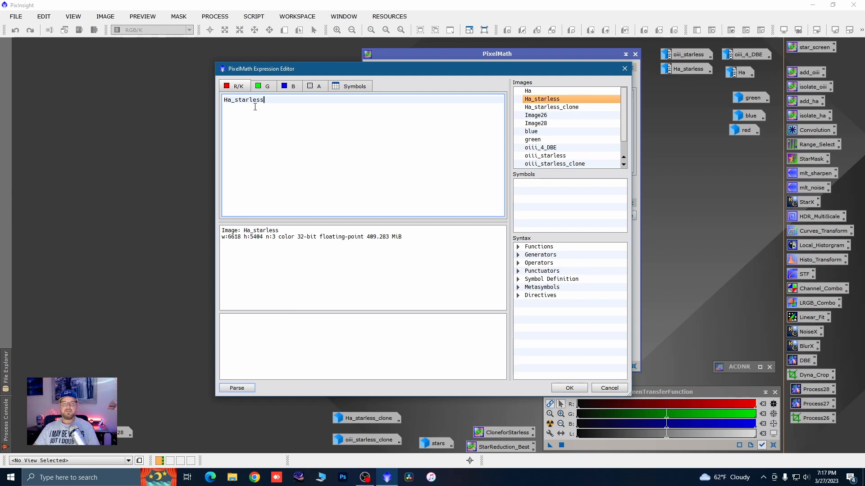
left_click(293, 87)
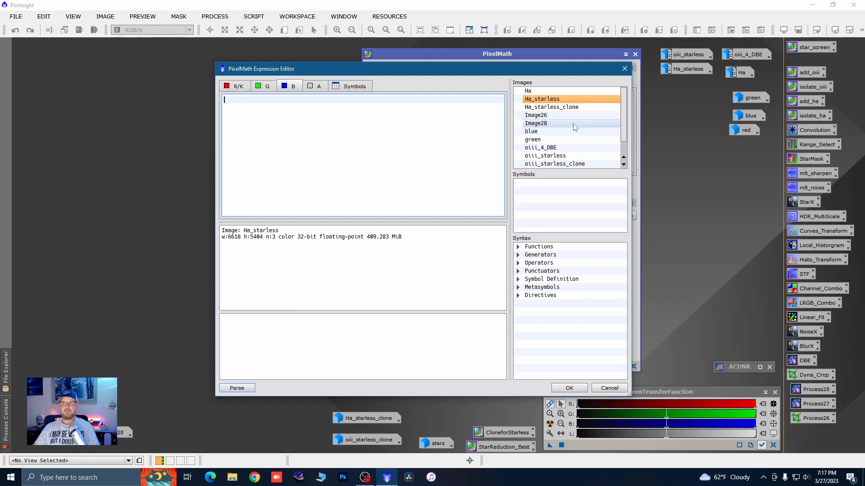
double_click(544, 155)
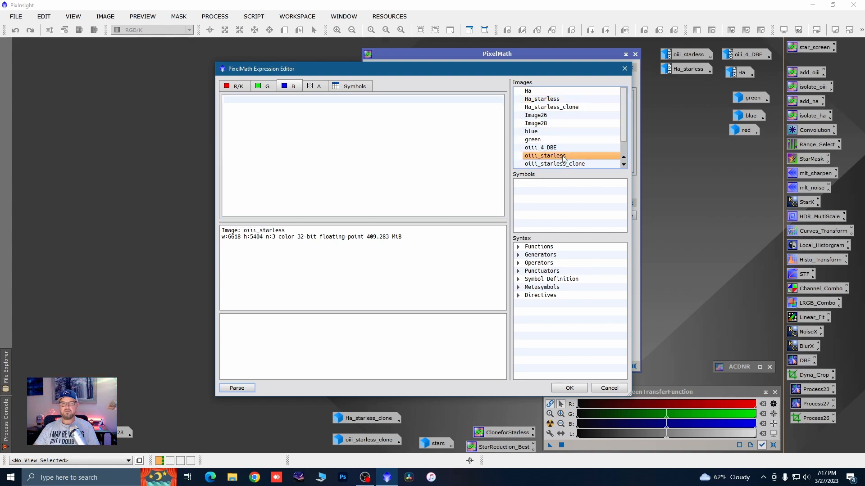
- Set the green expression to (Ha_starless*.02)+(oiii_starless*~.01) and accept the channel expressions
left_click(267, 88)
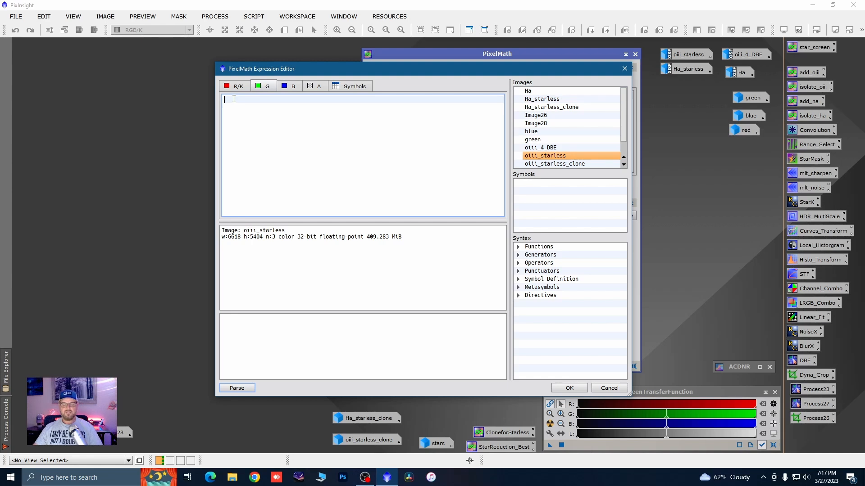
type("(")
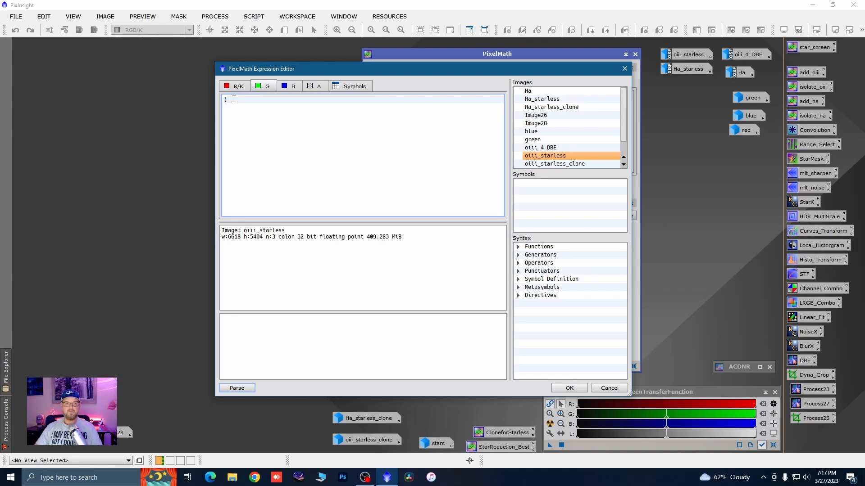
double_click(536, 100)
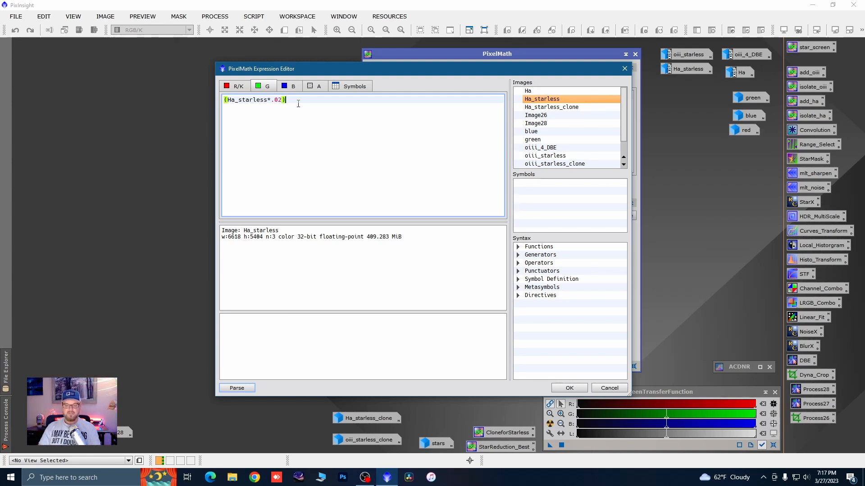
type("(")
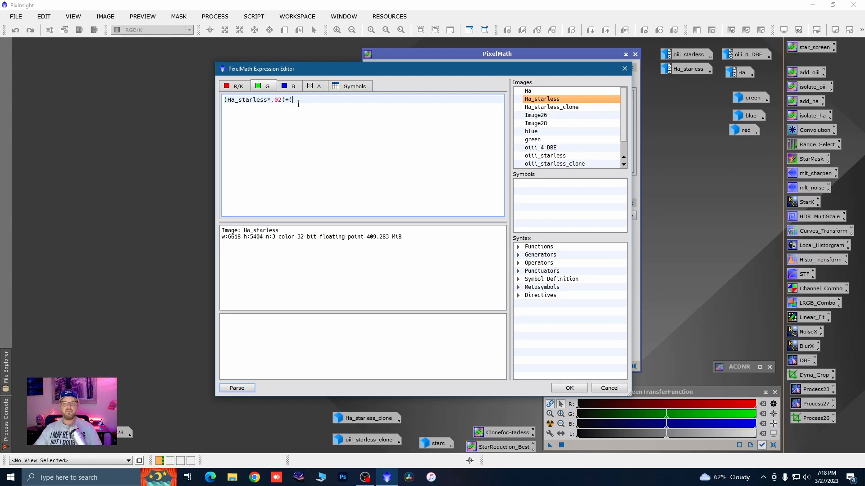
double_click(534, 156)
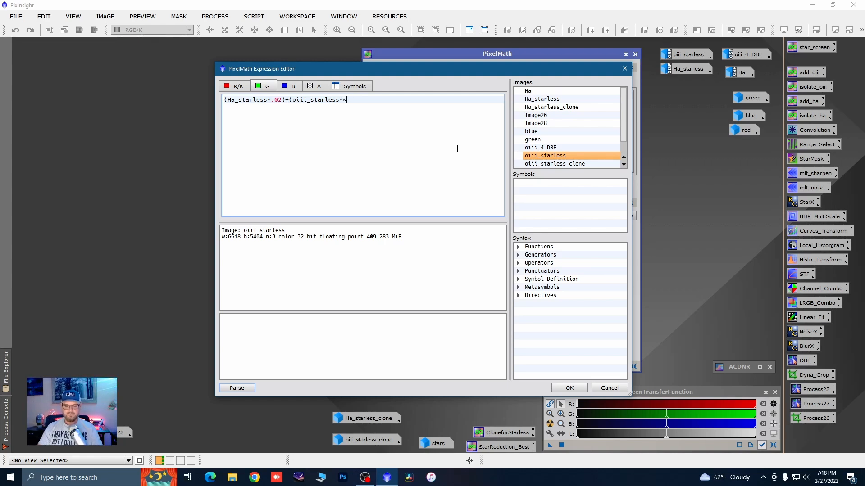
type("*~.01")
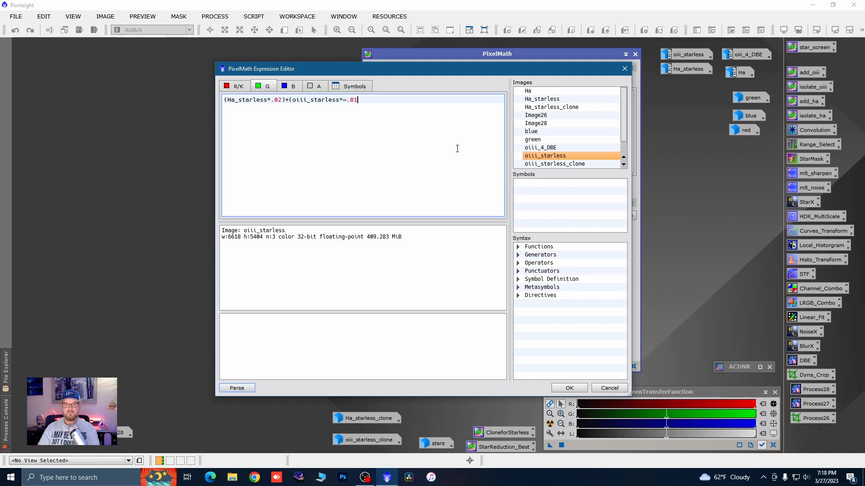
type(")")
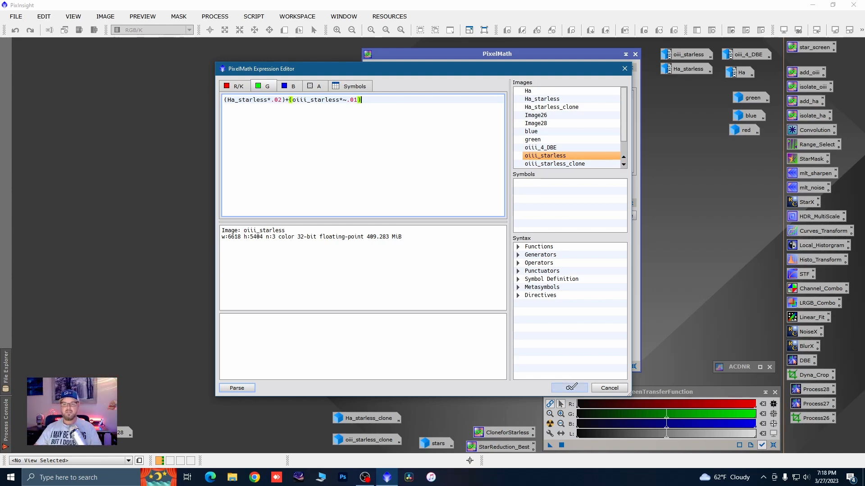
left_click(571, 387)
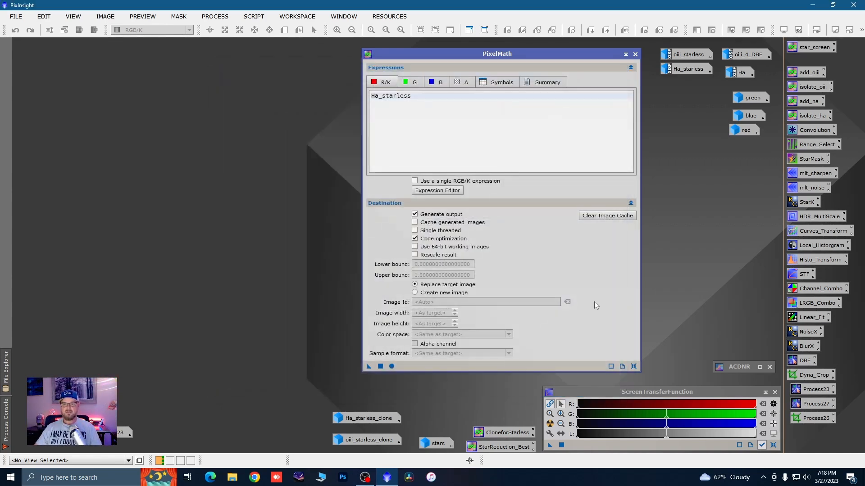
- Set the PixelMath destination to create a new image in the RGB Color space
left_click(416, 293)
left_click_drag(564, 50, 652, 27)
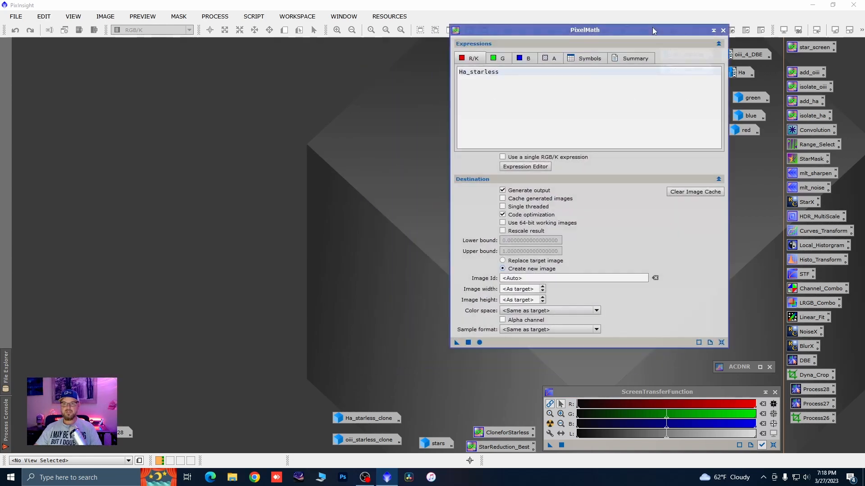
left_click(593, 310)
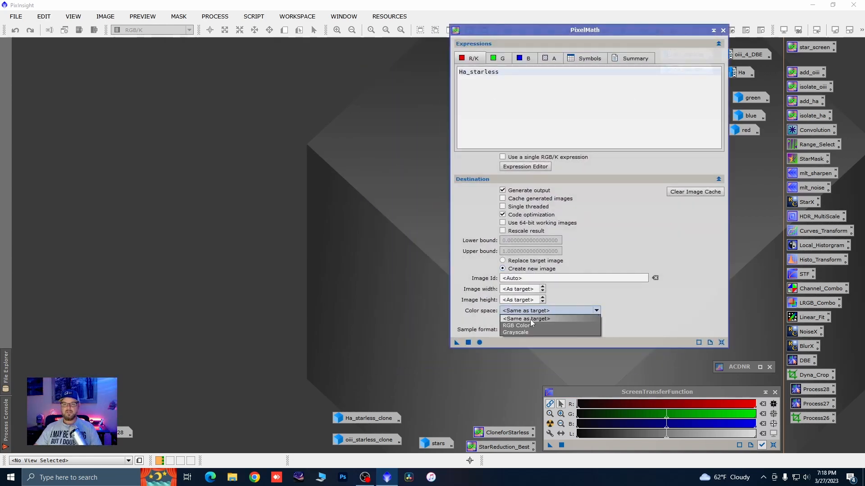
left_click(527, 320)
- Restore oiii_starless, apply PixelMath to it, close PixelMath and iconize oiii_starless again
left_click_drag(645, 32, 676, 77)
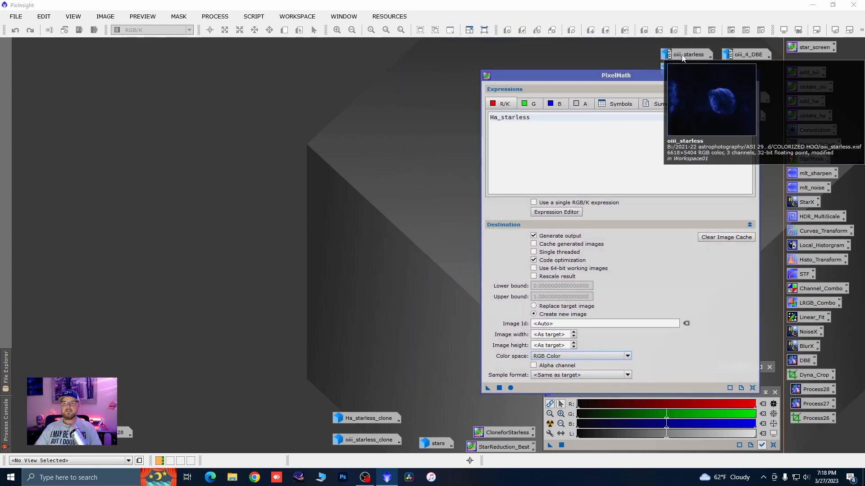
double_click(681, 61)
left_click_drag(311, 69, 286, 57)
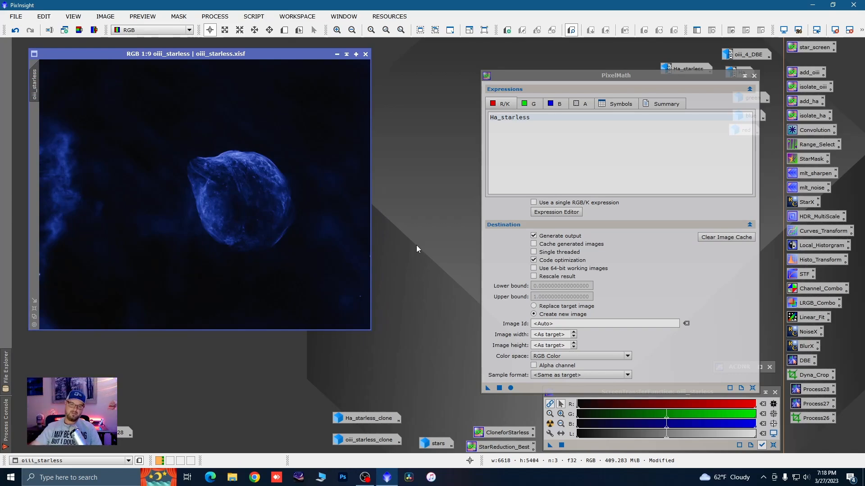
left_click_drag(488, 387, 203, 193)
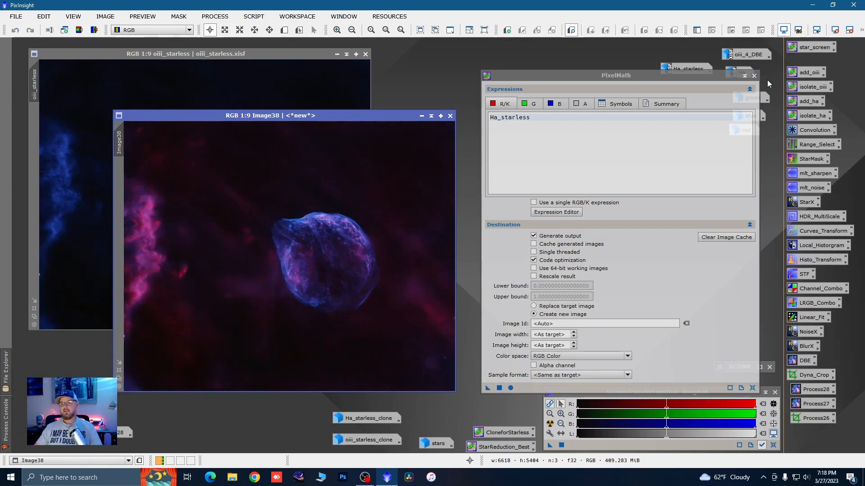
left_click(753, 76)
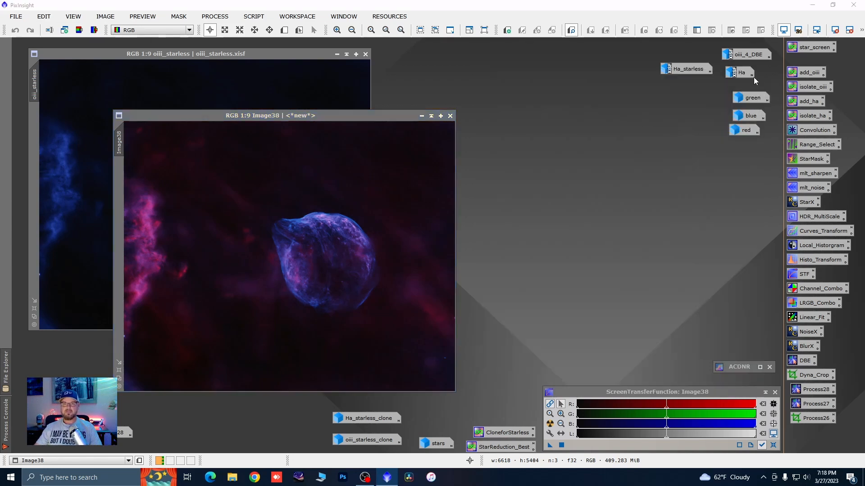
left_click(338, 54)
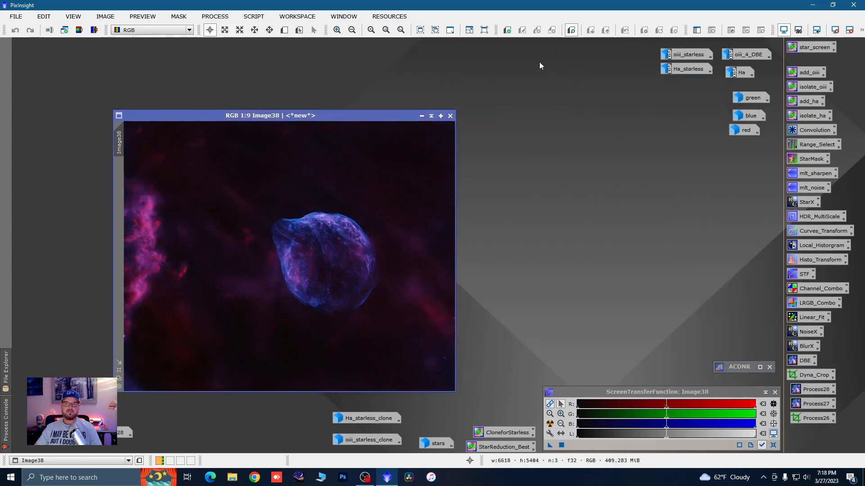
- Restore Image28 fitted beside the new combined image, compare the two, and iconize Image28 again
left_click_drag(380, 114, 649, 86)
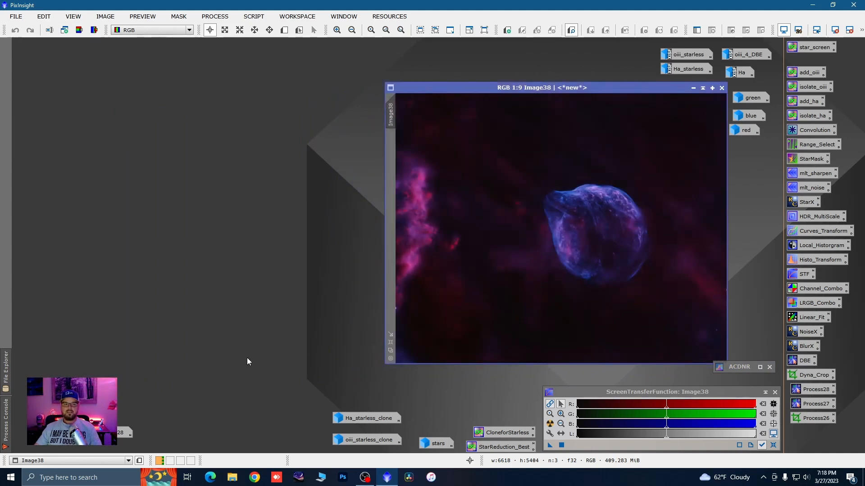
mouse_move(112, 430)
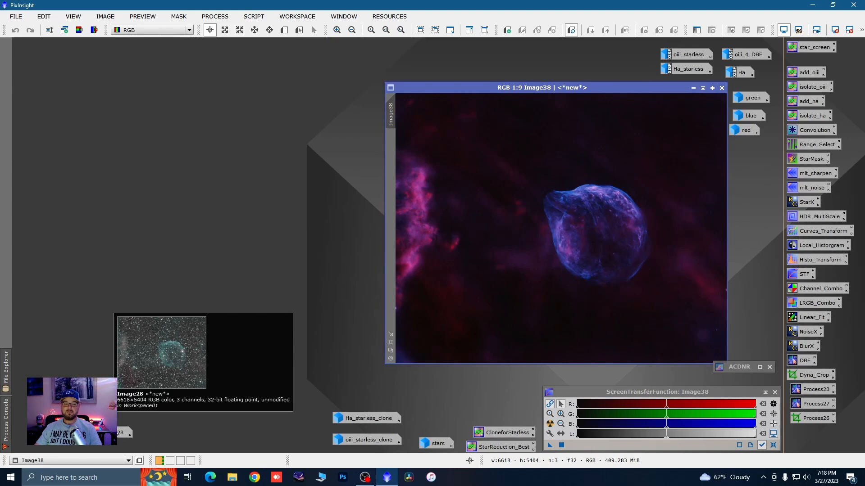
double_click(121, 432)
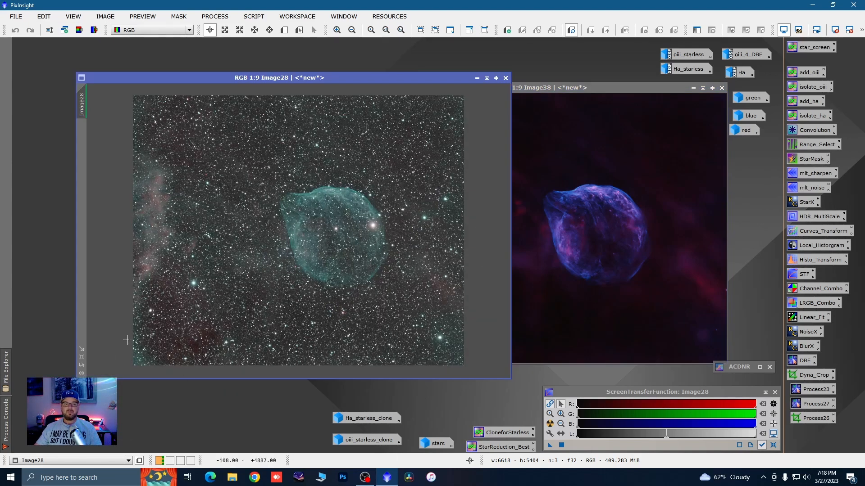
key("ctrl+f")
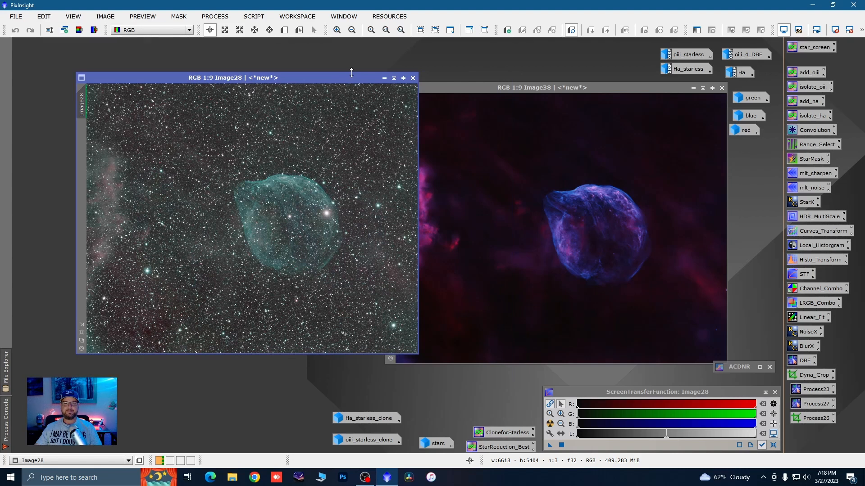
left_click_drag(342, 79, 290, 78)
left_click_drag(475, 86, 457, 75)
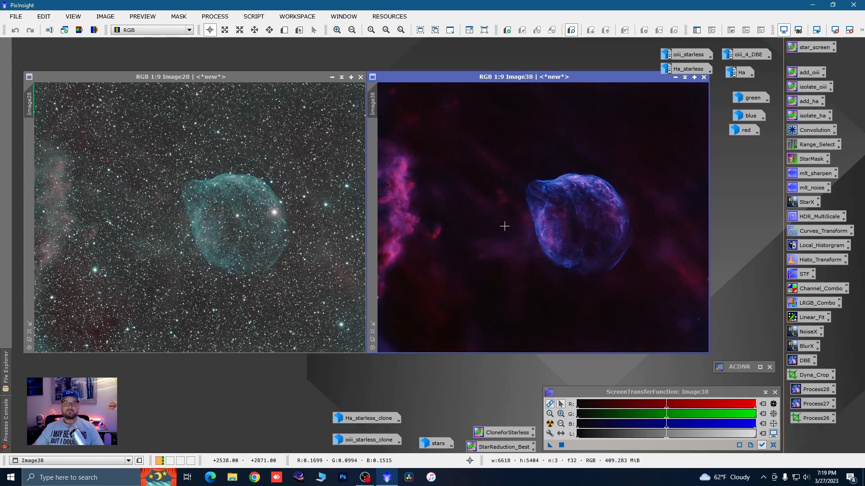
left_click(332, 78)
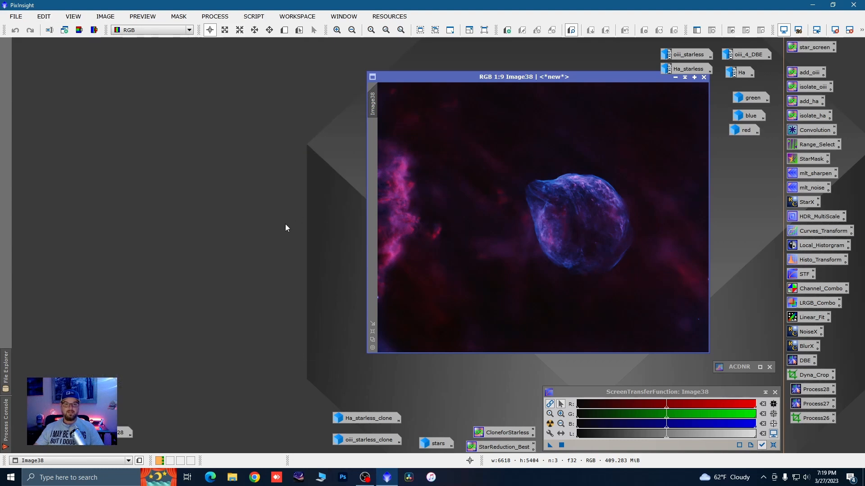
- Enlarge the combined image's window and examine the Dolphin Head nebula and its surroundings up close
left_click_drag(493, 78, 249, 58)
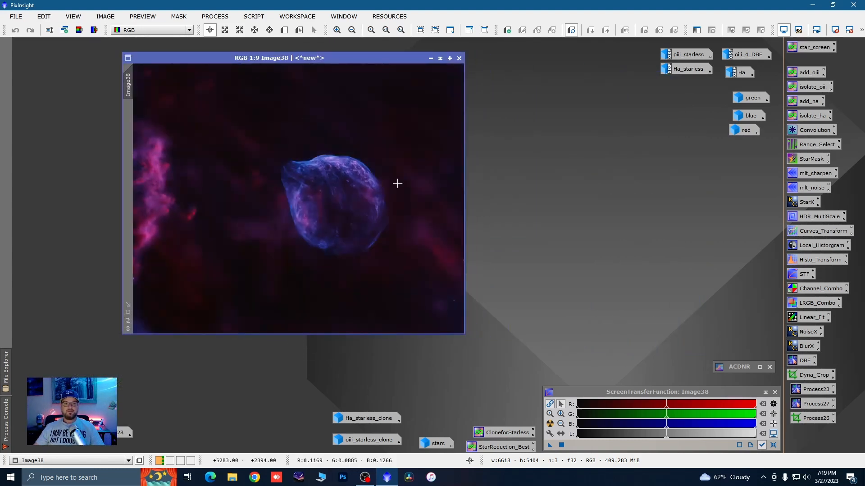
left_click_drag(465, 334, 527, 348)
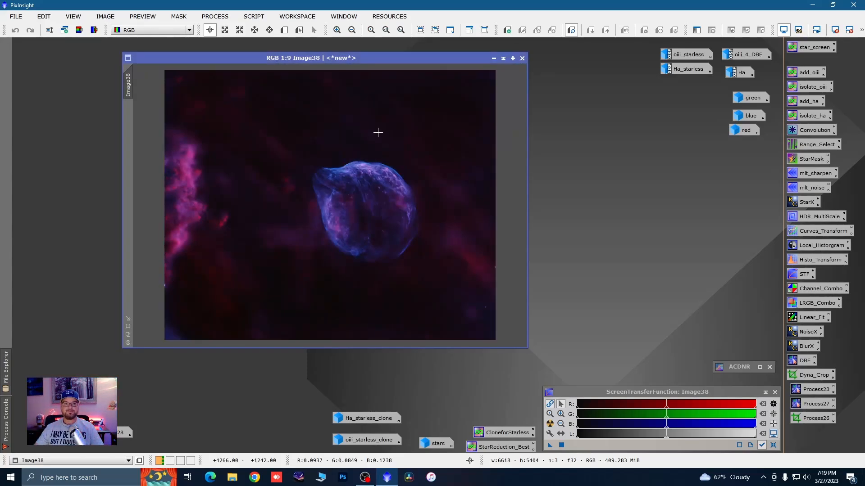
scroll(292, 164, "up", 6)
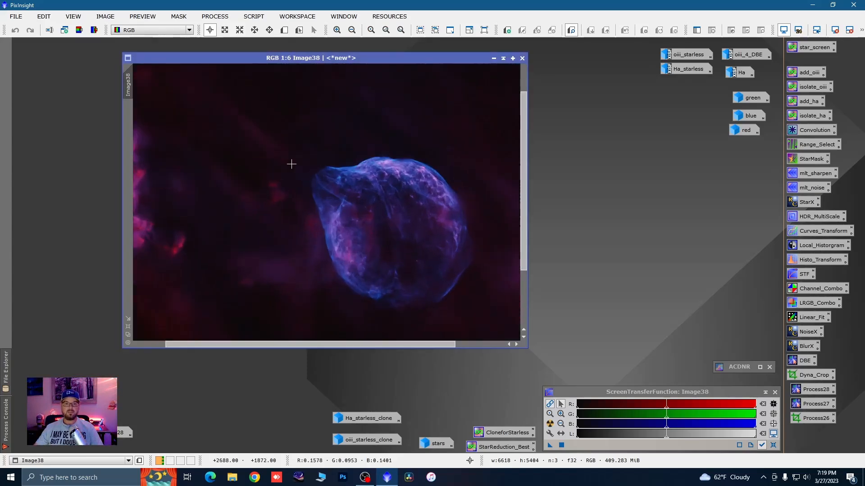
scroll(350, 131, "down", 3)
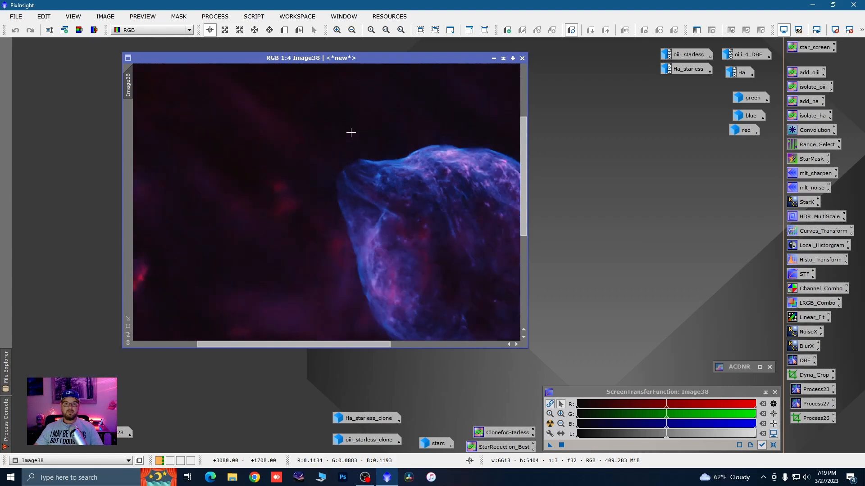
scroll(294, 144, "down", 3)
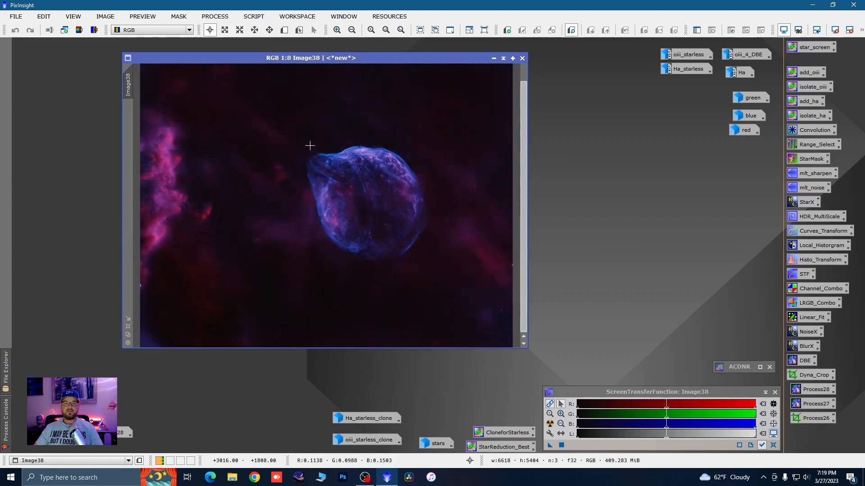
left_click_drag(343, 58, 303, 55)
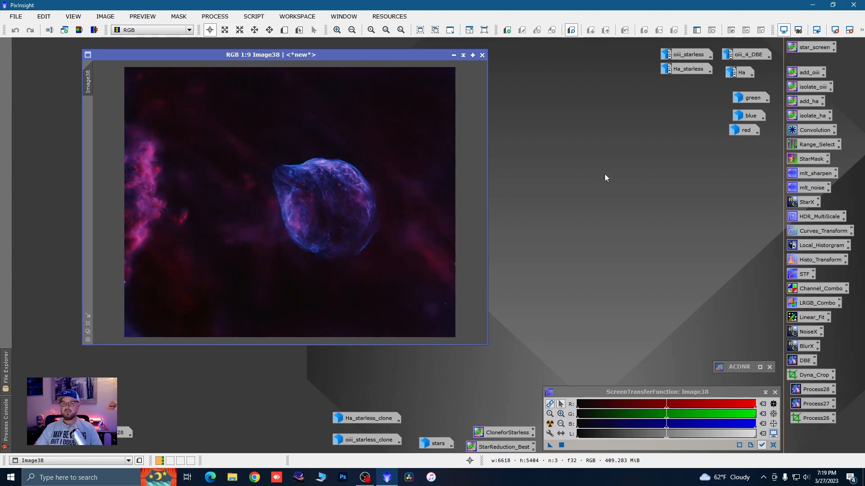
- Open RangeSelection, reset it to its default settings and start its real-time preview on the combined image
double_click(806, 145)
left_click(666, 124)
left_click_drag(665, 122, 660, 137)
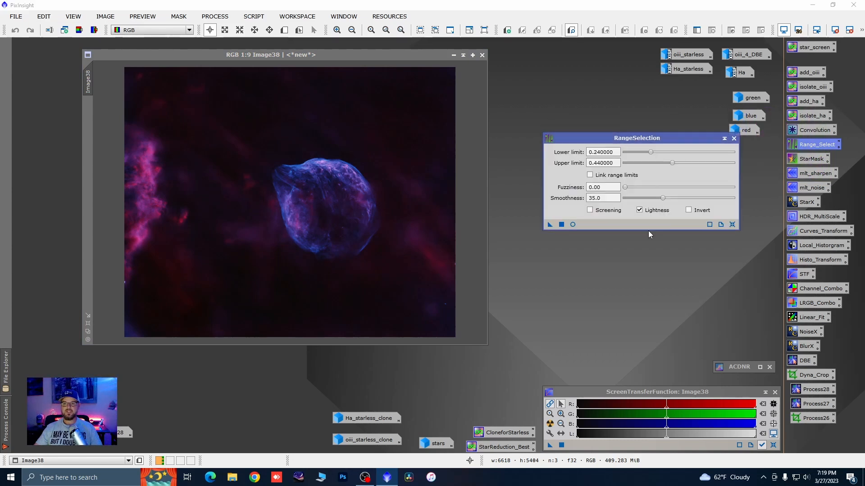
left_click(731, 225)
left_click(573, 224)
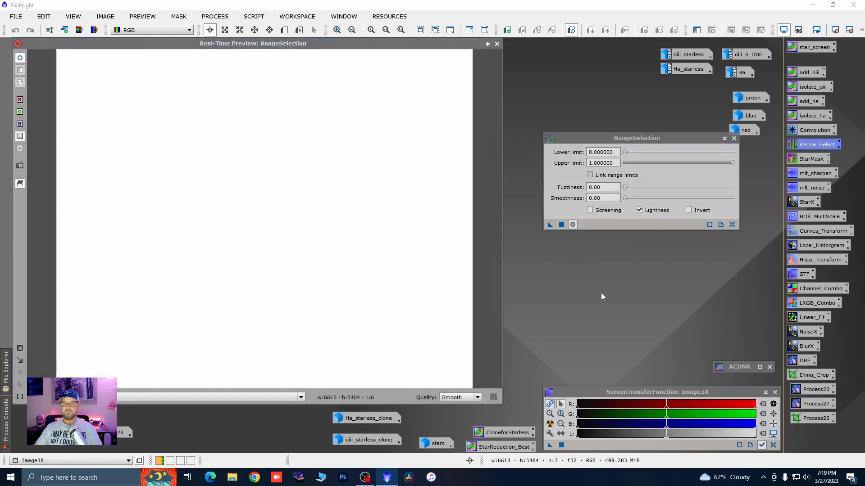
- Generate a range mask with lower limit 0.18, fuzziness 0.06 and smoothness 47, and close RangeSelection and the real-time preview
left_click_drag(625, 154, 646, 155)
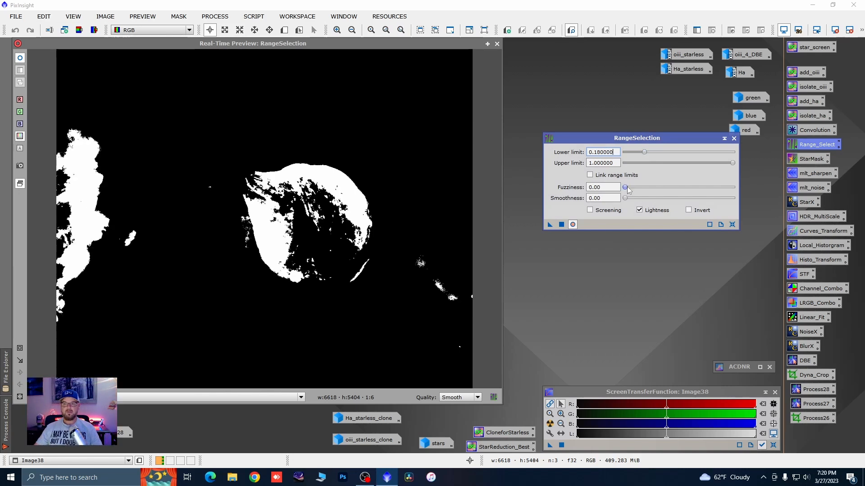
left_click_drag(625, 187, 631, 190)
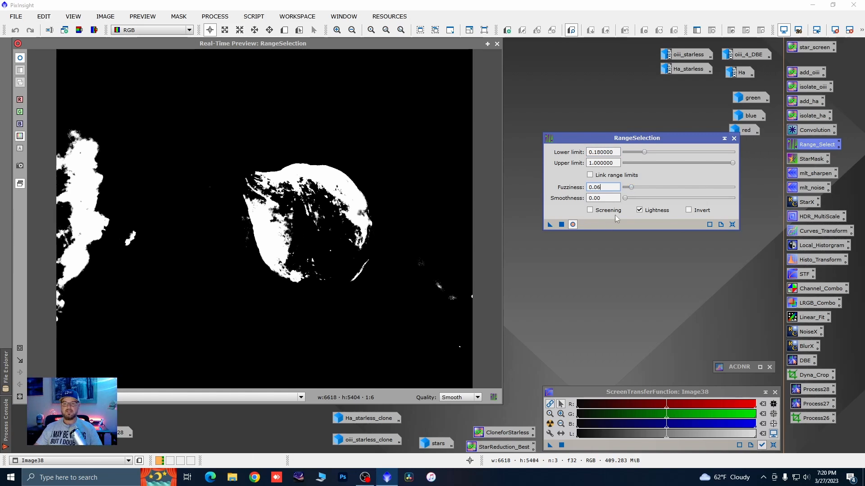
left_click_drag(625, 198, 678, 205)
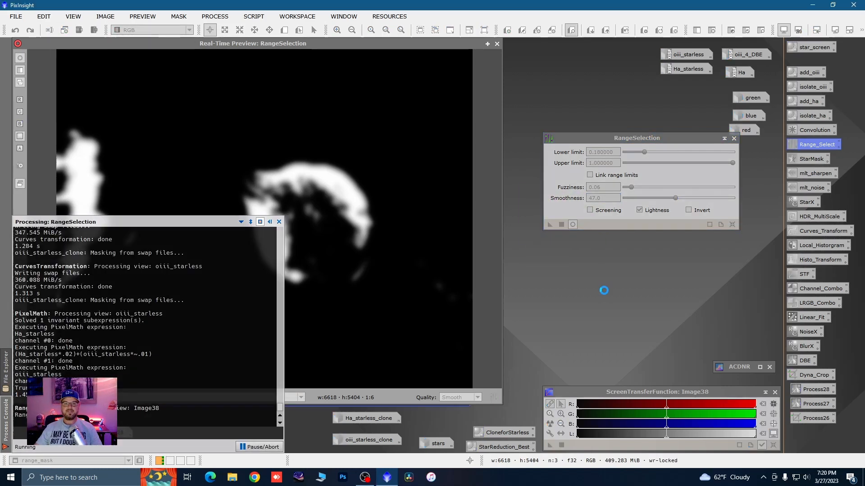
left_click(734, 138)
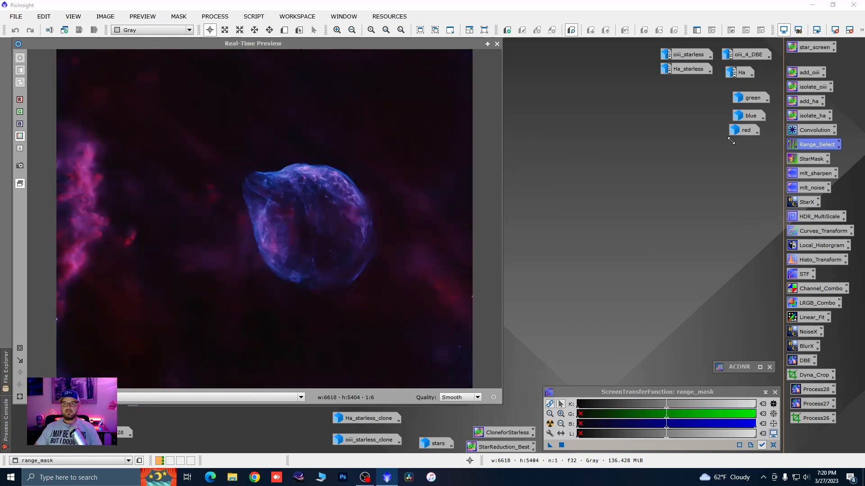
left_click(496, 43)
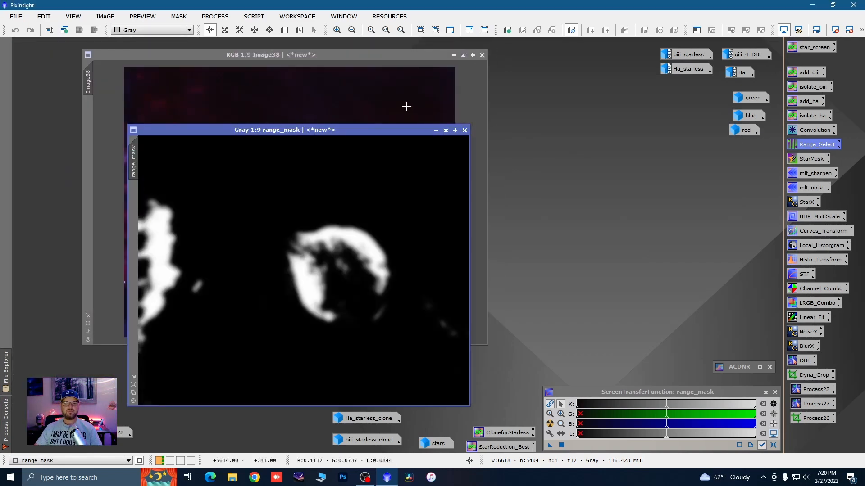
- Apply range_mask as a mask to Image38, park its iconized window beside the starless clones and hide the mask overlay
left_click_drag(380, 130, 464, 106)
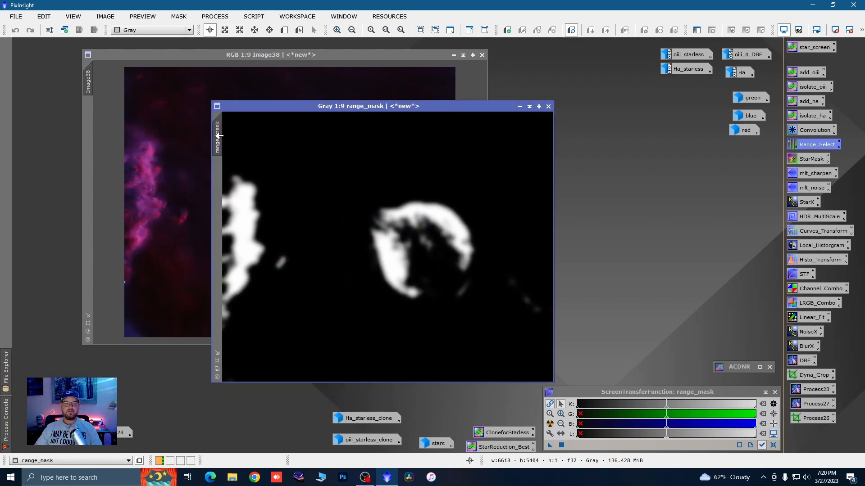
left_click_drag(219, 135, 86, 145)
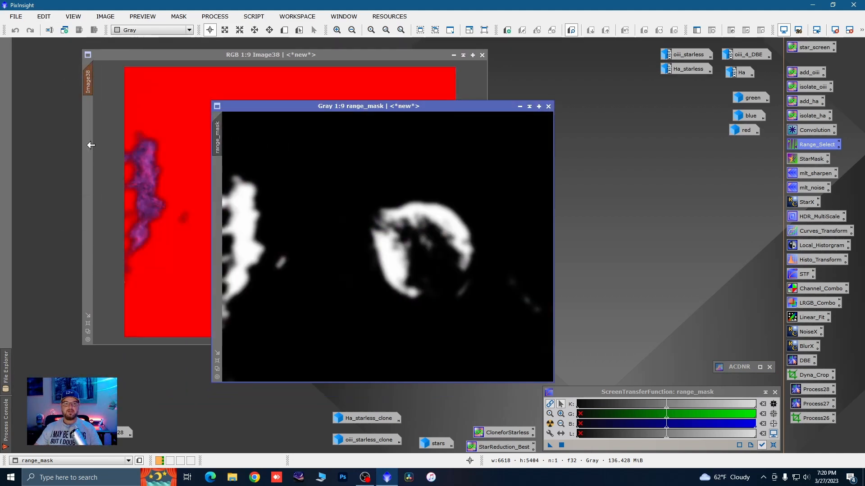
left_click(519, 107)
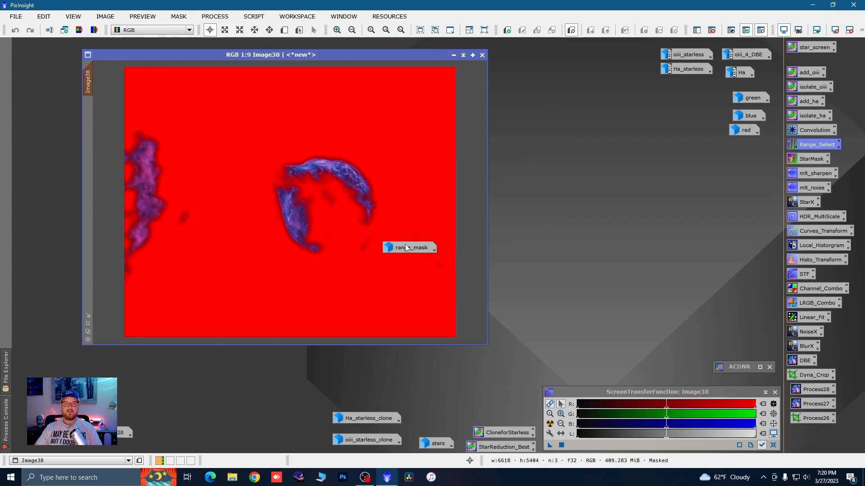
left_click_drag(412, 248, 298, 441)
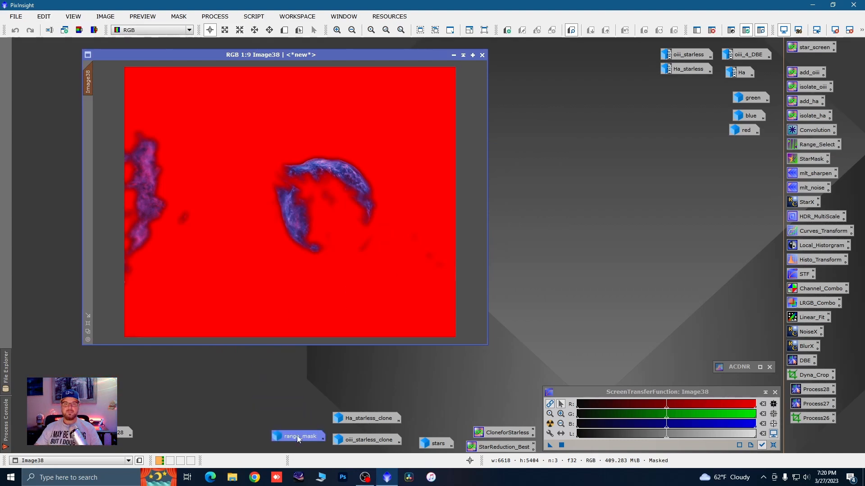
right_click(318, 183)
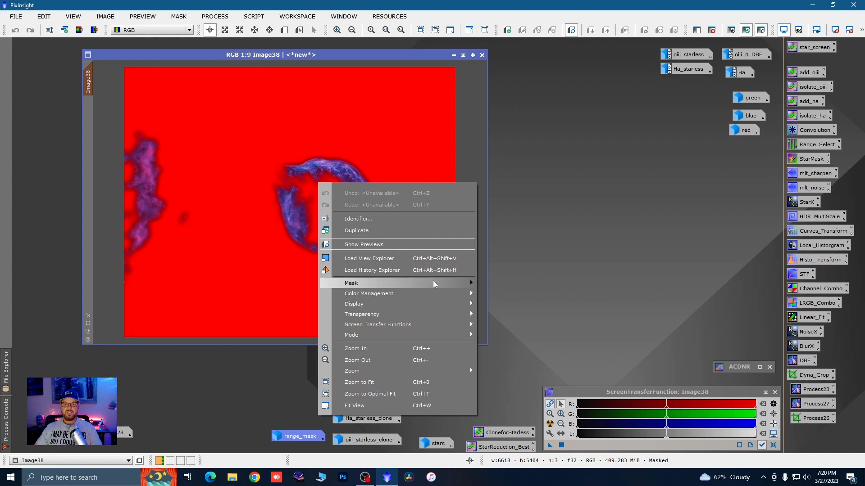
left_click(519, 328)
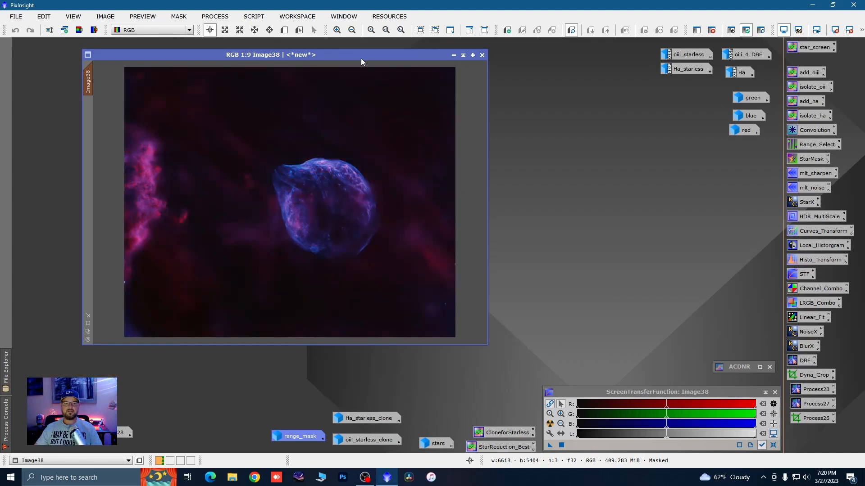
- Define a preview around the upper-left part of the Dolphin Head nebula in Image38 and show it at 1:4
left_click(284, 30)
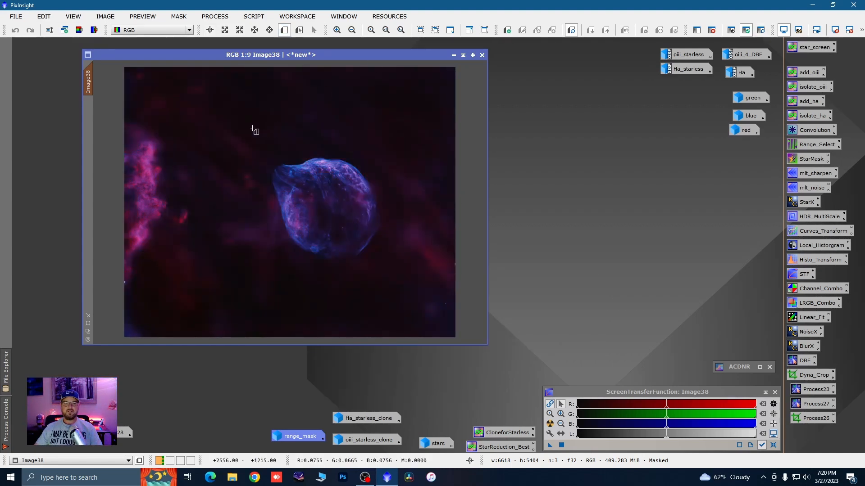
left_click_drag(242, 129, 350, 204)
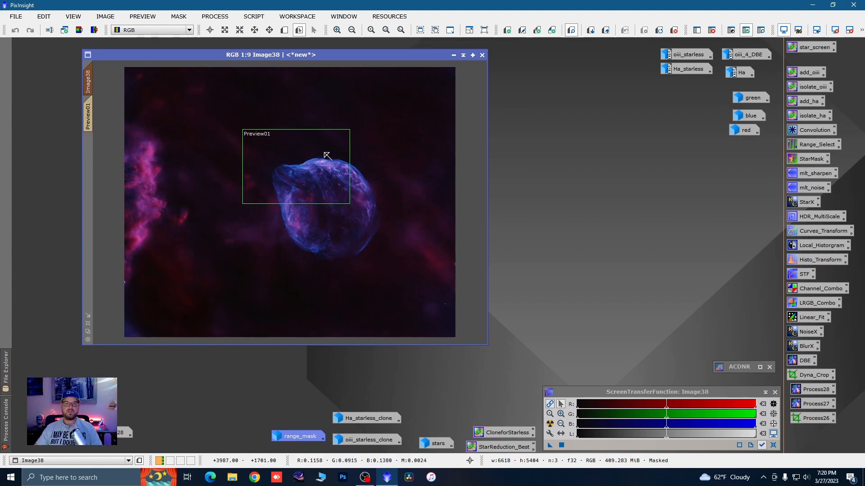
left_click(87, 116)
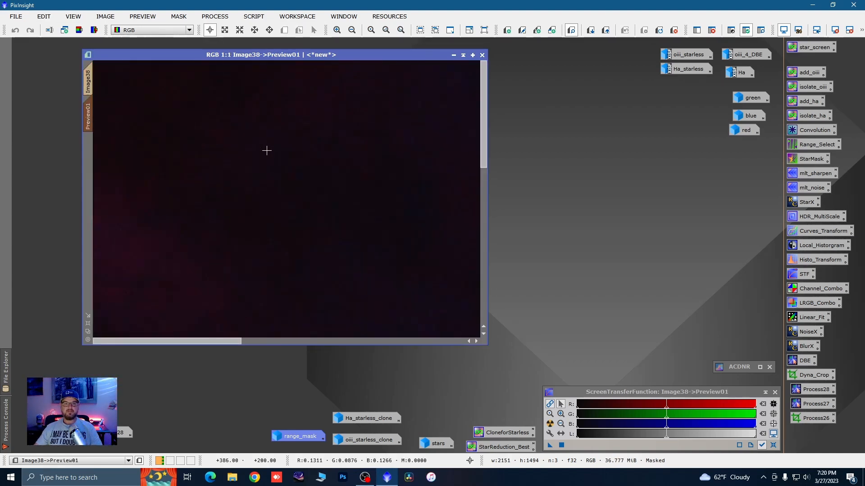
scroll(267, 150, "down", 3)
scroll(266, 149, "up", 1)
scroll(270, 158, "down", 1)
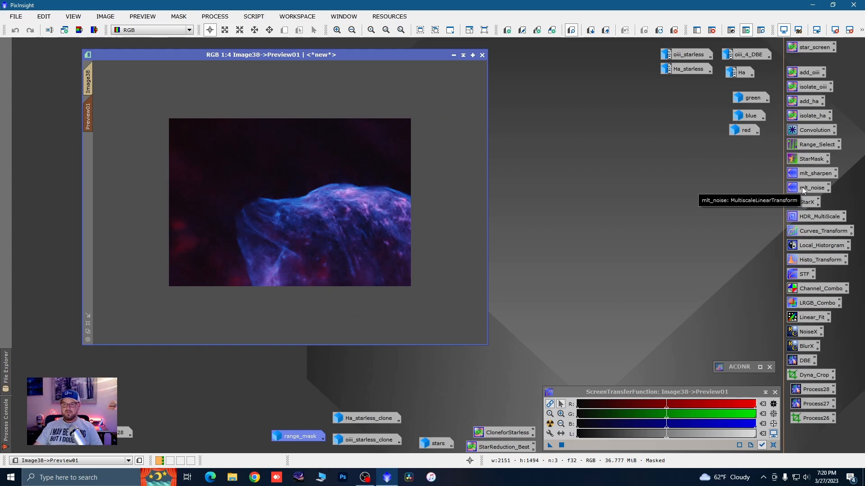
- Load the mlt_sharpen process, set the layer 3 bias to 0.150, and test the sharpening on Preview01 with a before-and-after comparison
double_click(814, 175)
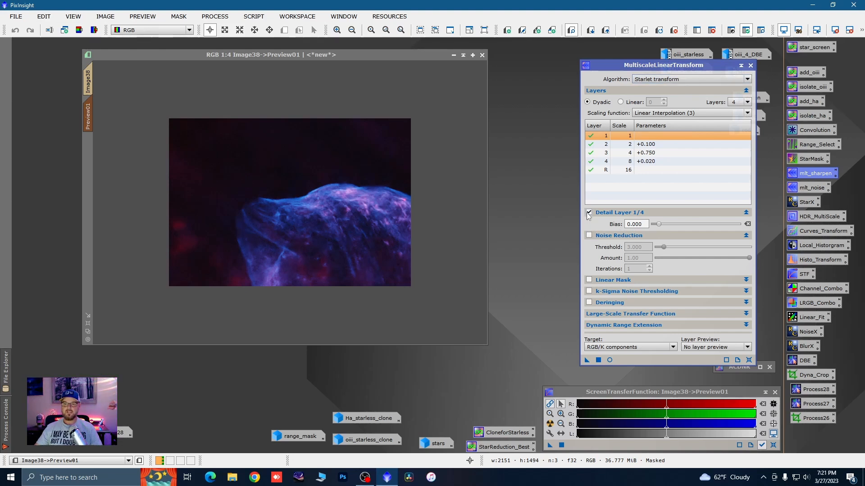
left_click(649, 154)
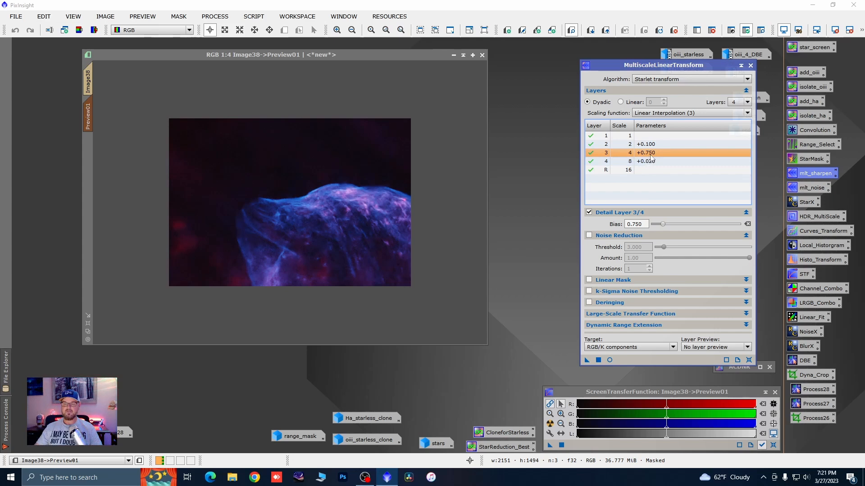
left_click(635, 223)
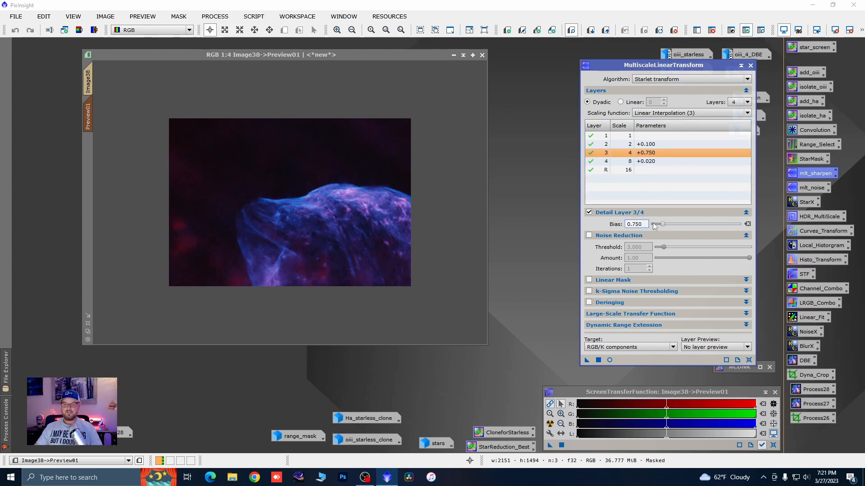
key("BackSpace")
type("1")
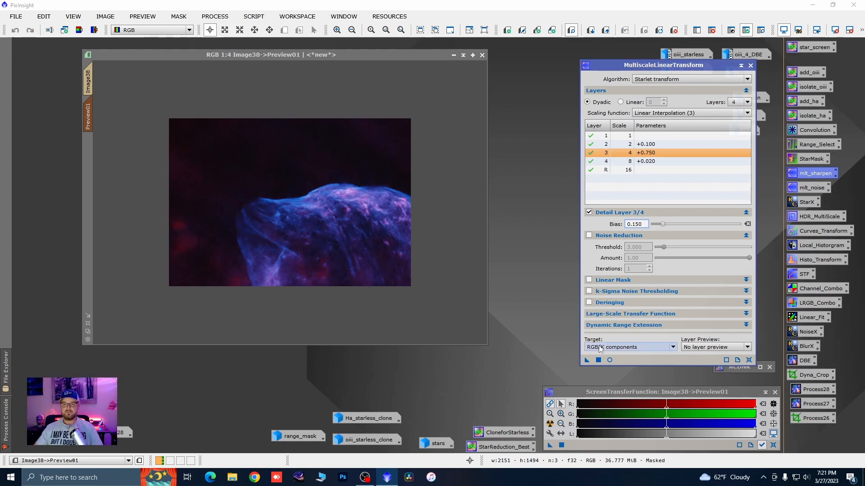
left_click_drag(586, 360, 345, 248)
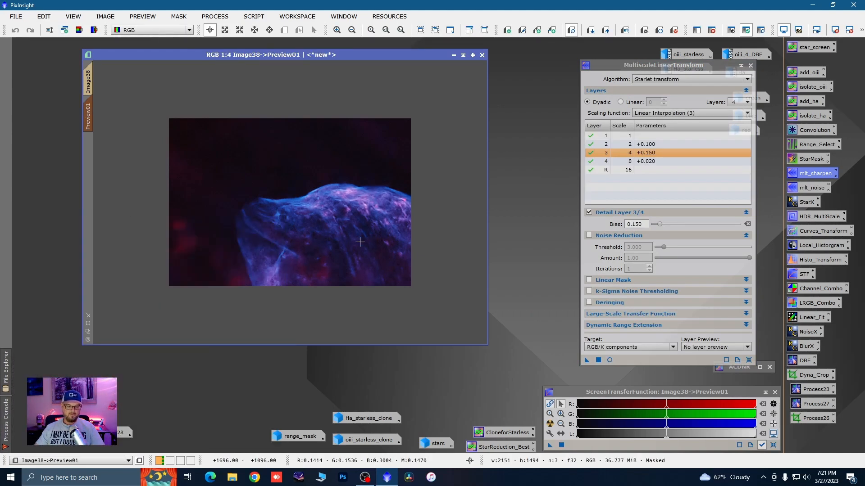
key("ctrl+shift+z")
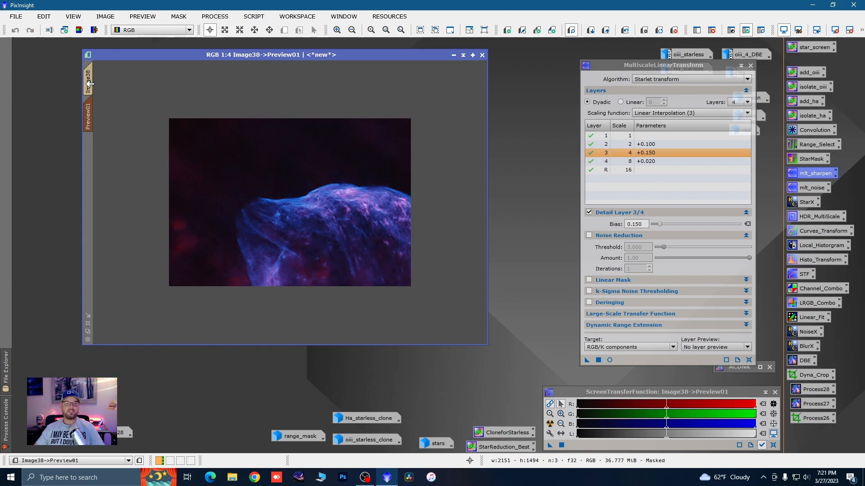
- Apply the MultiscaleLinearTransform sharpening to the full Image38 and close the process
left_click(88, 82)
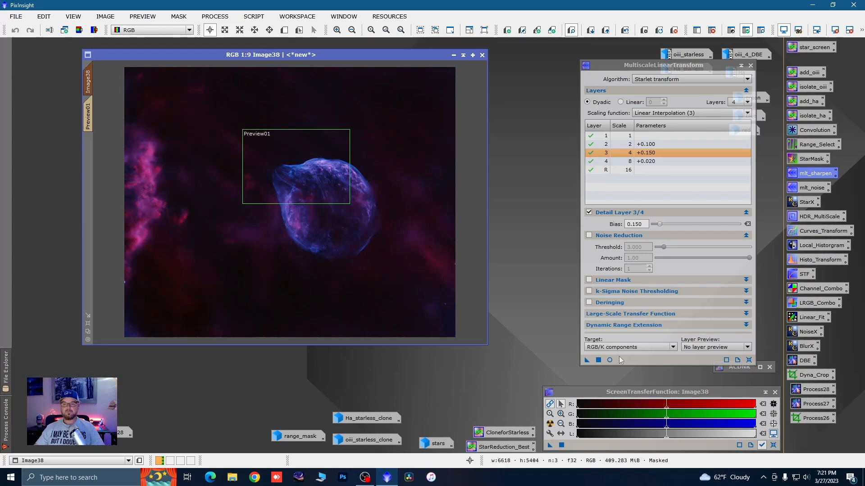
left_click(587, 360)
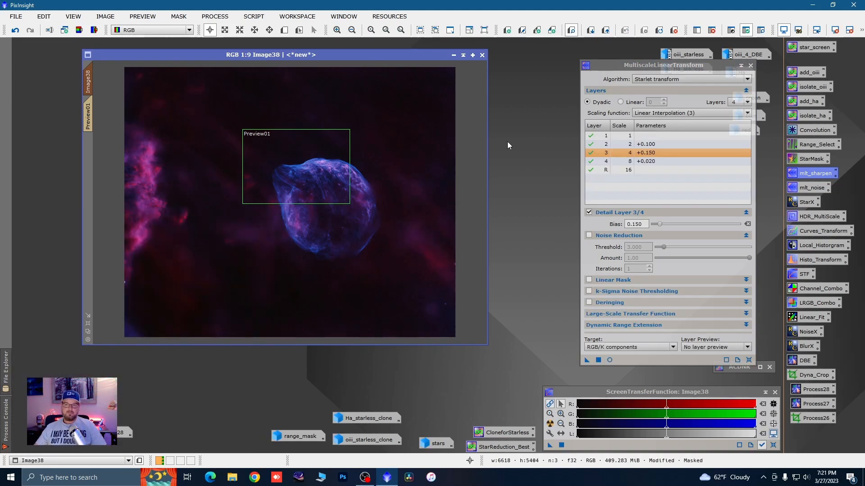
left_click(751, 65)
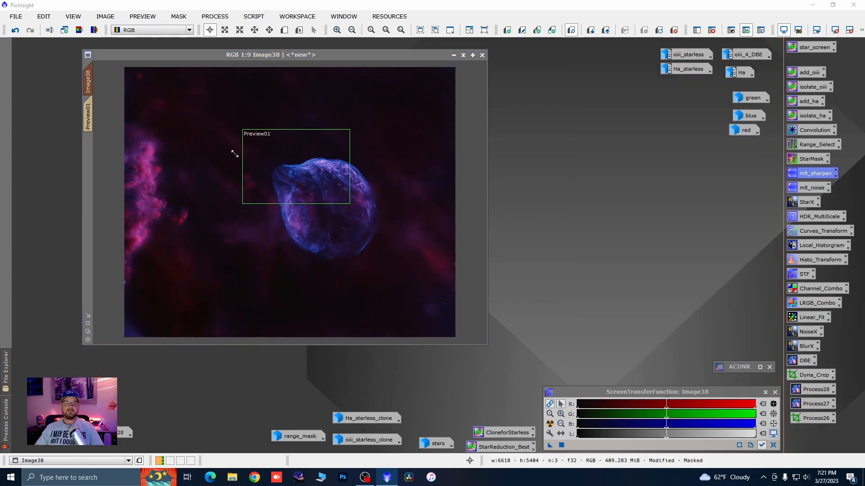
- Apply NoiseXTerminator with Denoise 0.80 and Detail 0.26 to Preview01 and inspect the nebula detail
left_click(88, 116)
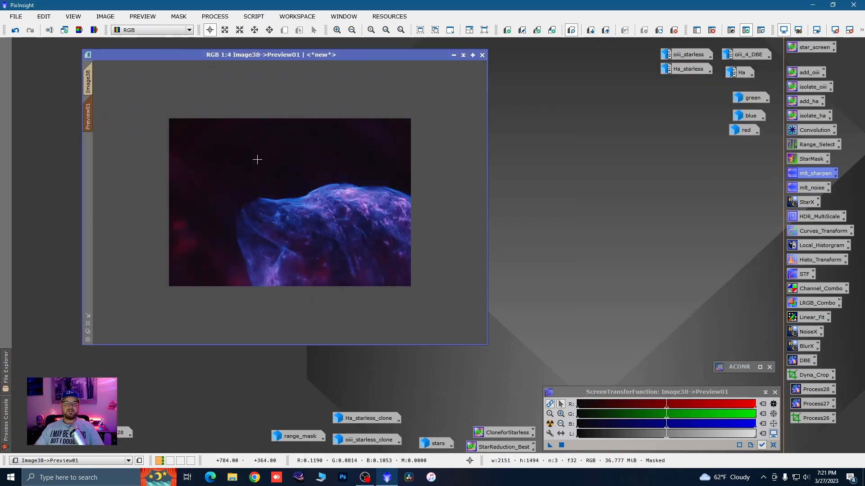
scroll(258, 160, "up", 1)
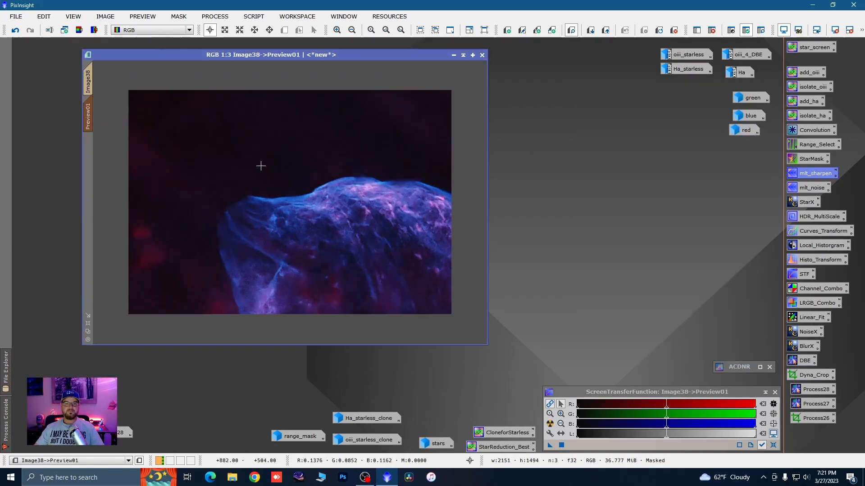
double_click(809, 333)
left_click_drag(557, 263, 662, 167)
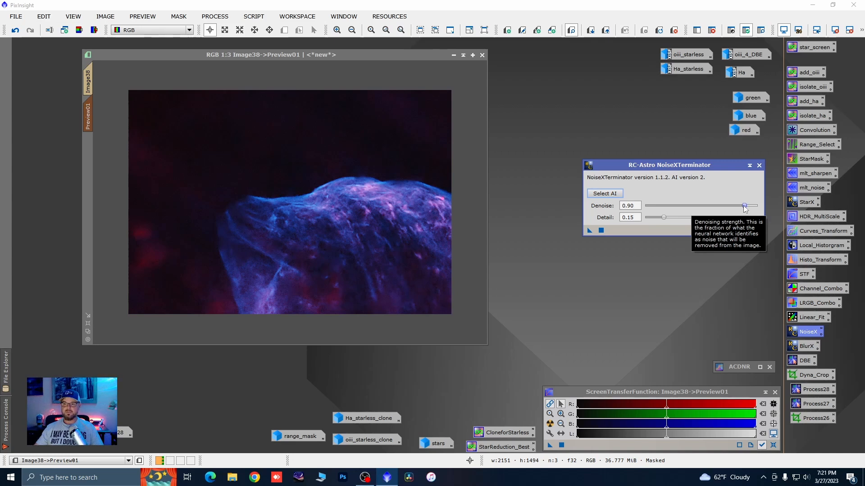
left_click_drag(744, 206, 734, 205)
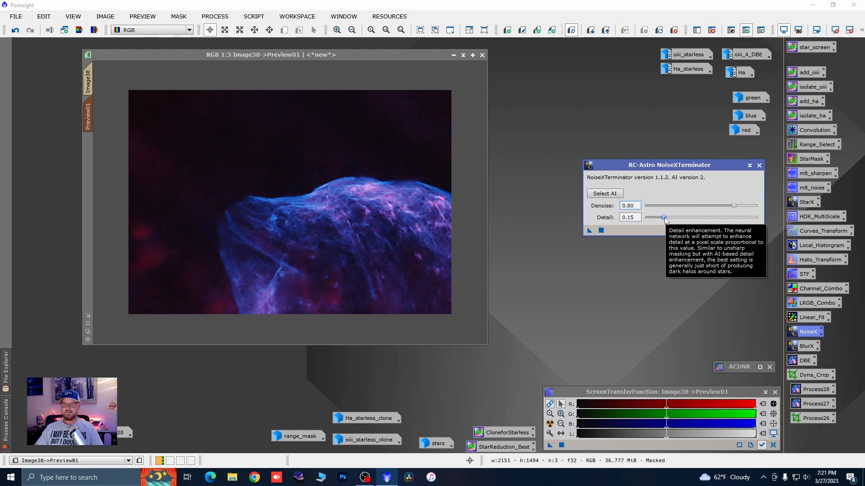
left_click_drag(665, 220, 677, 221)
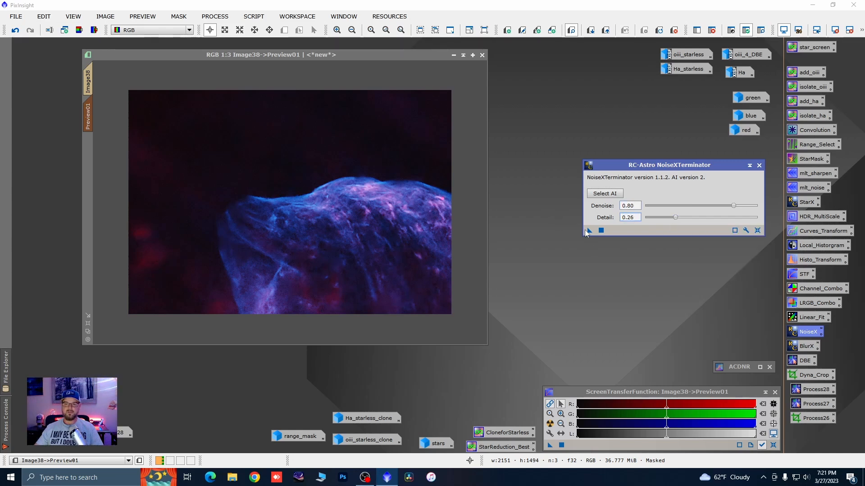
left_click_drag(589, 230, 345, 195)
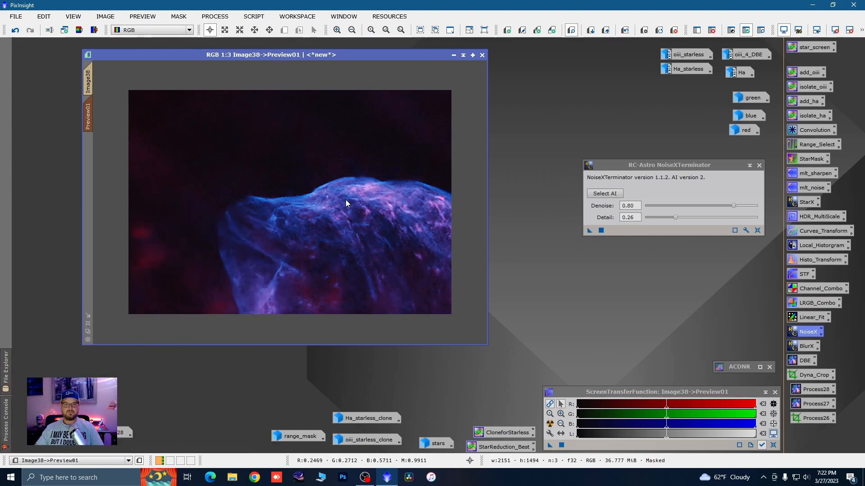
scroll(321, 174, "up", 1)
scroll(305, 140, "down", 1)
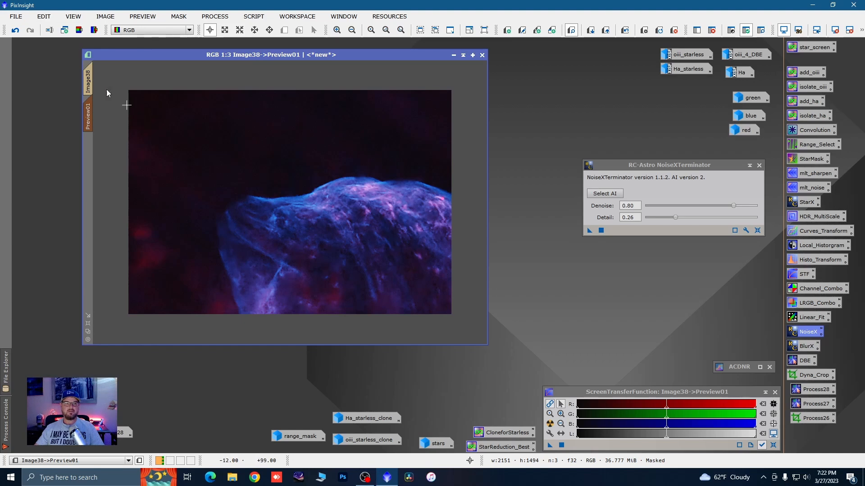
- Remove the range mask from the full Image38 and return to Preview01
left_click(88, 81)
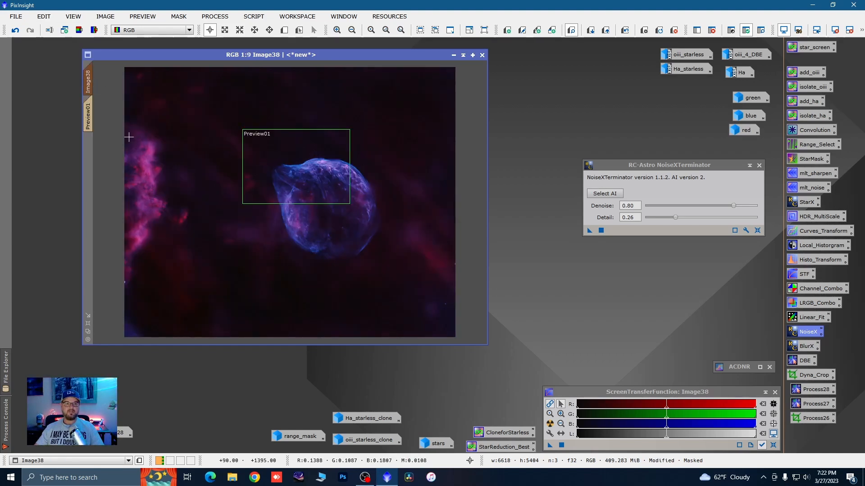
right_click(300, 166)
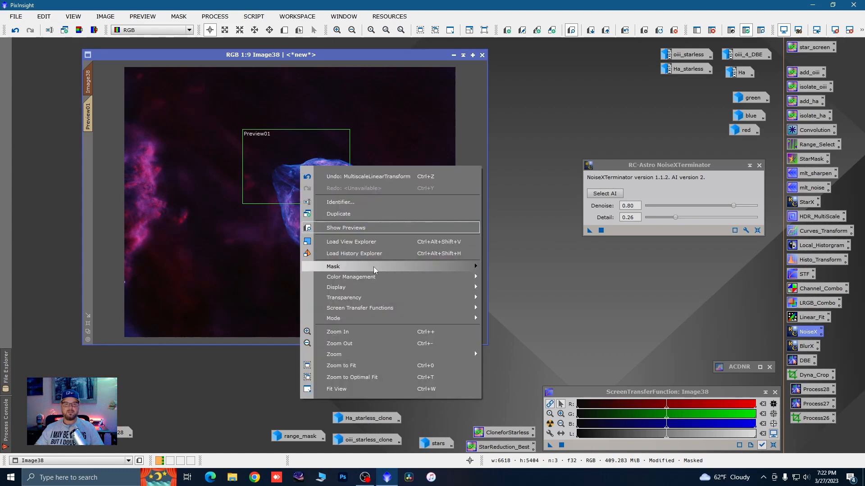
mouse_move(373, 269)
left_click(497, 279)
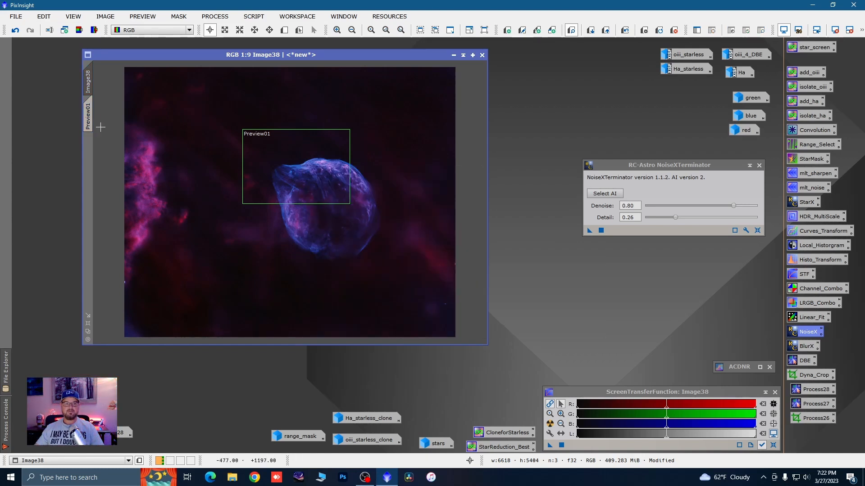
left_click(89, 116)
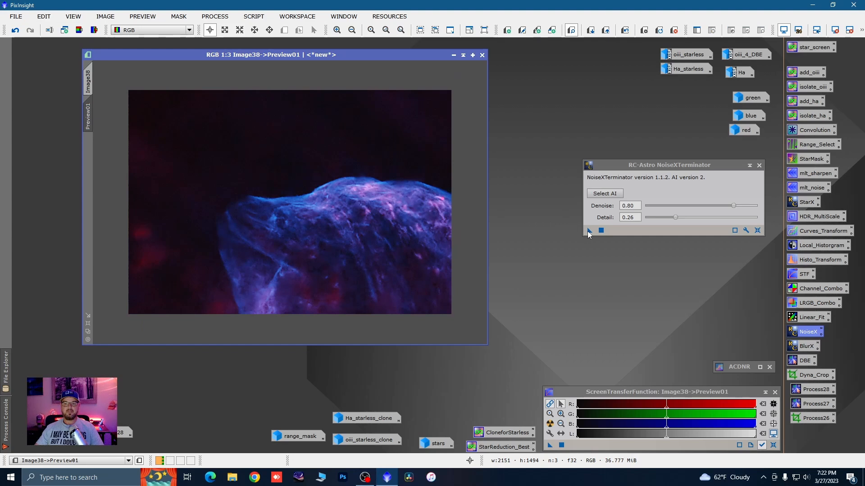
- Test NoiseXTerminator with Denoise 0.80 and Detail 0.26 on Preview01 and compare the nebula's edge before and after at 2:1
left_click_drag(588, 232, 405, 175)
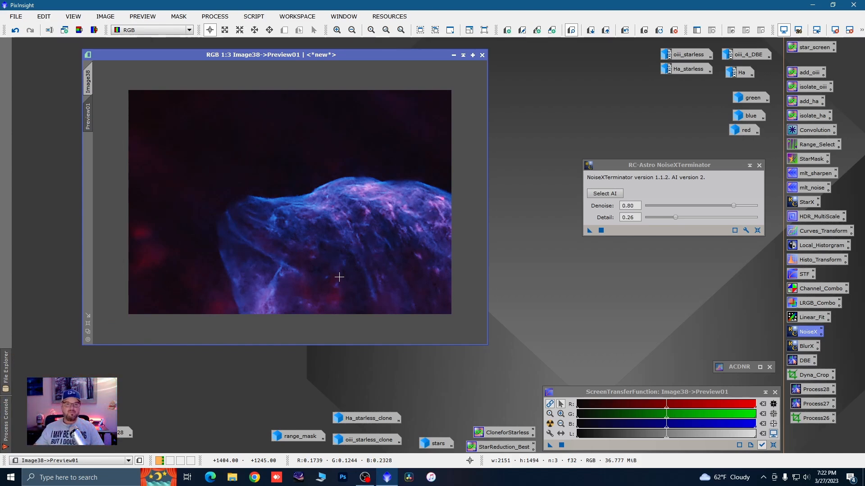
scroll(315, 177, "up", 1)
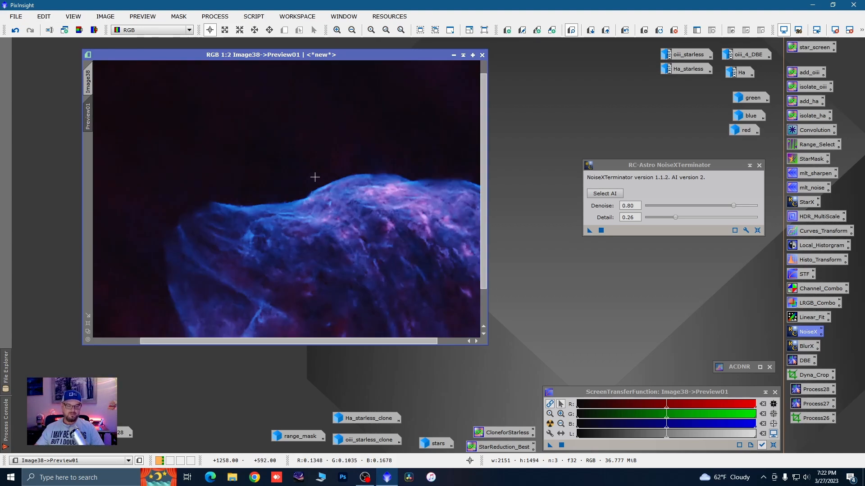
scroll(315, 177, "up", 1)
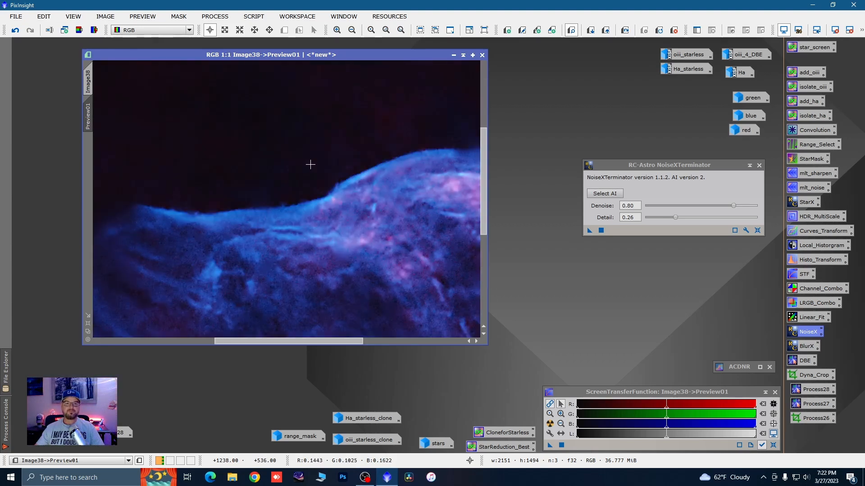
scroll(310, 165, "up", 1)
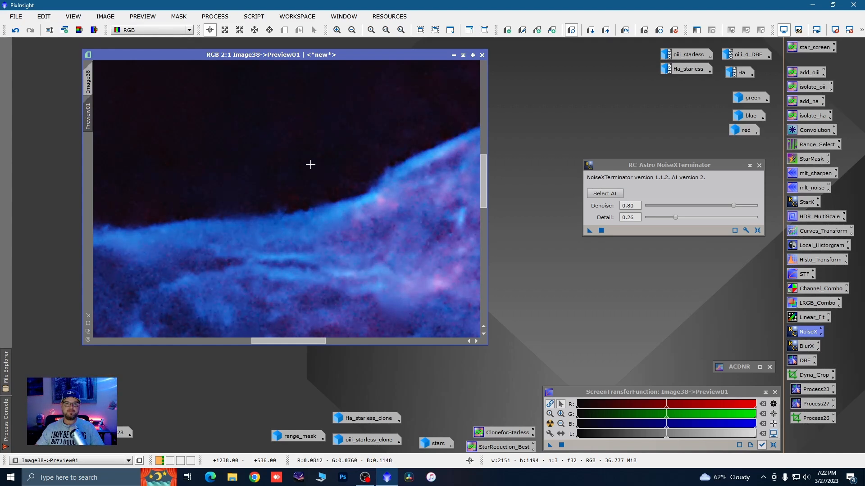
key("ctrl+shift+z")
key("ctrl+shift+z")
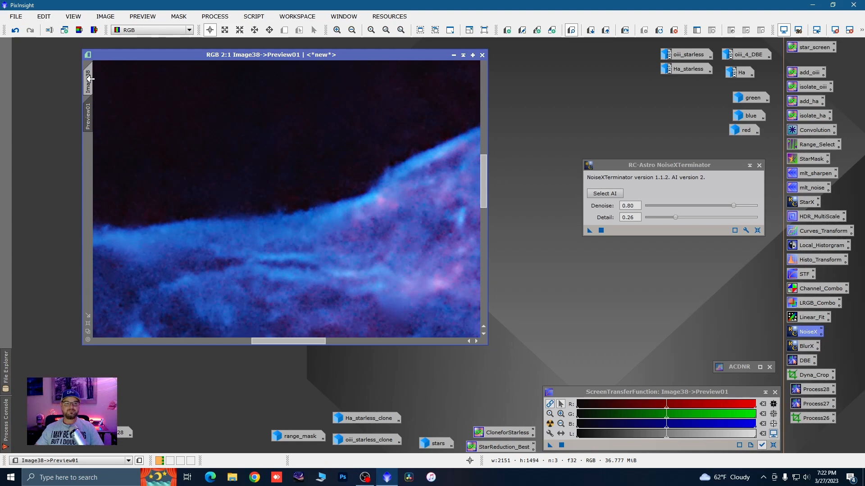
- Apply NoiseXTerminator with Denoise 0.80 and Detail 0.26 to the full Image38 and close the process
left_click(87, 81)
left_click_drag(589, 230, 428, 252)
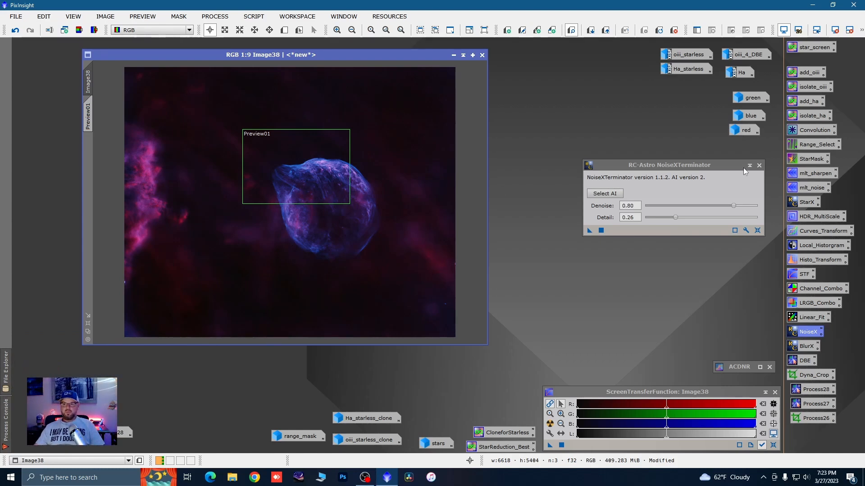
left_click(758, 166)
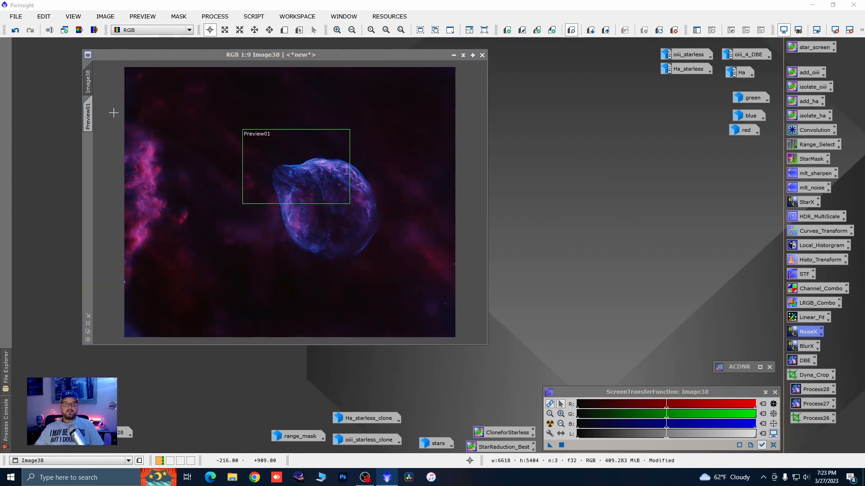
- Delete Preview01 from Image38 and shift the image window slightly to free up workspace
right_click(90, 112)
left_click(117, 198)
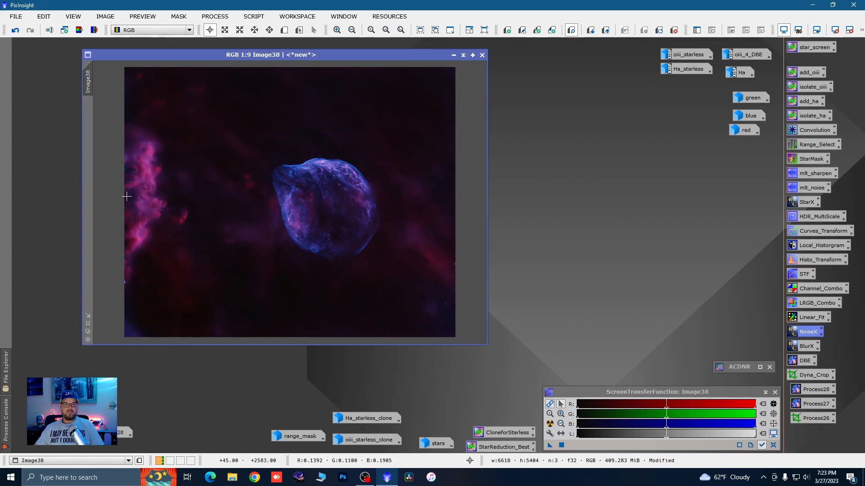
left_click_drag(239, 55, 207, 52)
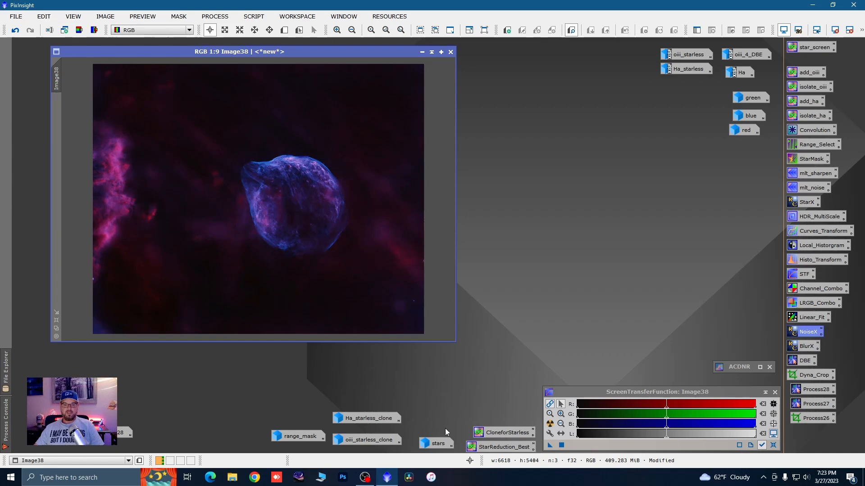
- Restore the stars image, look over its star field, and minimize it again
double_click(438, 443)
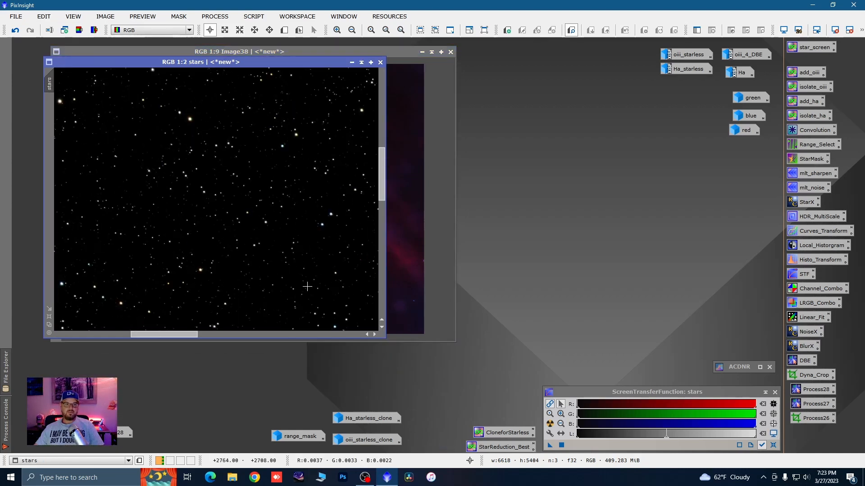
scroll(307, 286, "down", 3)
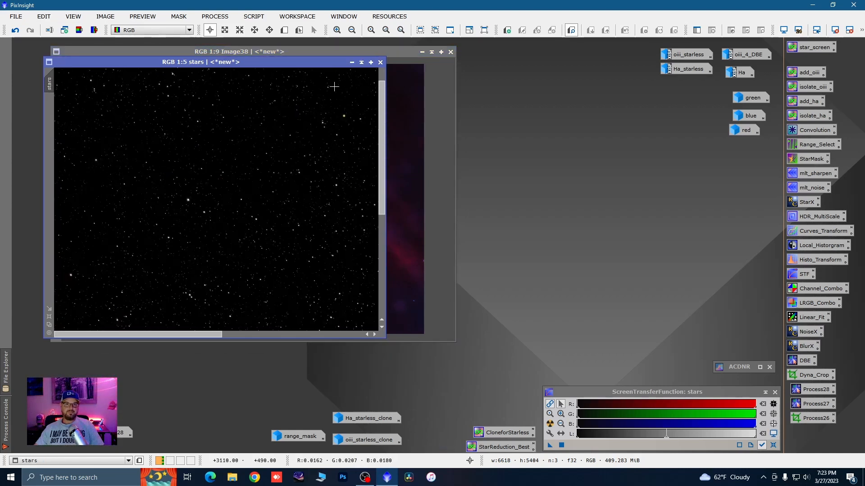
left_click(352, 62)
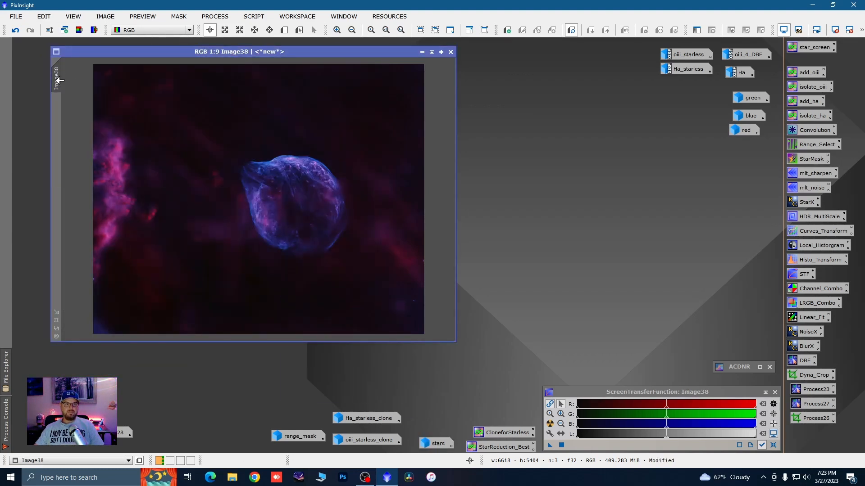
- Rename the Image38 identifier to starless
double_click(57, 79)
type("s")
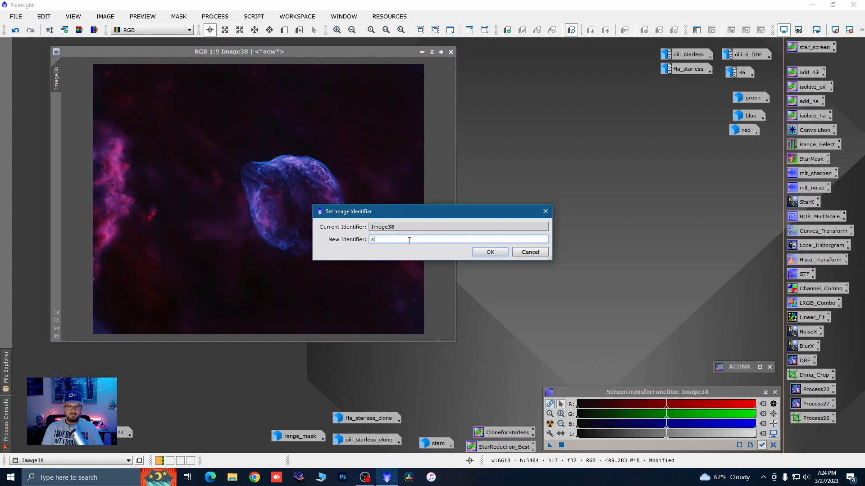
type("tarless")
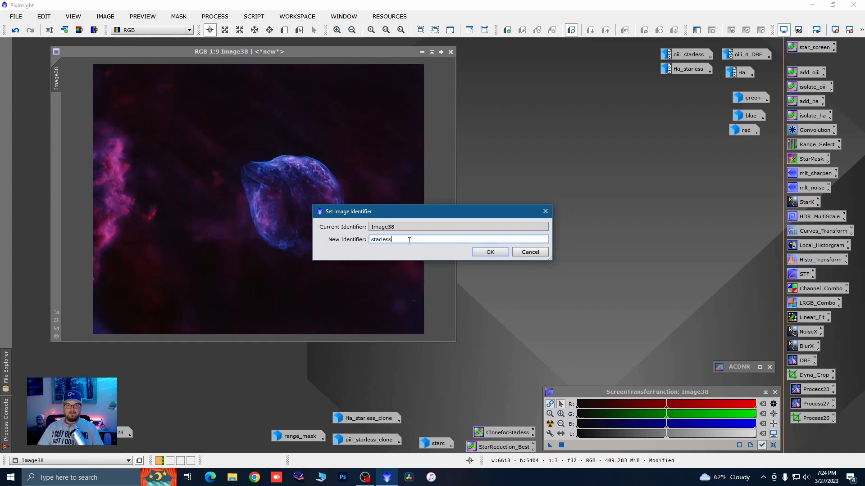
left_click(497, 255)
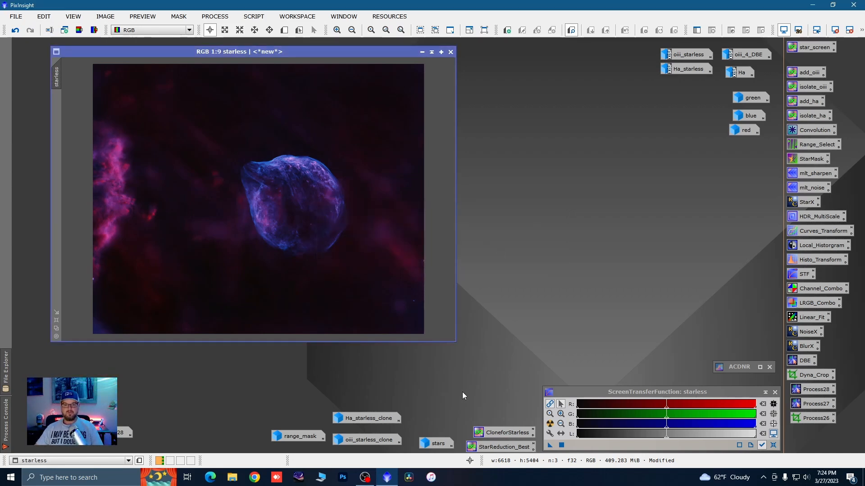
- Load the star_screen PixelMath expression ~((~starless)*(~stars)), apply it to the starless image as replacement, and close PixelMath
double_click(809, 47)
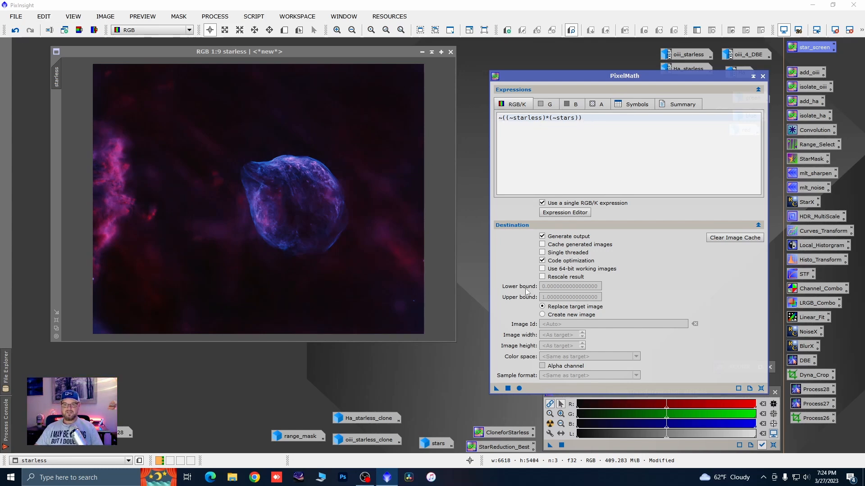
left_click_drag(671, 77, 690, 67)
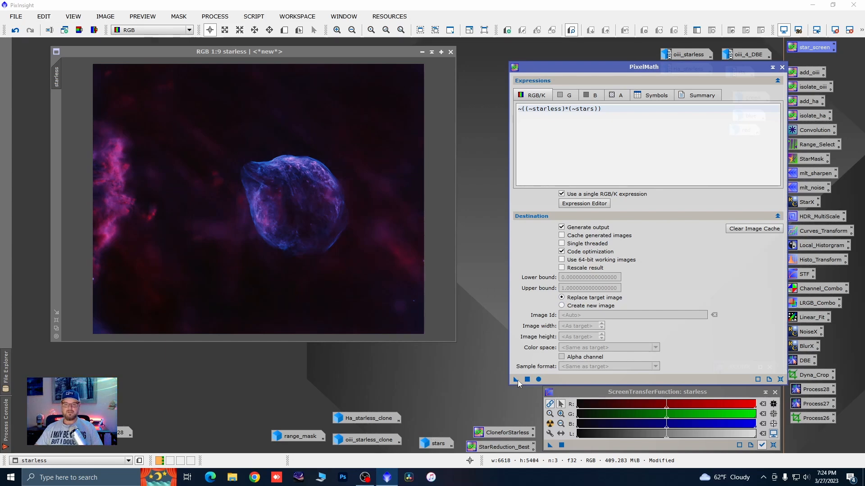
left_click_drag(517, 381, 365, 319)
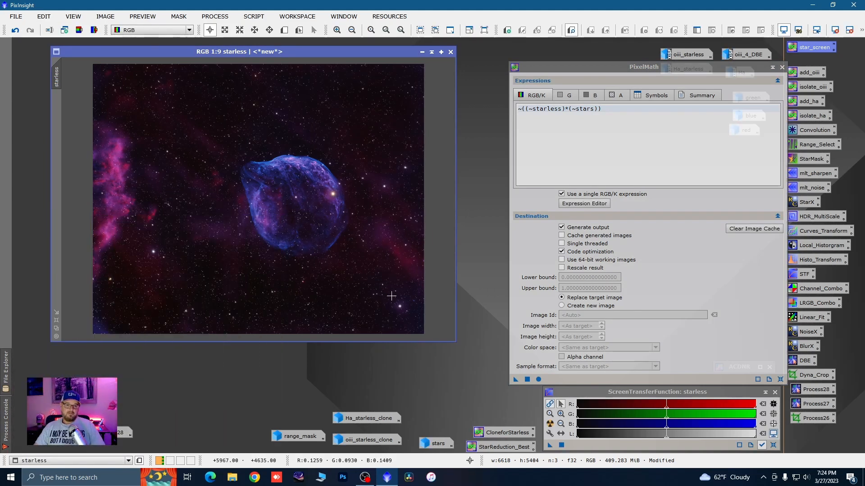
left_click(782, 67)
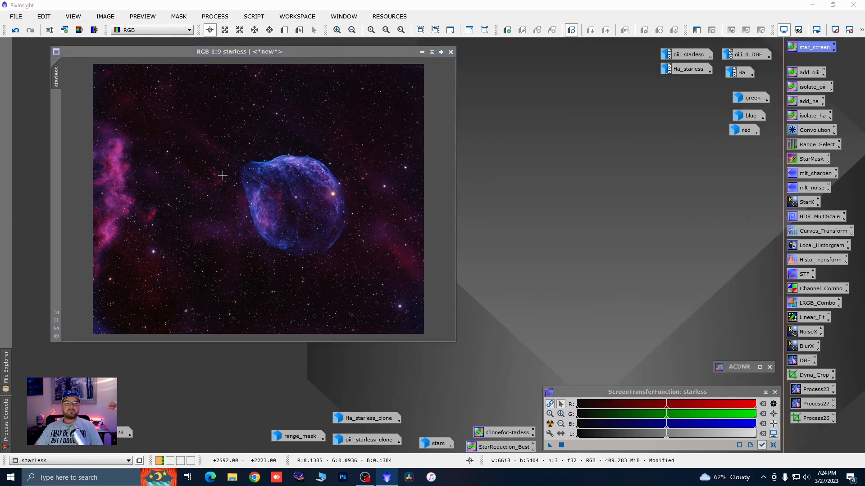
- Examine the recombined image at several magnifications, checking the stars against the nebula and the background
scroll(222, 175, "up", 4)
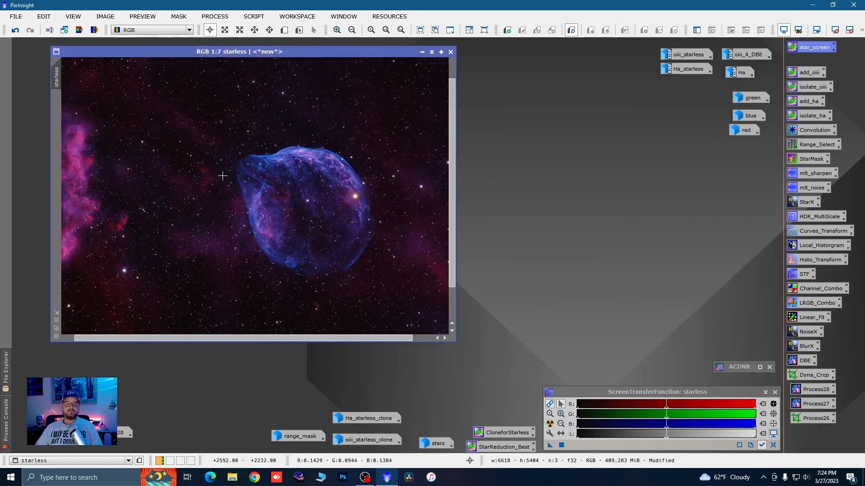
scroll(289, 196, "up", 1)
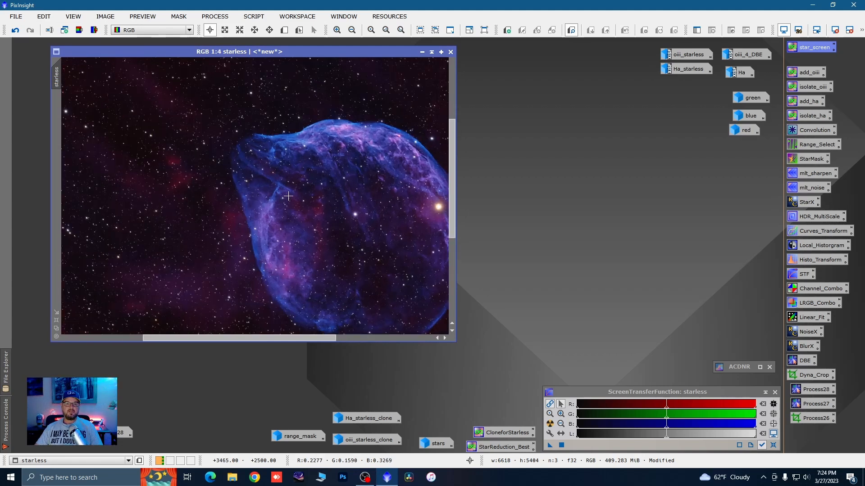
key("space")
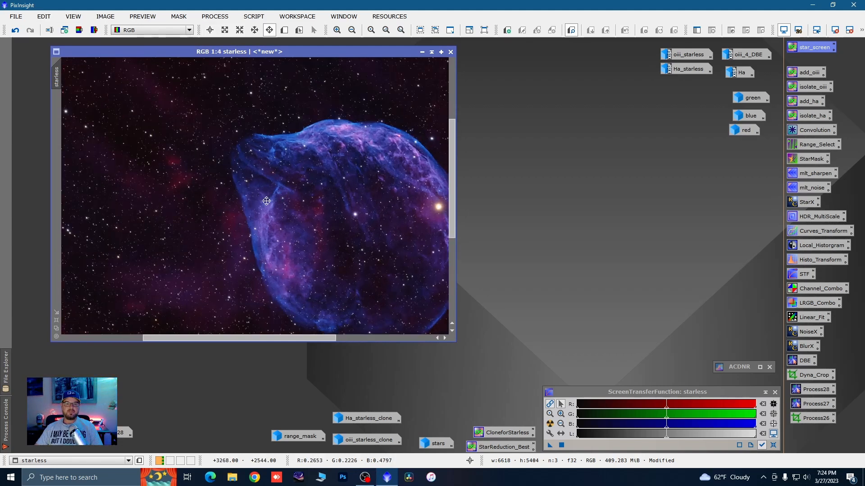
left_click_drag(237, 203, 347, 222)
scroll(276, 208, "up", 3)
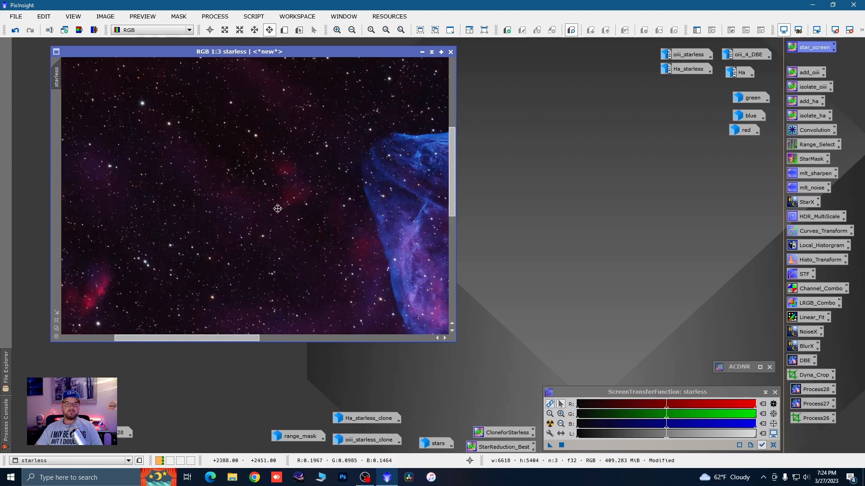
scroll(277, 208, "down", 5)
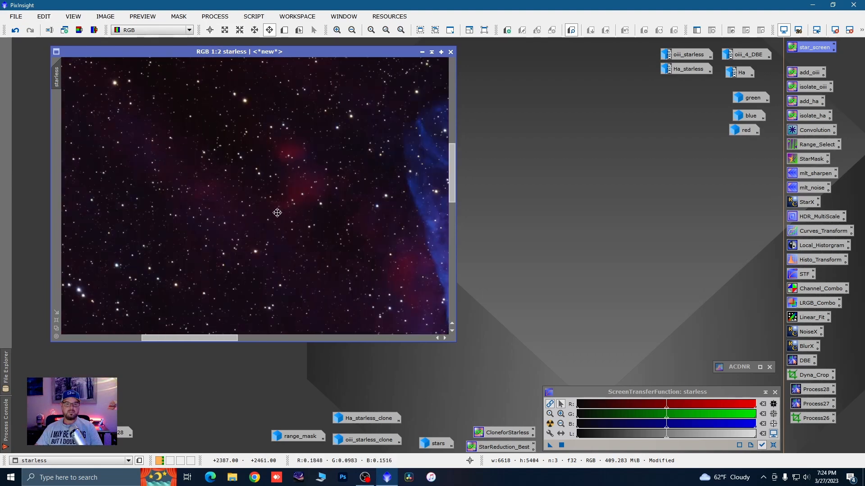
scroll(277, 213, "down", 3)
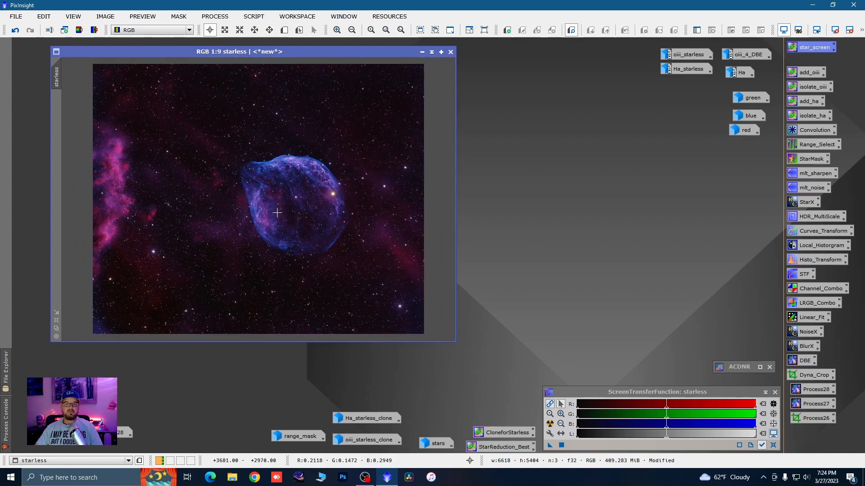
scroll(221, 193, "up", 1)
scroll(221, 194, "up", 3)
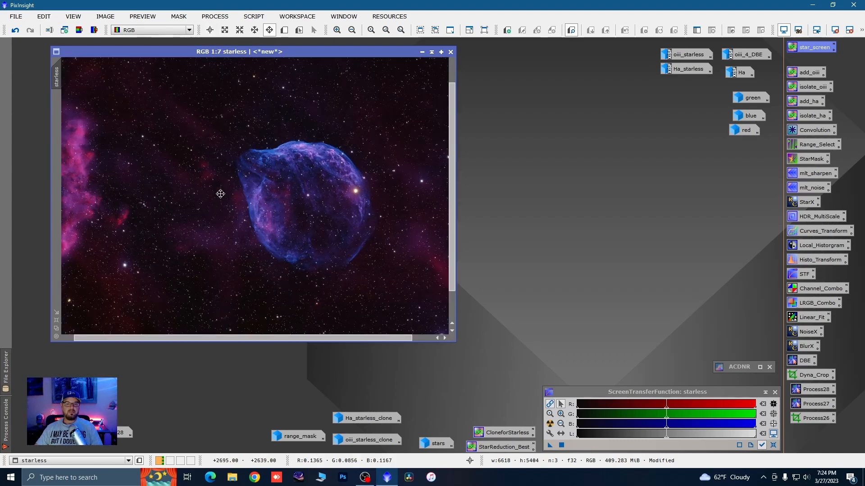
scroll(220, 194, "down", 3)
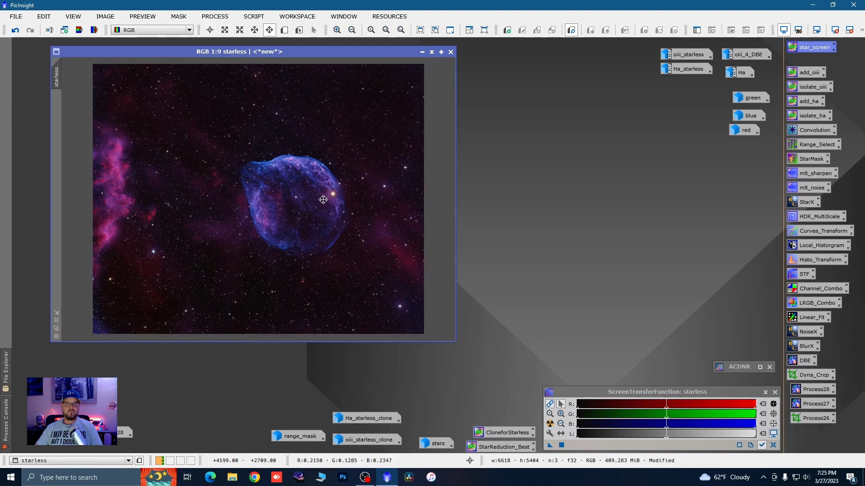
scroll(317, 198, "down", 1)
key("alt+r")
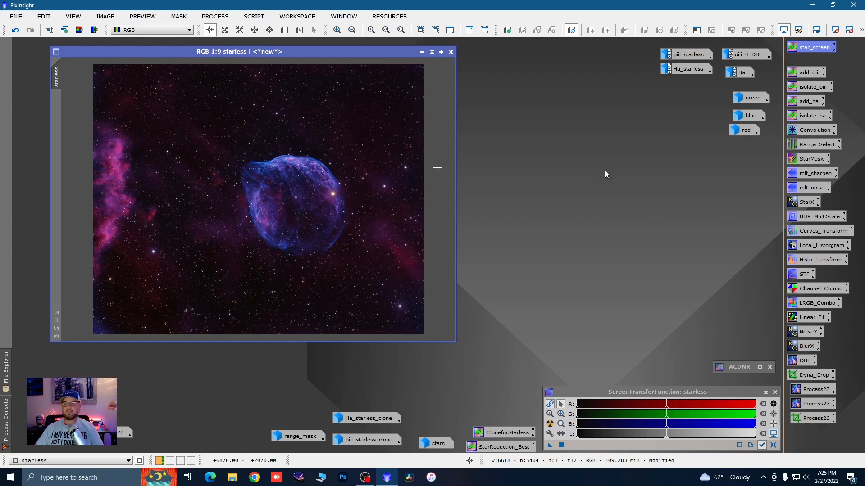
- Load the Range_Select process, check the star field and nebula in the starless image, and reset RangeSelection to its defaults
double_click(806, 147)
left_click_drag(612, 142, 612, 169)
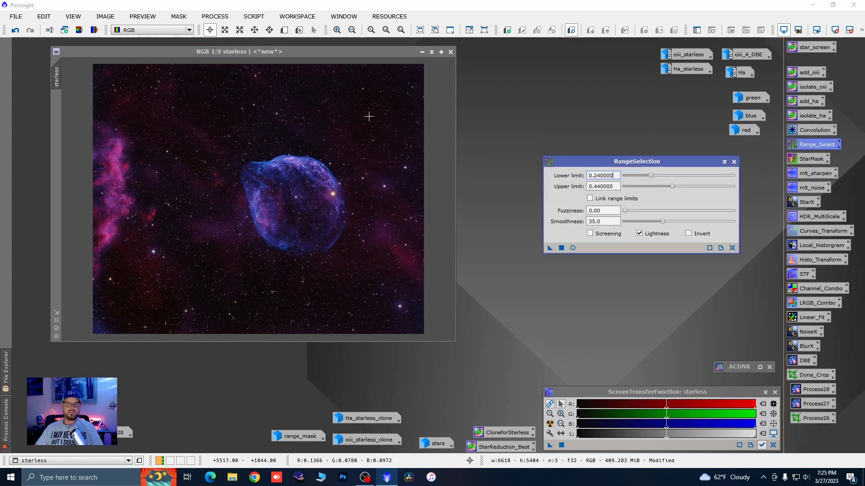
scroll(238, 106, "up", 8)
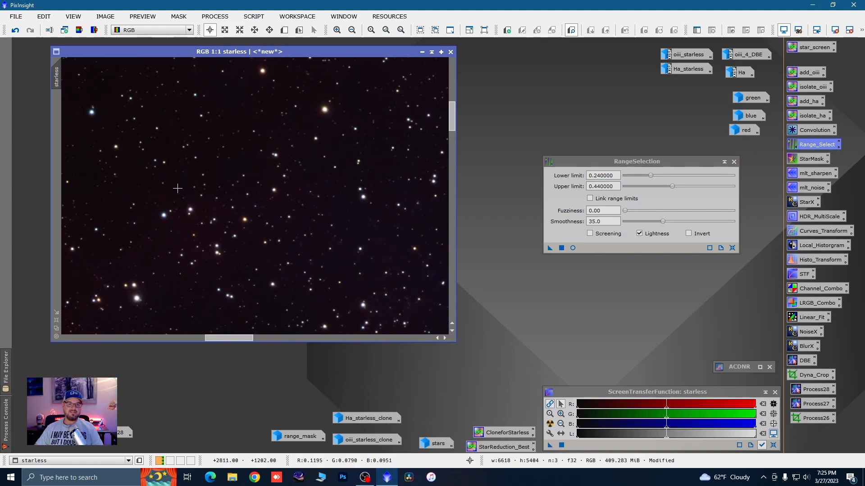
scroll(246, 171, "down", 4)
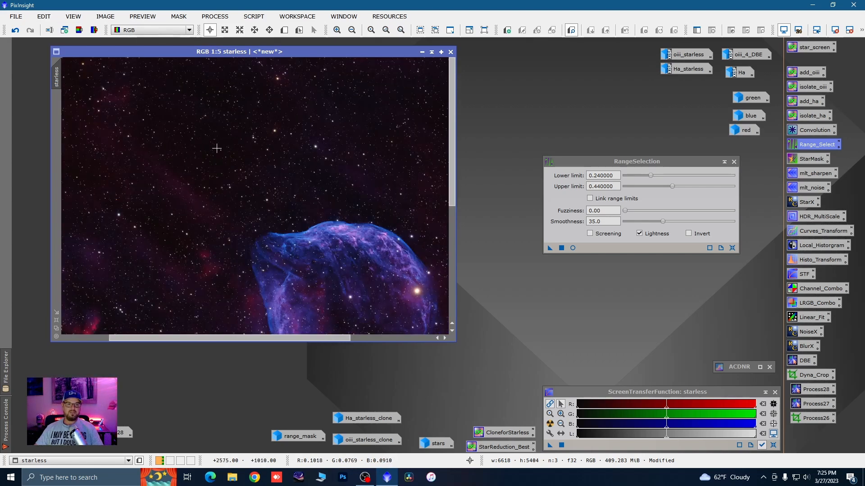
scroll(216, 148, "up", 3)
scroll(225, 166, "down", 5)
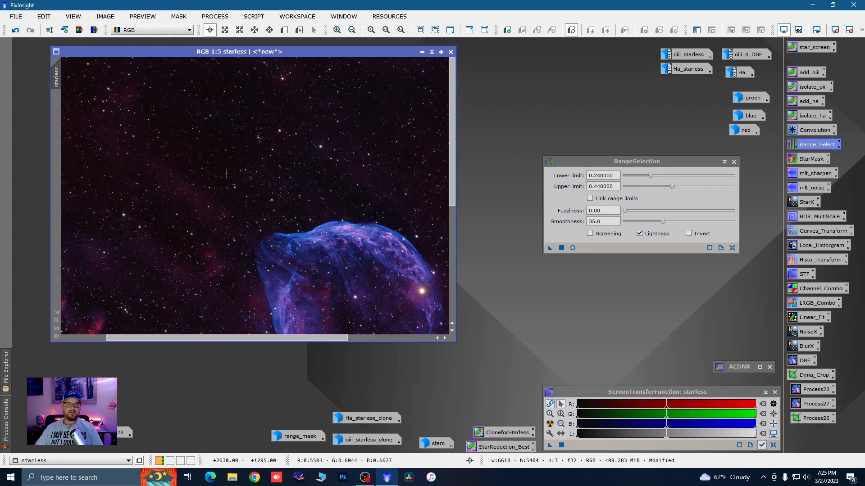
scroll(230, 149, "down", 2)
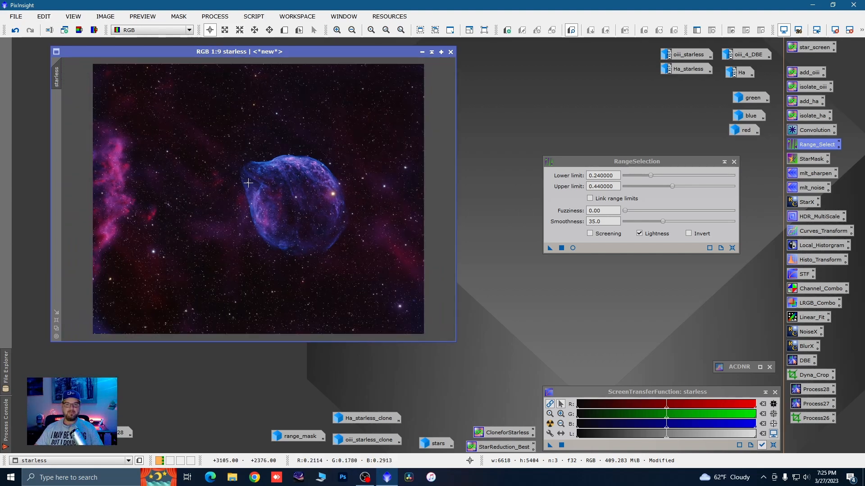
scroll(240, 148, "up", 1)
scroll(239, 148, "down", 1)
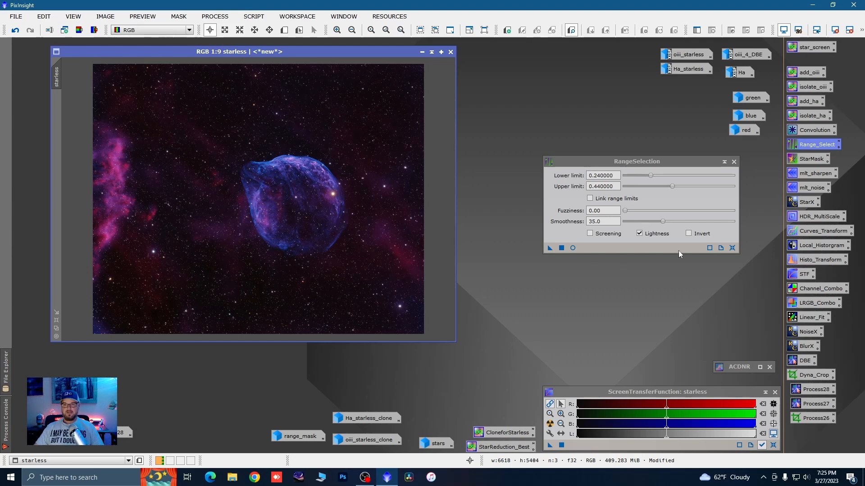
left_click(732, 248)
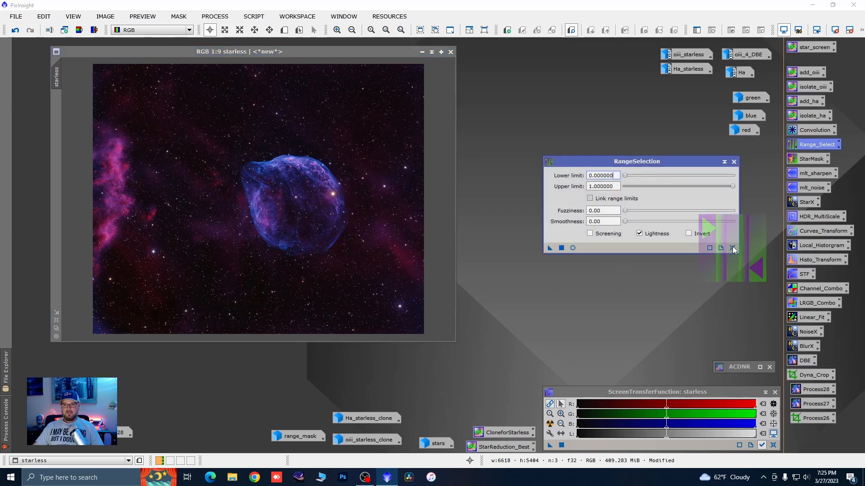
- Generate a range mask from the starless image with lower limit 0.14 and smoothness 11, checking it in real-time preview, and close RangeSelection and the preview
left_click(572, 248)
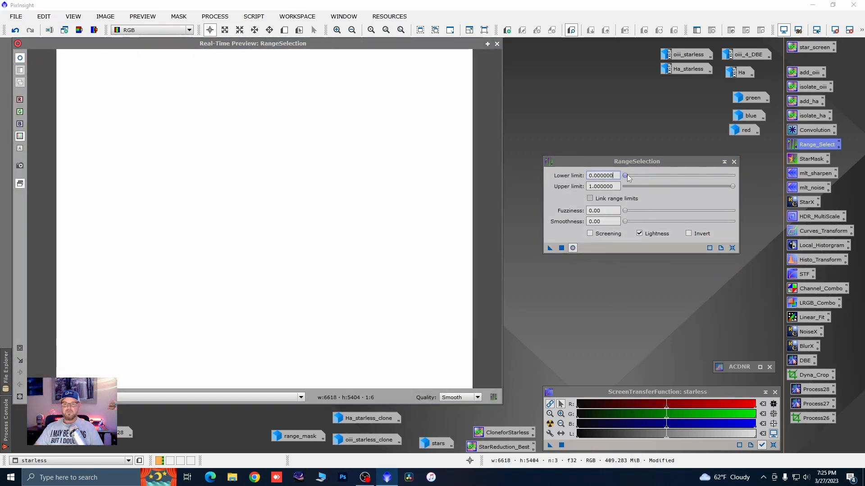
left_click_drag(625, 175, 639, 178)
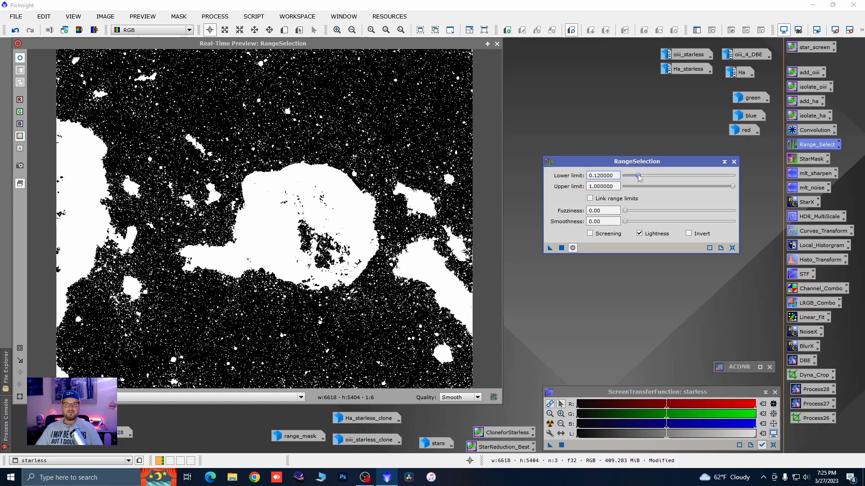
left_click_drag(639, 178, 642, 179)
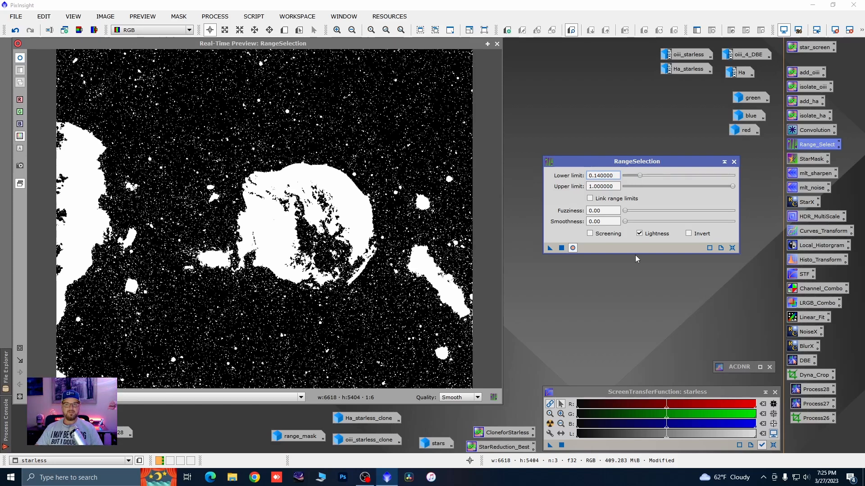
left_click_drag(626, 224, 632, 225)
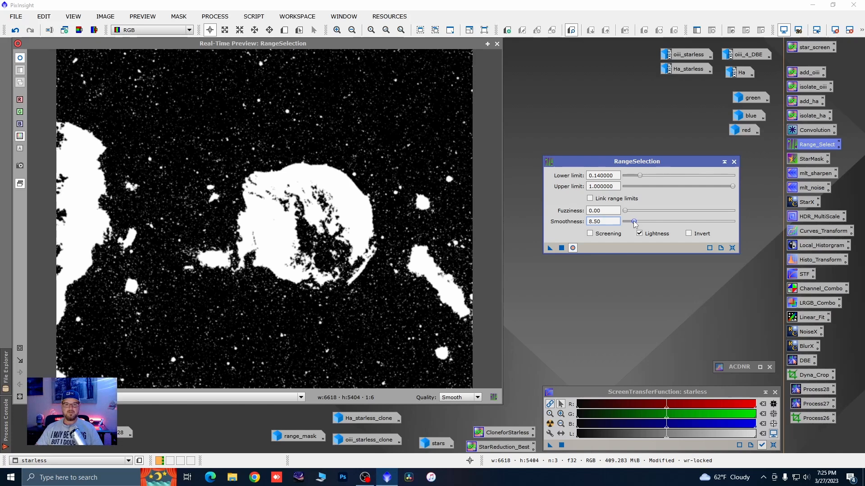
left_click_drag(634, 224, 637, 224)
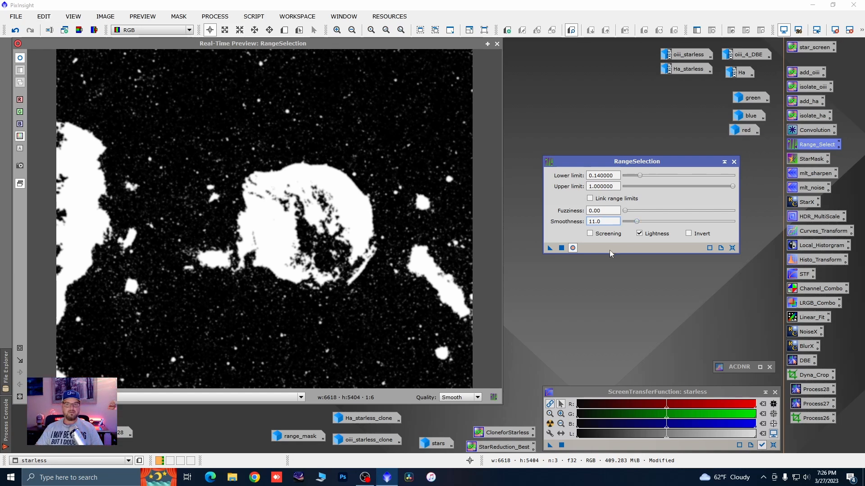
left_click(562, 248)
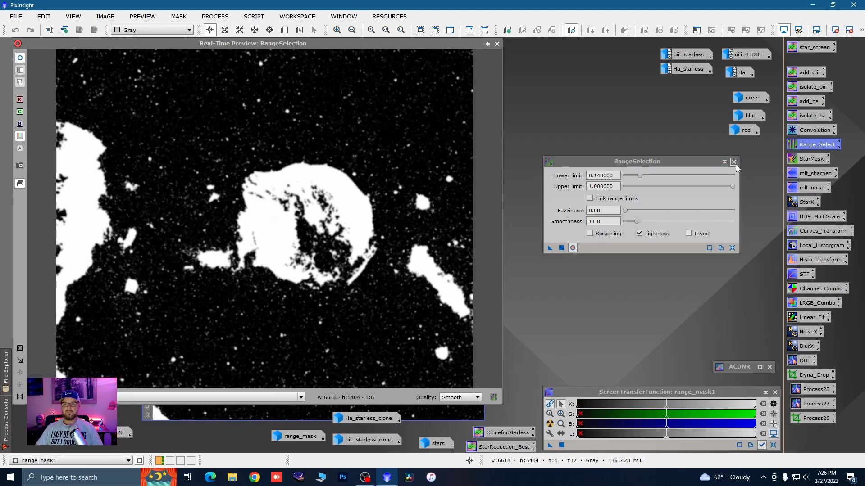
left_click(734, 163)
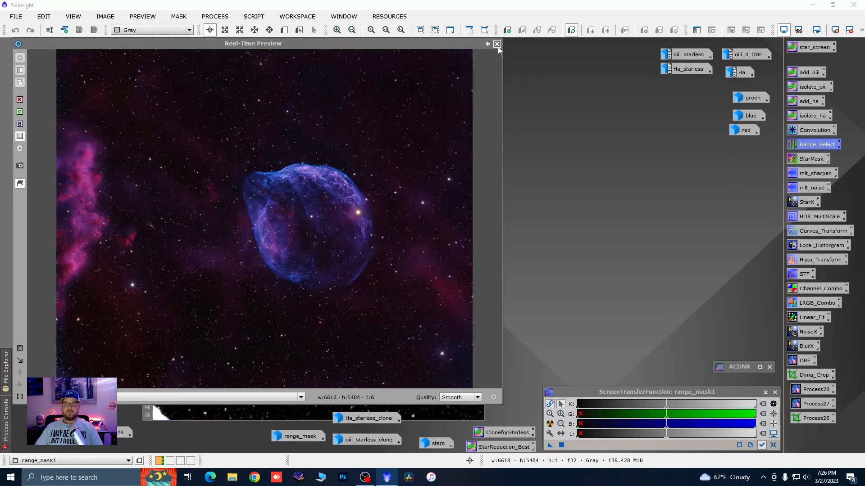
left_click(497, 44)
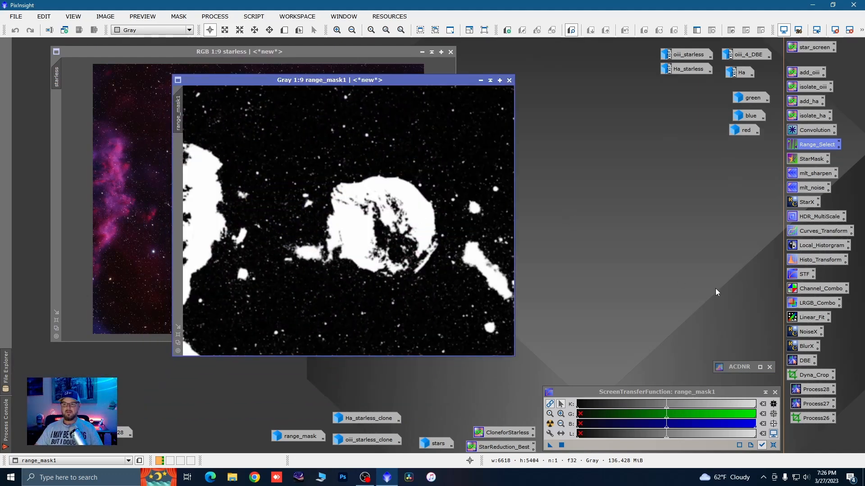
- Apply HistogramTransformation to range_mask1 with midtones about 0.387 and shadows about 0.020, using real-time preview, and close the process and preview
double_click(807, 261)
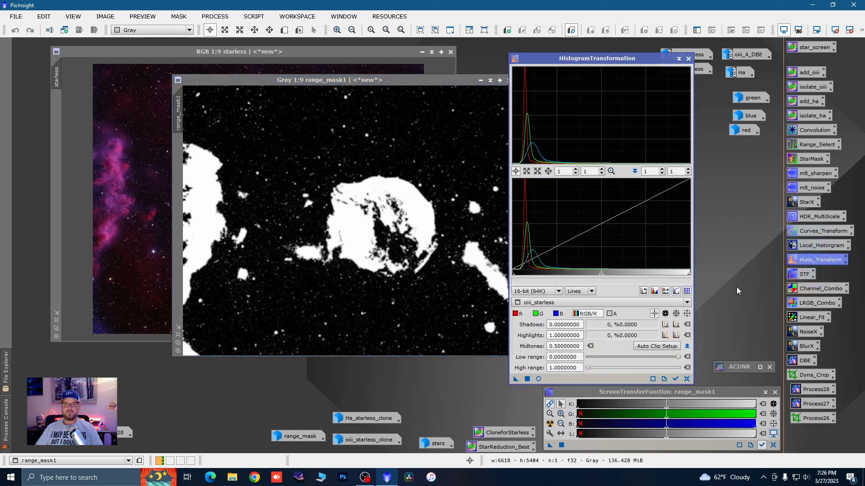
left_click(684, 302)
left_click(539, 410)
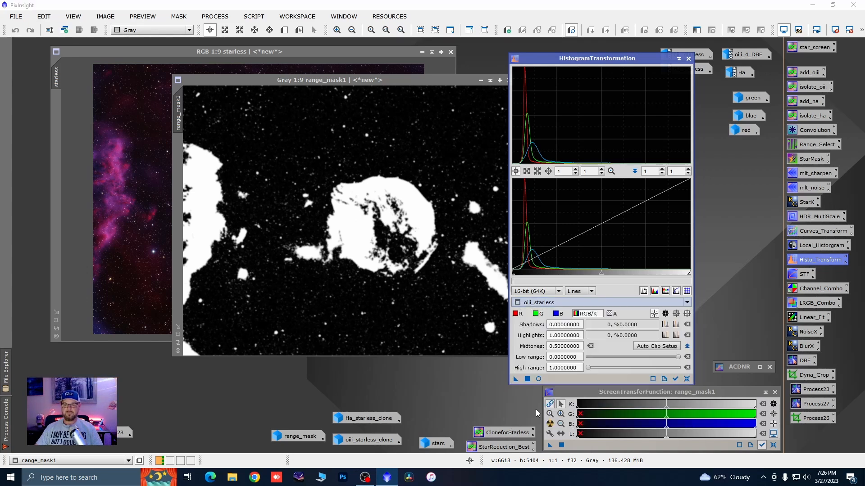
left_click(538, 379)
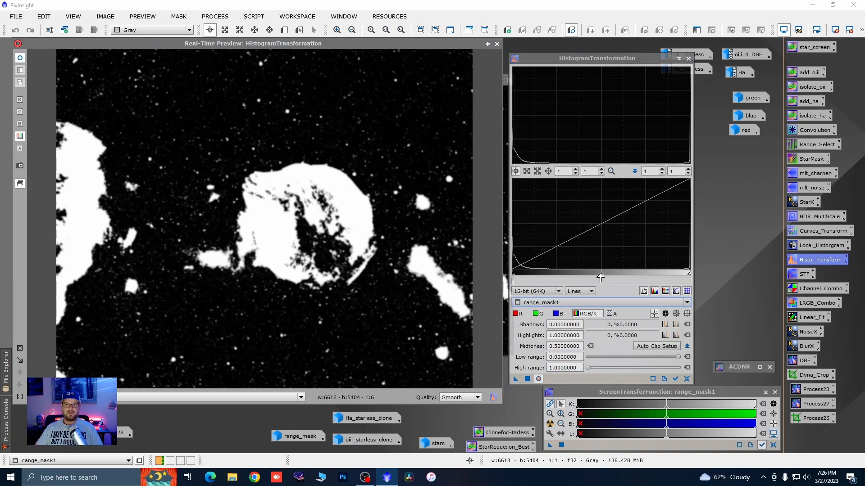
left_click_drag(599, 276, 581, 276)
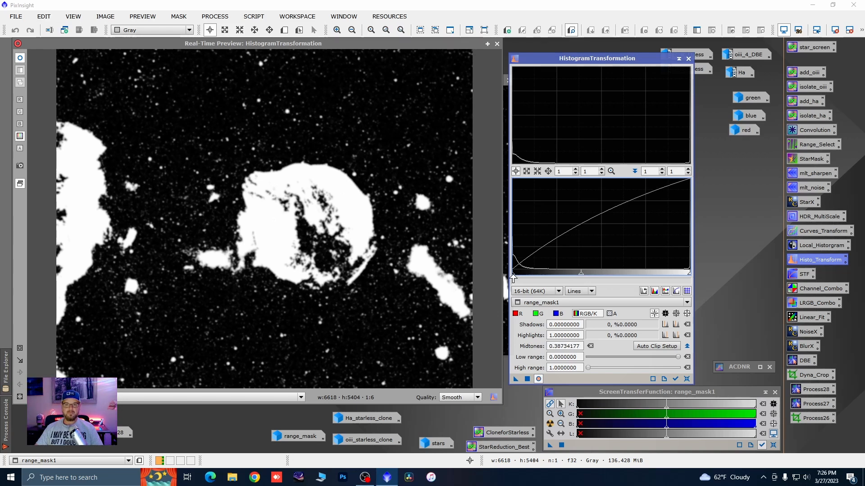
left_click_drag(513, 277, 516, 276)
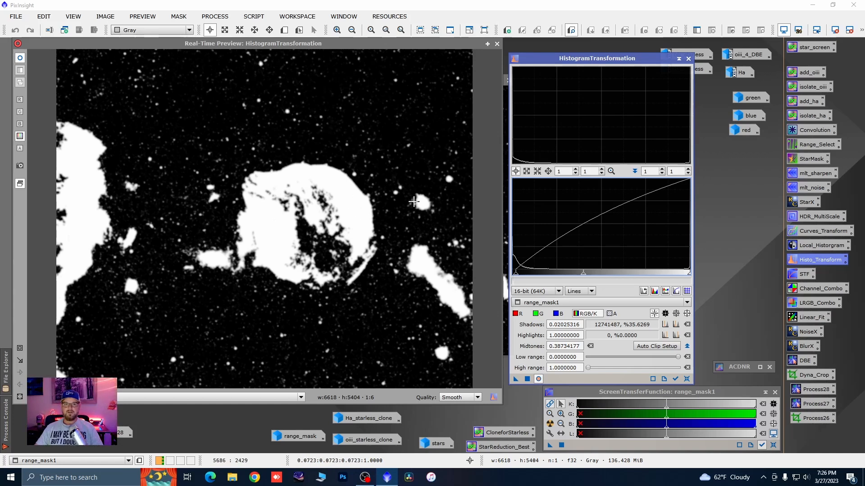
left_click(527, 380)
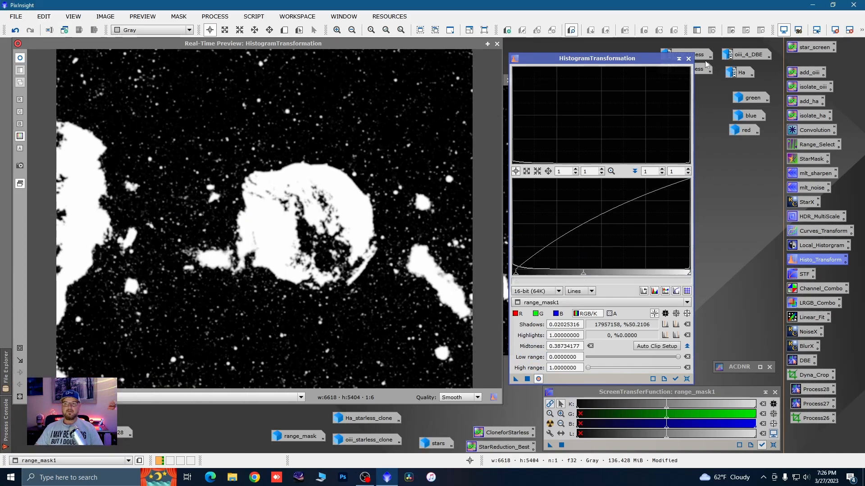
left_click(688, 58)
left_click(497, 44)
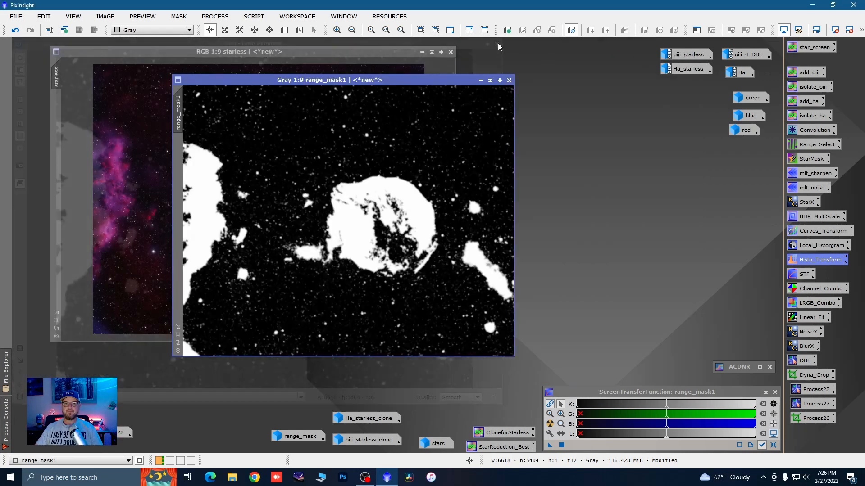
- Apply range_mask1 as the mask of the starless image, park the minimized mask beside range_mask, and show the mask overlay
left_click_drag(178, 113, 56, 138)
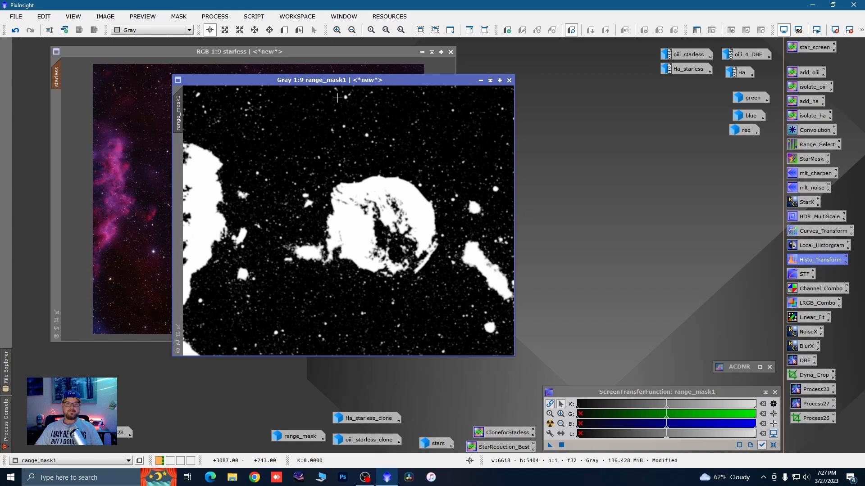
left_click(480, 82)
left_click_drag(377, 221, 240, 435)
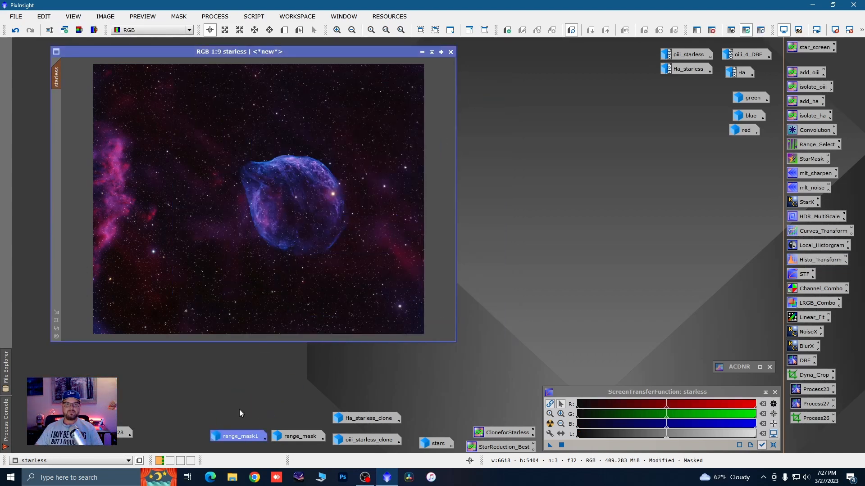
right_click(220, 191)
mouse_move(252, 291)
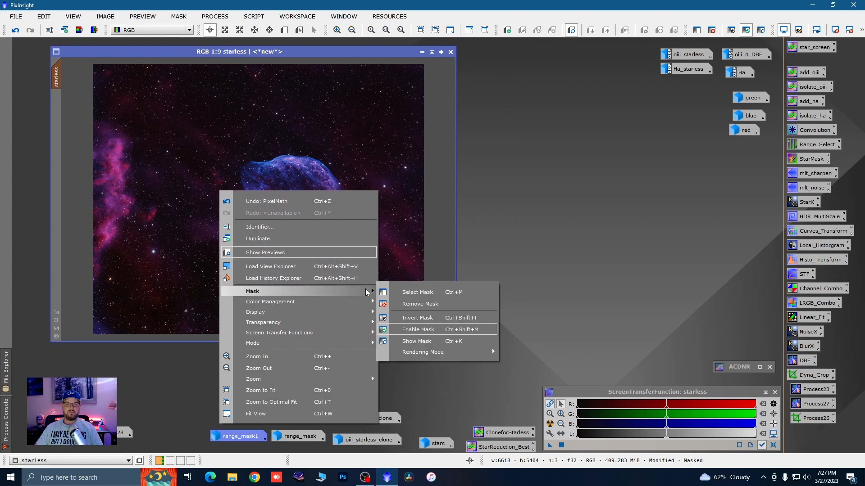
left_click(396, 342)
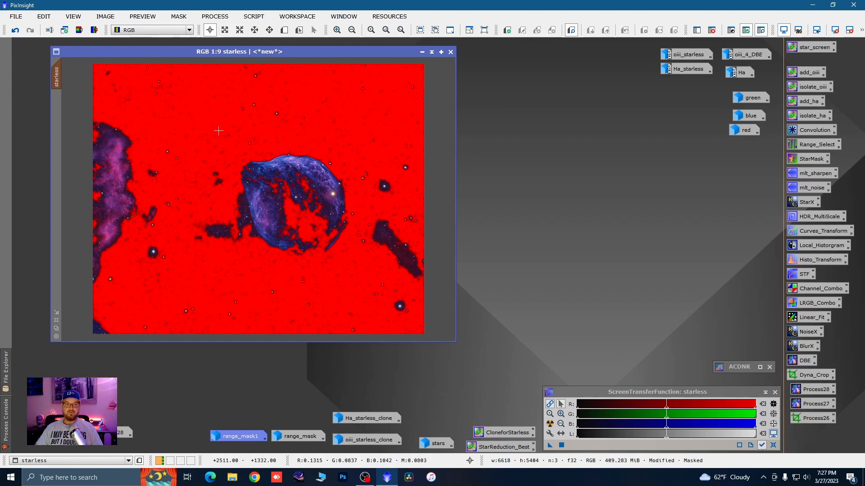
- Invert the mask on the starless image, check its coverage of stars and nebula up close, and hide the overlay
right_click(254, 132)
mouse_move(303, 233)
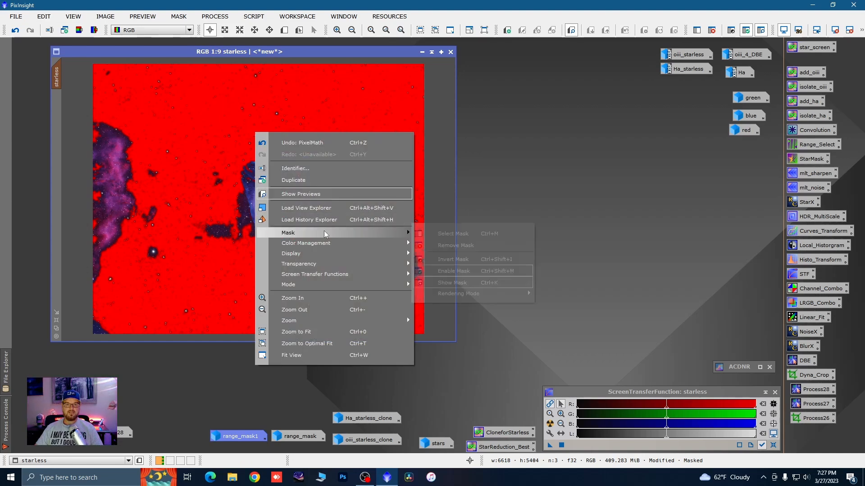
left_click(426, 261)
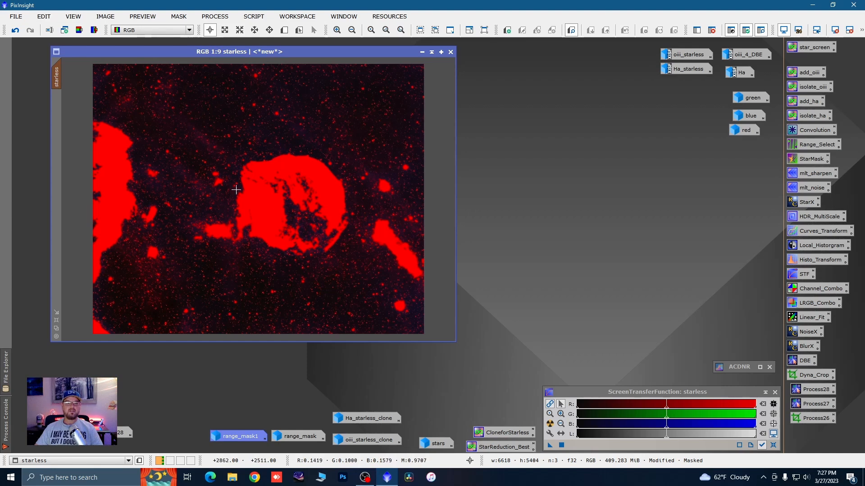
scroll(236, 190, "up", 8)
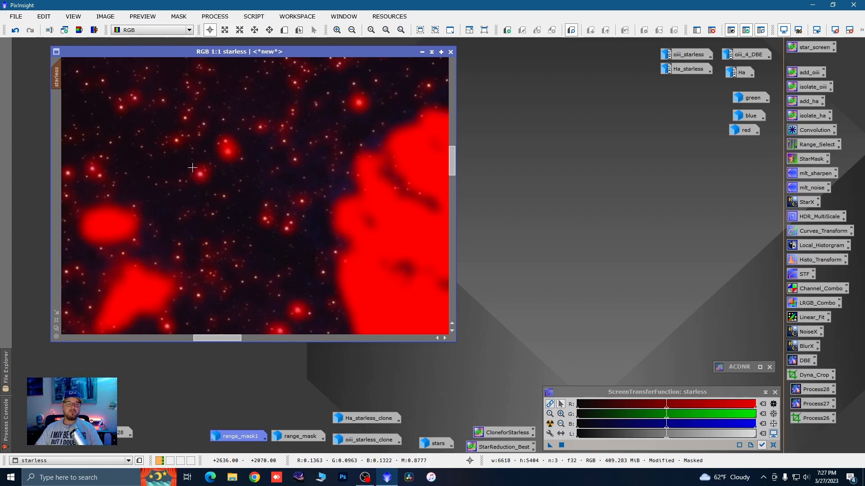
scroll(287, 120, "down", 6)
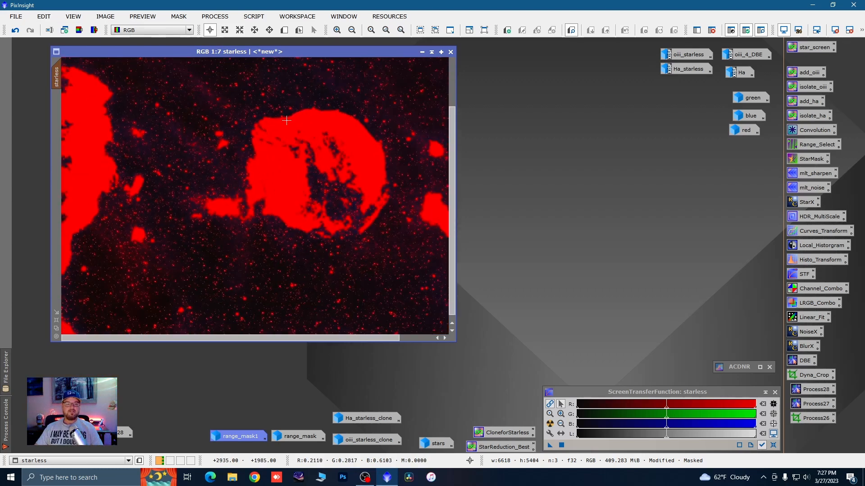
scroll(286, 120, "down", 1)
right_click(252, 173)
mouse_move(304, 275)
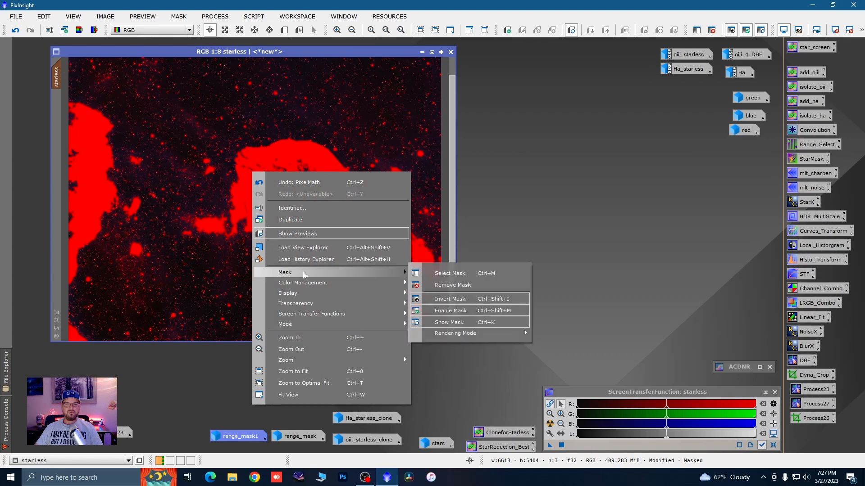
left_click(449, 323)
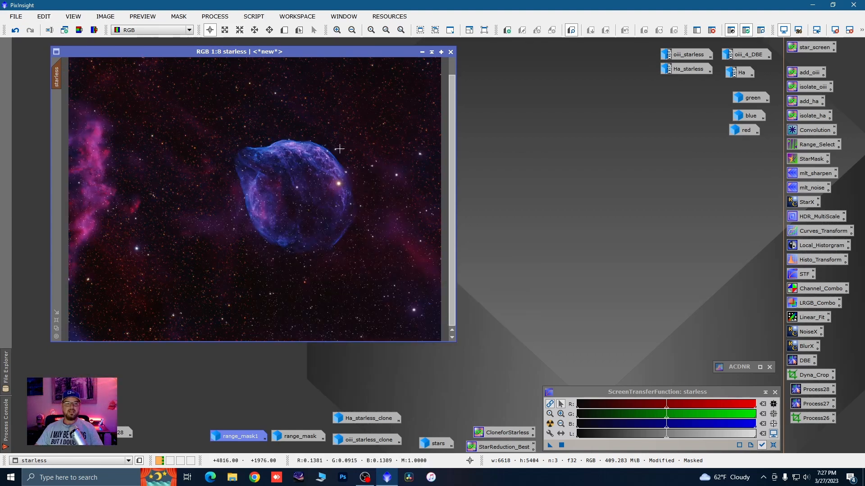
- Create a preview of about 1233 × 1008 px over the nebula's upper-left edge and adjacent star field, and open it
scroll(339, 149, "down", 1)
left_click(284, 29)
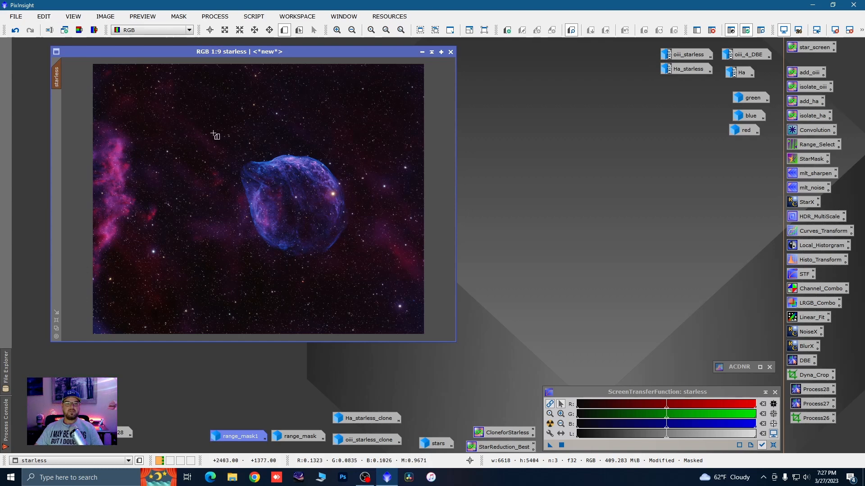
left_click_drag(212, 130, 272, 179)
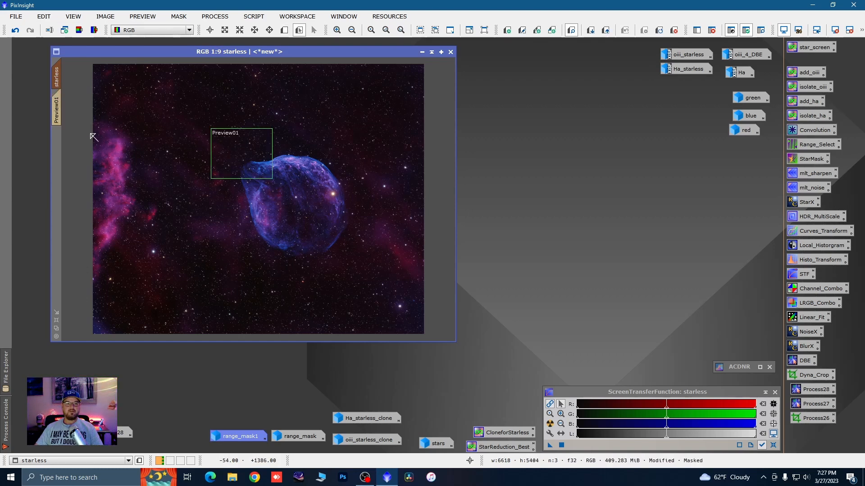
left_click(57, 111)
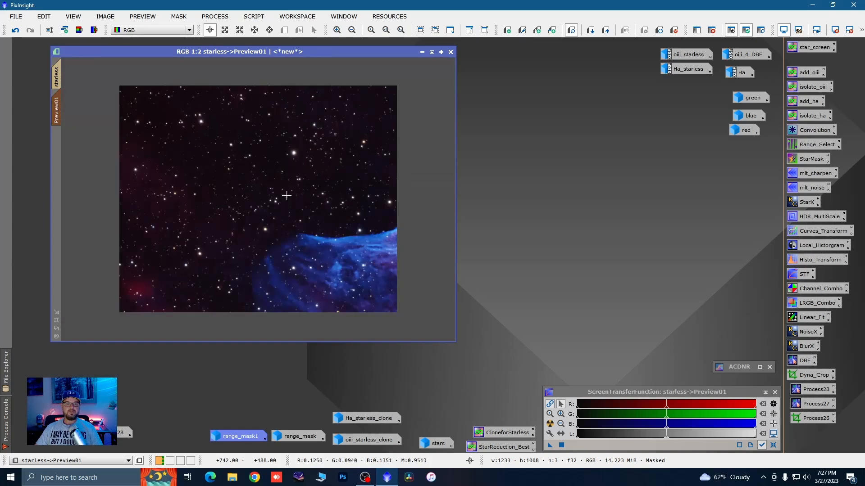
- Load Convolution with real-time preview, try weaker and stronger blurs, set StdDev to 1.10, and compare the preview with and without the effect
double_click(808, 130)
left_click_drag(655, 124, 645, 135)
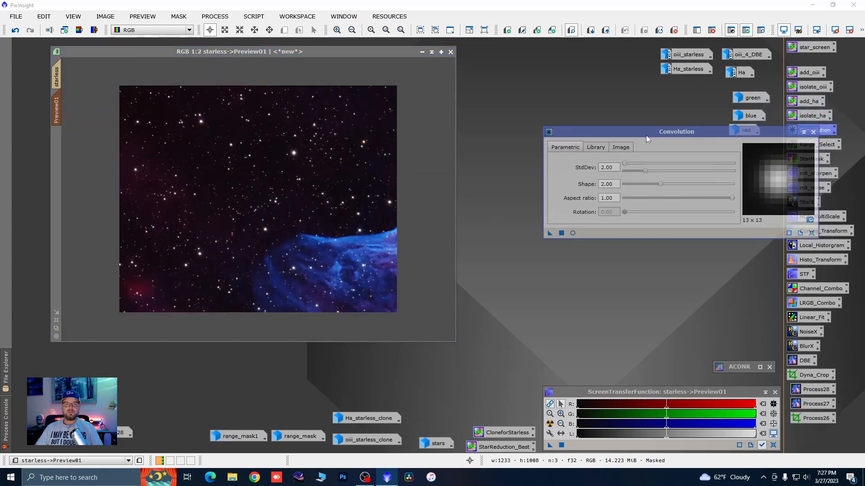
left_click(574, 233)
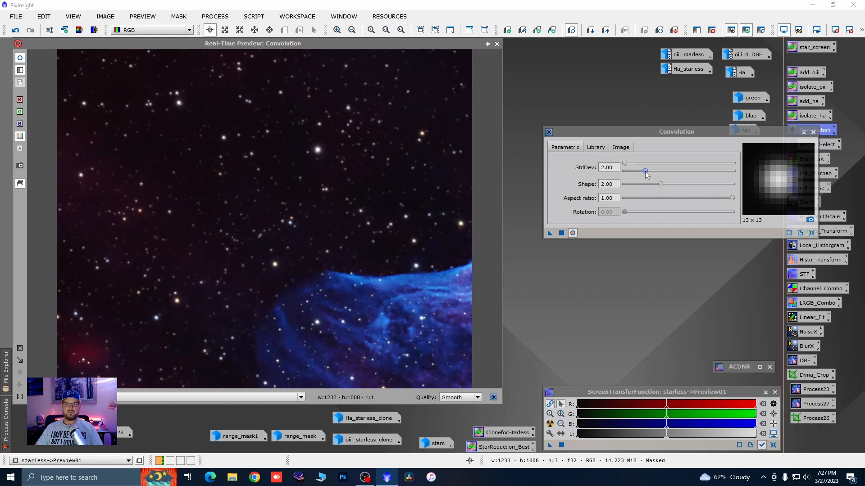
mouse_move(646, 172)
left_mouse_down()
mouse_move(619, 172)
mouse_move(642, 173)
left_mouse_up()
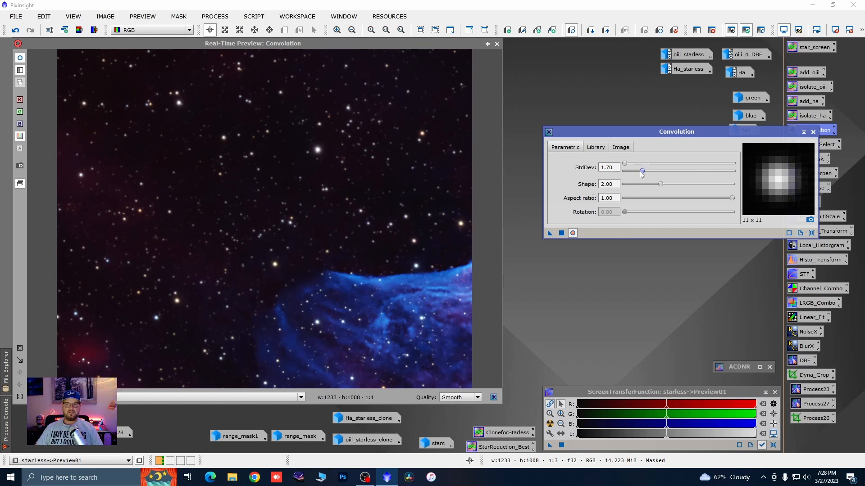
left_click_drag(642, 174, 730, 174)
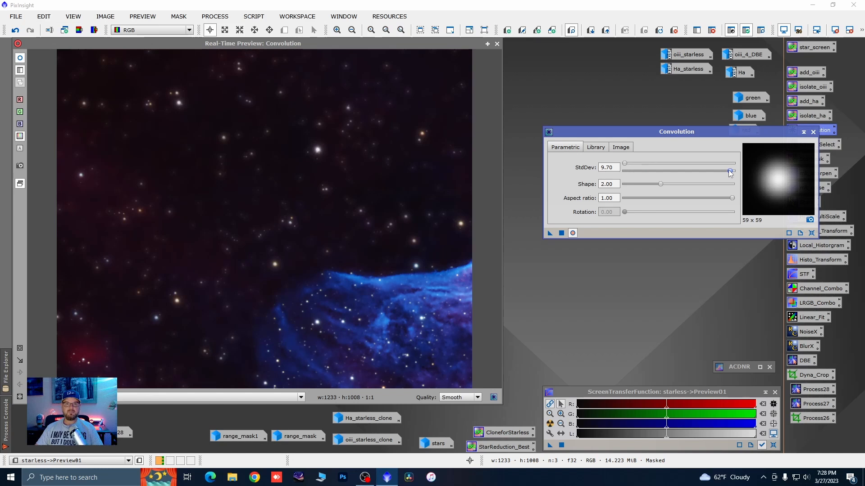
left_click_drag(730, 174, 635, 174)
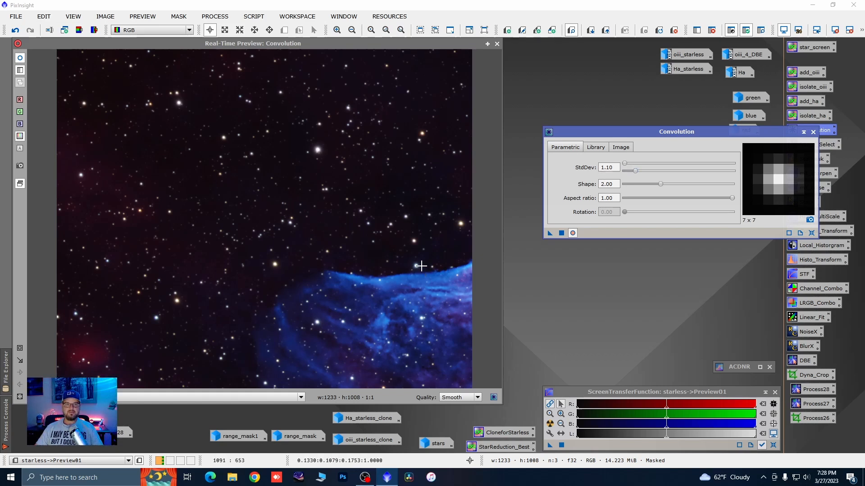
left_click(19, 59)
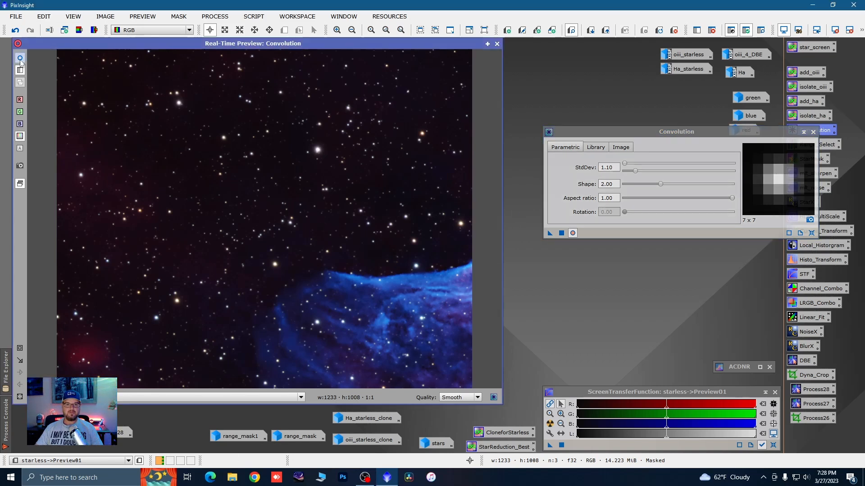
left_click(20, 59)
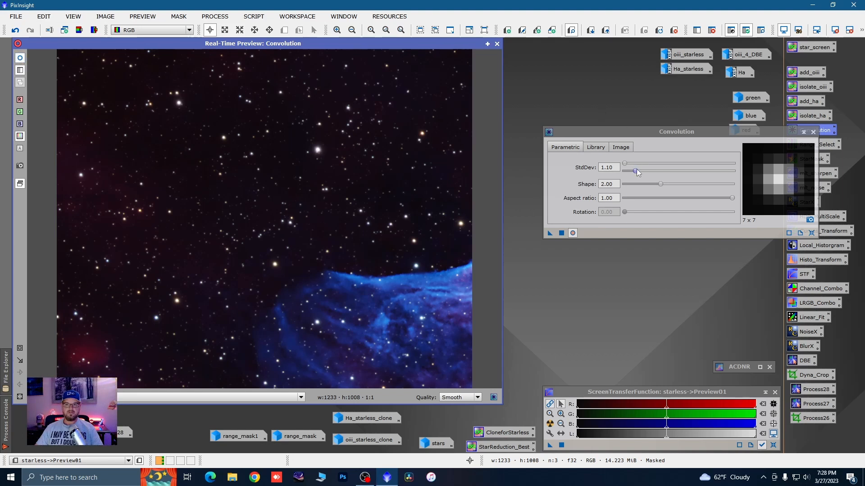
- Set the Convolution StdDev to 1.30, end the real-time preview, apply the blur to the full starless image, and close Convolution
left_click_drag(636, 170, 638, 169)
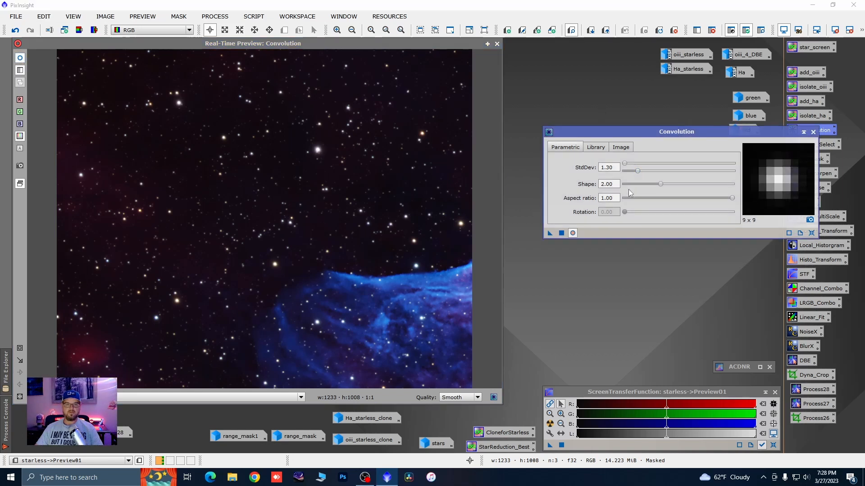
left_click(497, 44)
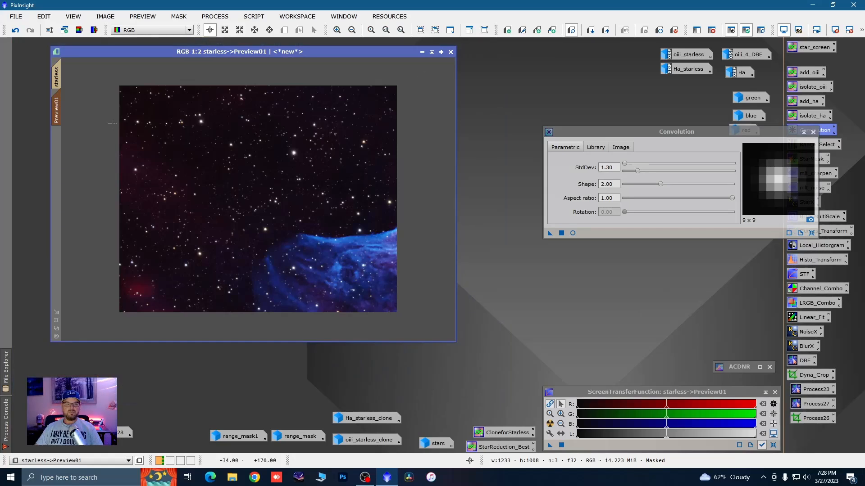
left_click(58, 76)
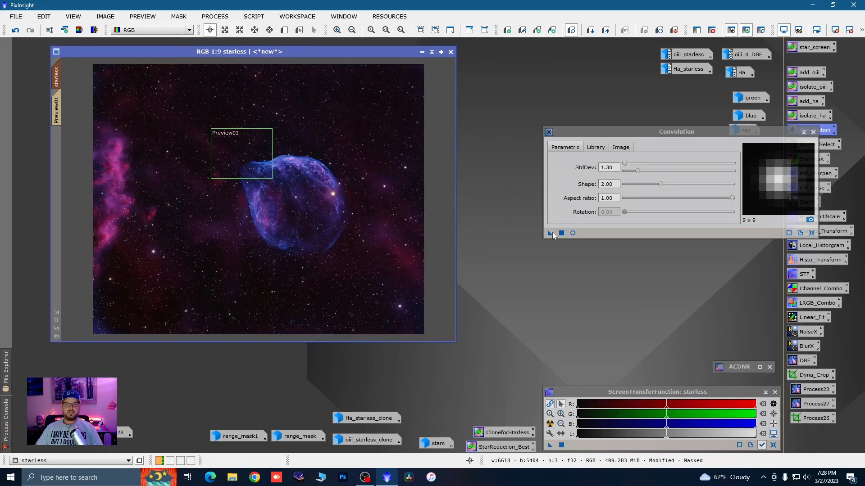
left_click_drag(550, 233, 430, 294)
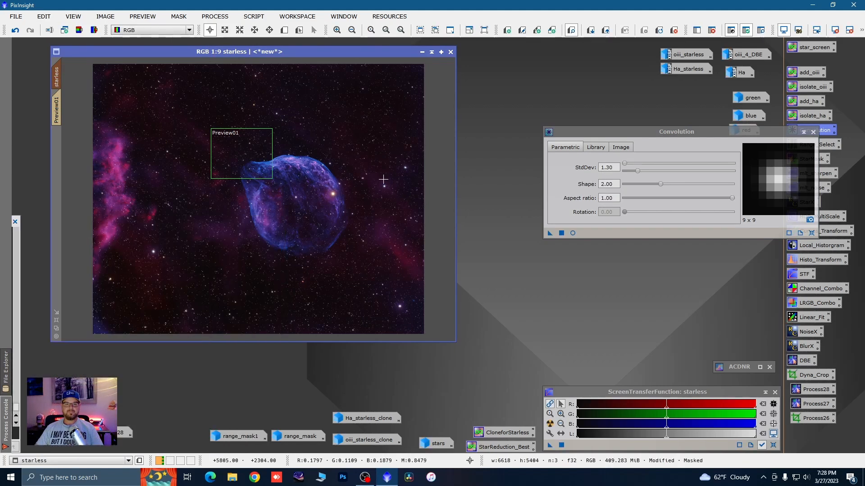
left_click(813, 132)
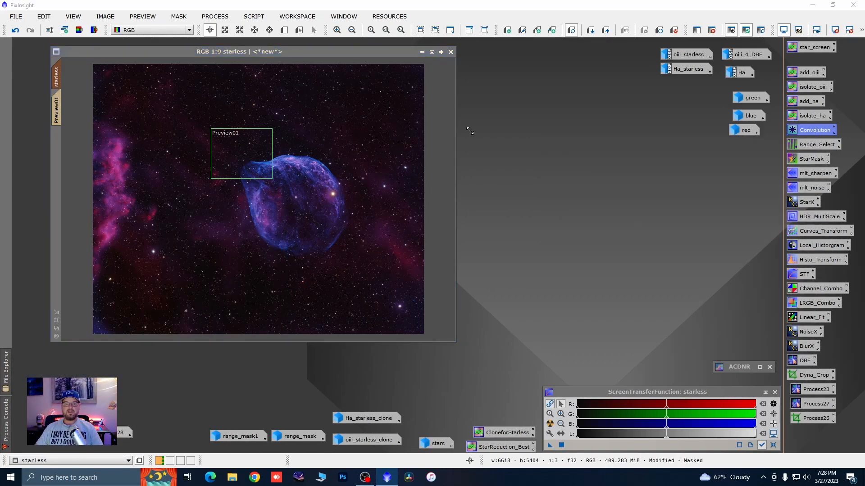
- Delete Preview01 and remove the mask from the starless image
right_click(60, 112)
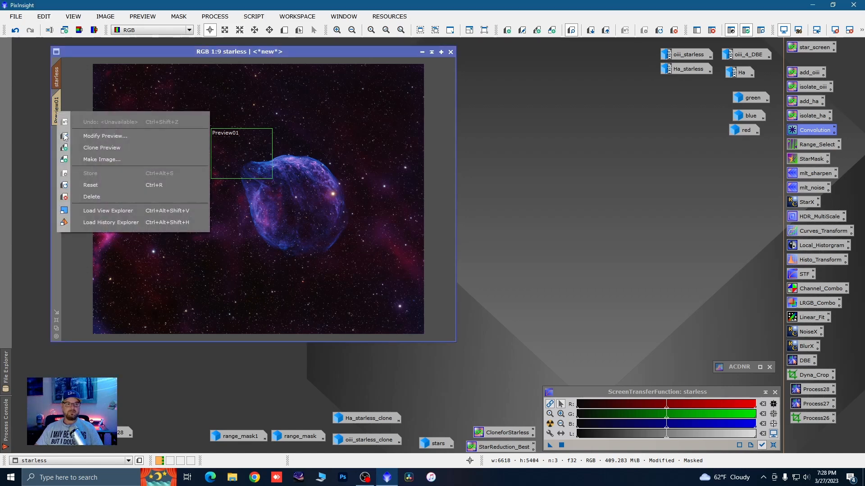
left_click(95, 196)
right_click(260, 189)
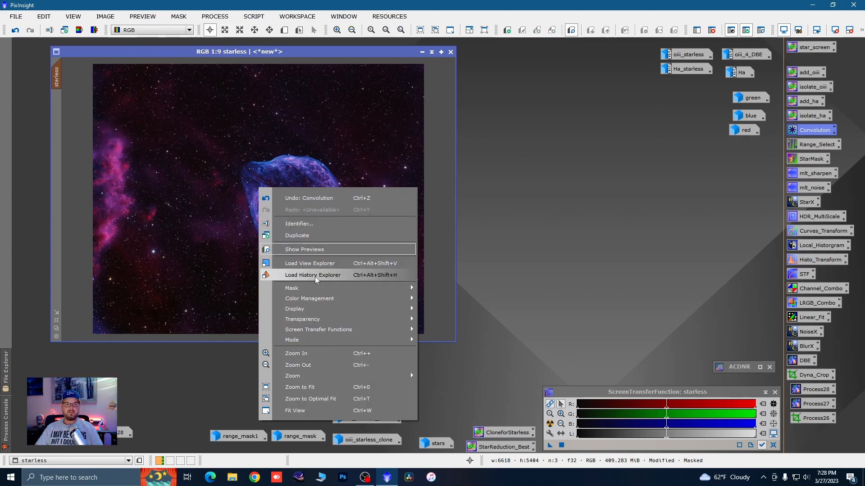
mouse_move(360, 293)
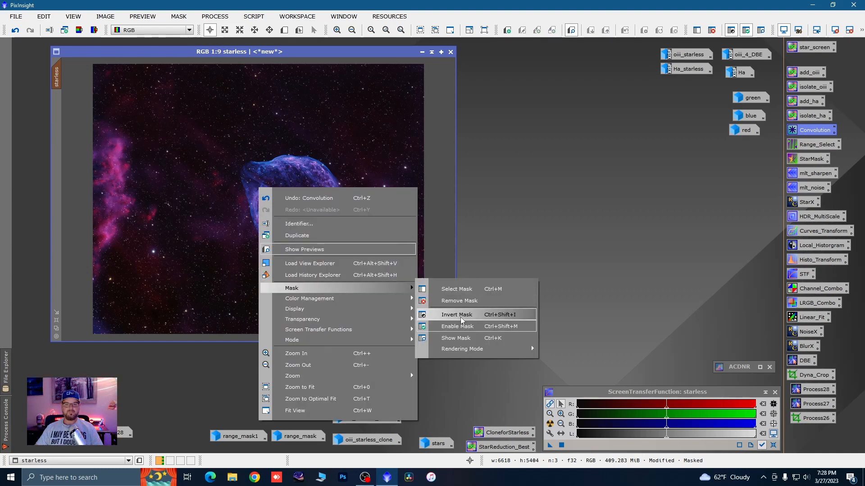
left_click(461, 301)
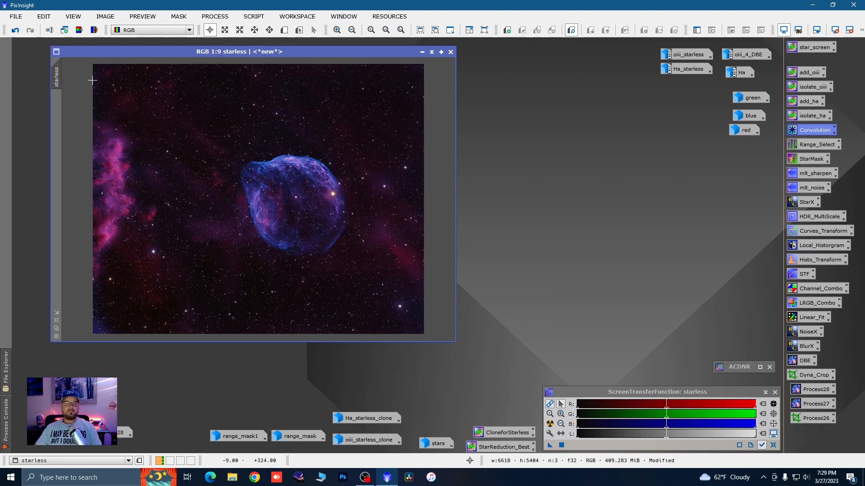
- Examine the softened background, the stars and the nebula's upper edge up close, and return to a view of the whole image
scroll(178, 103, "up", 3)
scroll(199, 166, "up", 5)
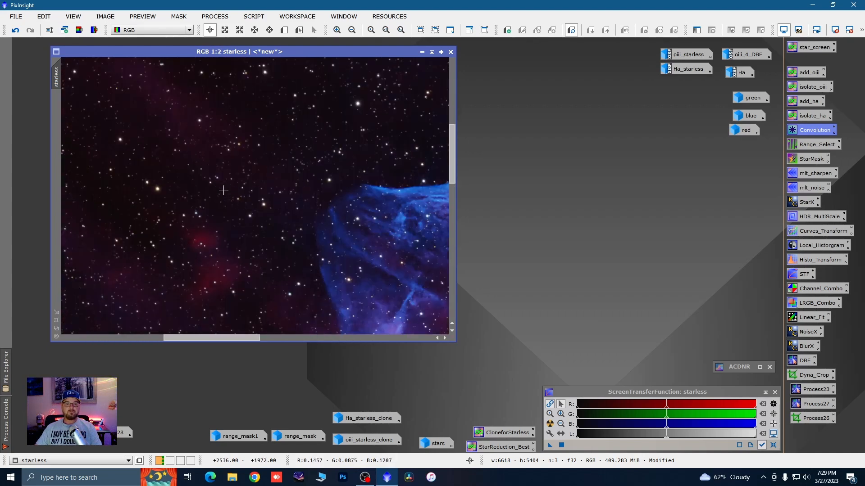
scroll(232, 189, "down", 1)
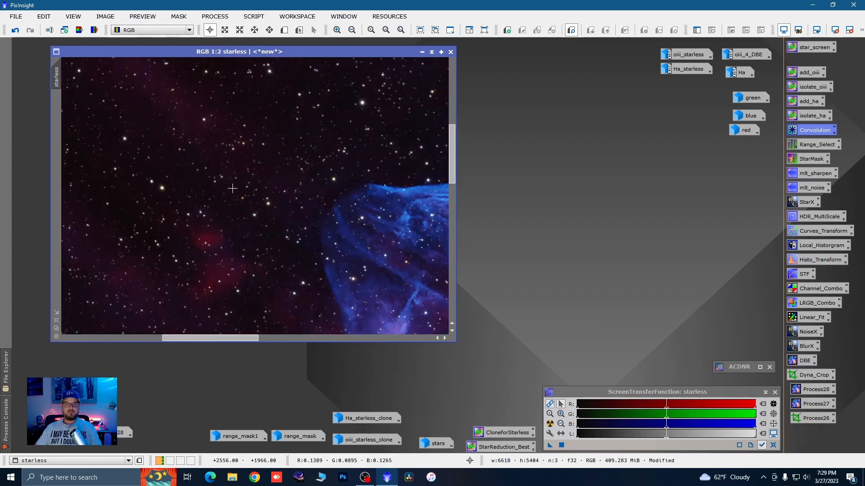
key("space")
left_click_drag(405, 192, 347, 249)
scroll(346, 249, "up", 1)
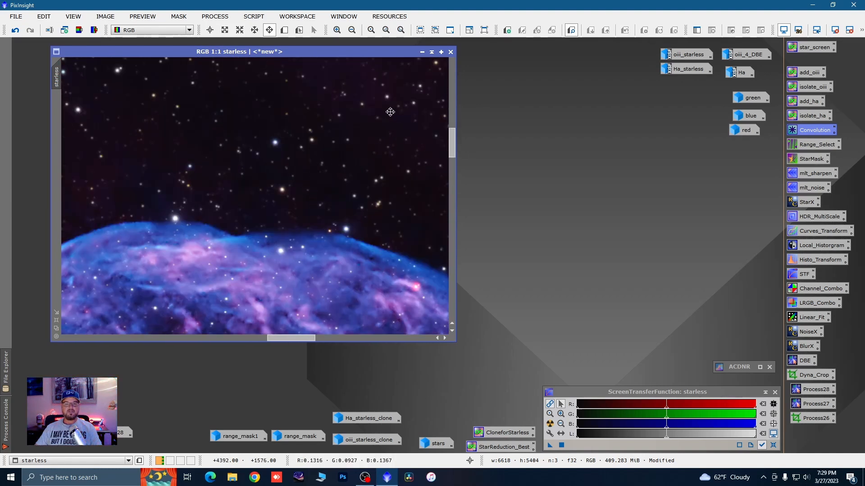
scroll(276, 142, "down", 2)
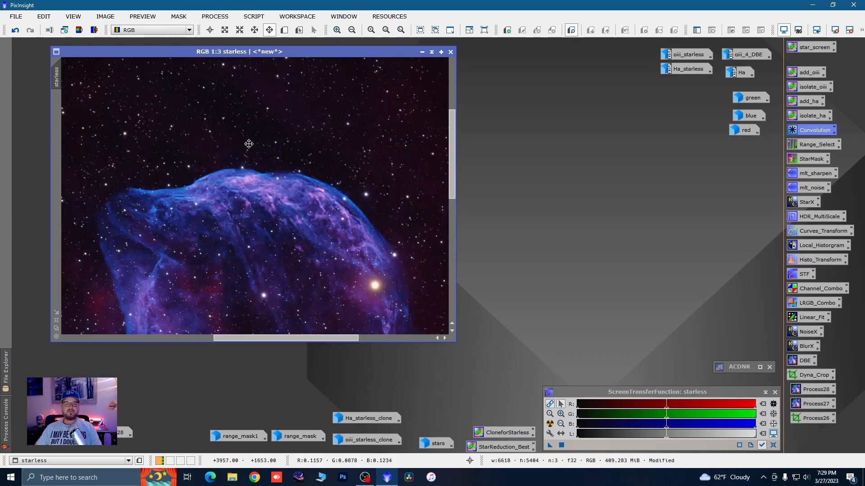
scroll(249, 144, "down", 3)
scroll(364, 197, "down", 2)
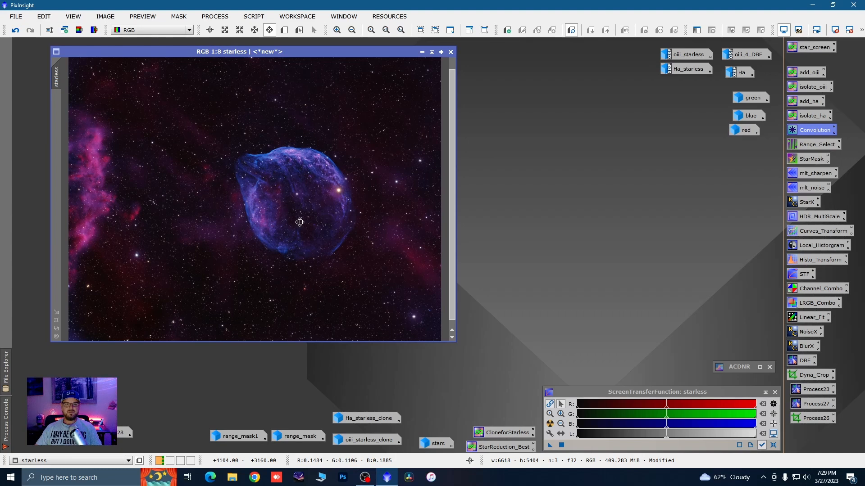
key("space")
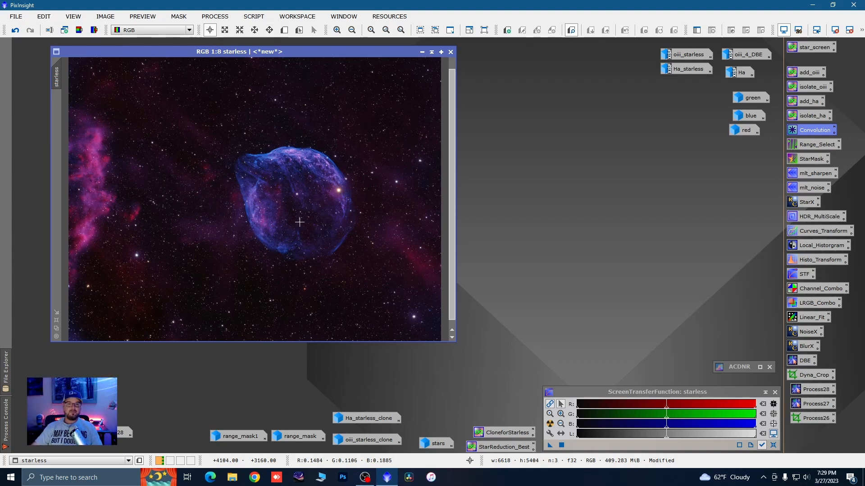
scroll(380, 150, "down", 1)
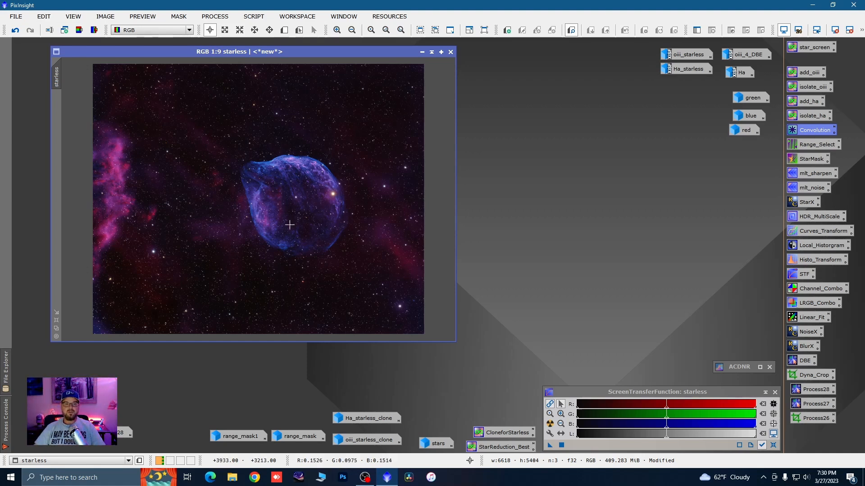
scroll(257, 171, "up", 2)
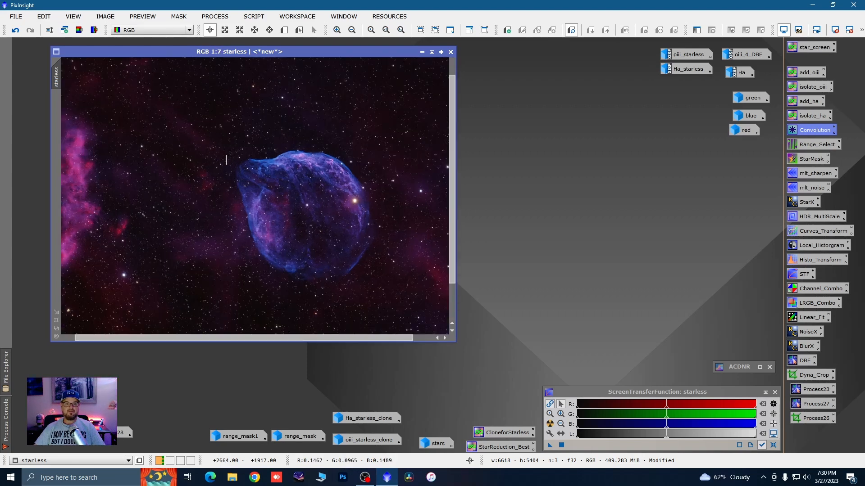
scroll(228, 162, "down", 1)
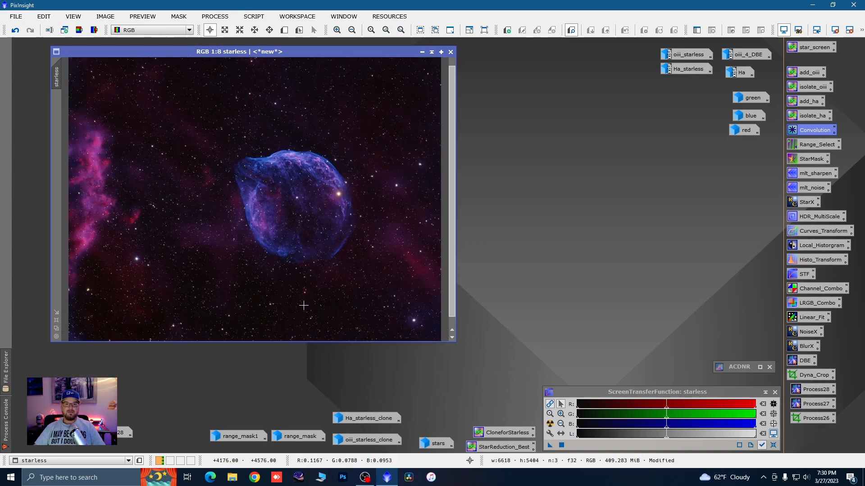
scroll(303, 304, "up", 2)
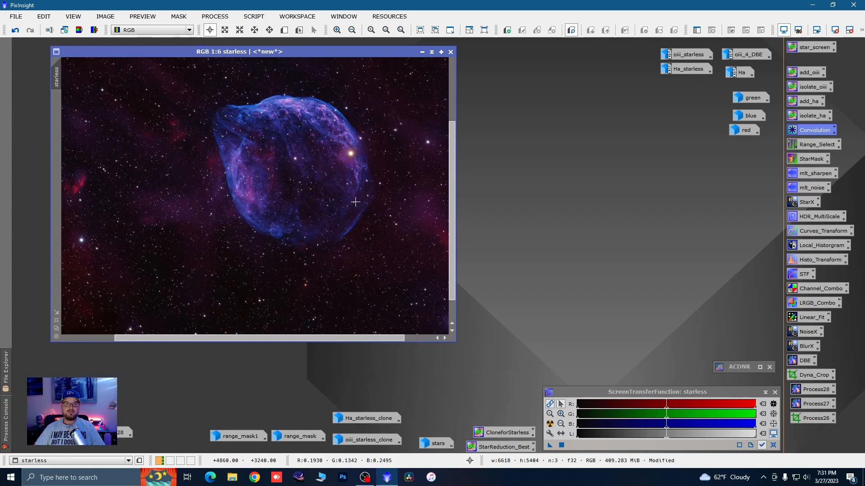
scroll(355, 202, "down", 2)
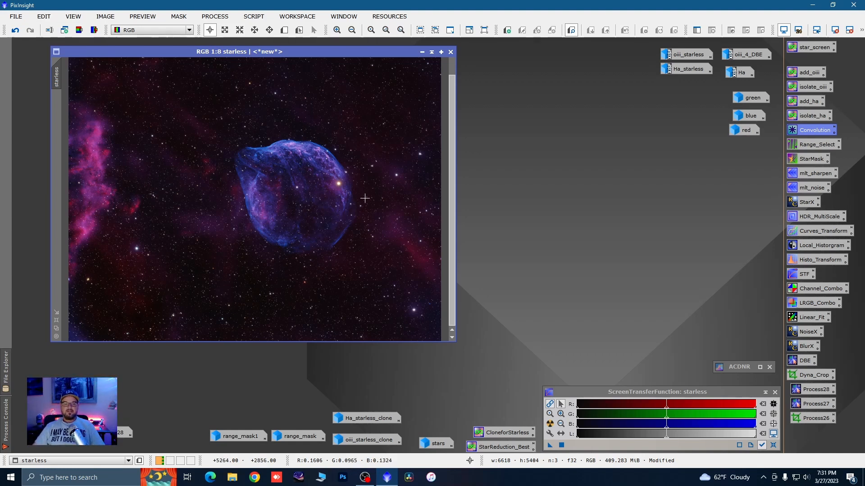
scroll(363, 193, "down", 1)
scroll(237, 313, "up", 1)
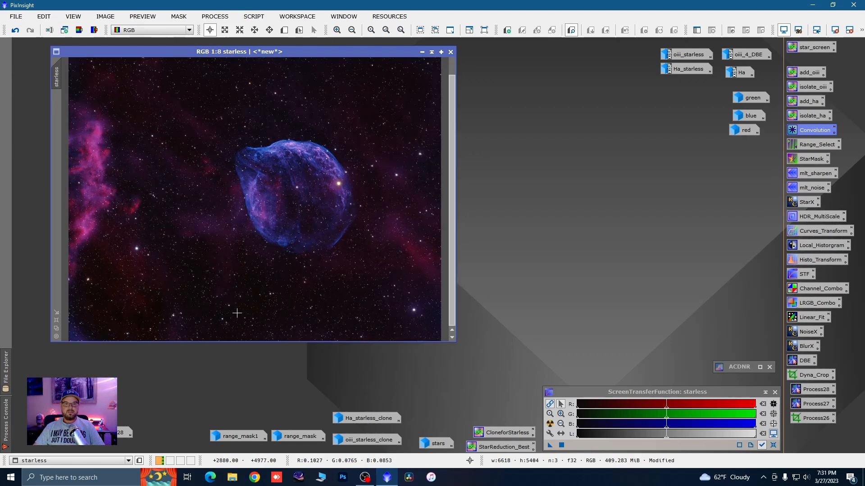